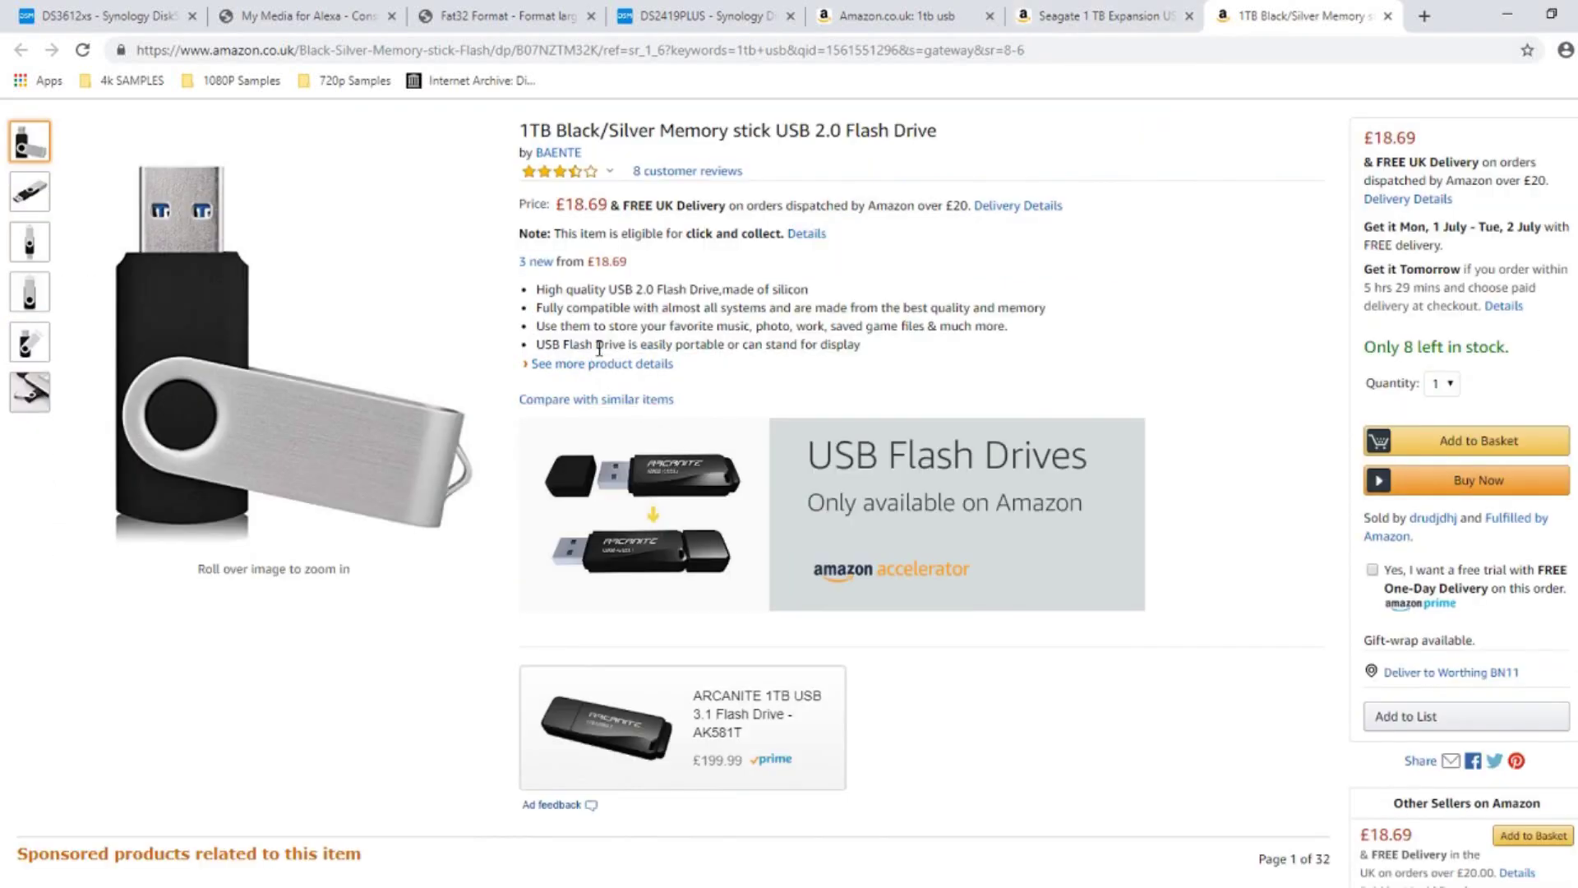
Step: Jump to the 1TB Black/Silver Memory stick's 8 customer reviews and scroll through them
scroll(530, 333, "up", 2)
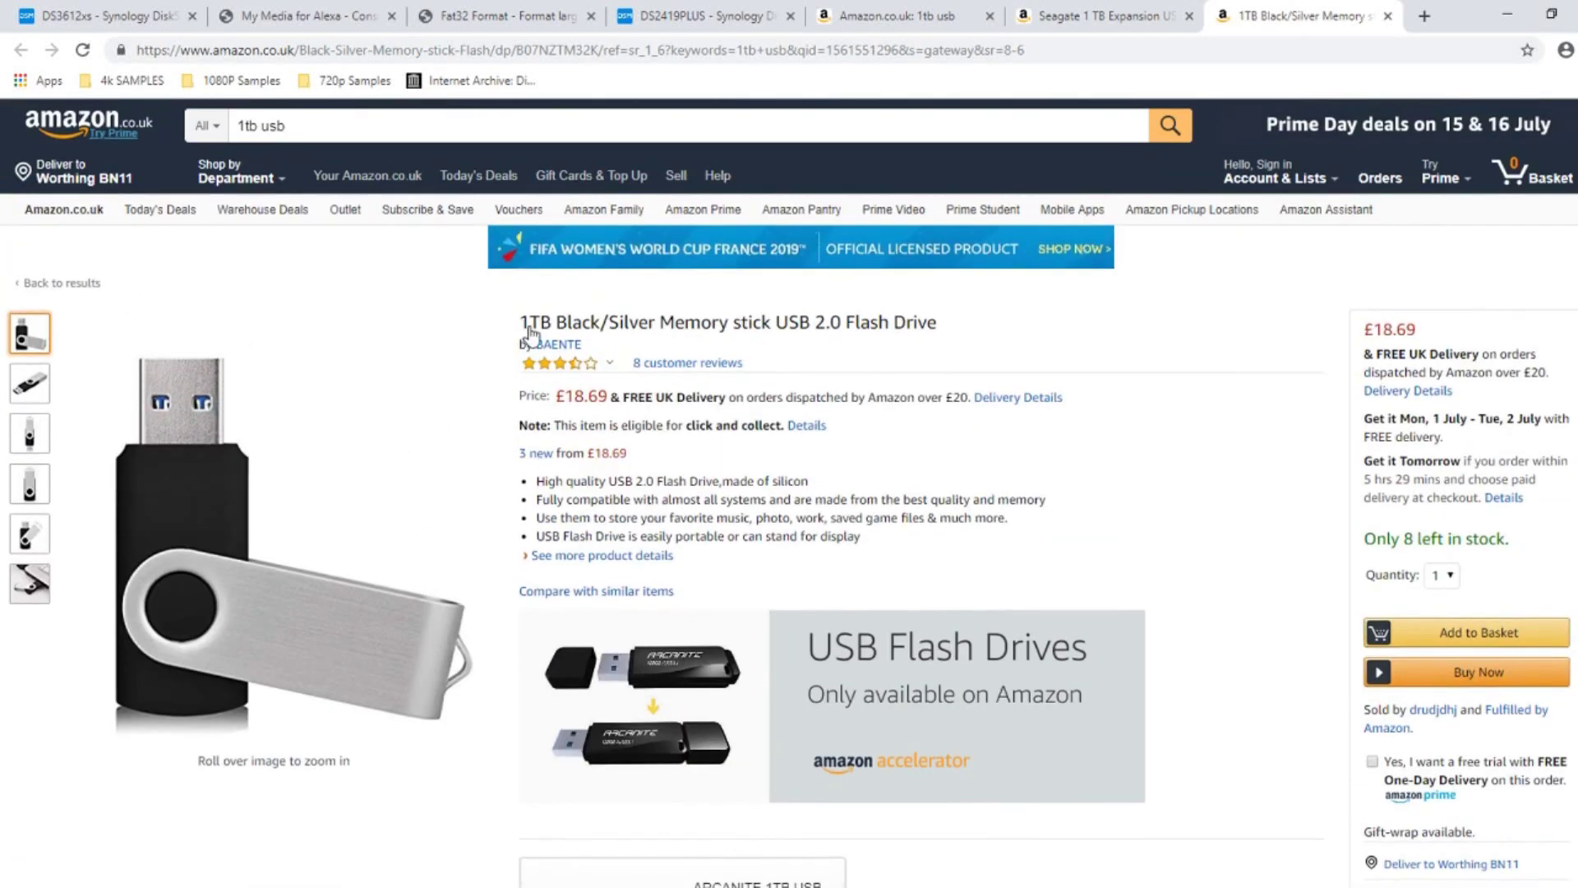
scroll(530, 333, "down", 1)
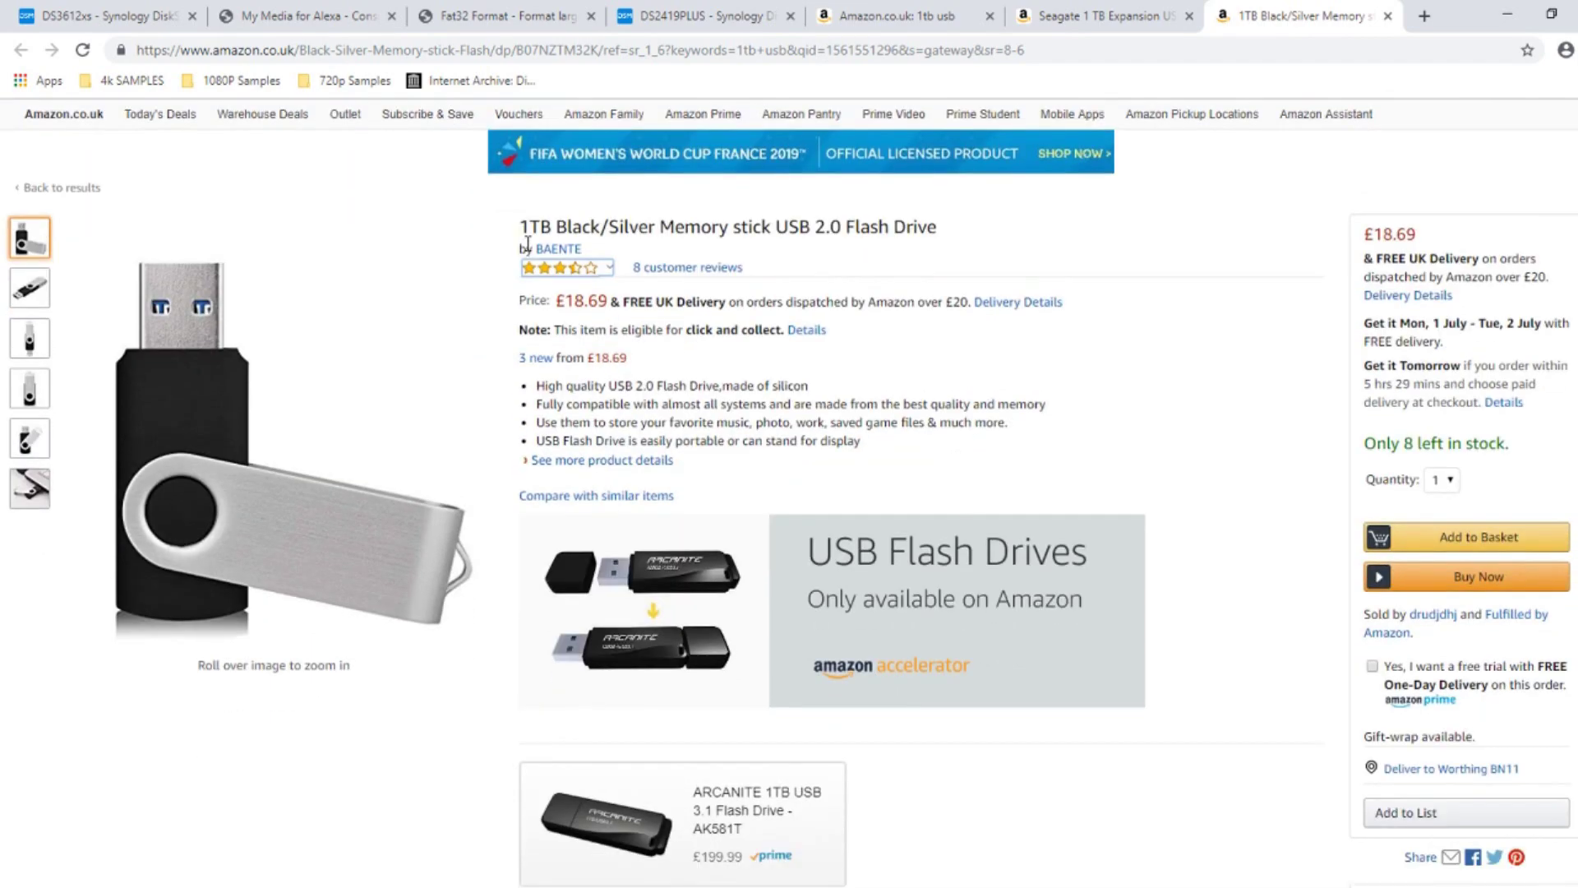
left_click(662, 268)
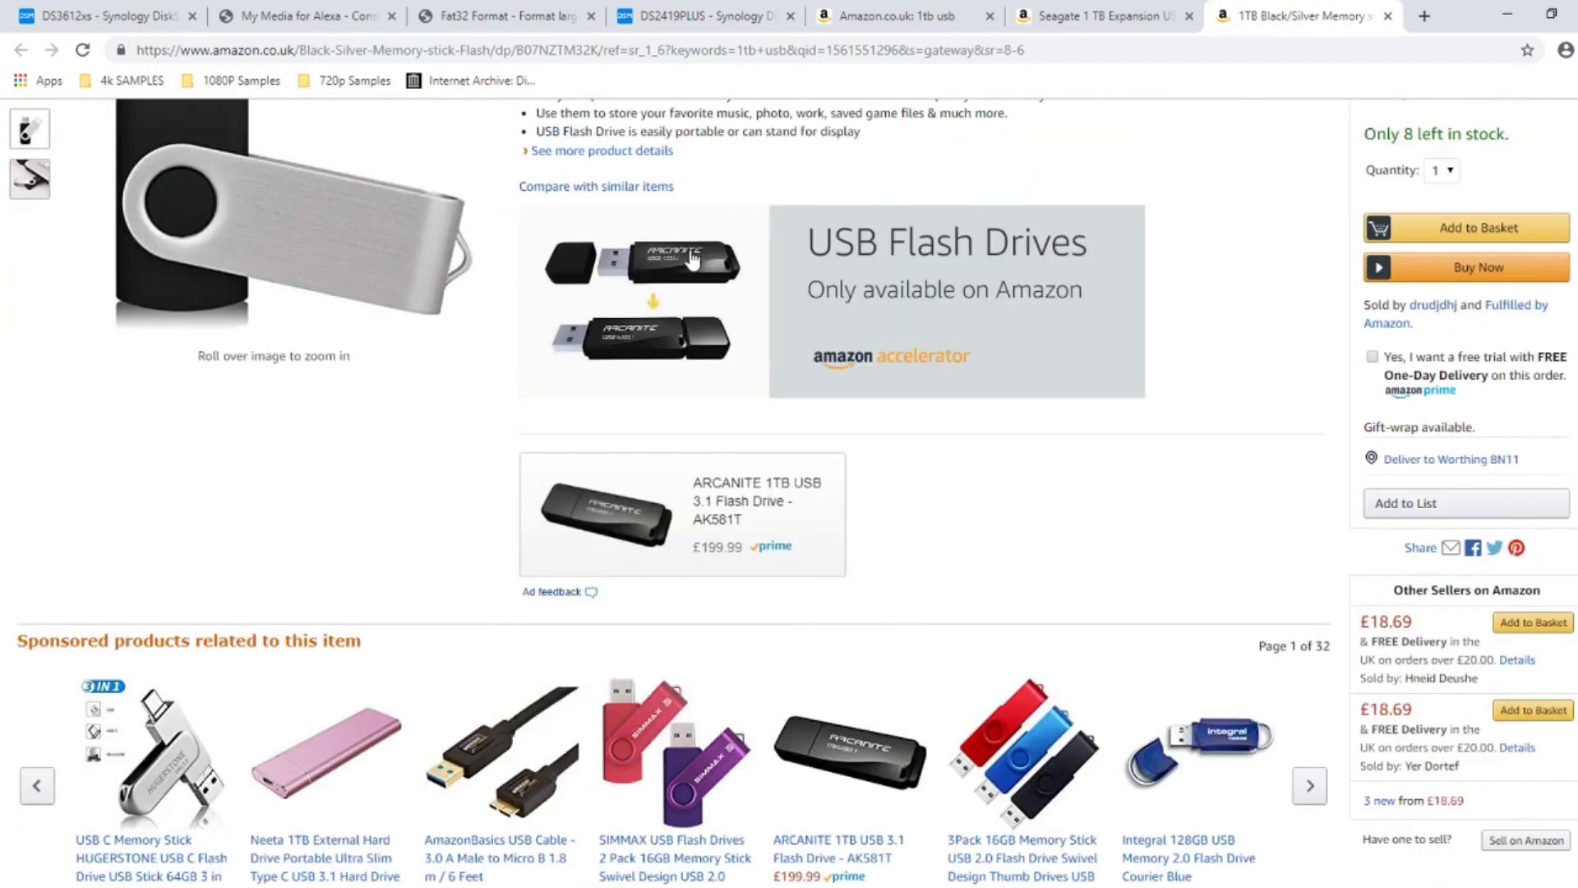
scroll(1007, 176, "down", 2)
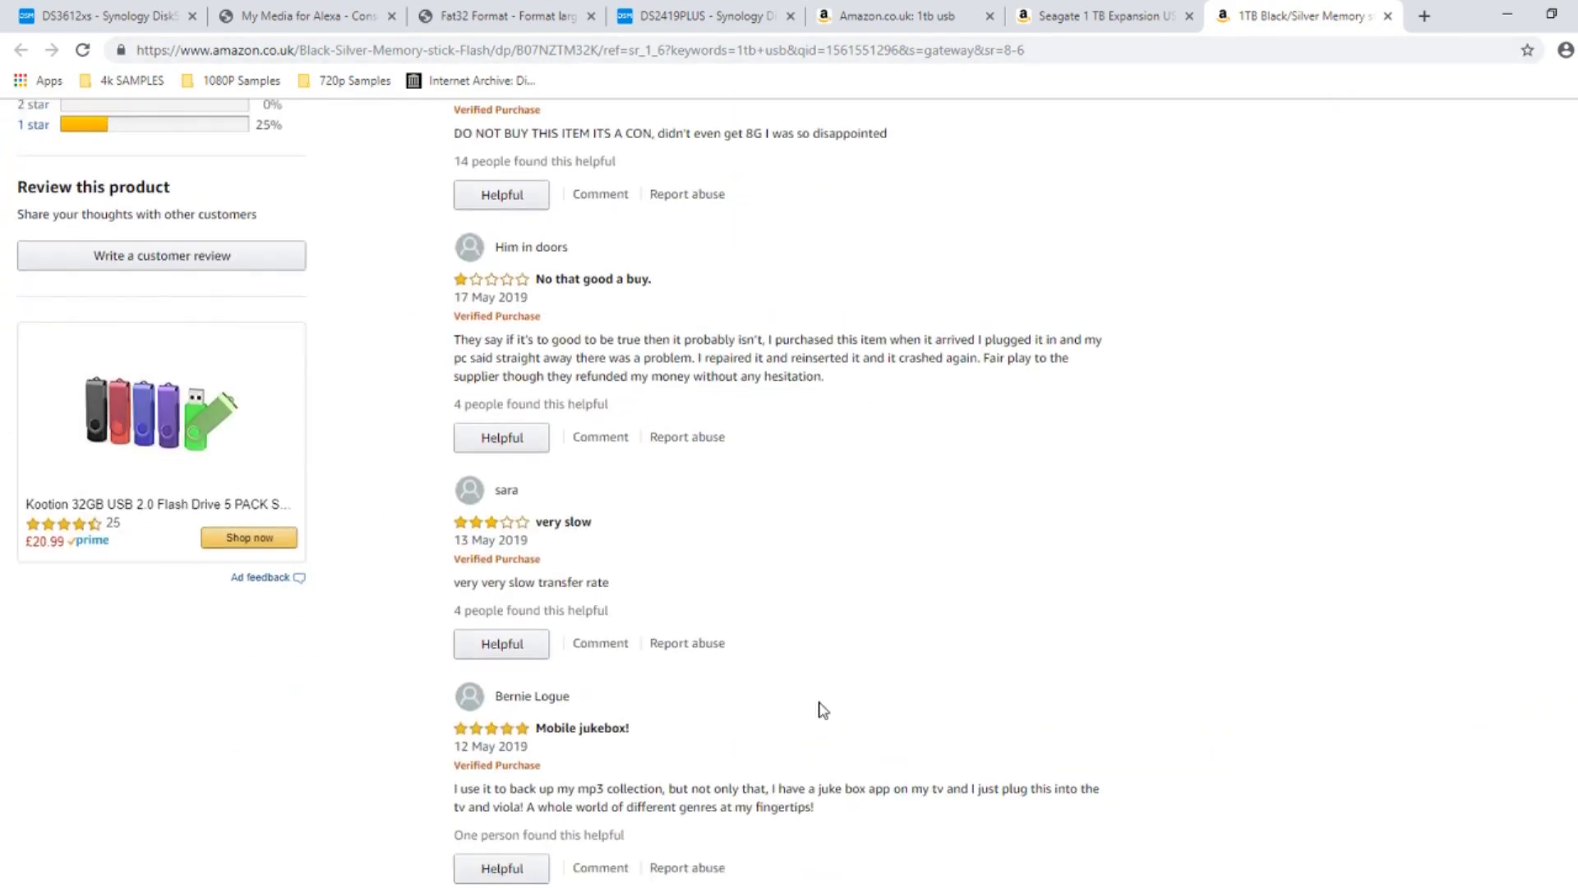
scroll(836, 384, "up", 7)
scroll(775, 557, "down", 5)
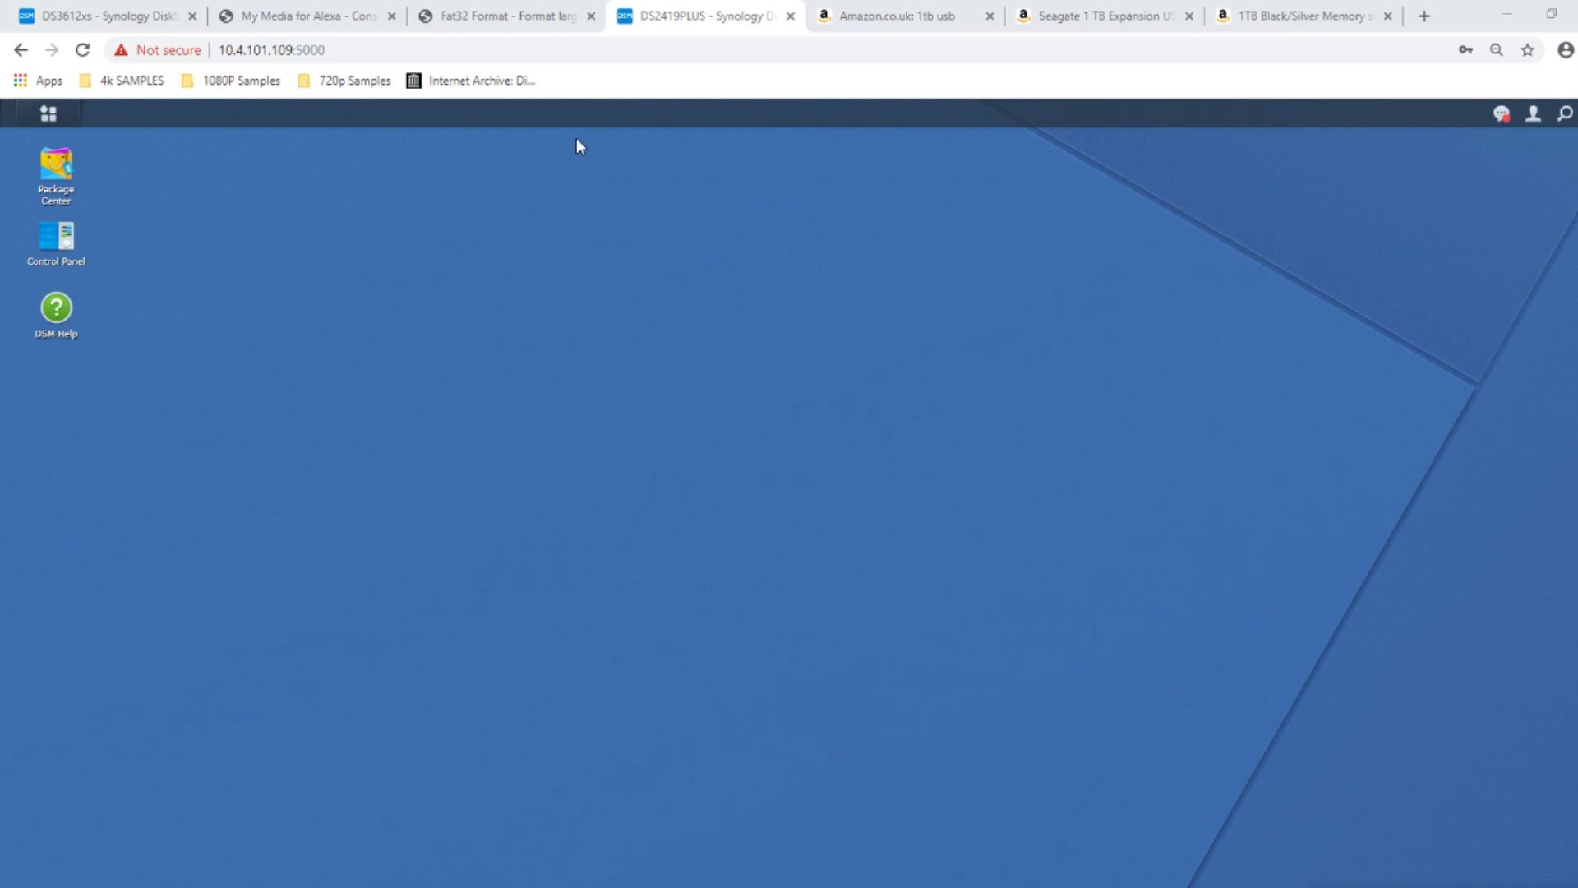
Step: Open the DS2419PLUS DSM Main Menu to show the list of apps
left_click(46, 117)
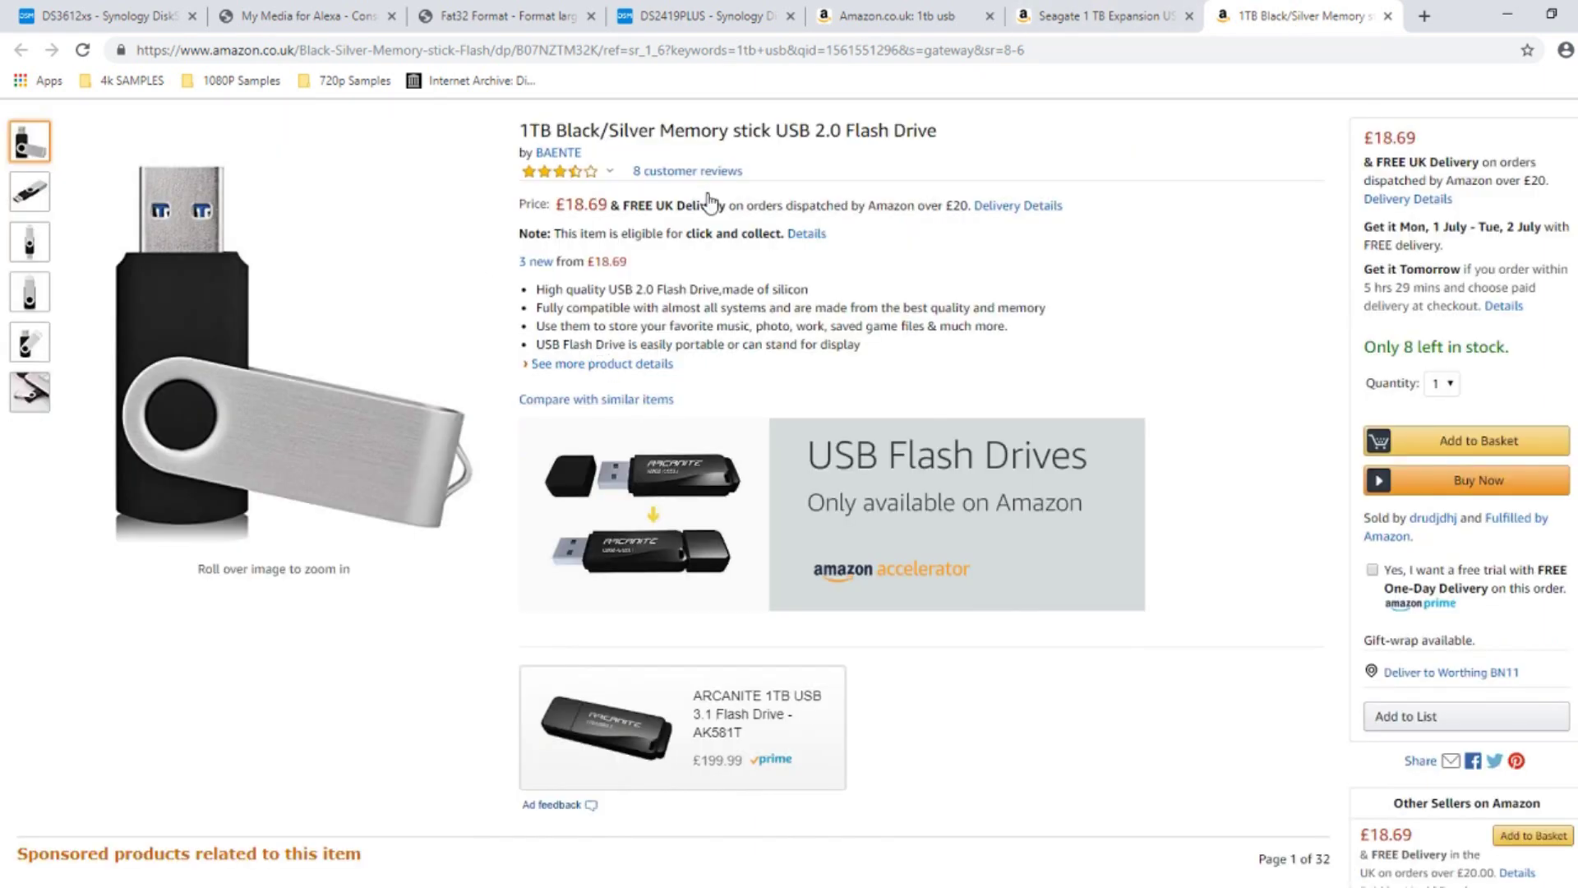
Step: Scroll the memory stick page to its 8 reviews averaging 3.6 out of 5 stars
scroll(542, 329, "up", 2)
scroll(375, 374, "down", 1)
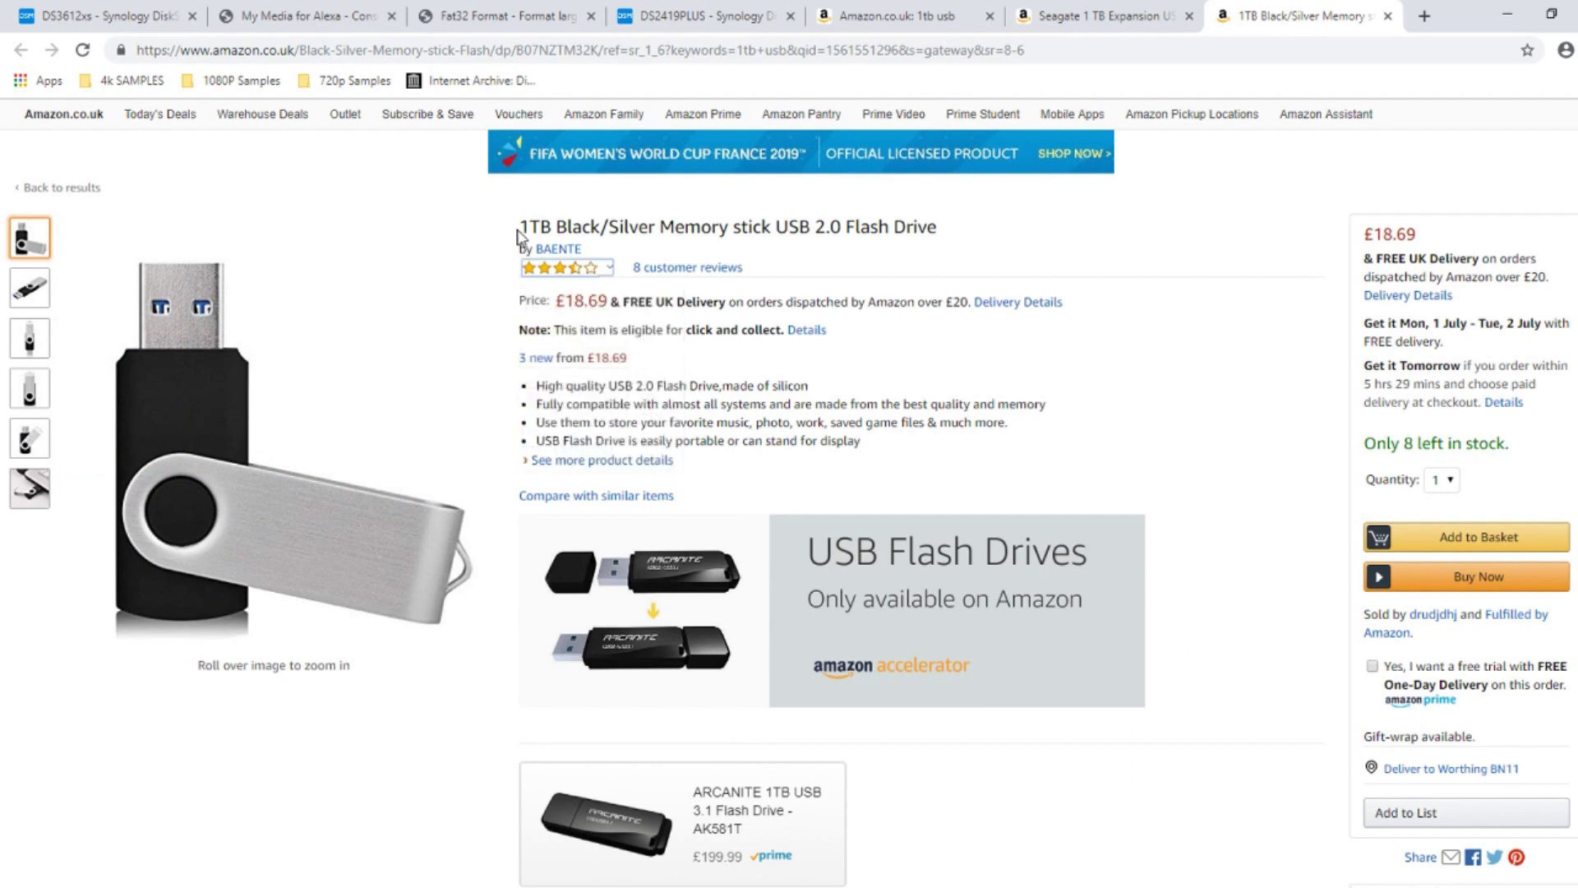
scroll(519, 237, "up", 1)
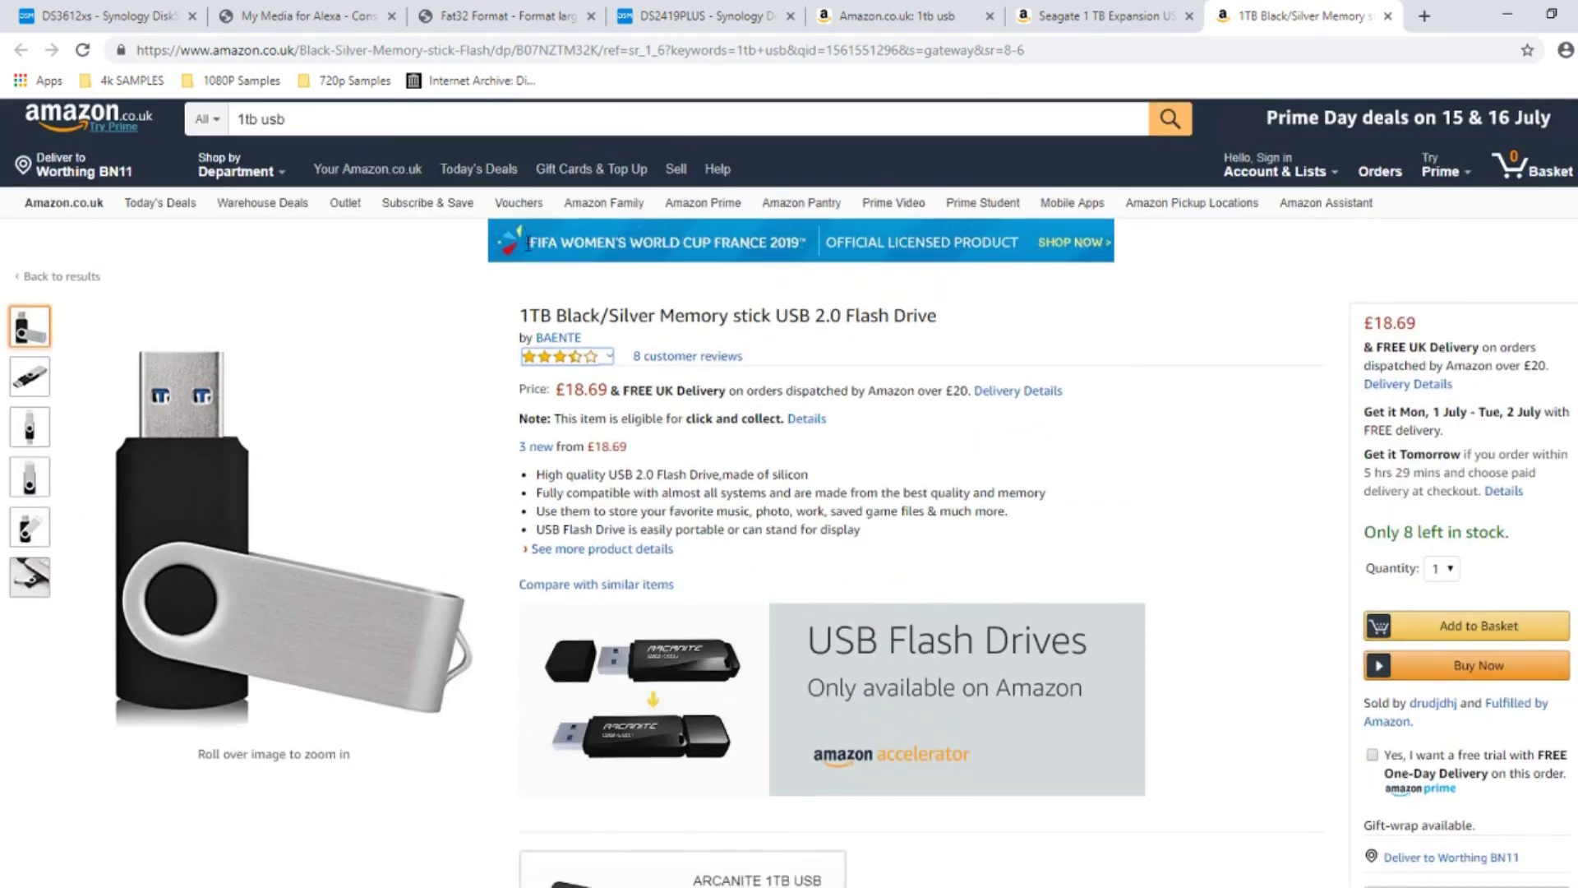
scroll(652, 264, "down", 5)
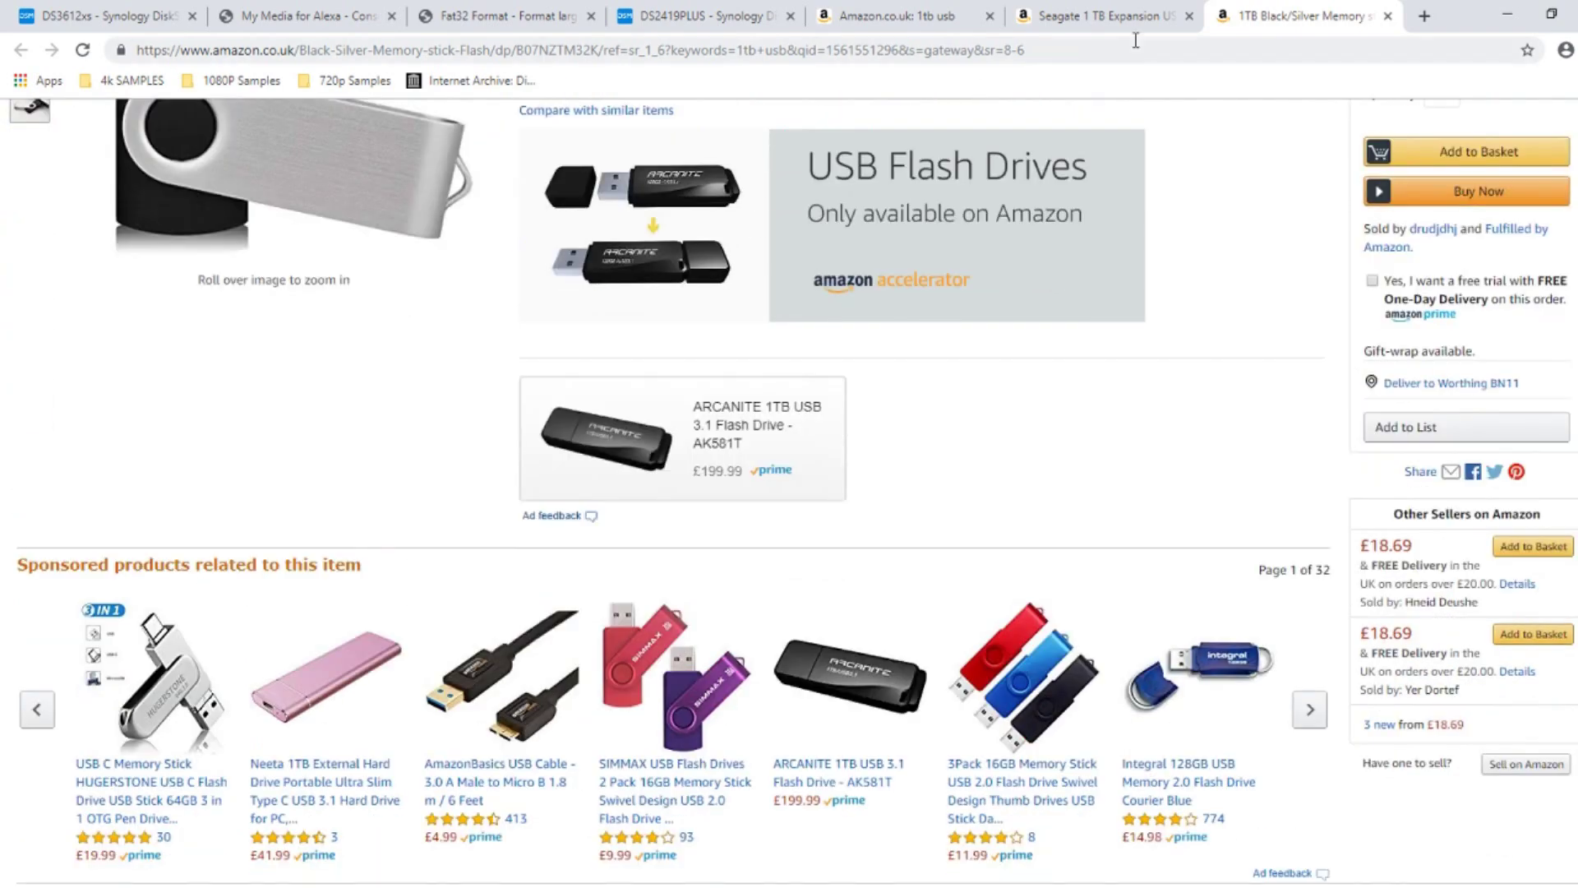
scroll(1032, 130, "down", 12)
scroll(627, 383, "up", 1)
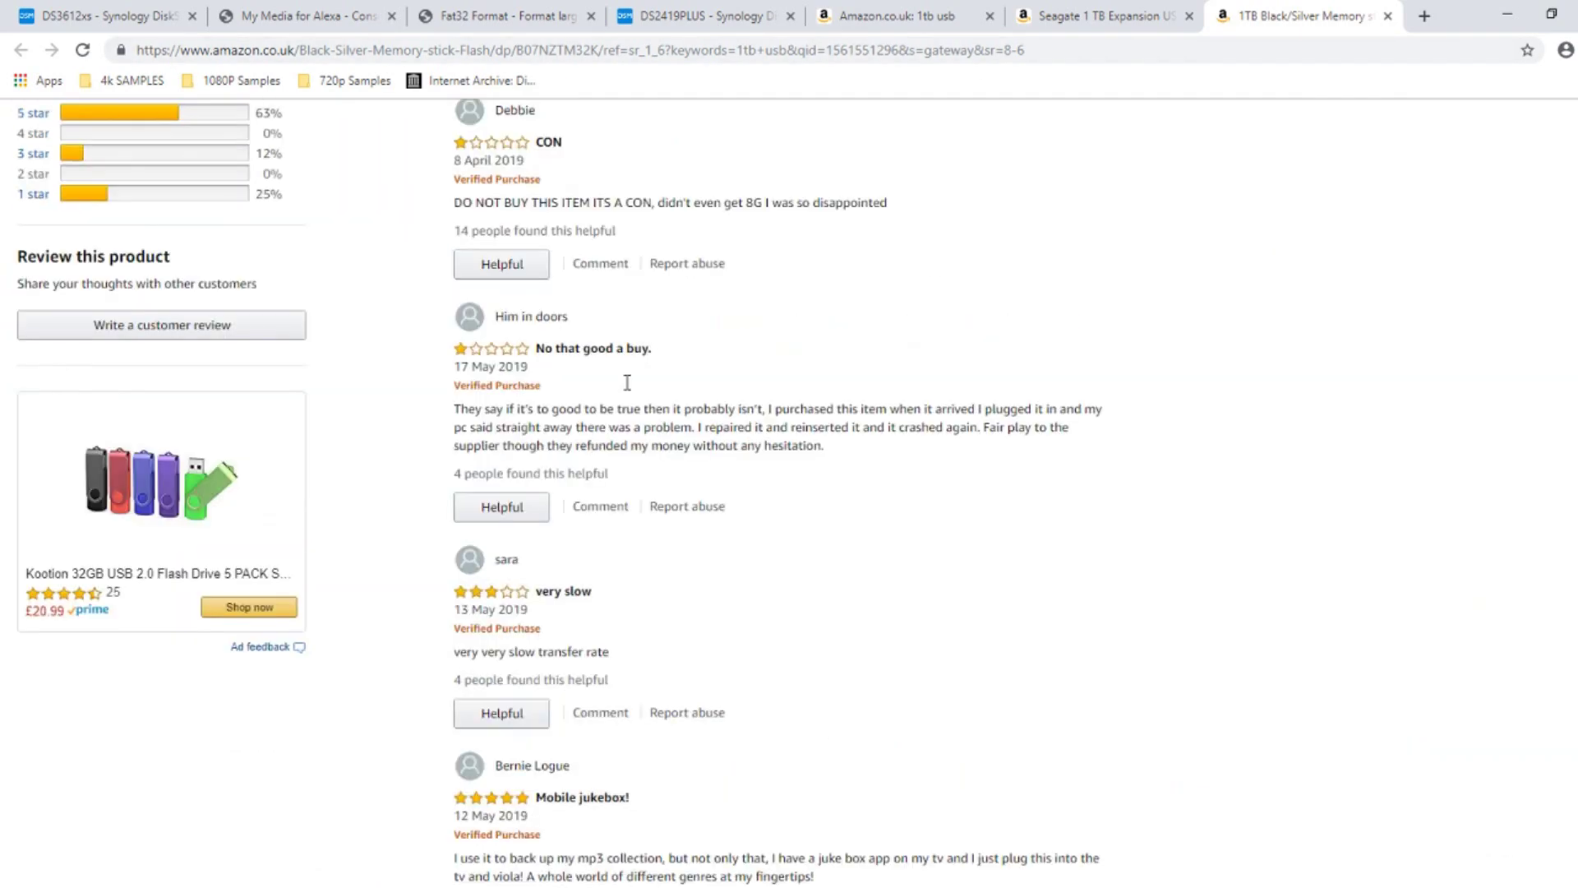
scroll(624, 385, "down", 1)
scroll(680, 387, "up", 1)
scroll(740, 386, "down", 1)
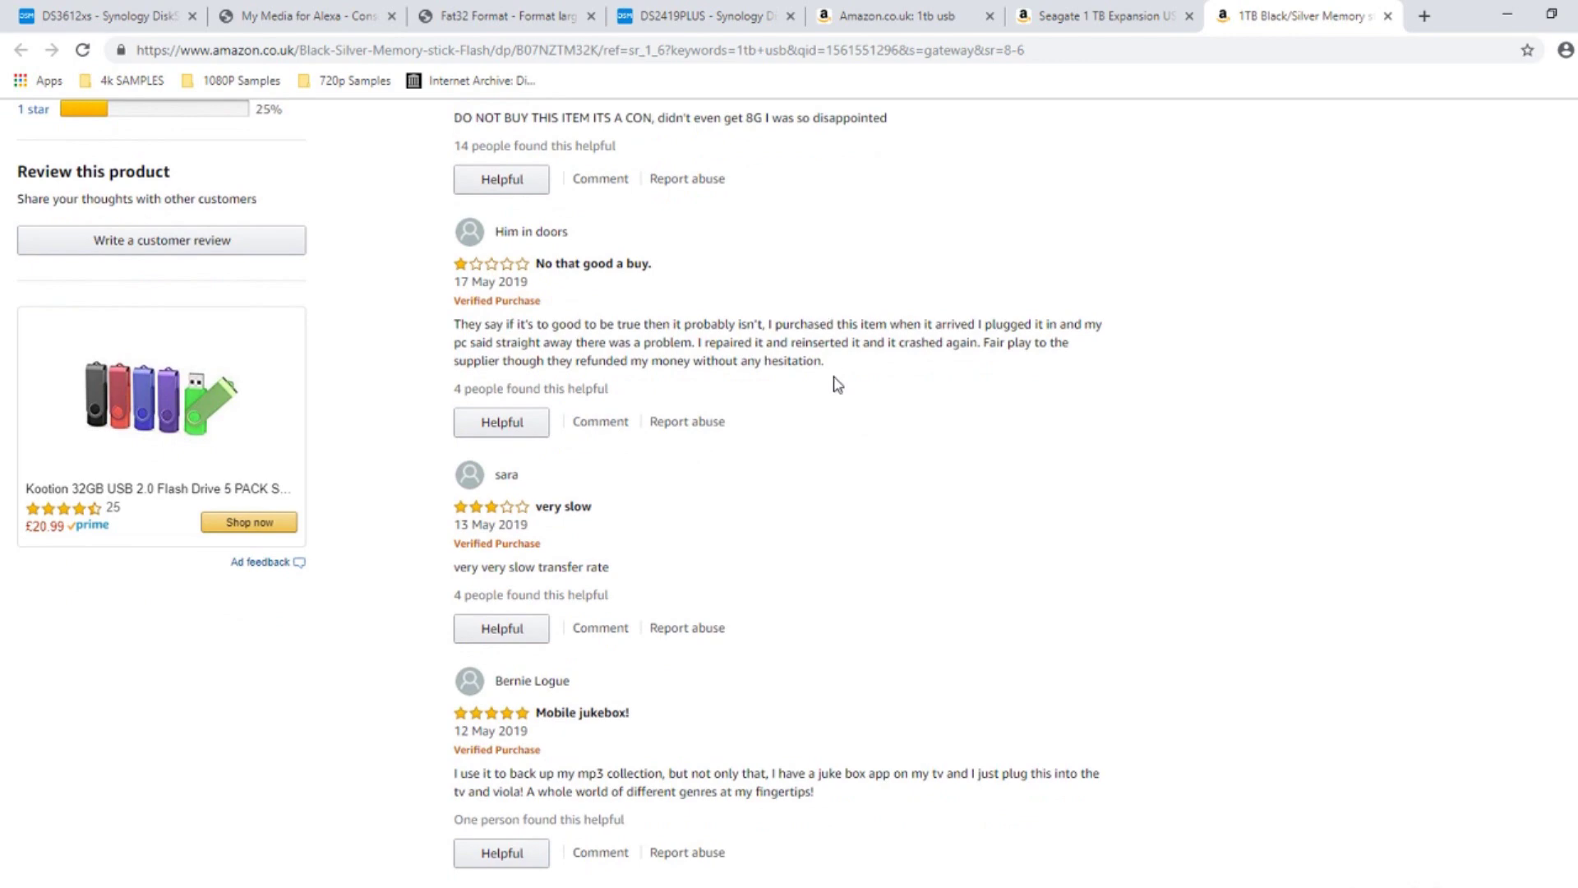
scroll(834, 384, "up", 7)
scroll(834, 381, "down", 5)
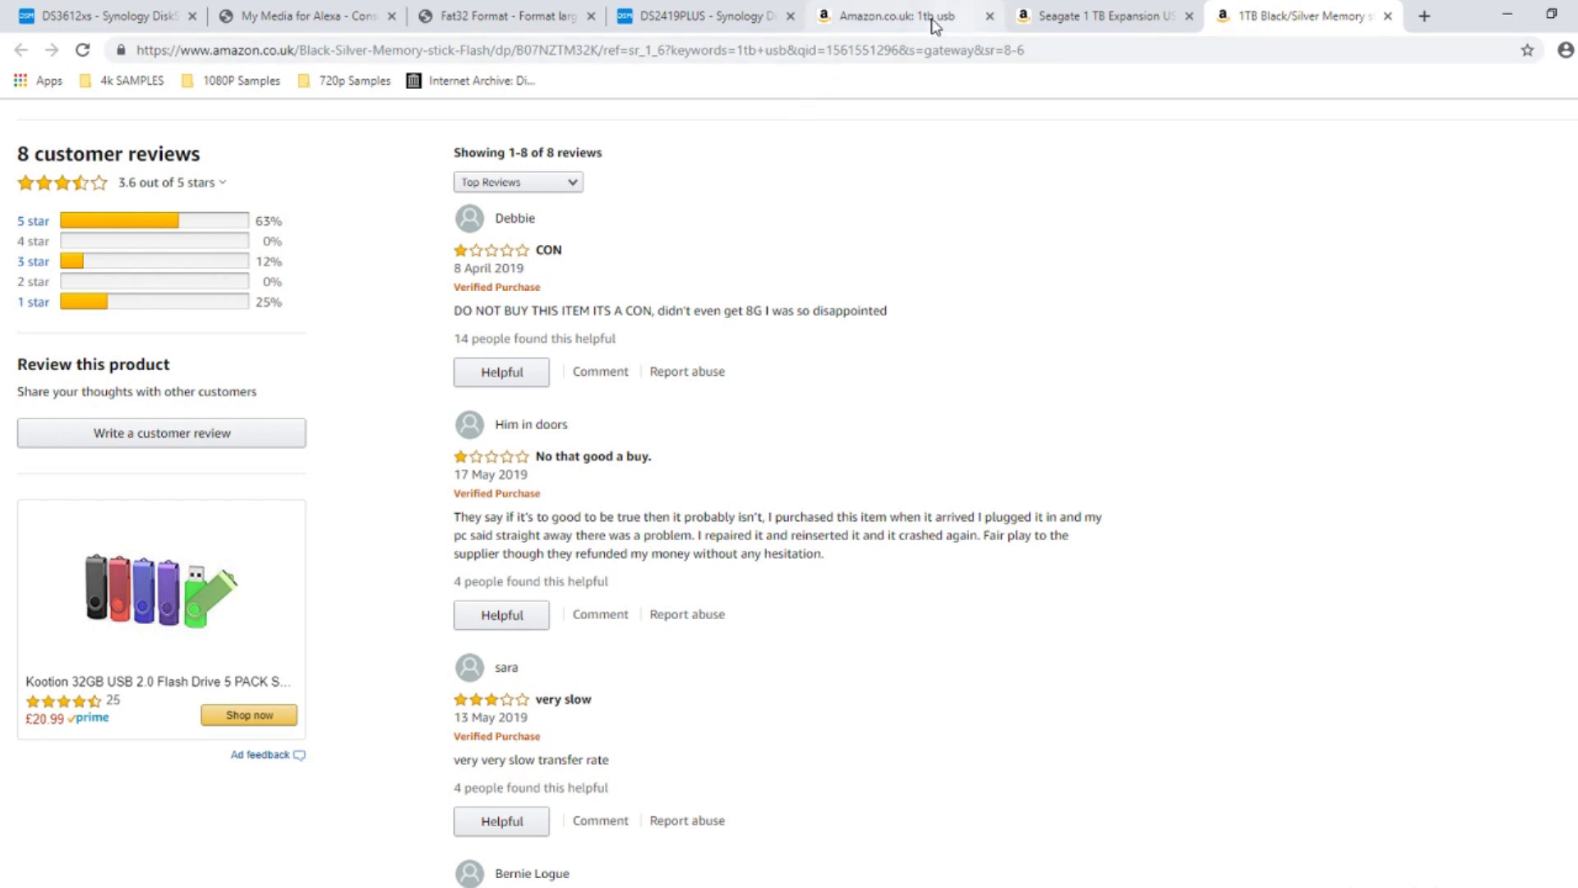
Step: Glance at the DS2419PLUS tab, then return to the memory stick page and scroll to its top
left_click(728, 16)
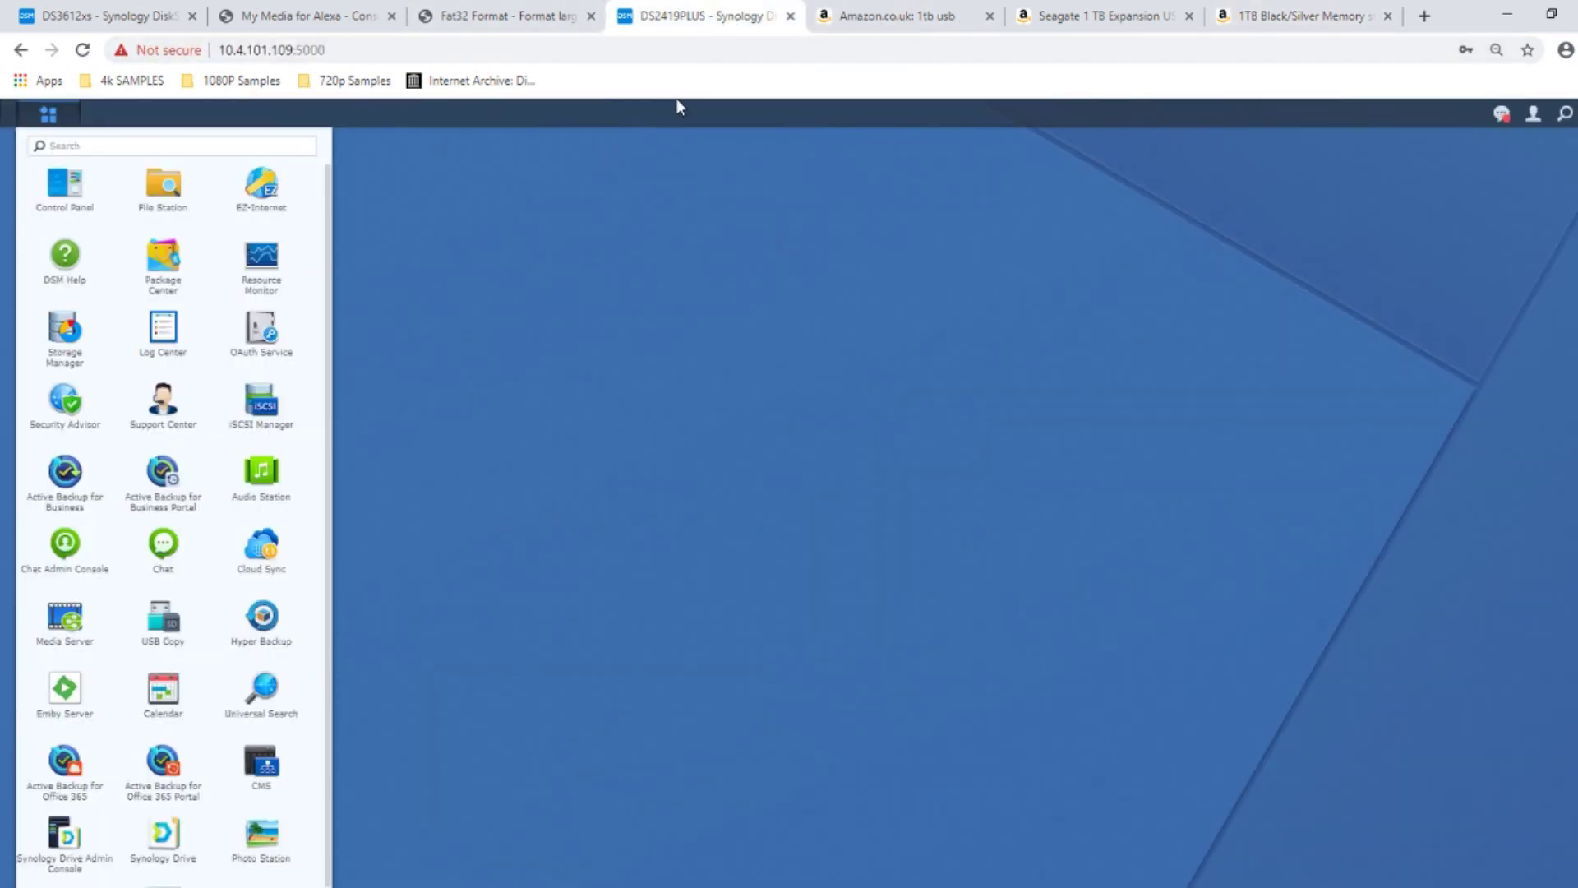
left_click(1298, 17)
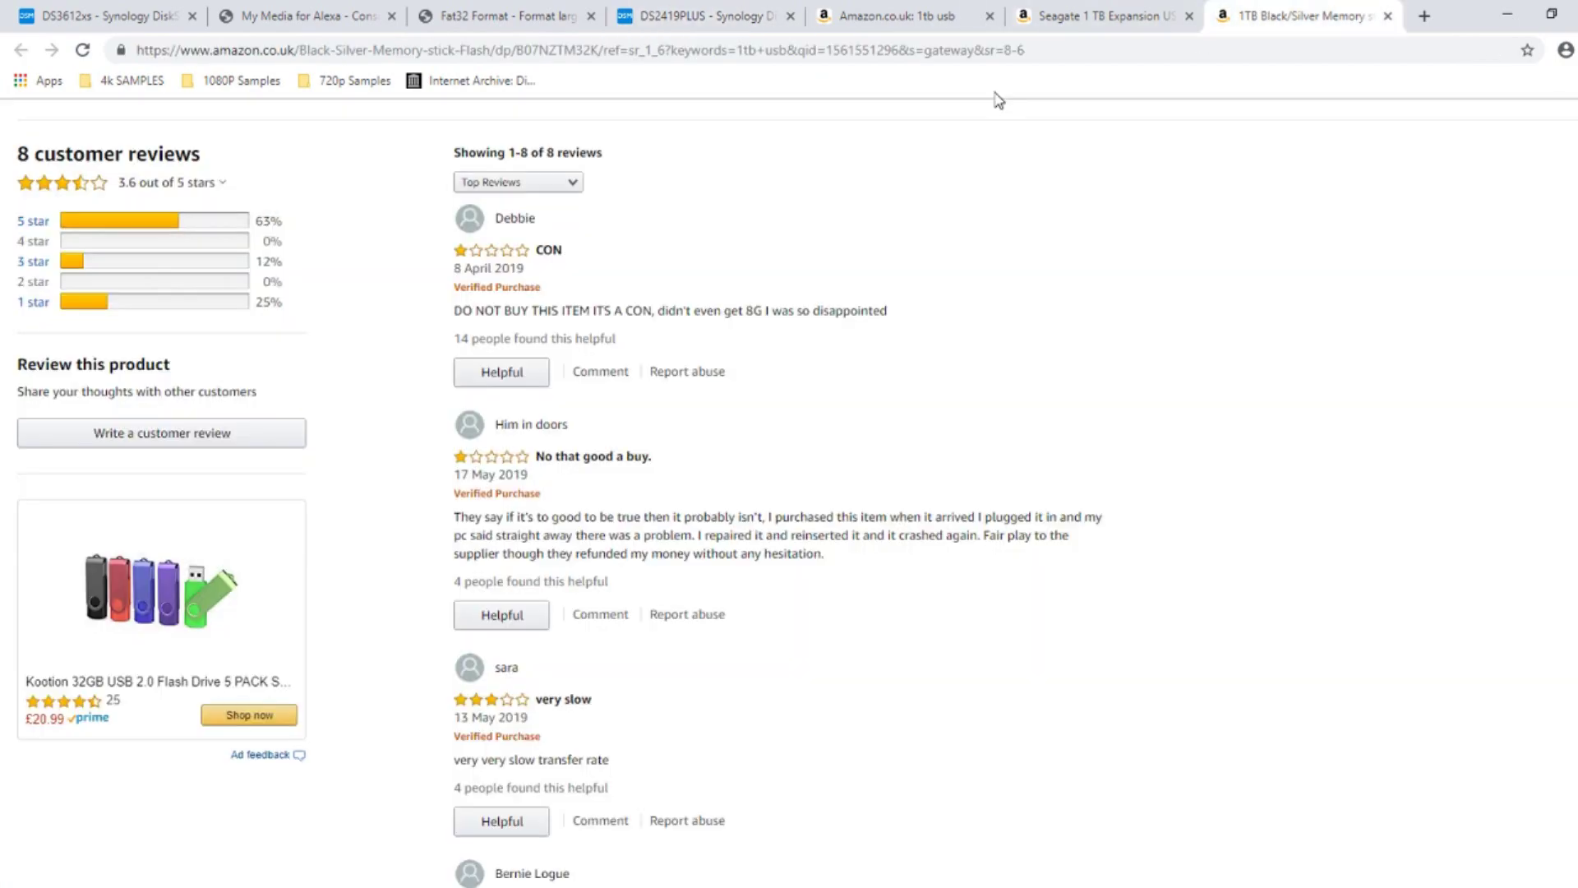
scroll(668, 493, "up", 10)
scroll(668, 525, "up", 10)
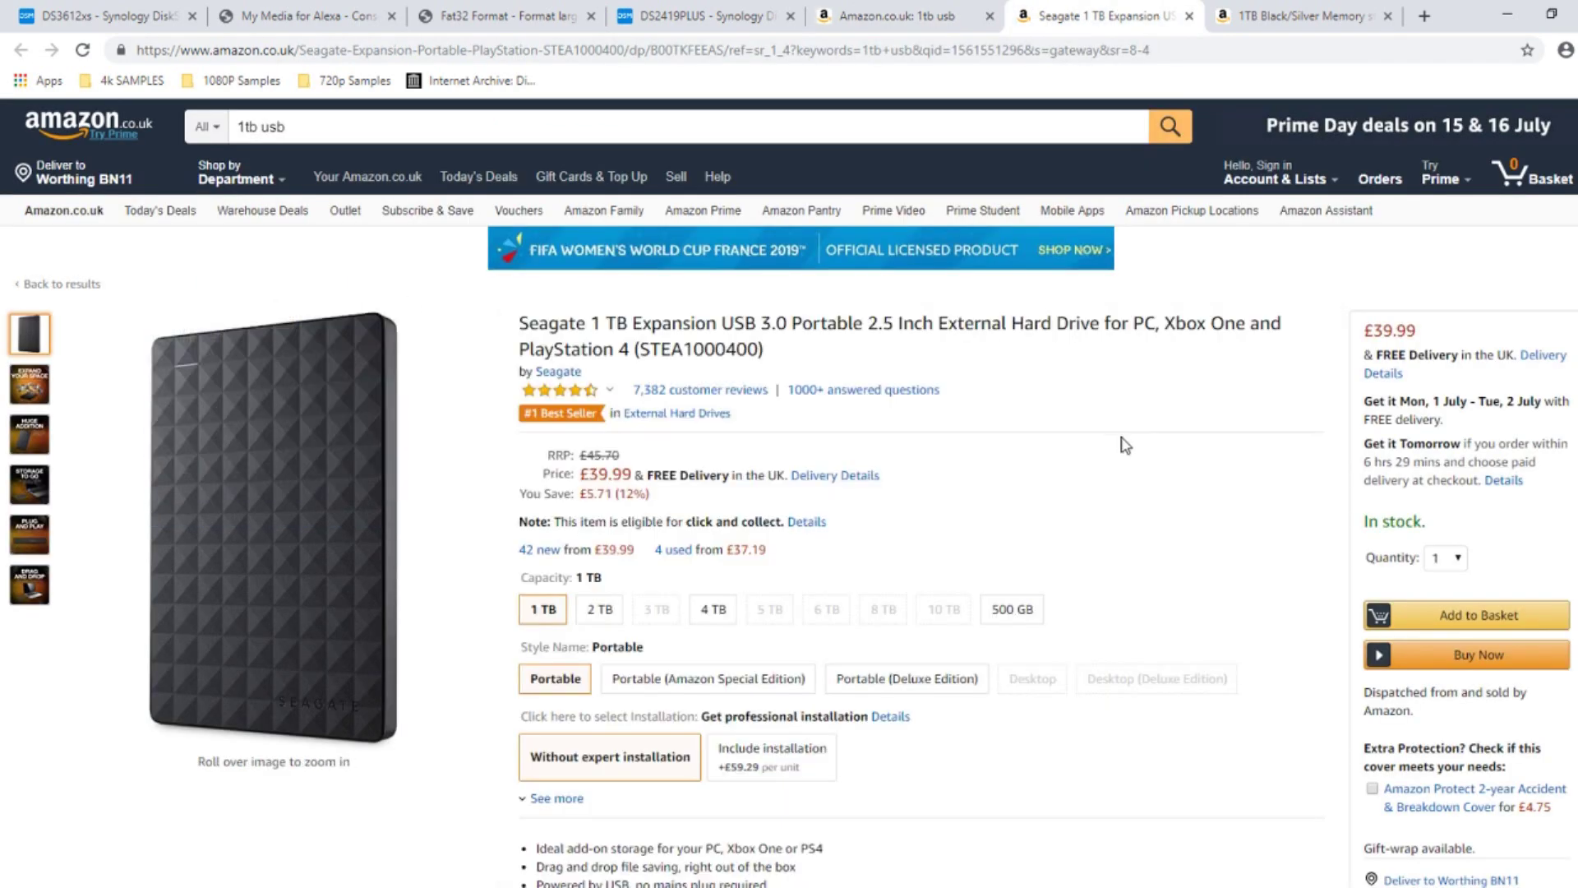
Step: Highlight USB 3.0 in the Seagate drive's title and USB 2.0 in the memory stick's title
left_click_drag(761, 323, 787, 324)
left_click(1287, 14)
left_click_drag(816, 324, 842, 324)
left_click(1115, 8)
left_click(1342, 14)
Step: Look over the '1tb usb' search results, then return to the DS2419PLUS DiskStation
left_click(937, 14)
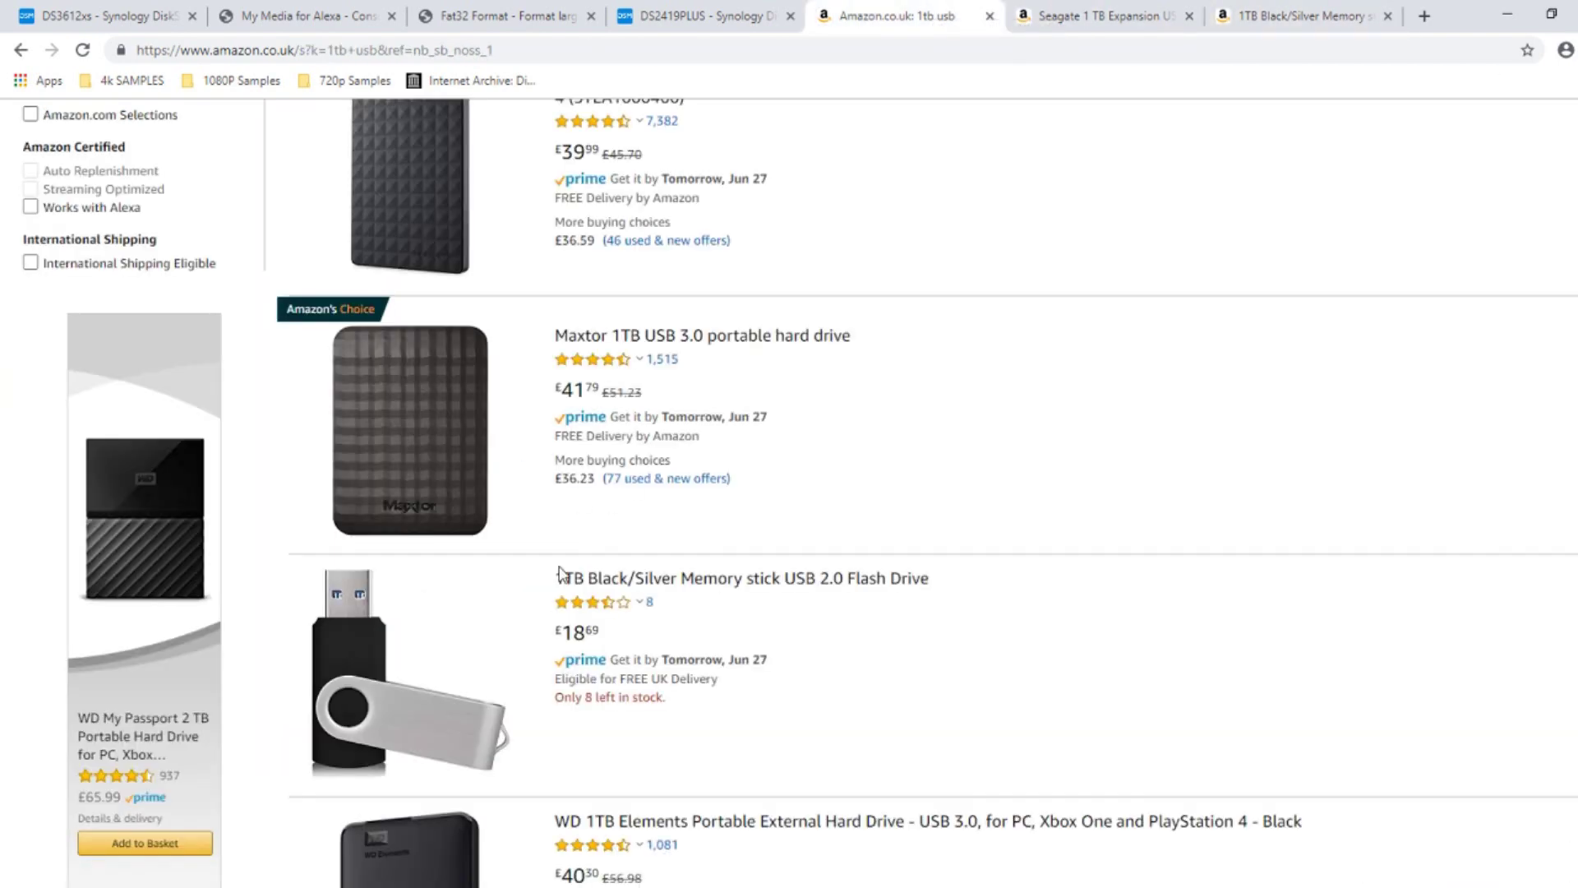
scroll(753, 627, "up", 12)
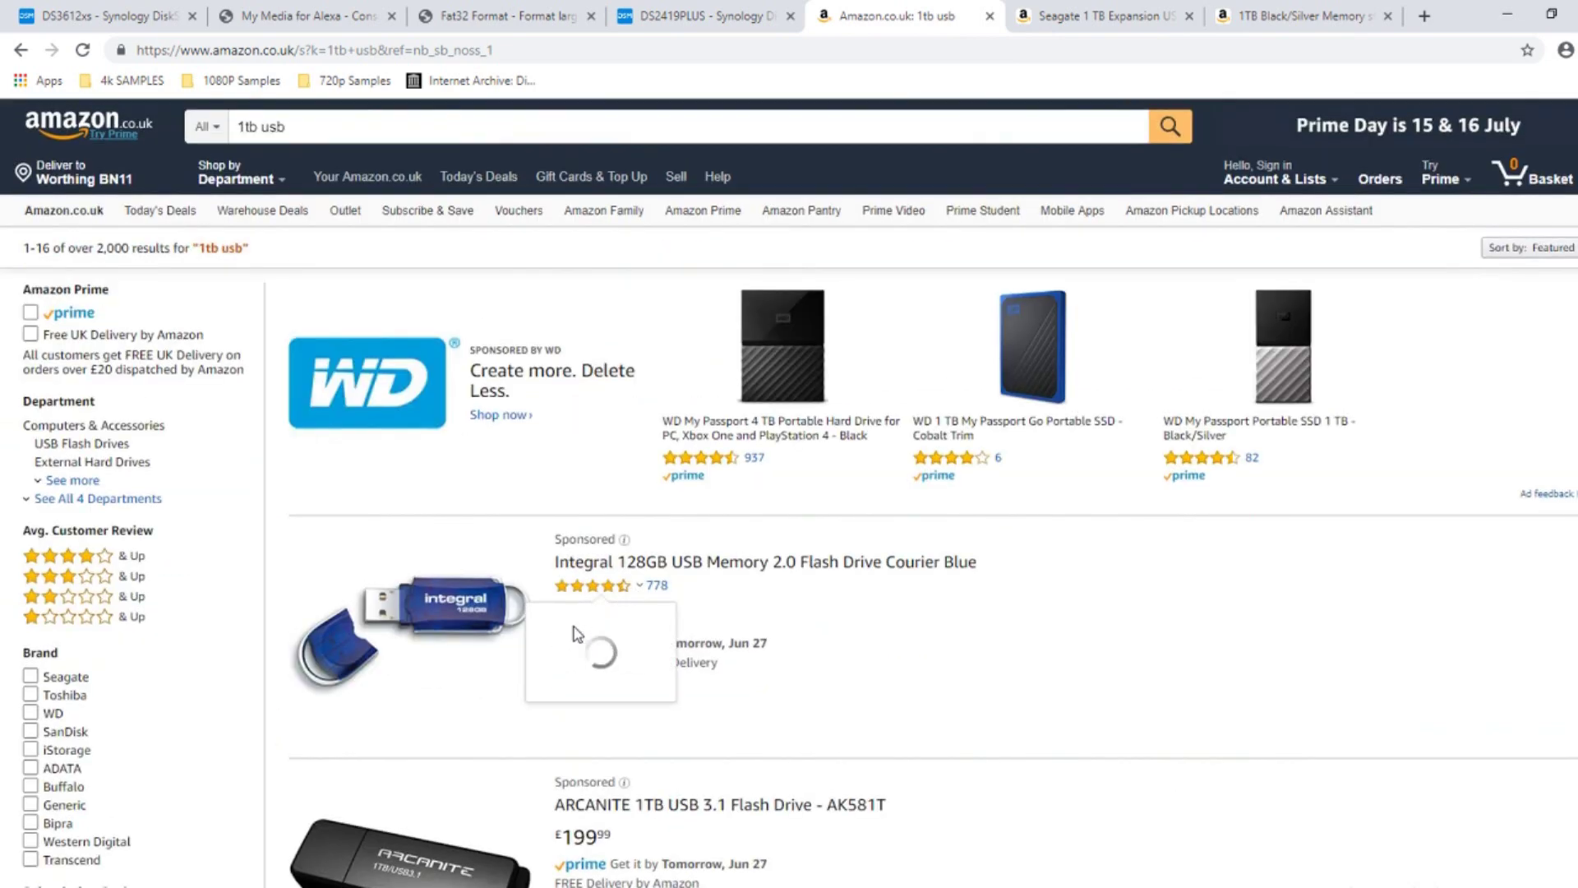
left_click(756, 12)
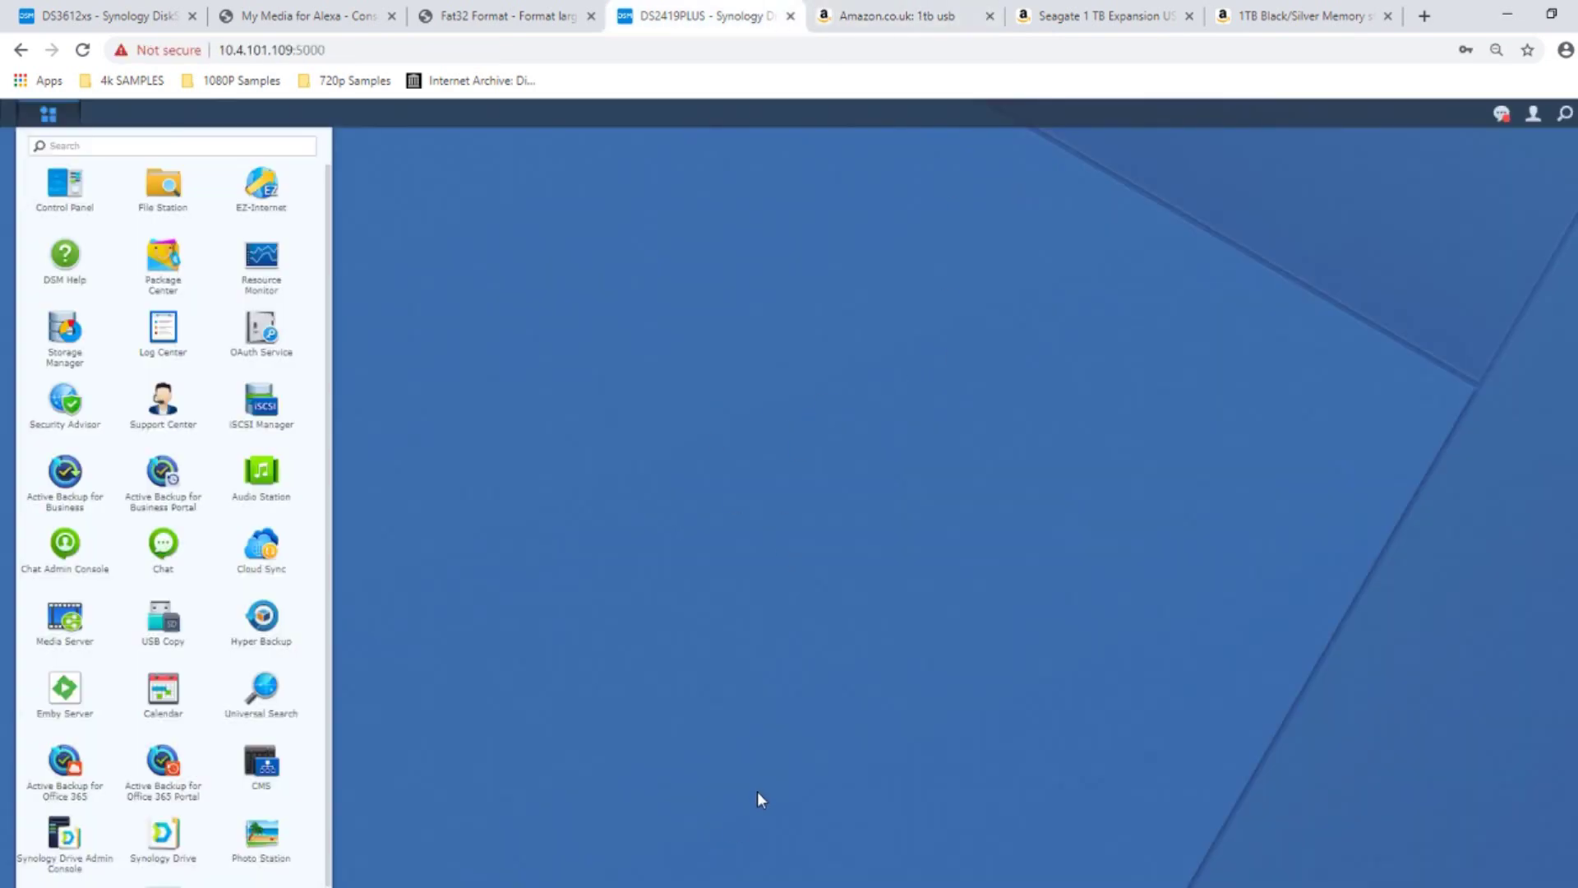
Step: Close the DSM app list and come back to the DS2419PLUS DiskStation after a brief look at Amazon
left_click(711, 383)
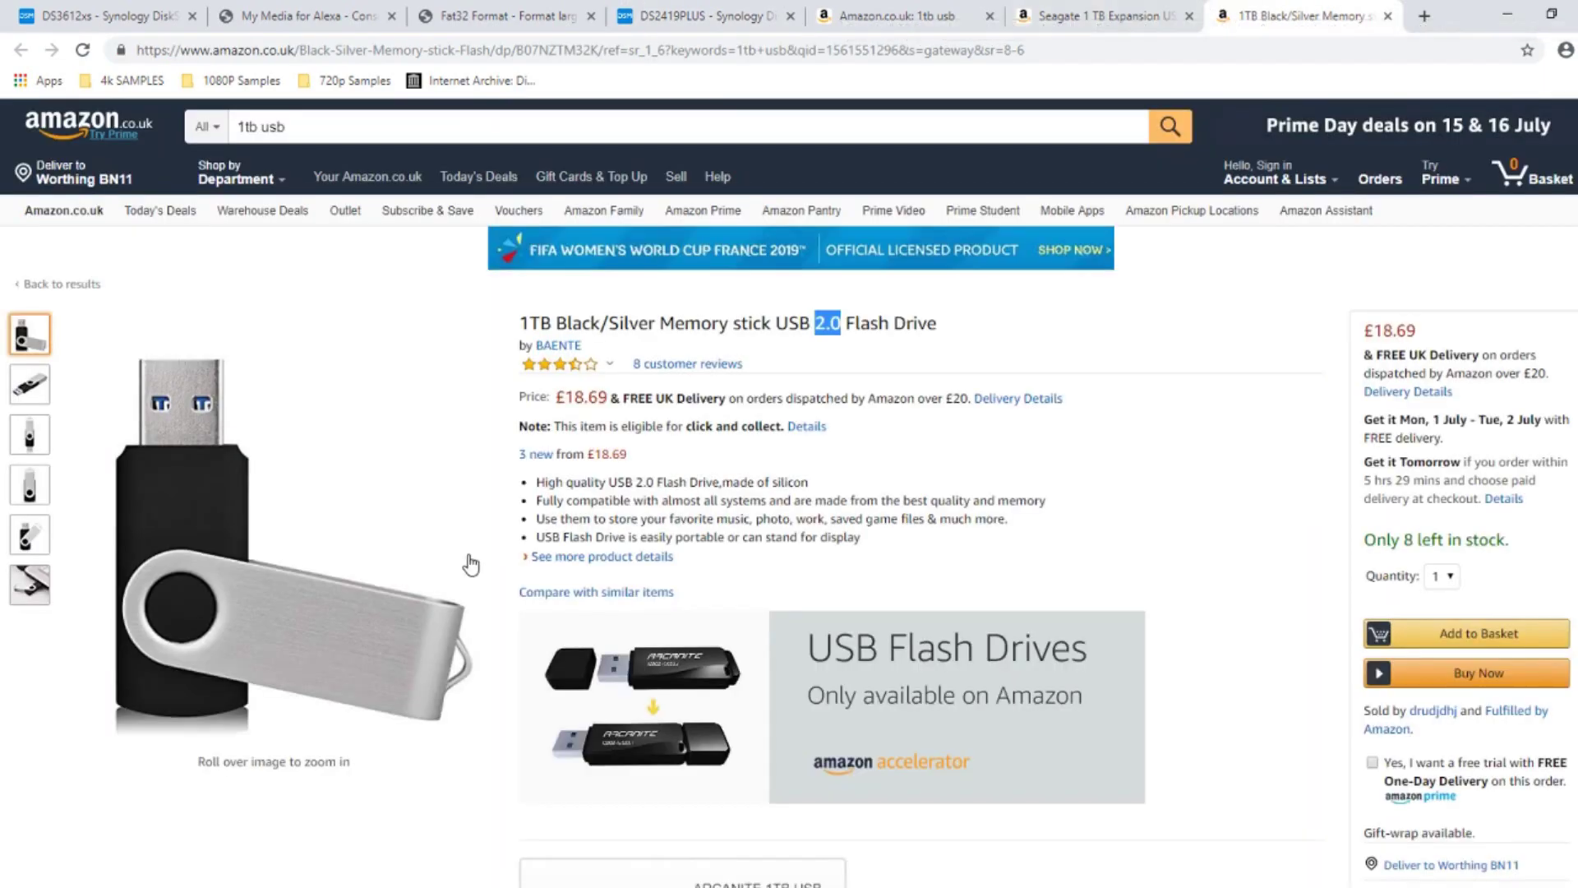
left_click(739, 10)
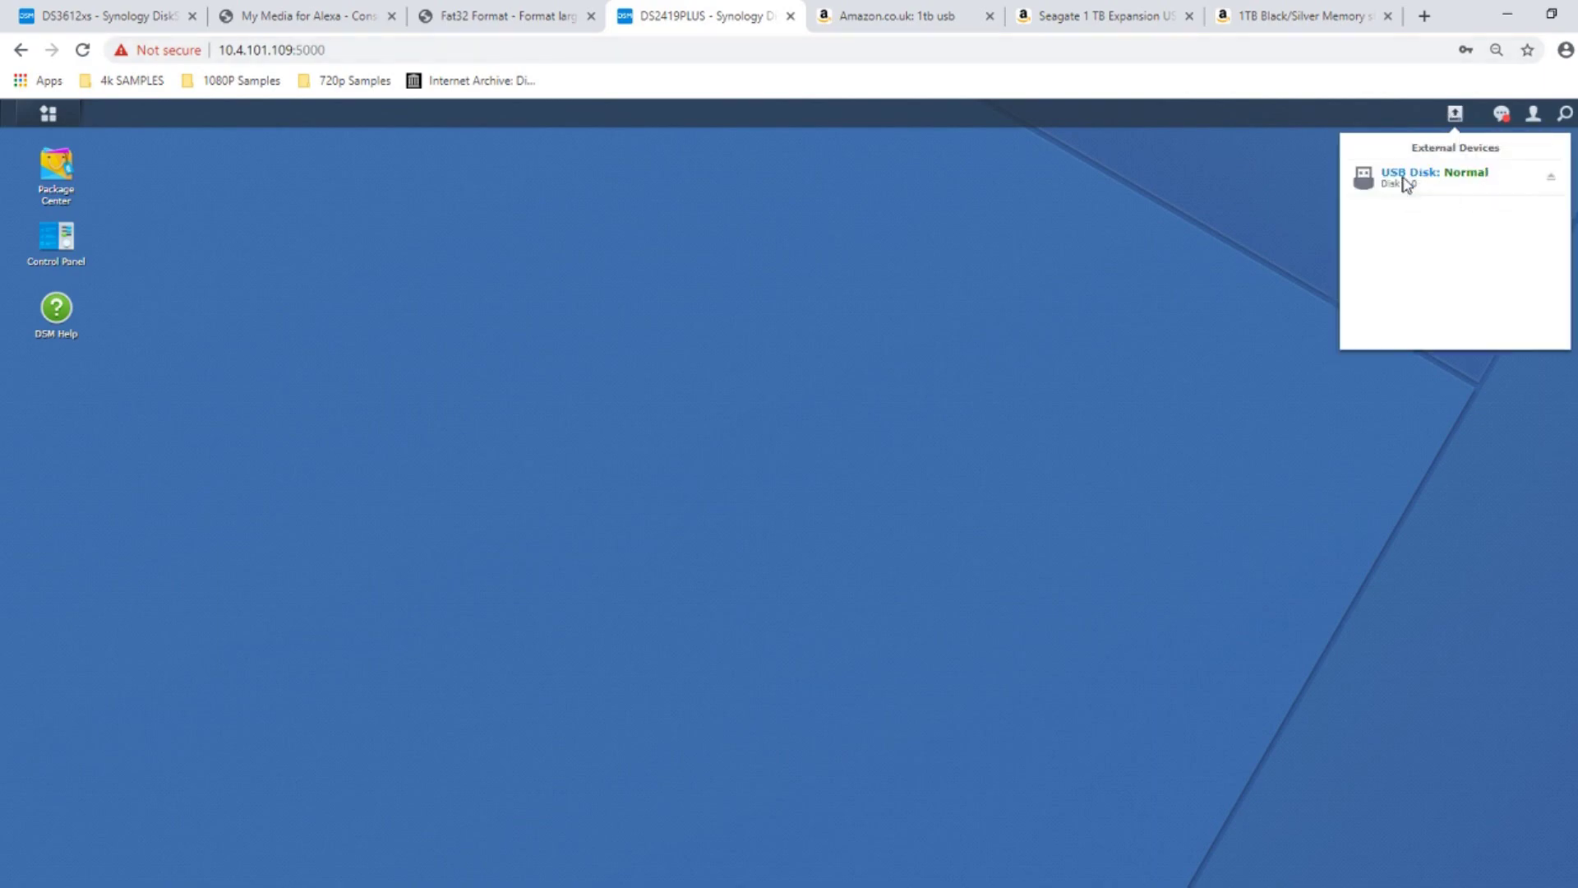
Step: Launch File Station, shift its window up and left, then launch Package Center
left_click(47, 115)
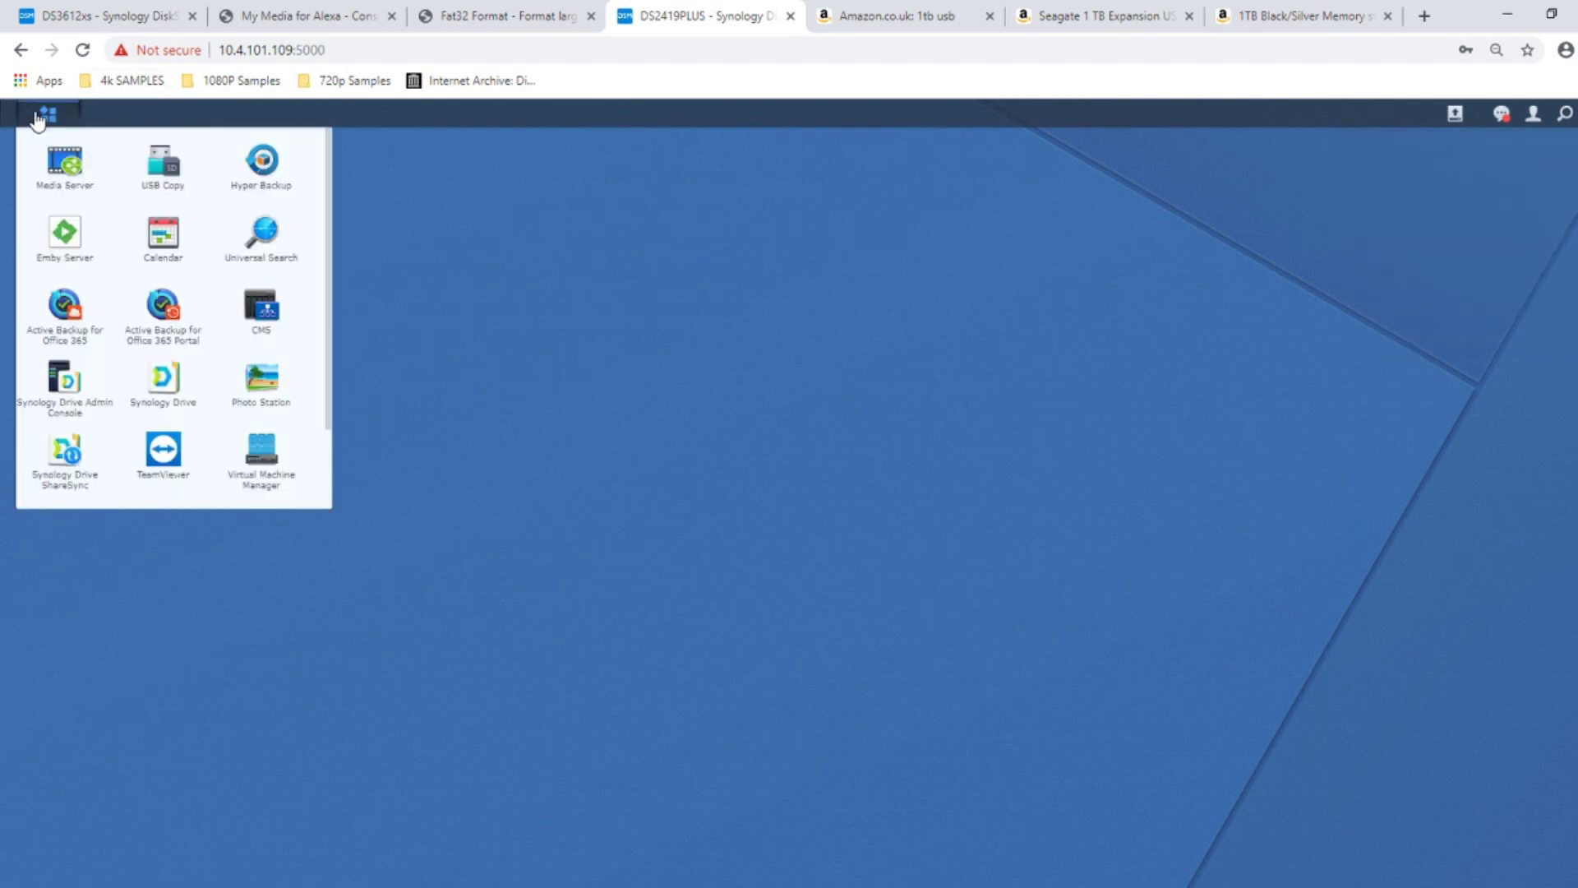
left_click(163, 187)
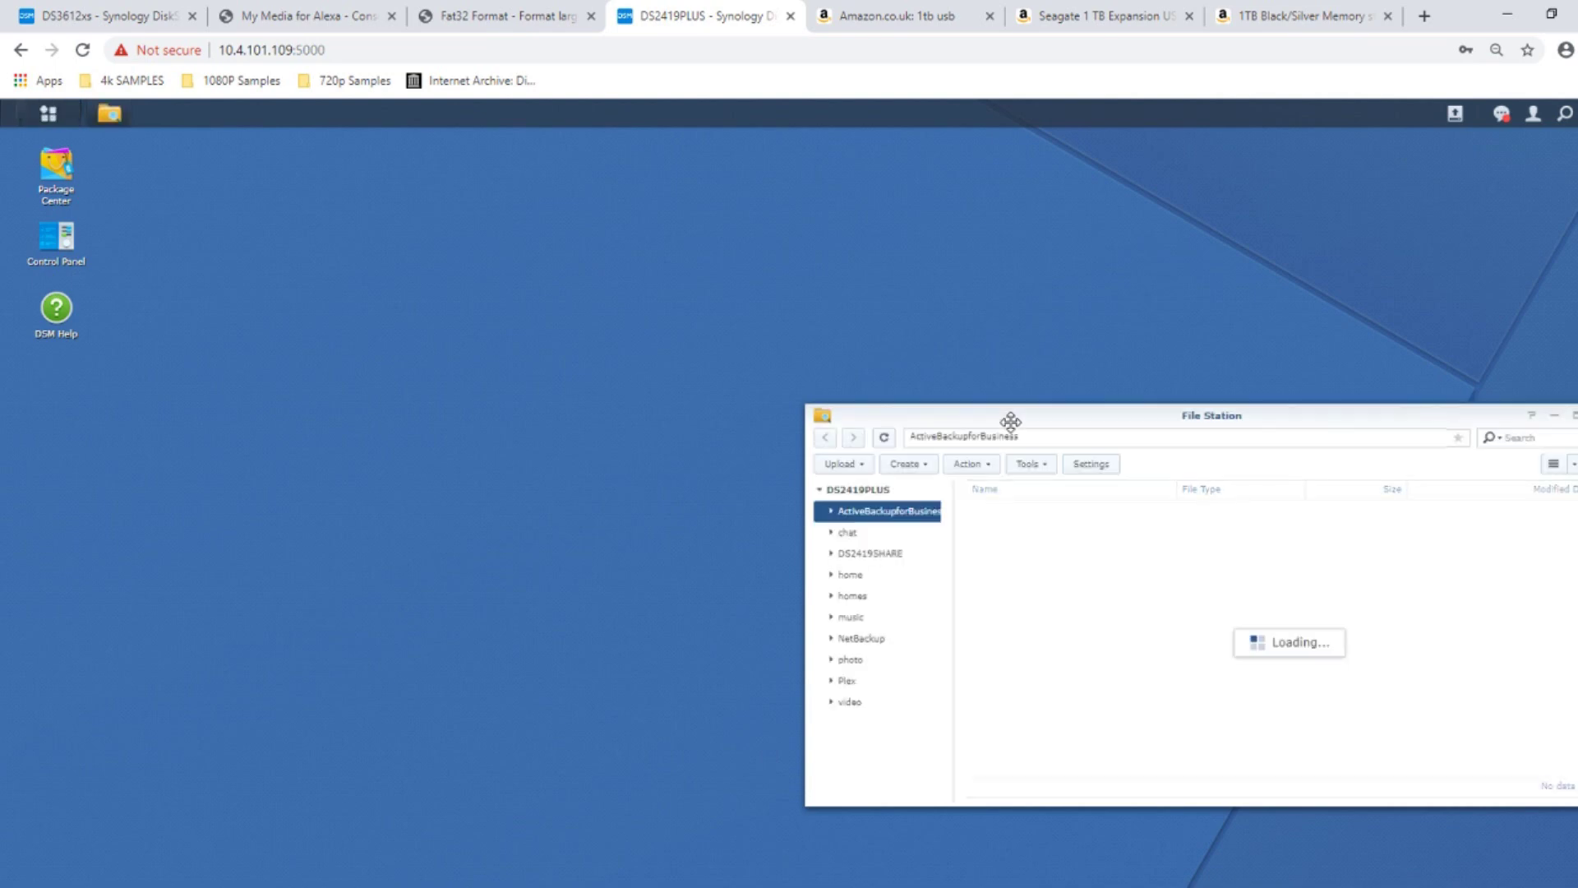
left_click_drag(1010, 421, 857, 171)
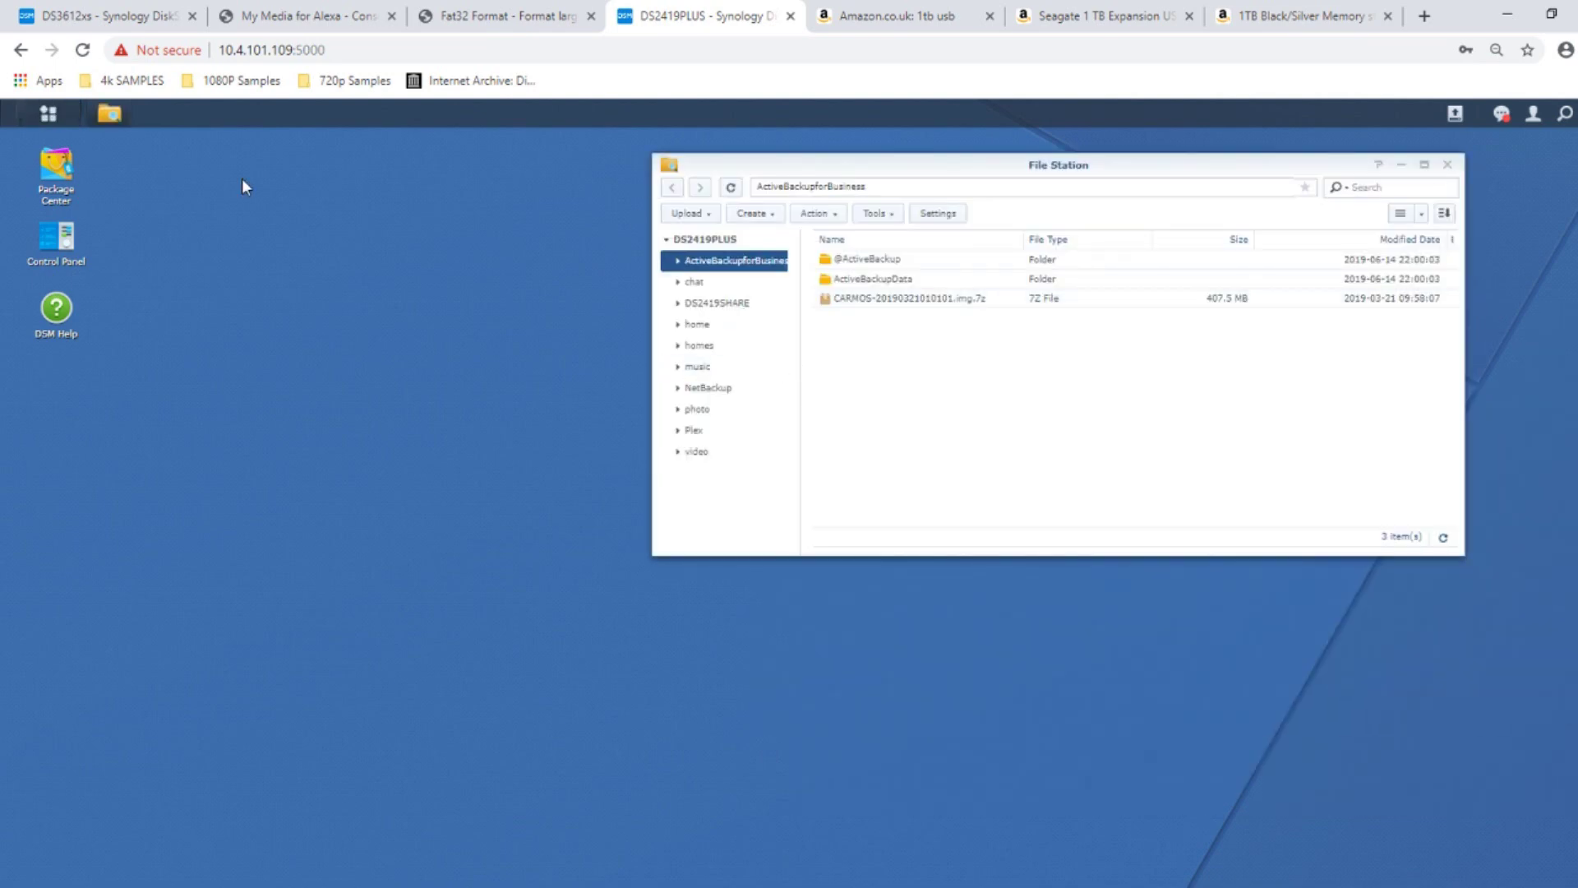
left_click(48, 113)
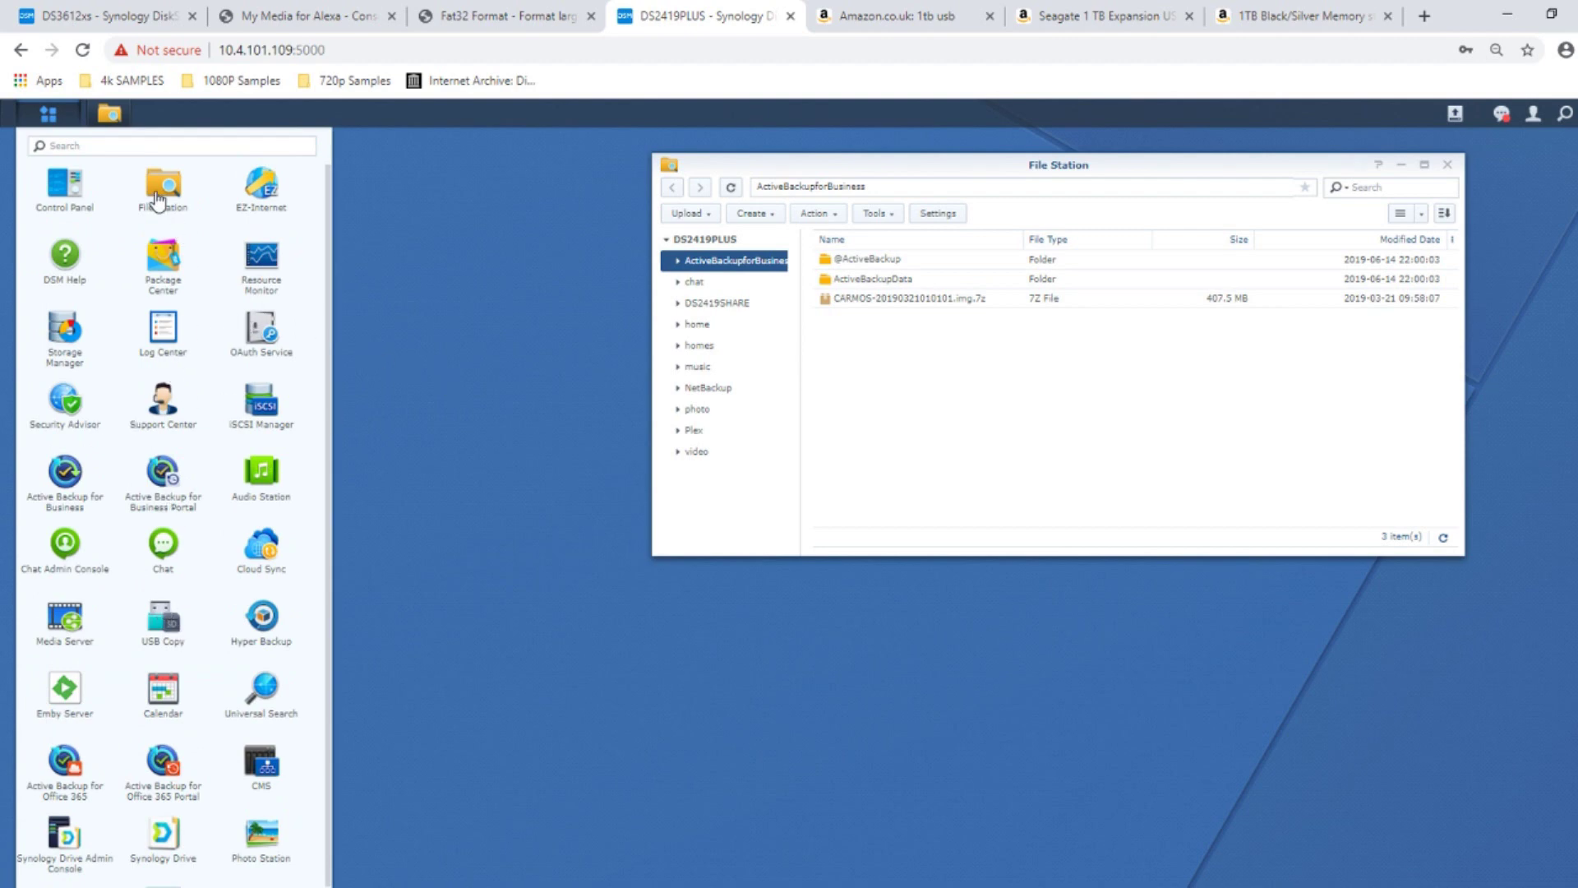
left_click(169, 267)
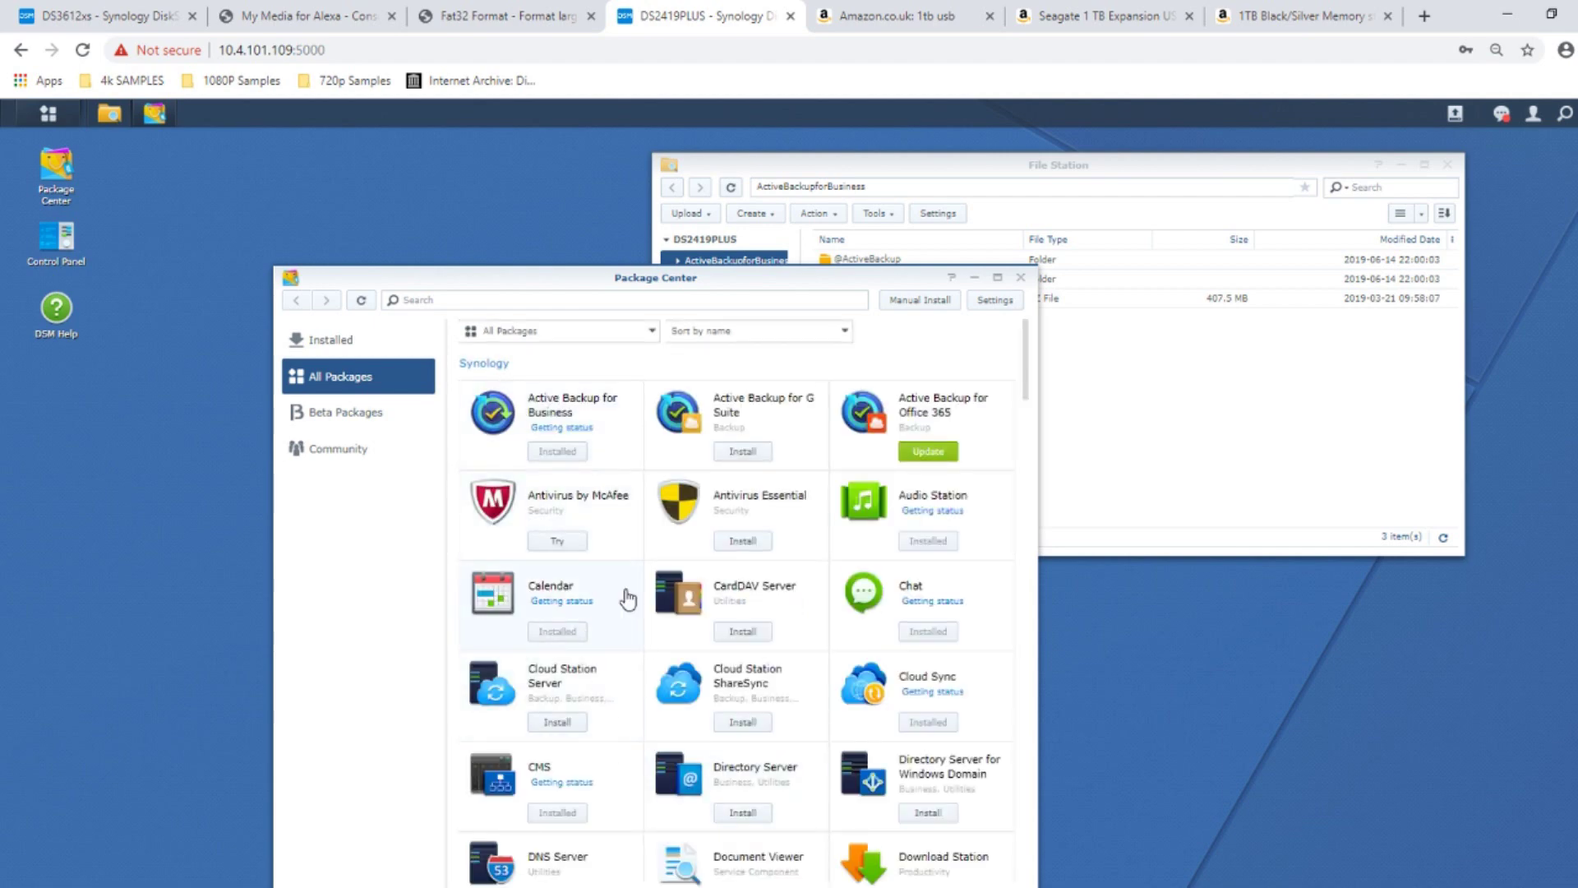
Step: Open the exFAT Access package details in Package Center and scroll through them
scroll(627, 600, "down", 5)
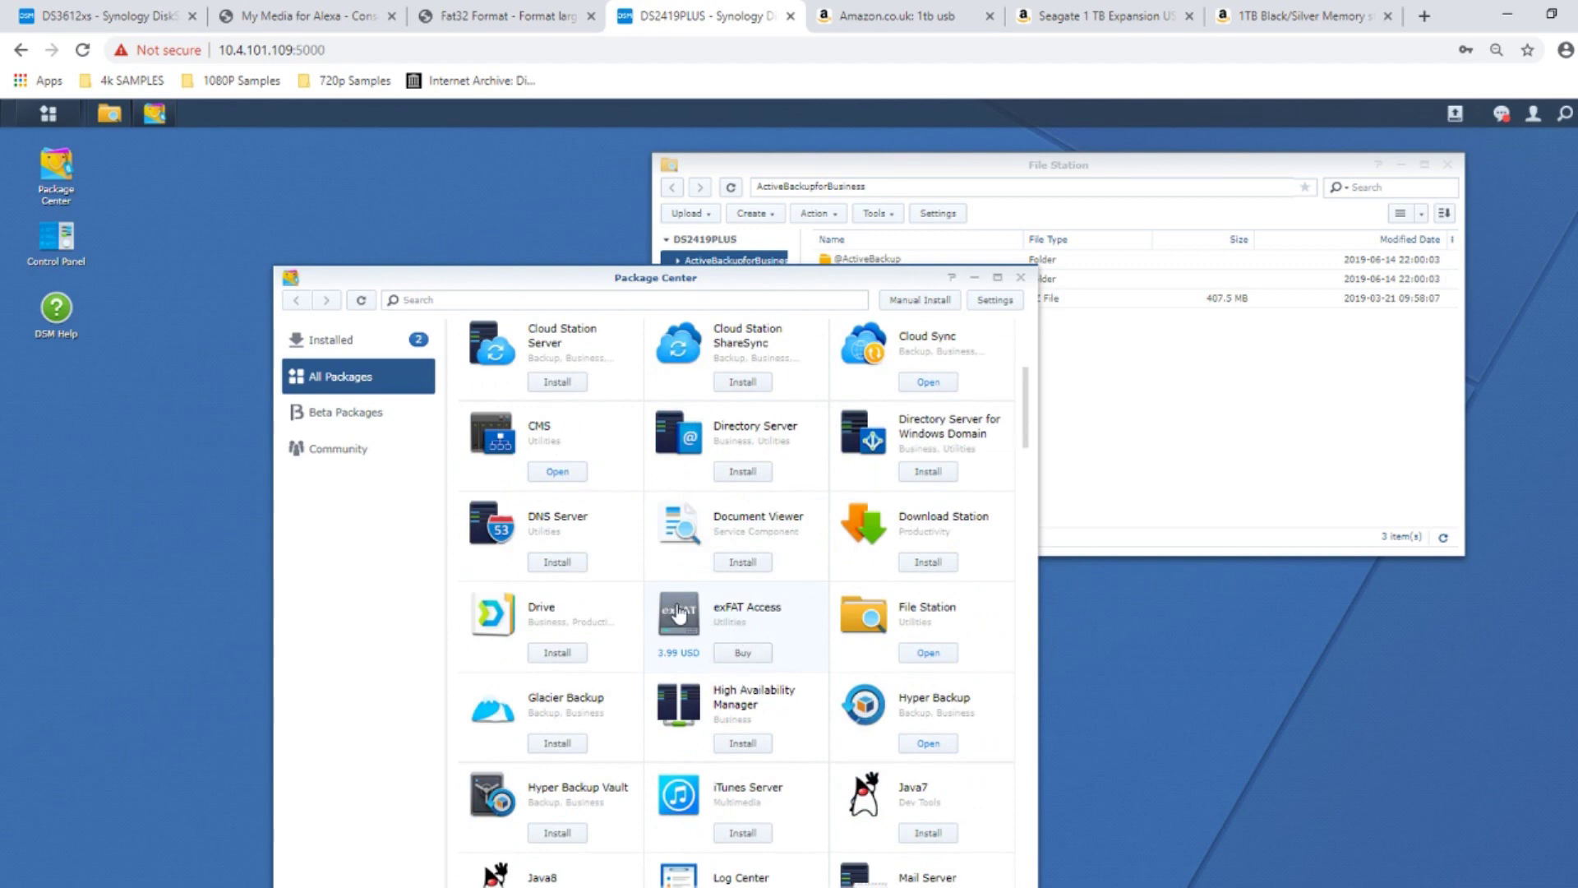
left_click(678, 613)
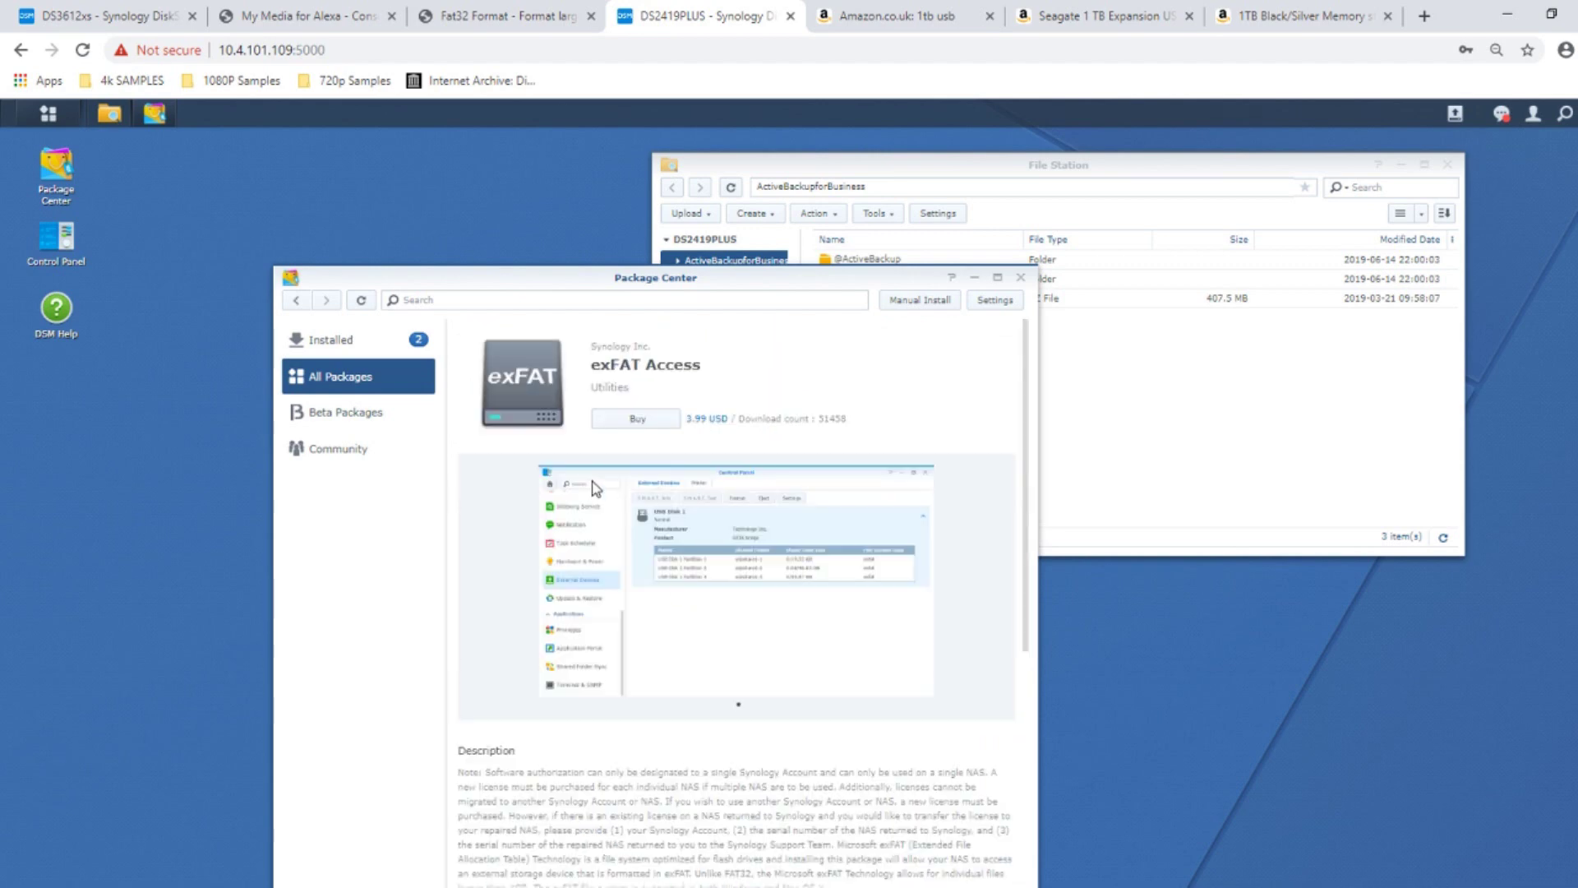
scroll(593, 486, "down", 2)
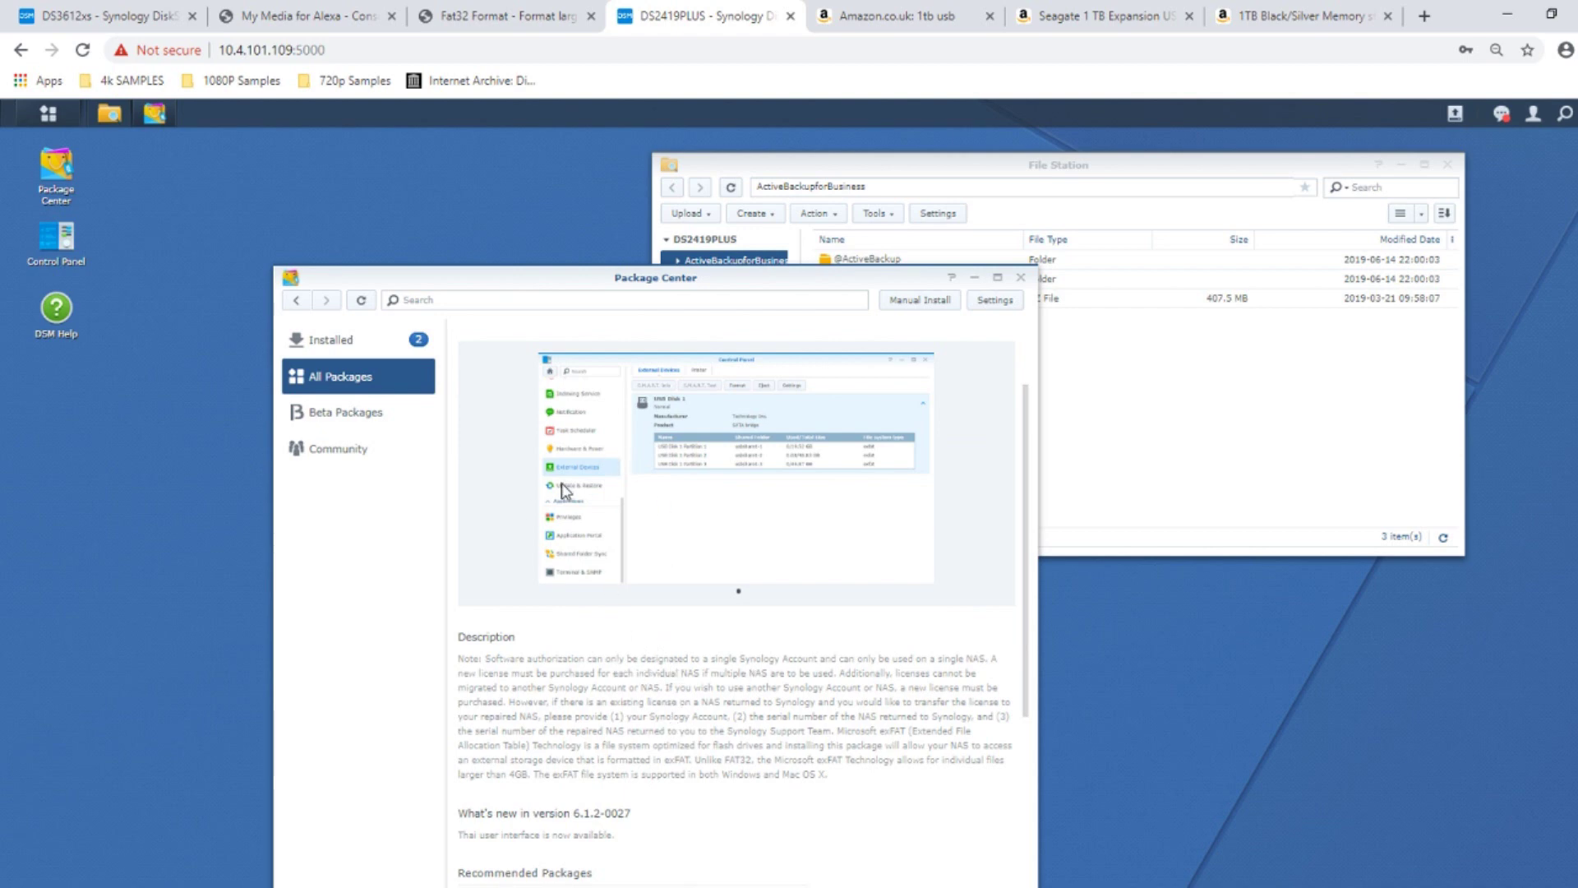
scroll(567, 491, "up", 2)
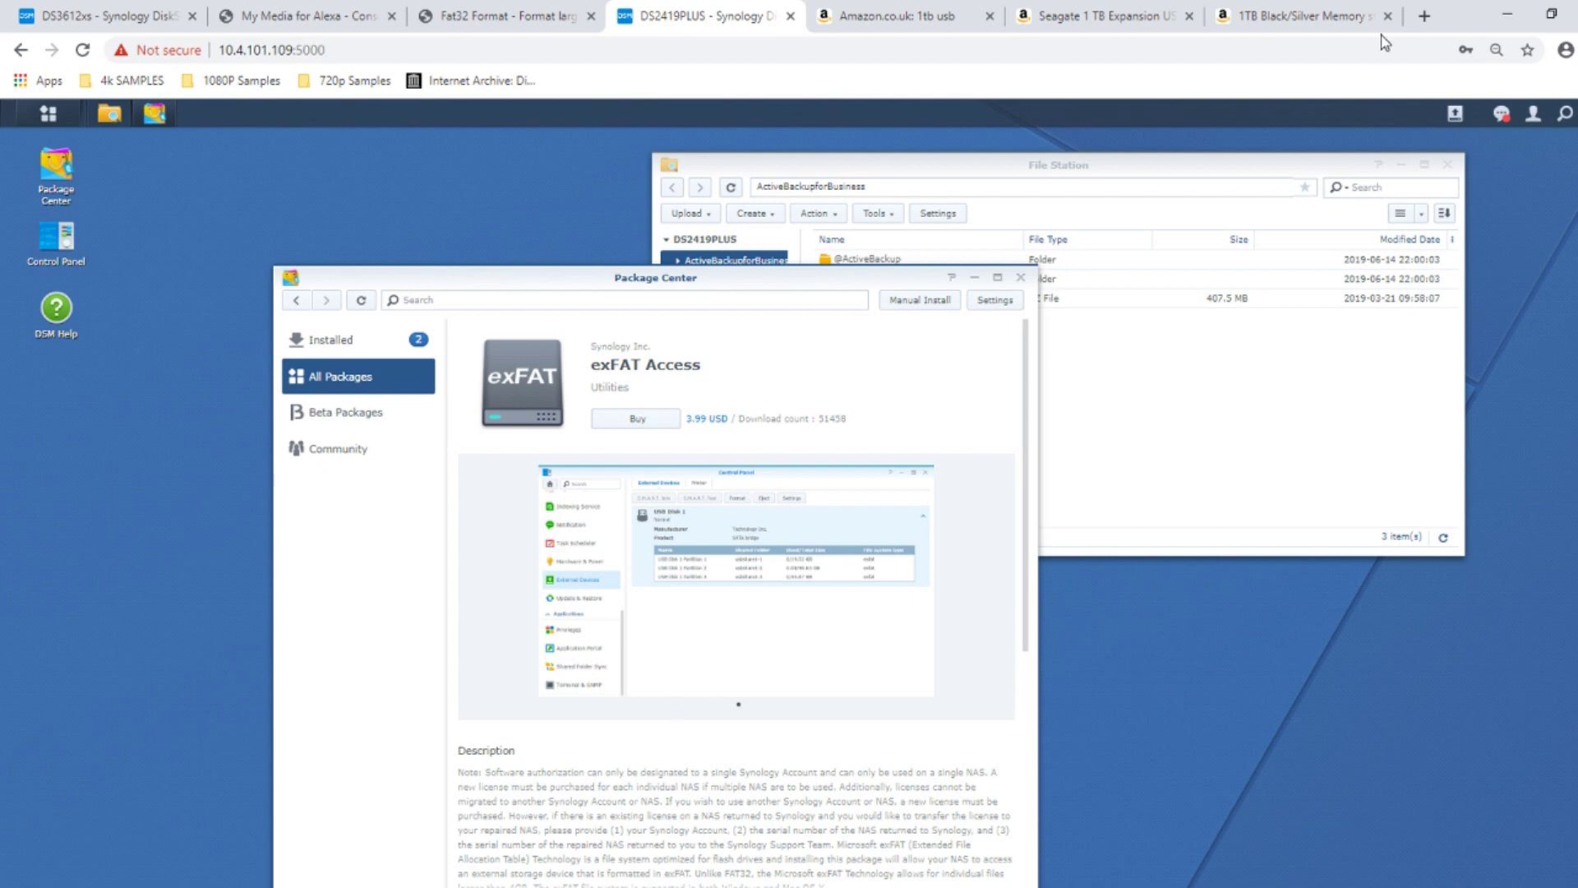
Step: Confirm the USB Disk shows Normal under External Devices and close Package Center
left_click(1456, 120)
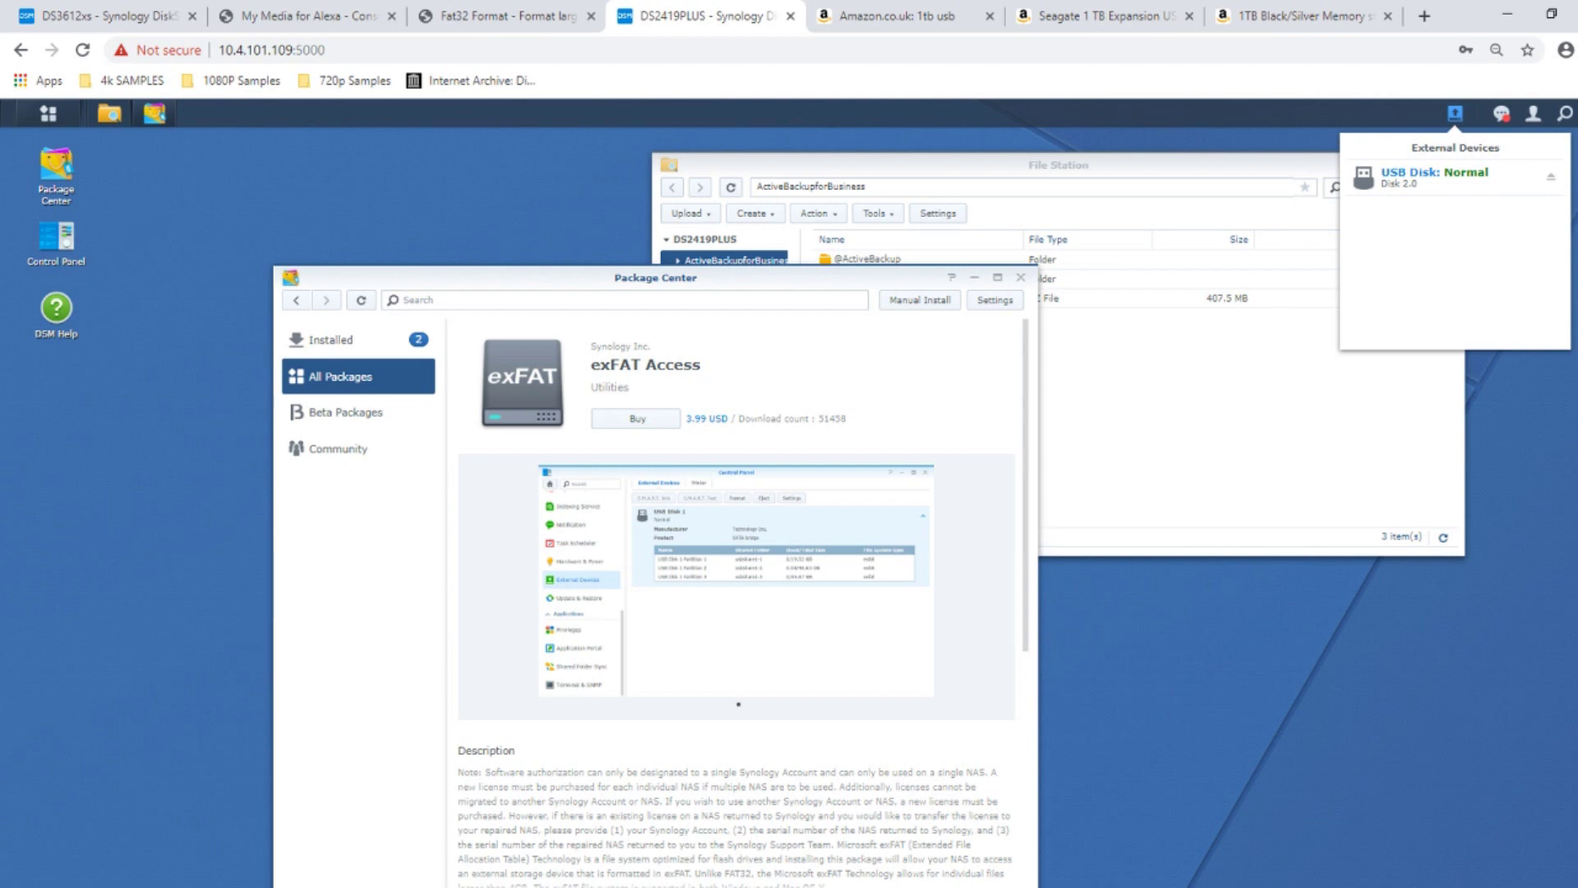
left_click(1021, 280)
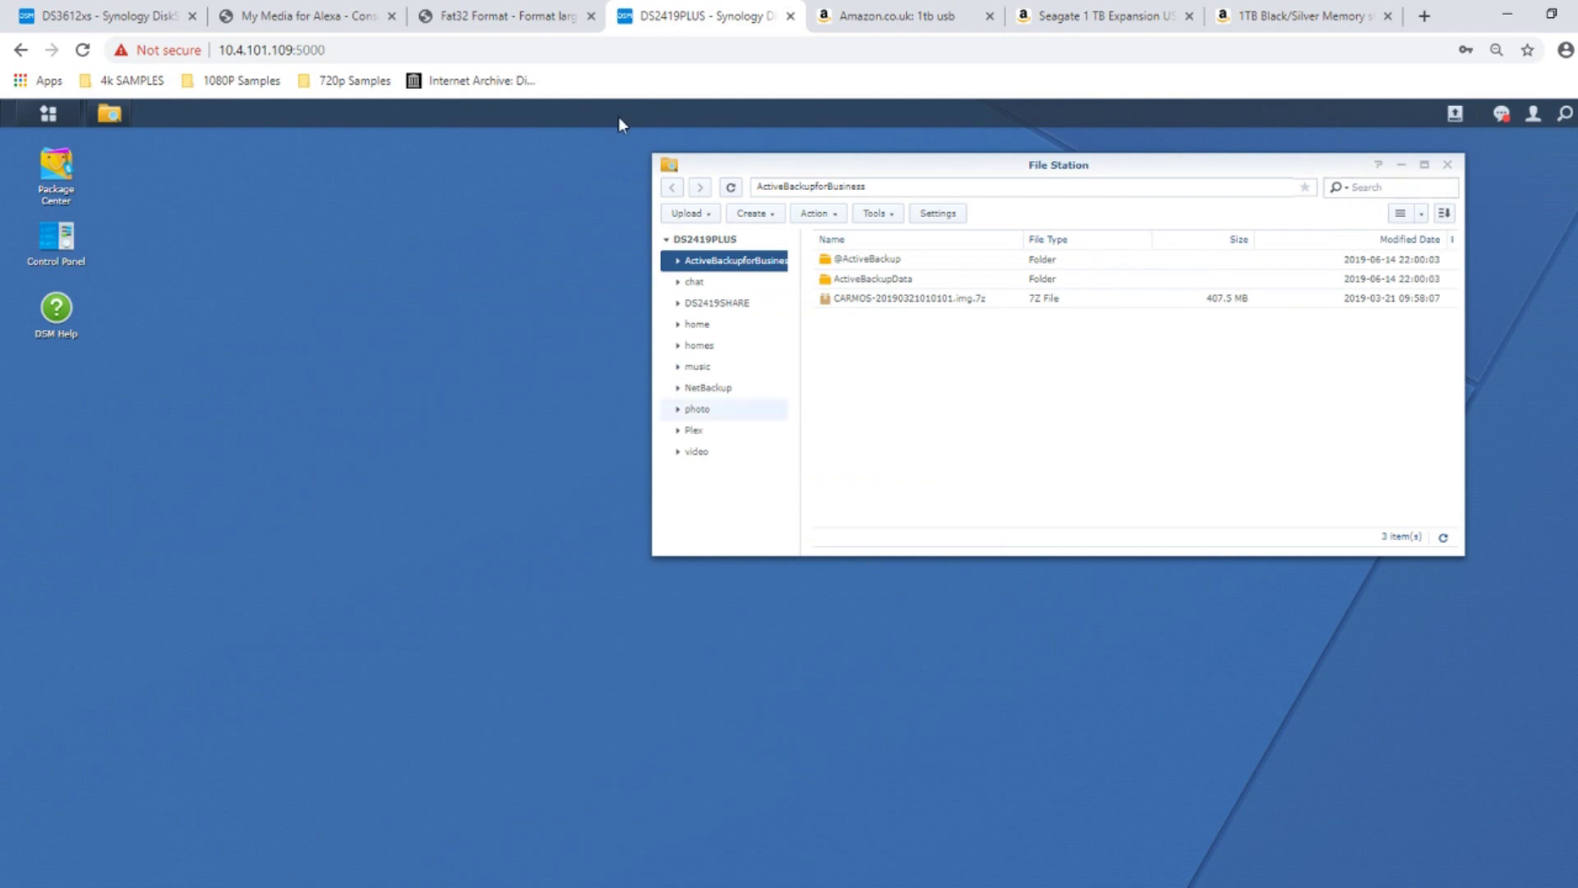
left_click(540, 15)
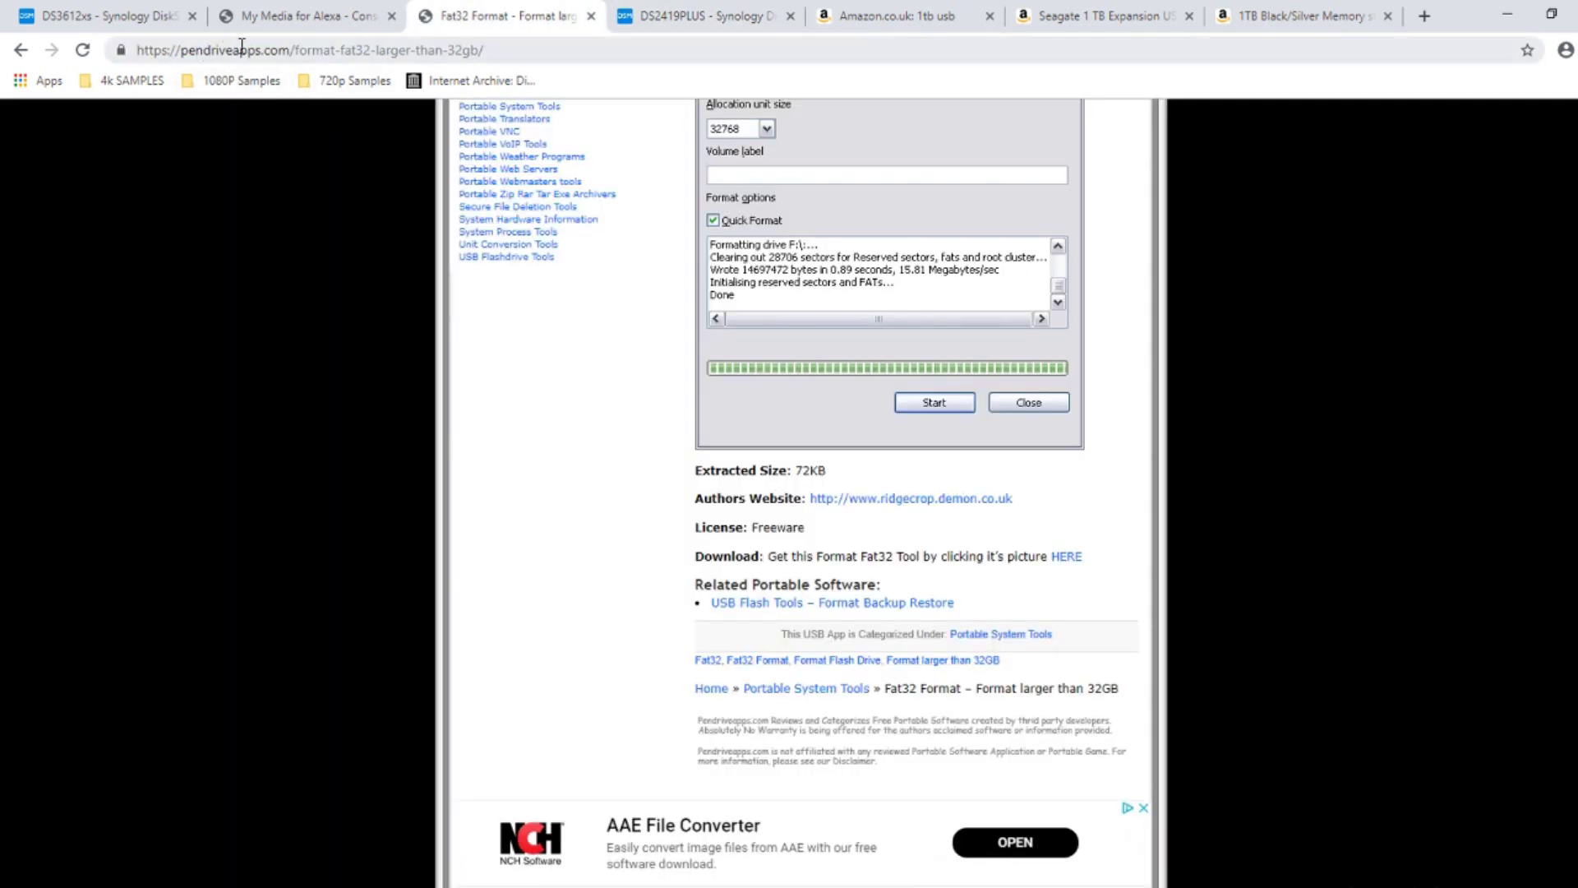
Step: Scroll the pendriveapps Fat32 Format page to the FAT32 Format screenshot
scroll(655, 372, "up", 8)
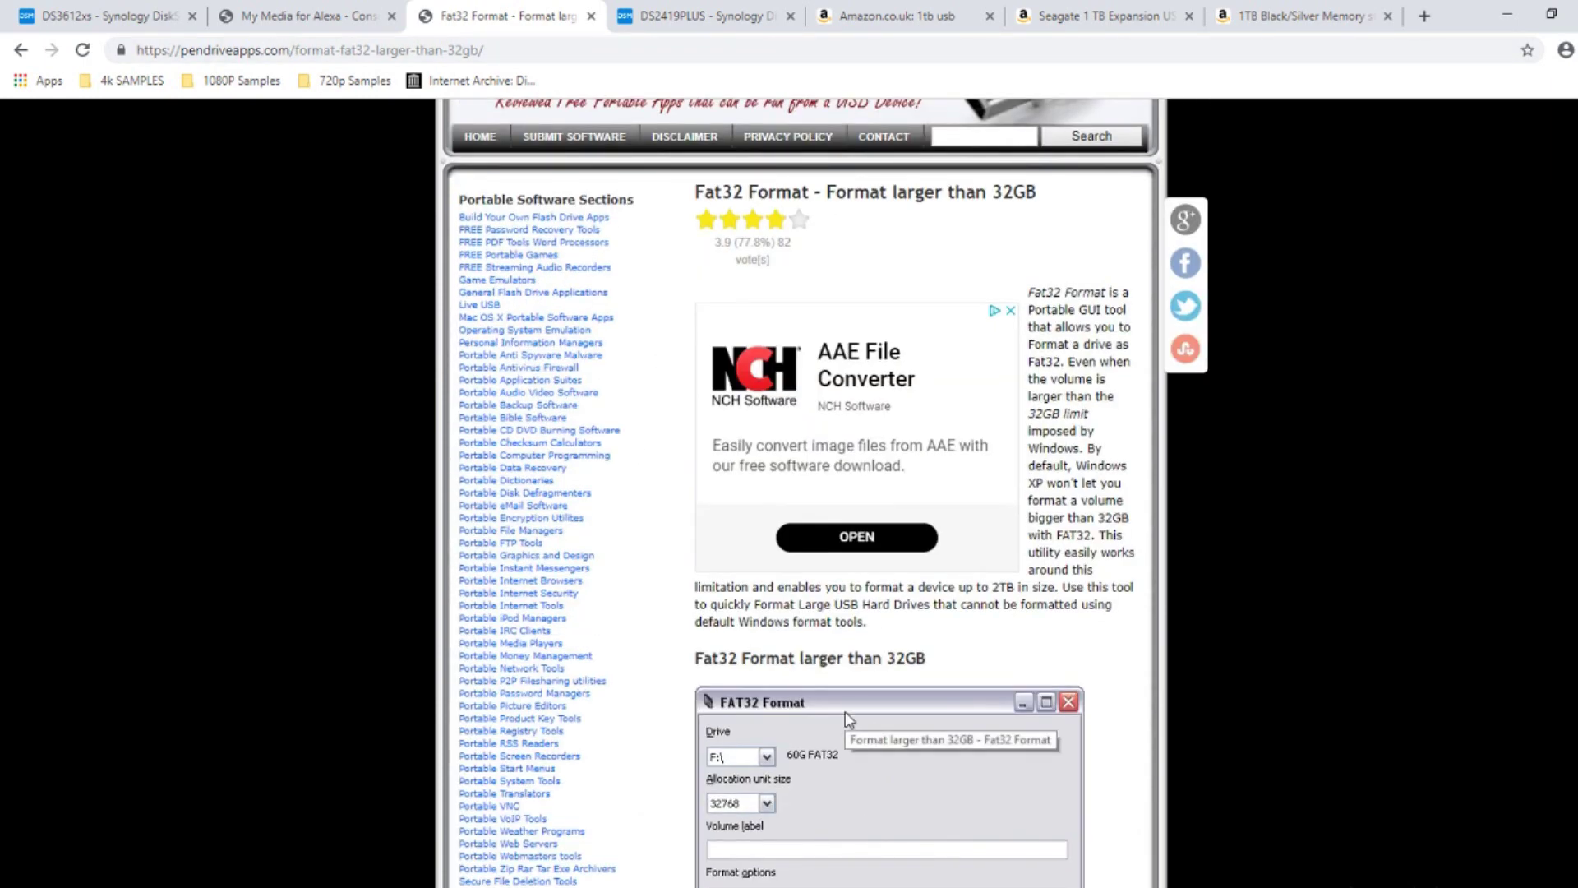
scroll(845, 712, "down", 6)
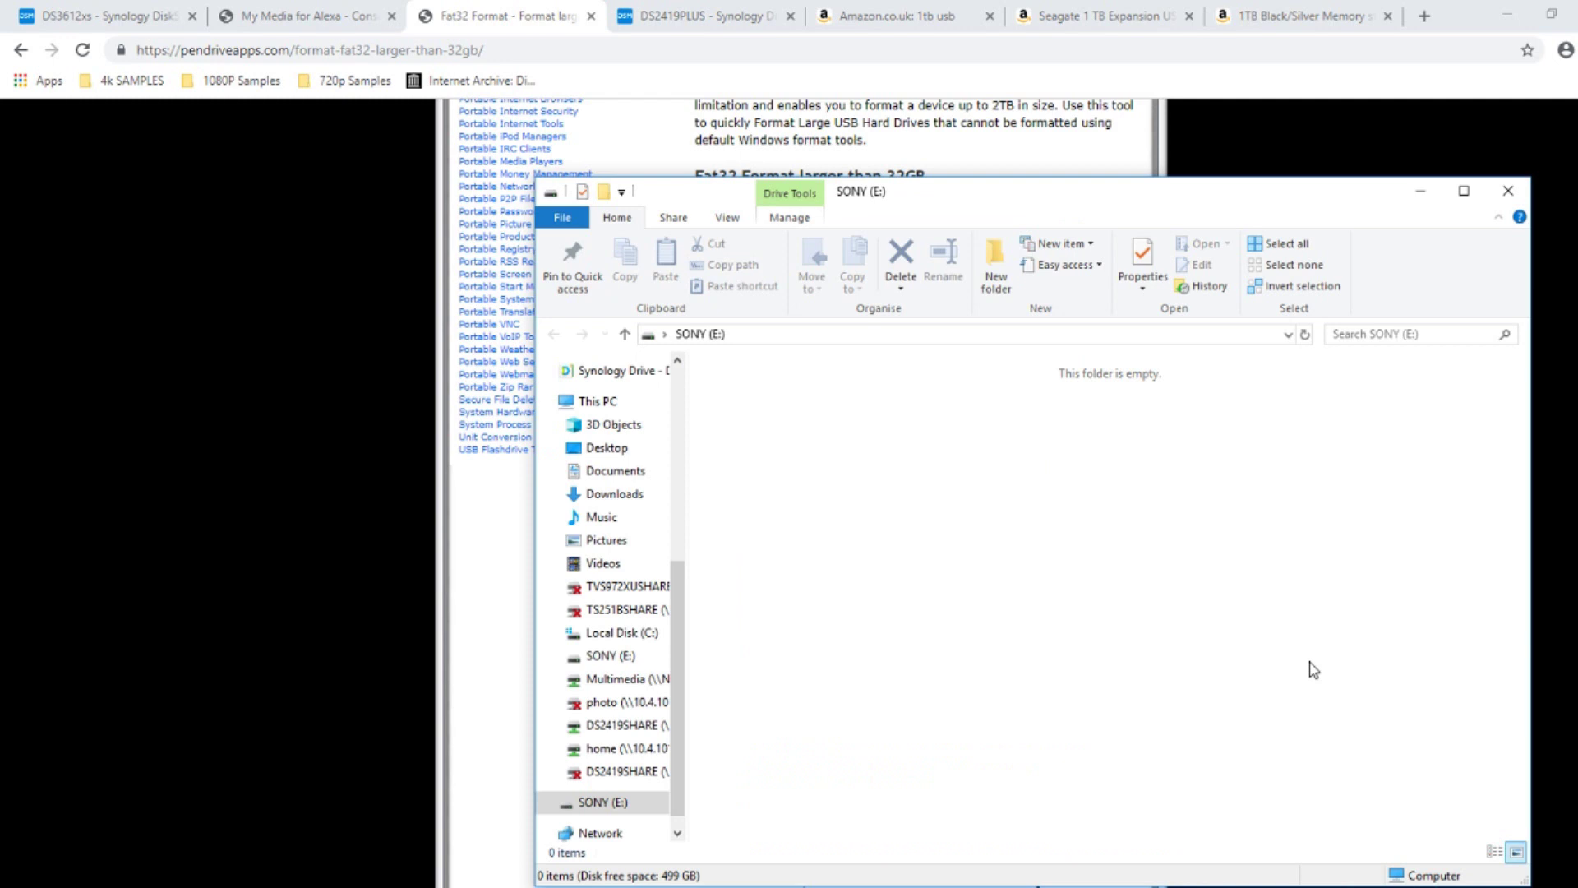
Step: Scroll File Explorer's navigation pane beside the empty SONY (E:) drive with 499 GB free
scroll(679, 715, "down", 1)
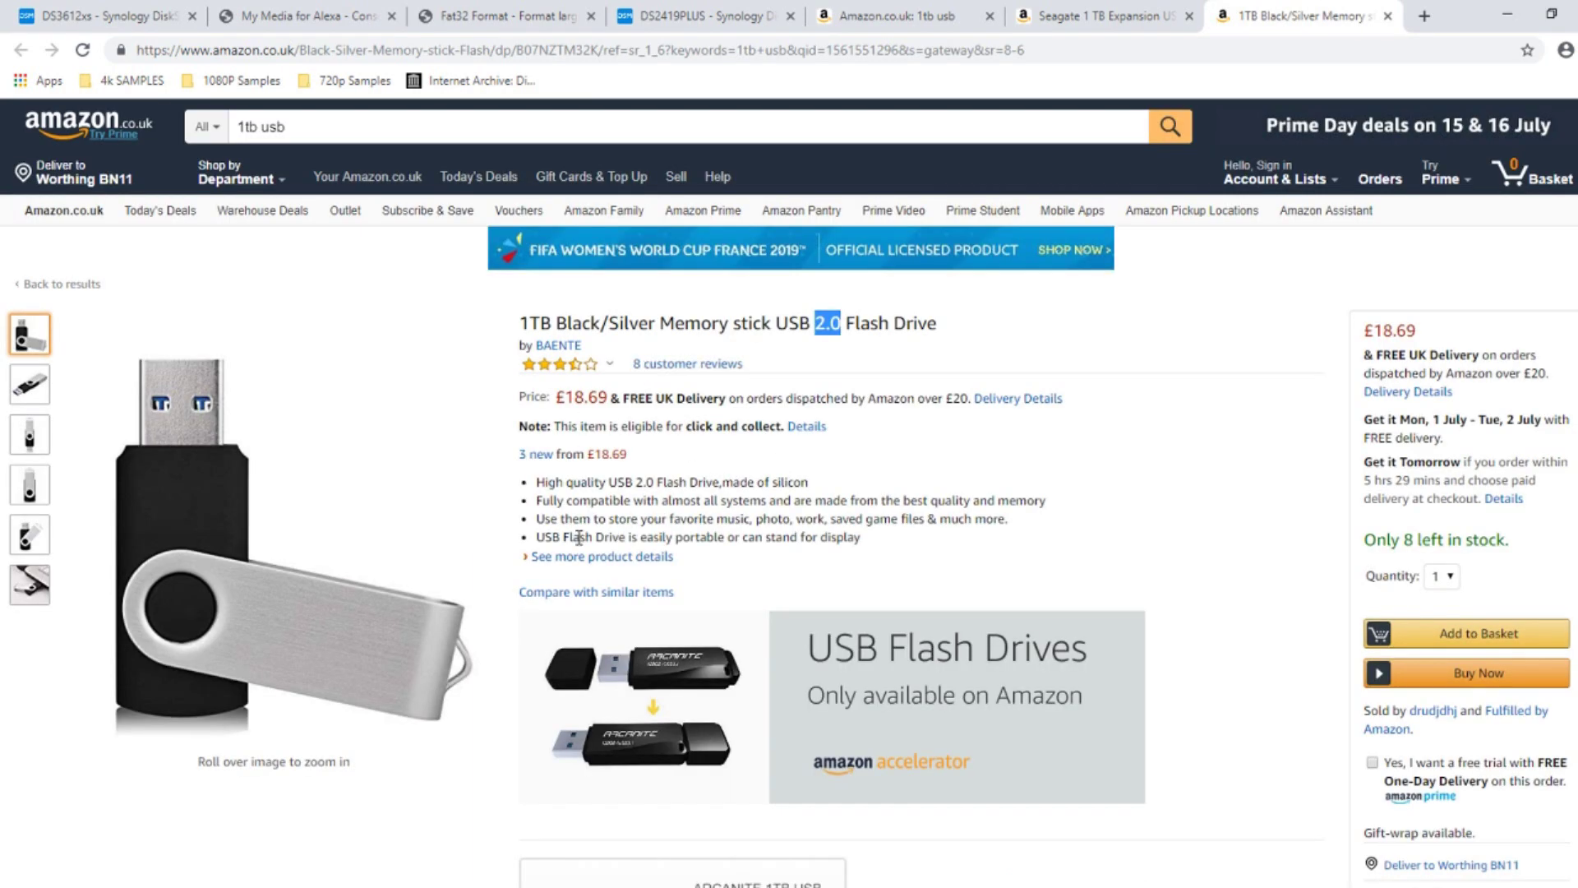
Step: Review the 1TB USB 2.0 stick's comparison table, reviews and product details, then return to Fat32 Format
scroll(579, 537, "down", 14)
scroll(581, 546, "up", 6)
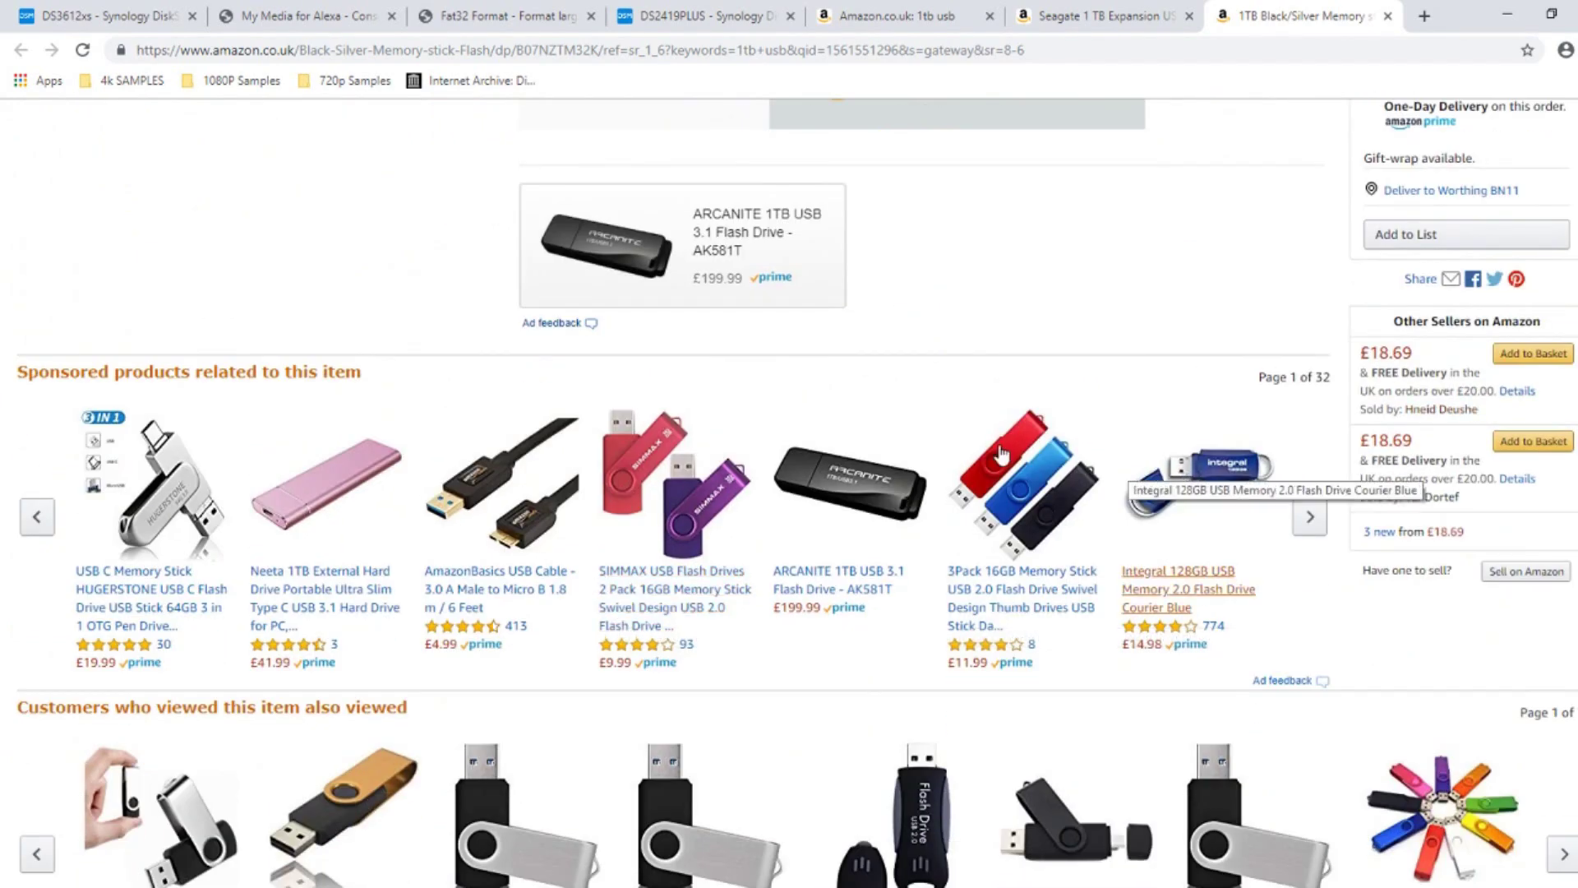
scroll(1001, 455, "down", 4)
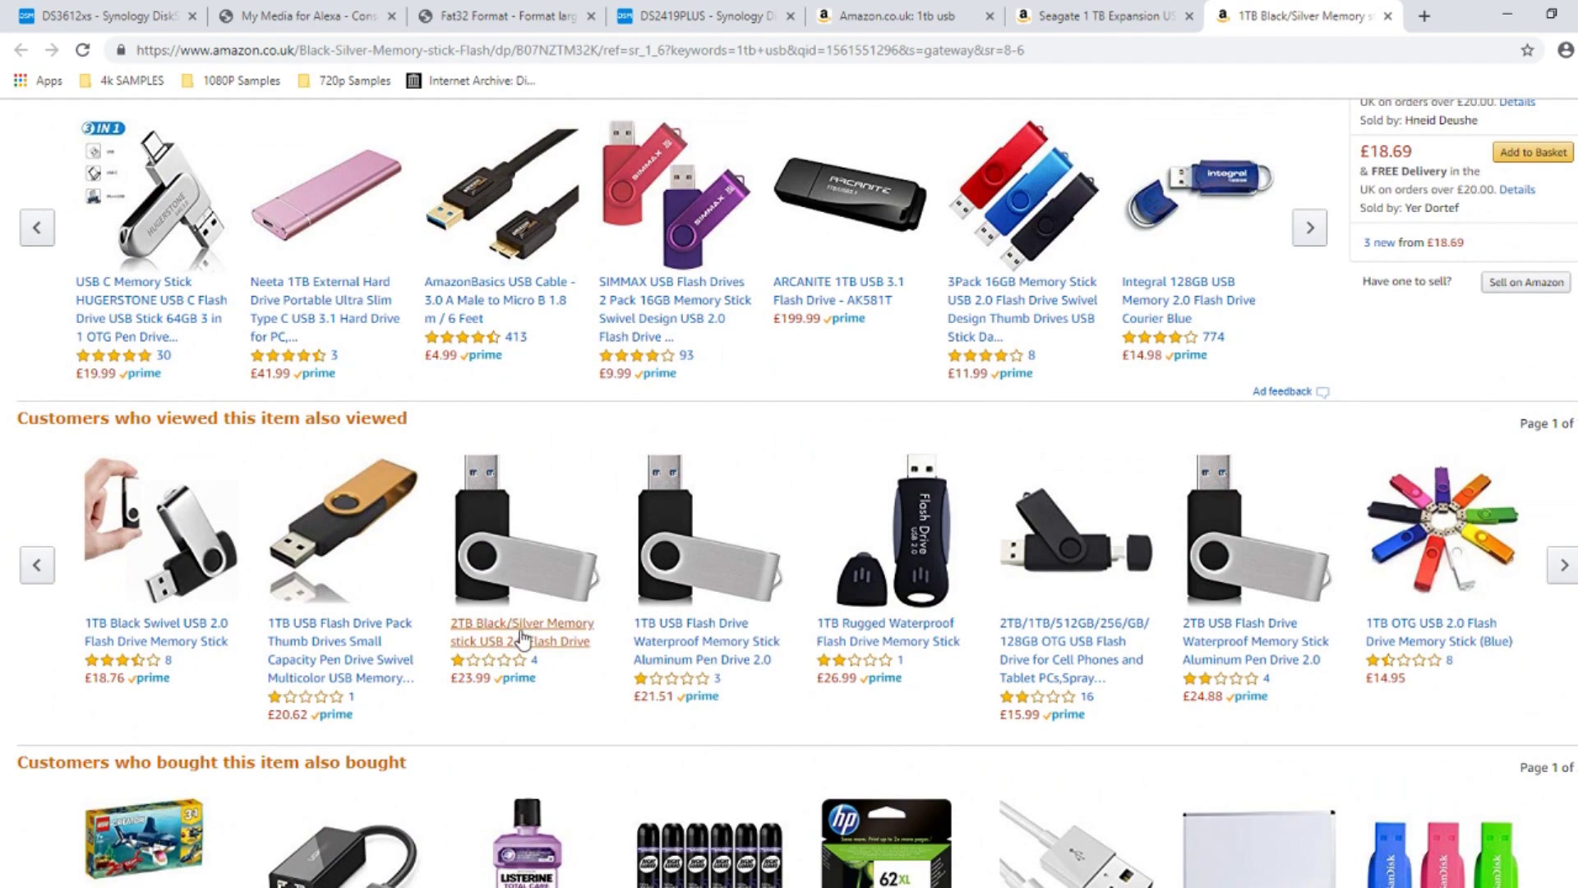
scroll(788, 493, "down", 12)
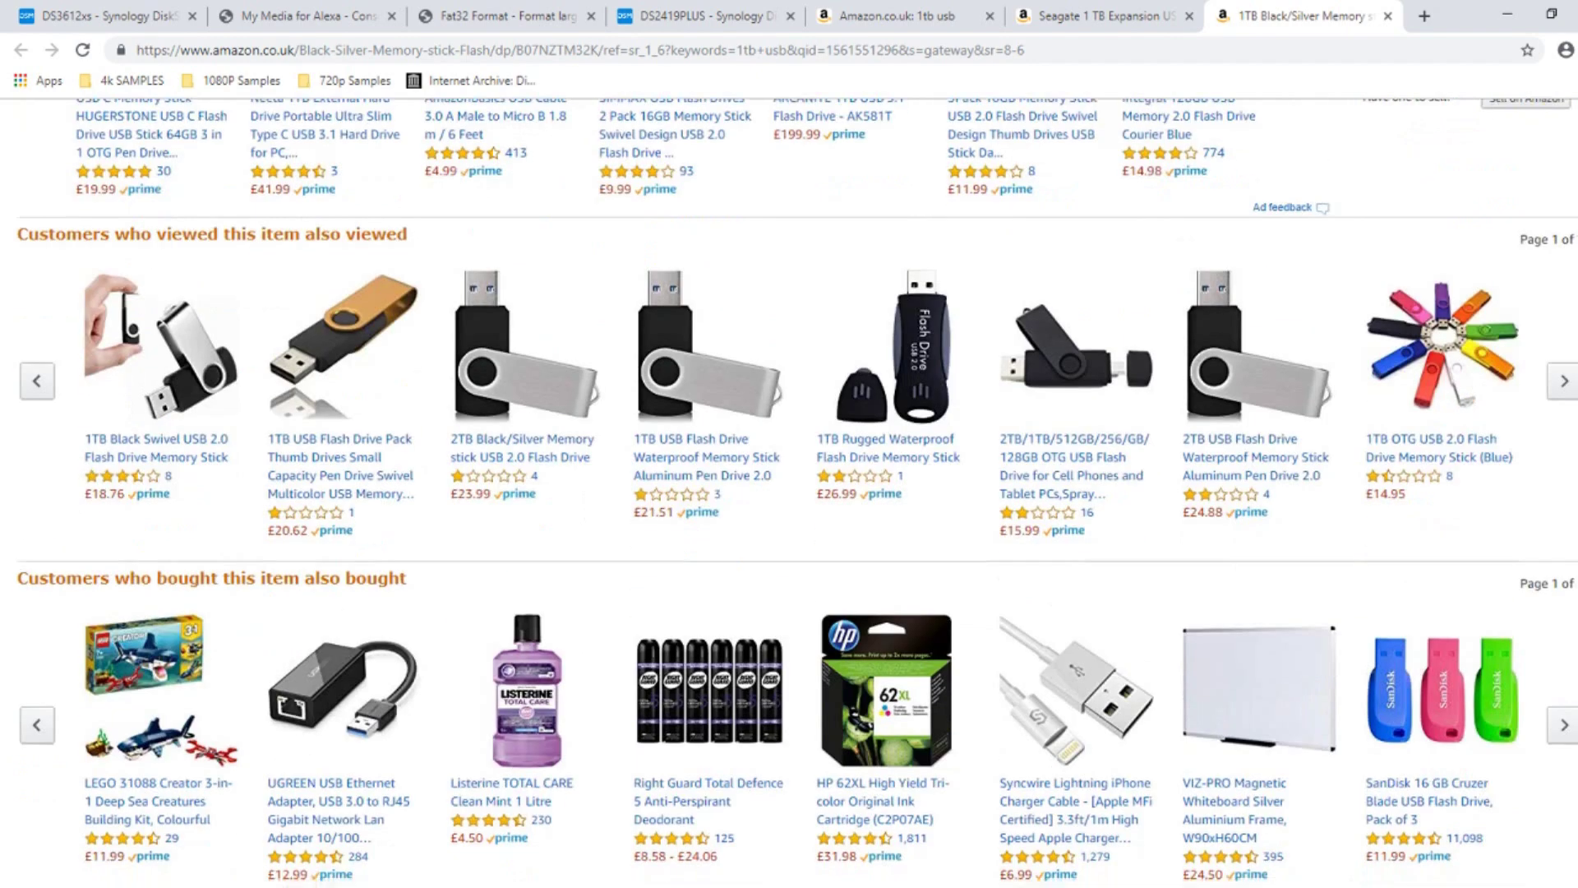
scroll(789, 493, "down", 1)
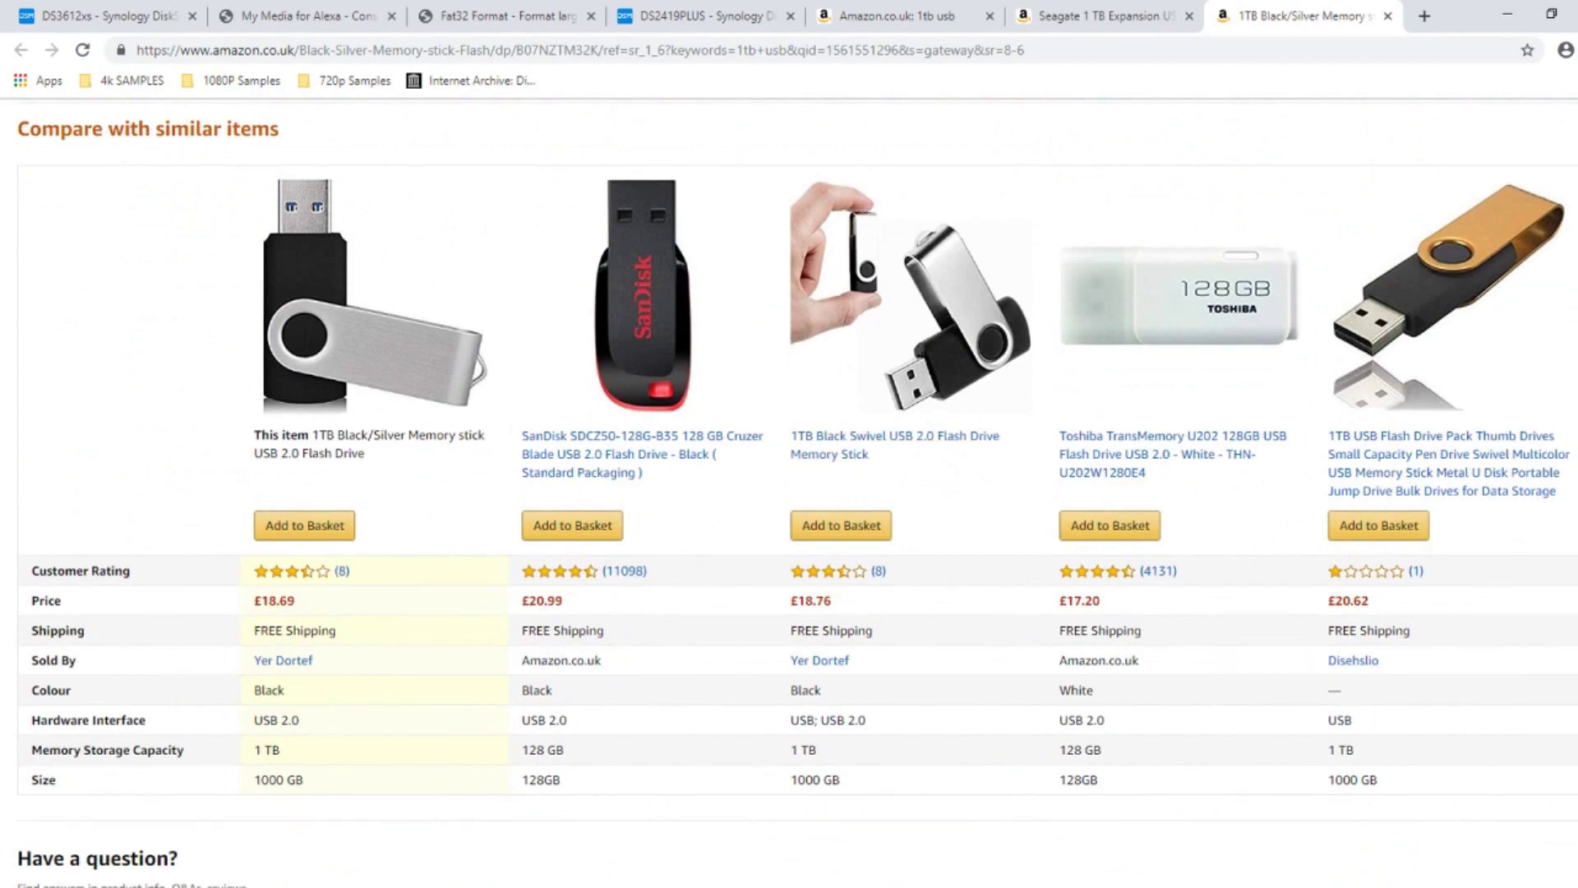
scroll(789, 493, "down", 20)
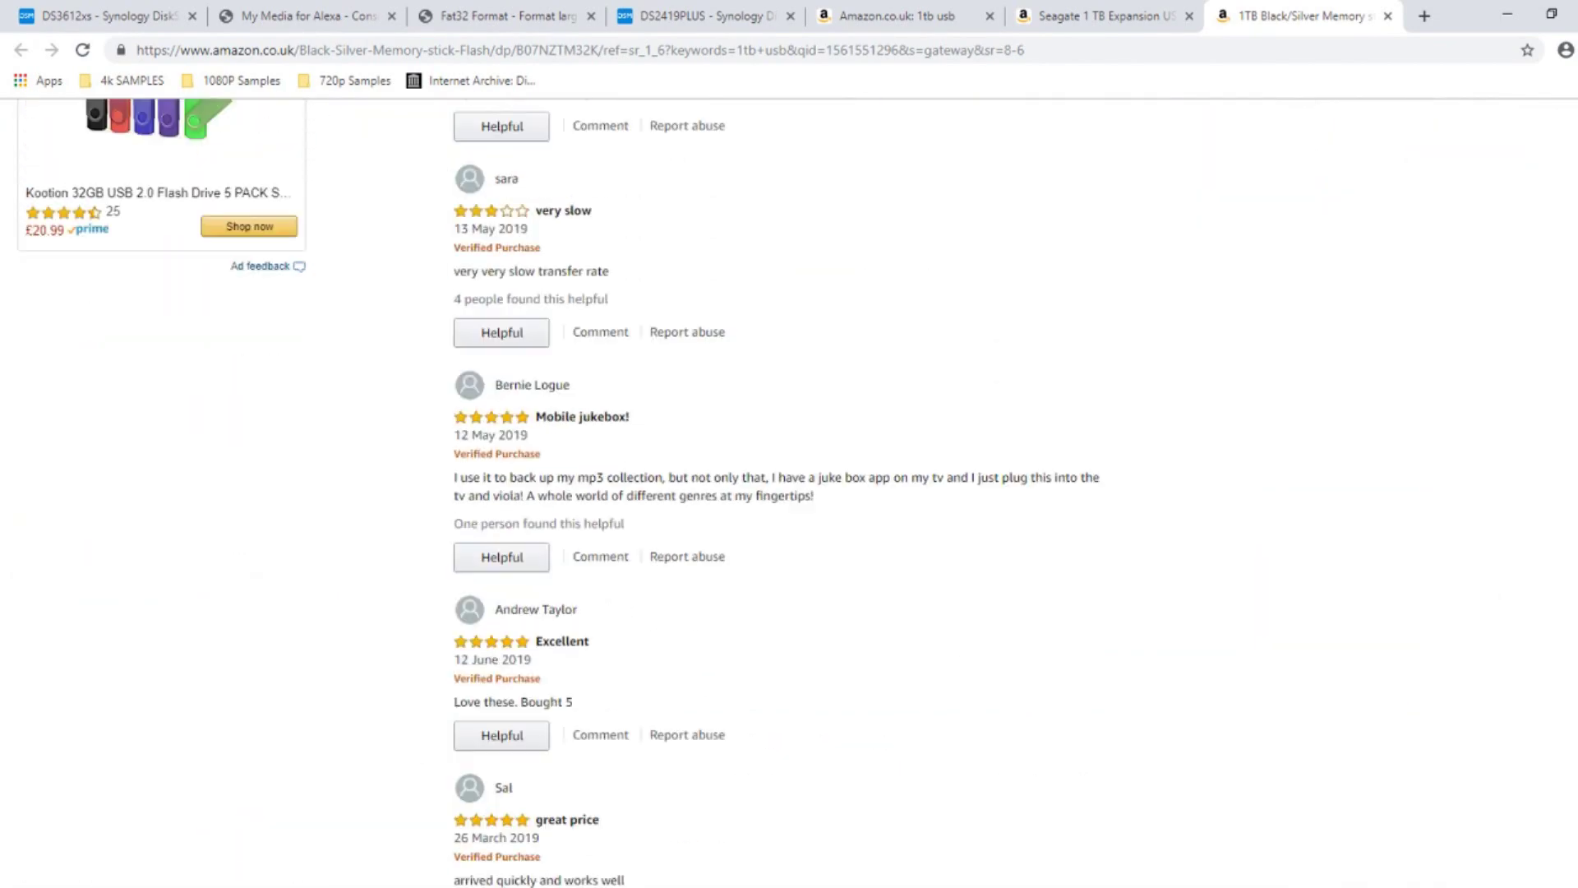
scroll(1102, 539, "up", 15)
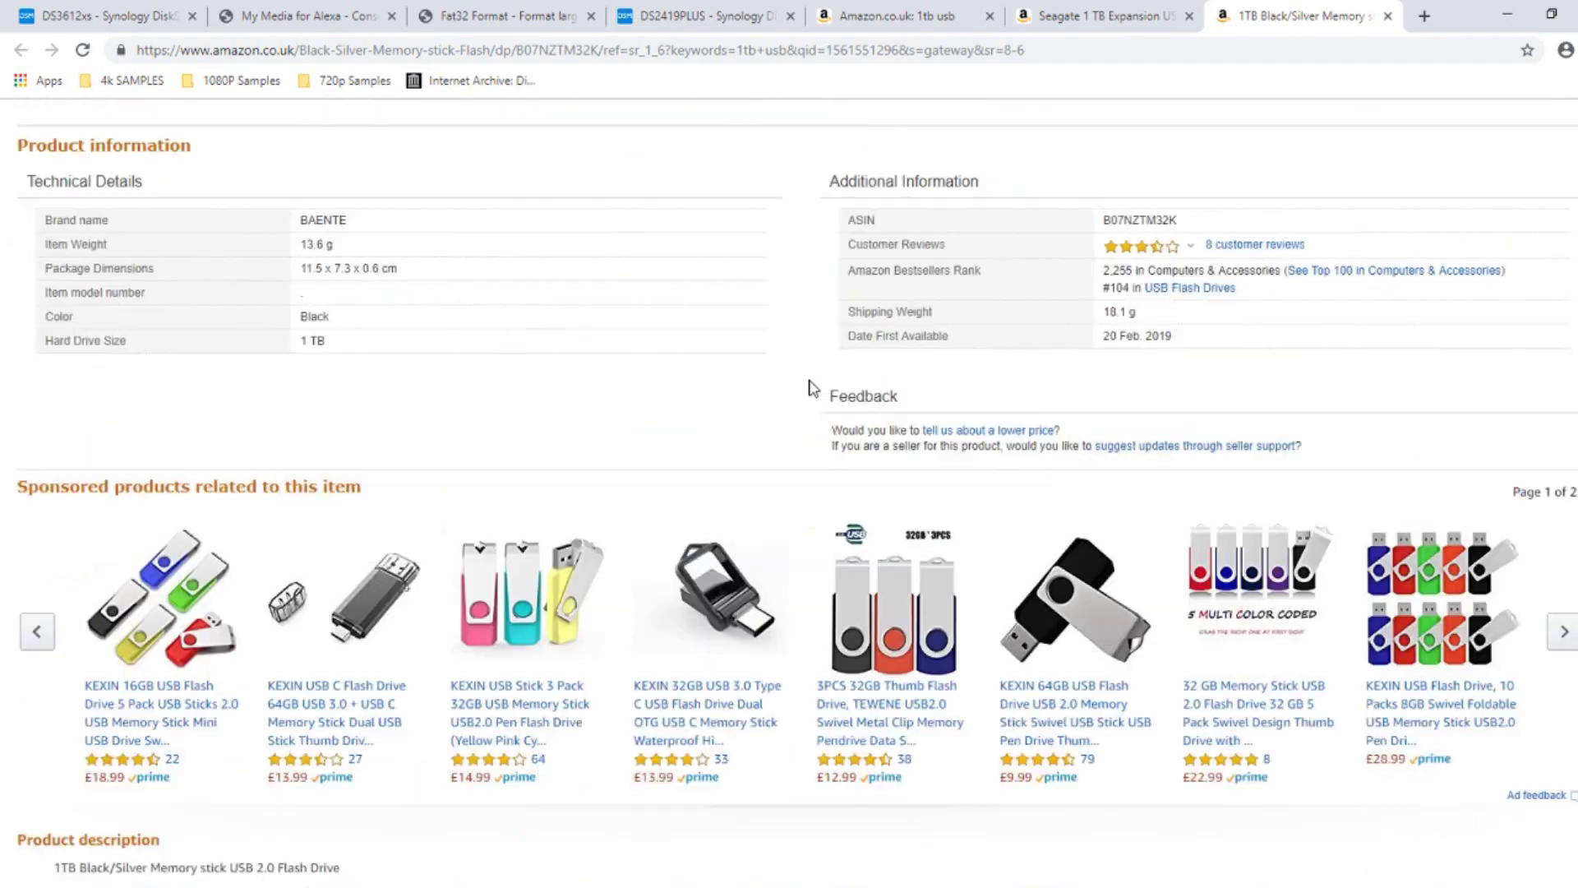
scroll(812, 388, "up", 18)
scroll(576, 559, "down", 1)
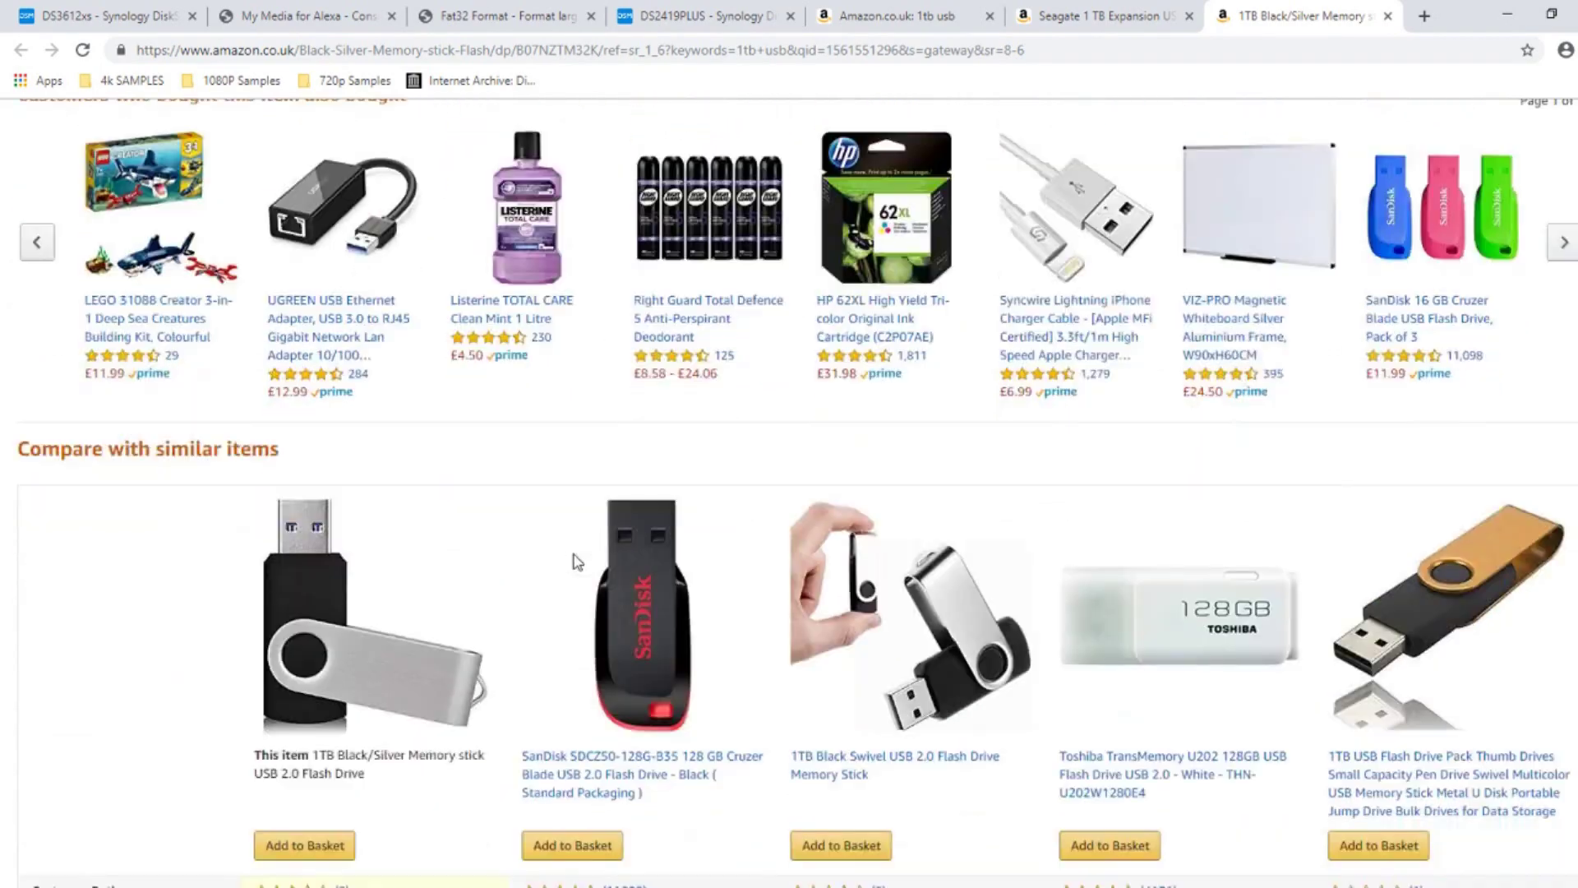
scroll(578, 561, "down", 3)
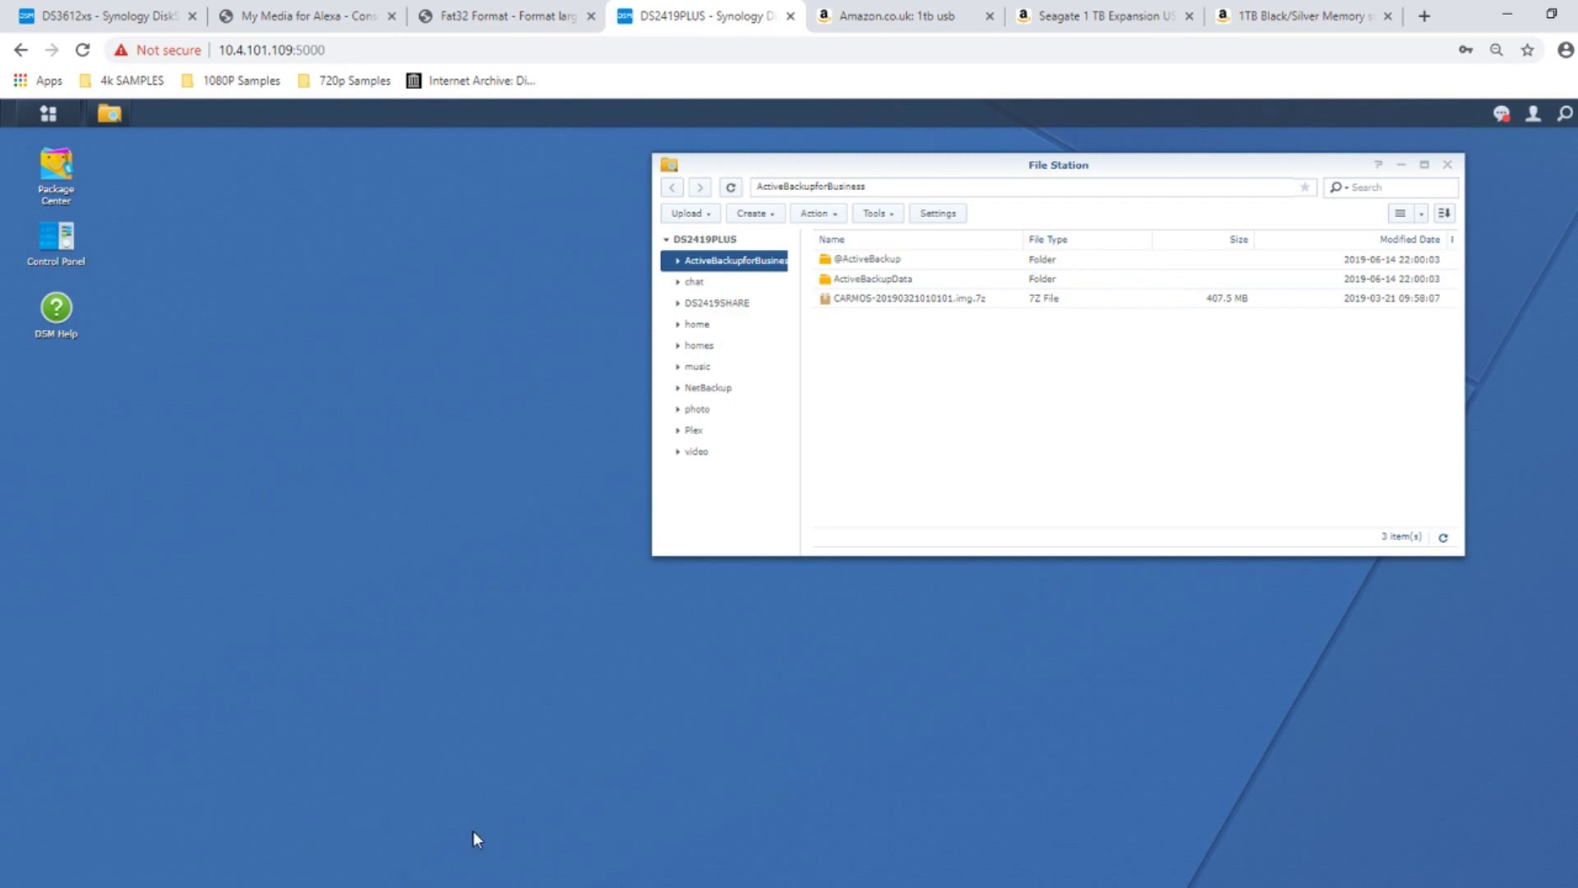
left_click(415, 12)
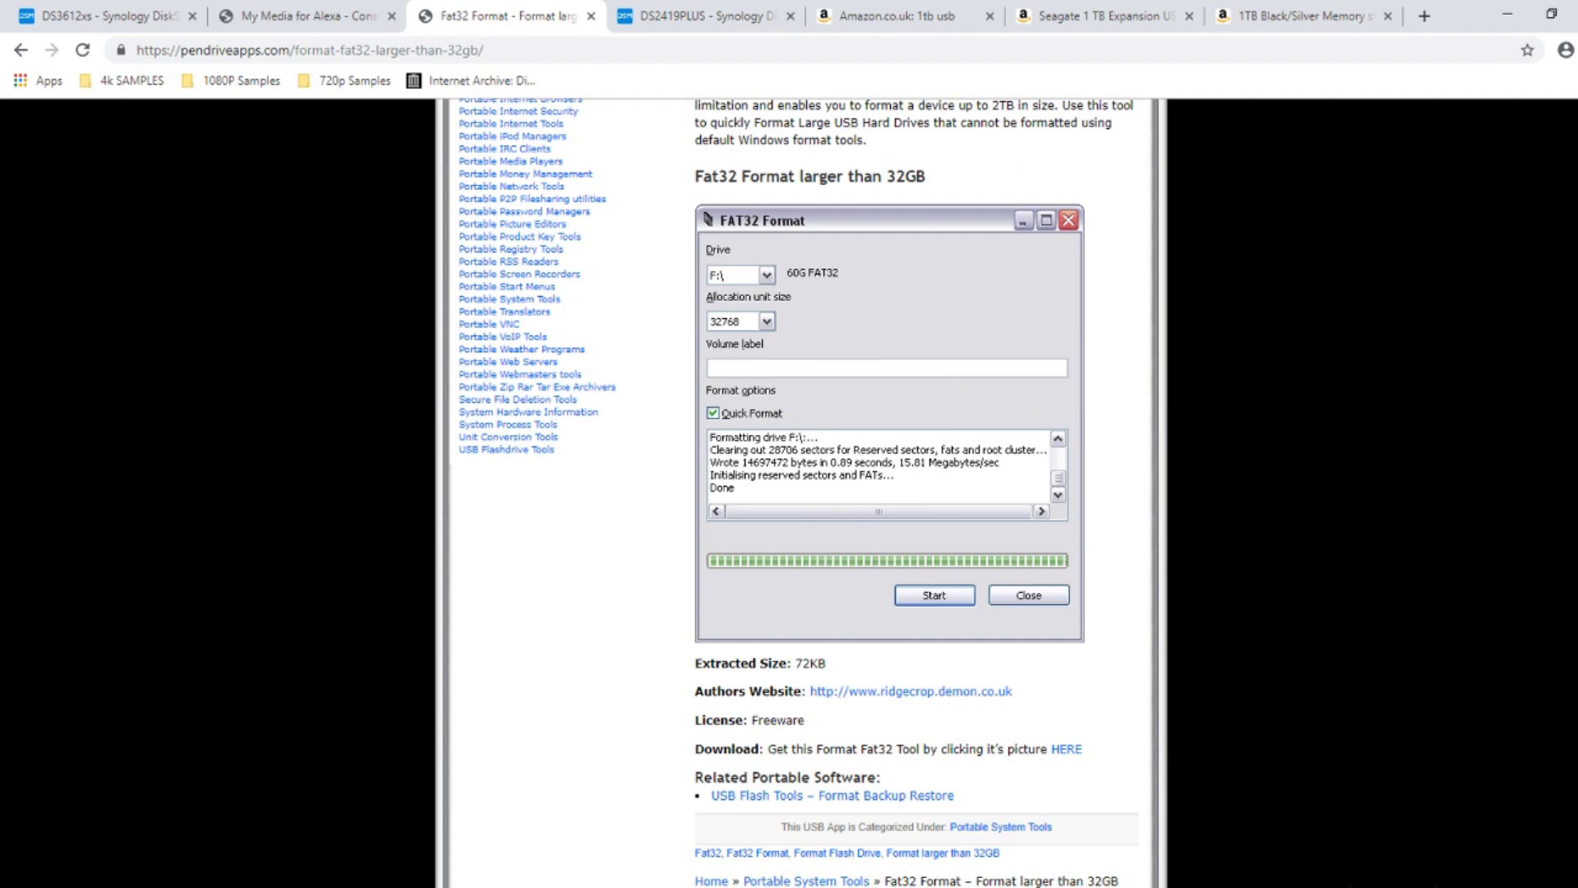
Step: Move the FAT32 Format window and choose E:\ as the drive to format
left_click_drag(803, 288, 644, 254)
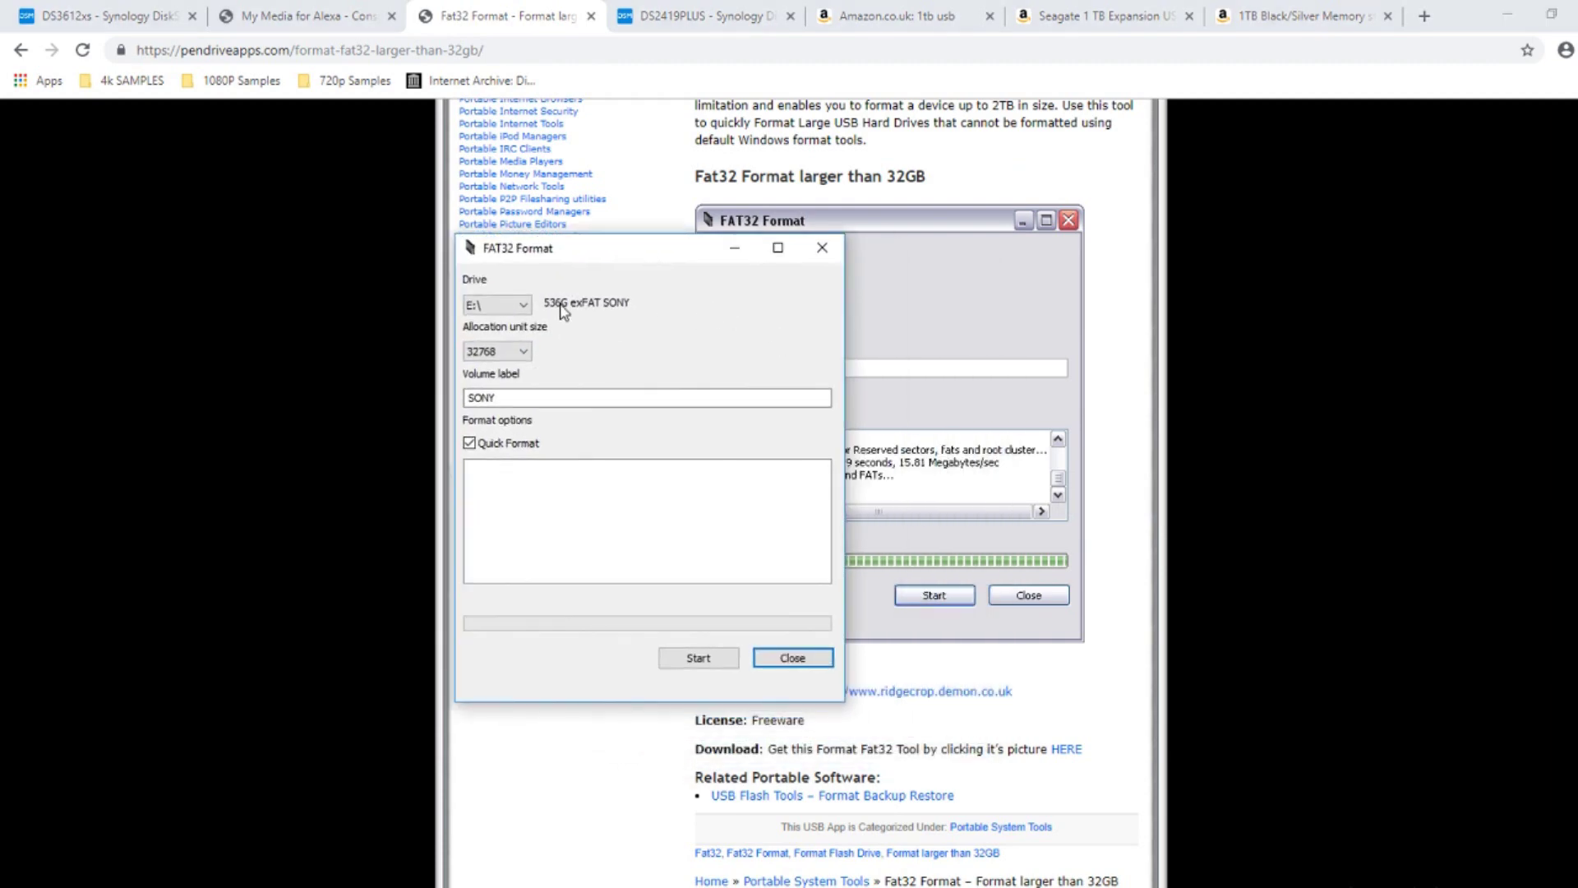
left_click(514, 309)
left_click(511, 311)
Step: Confirm in This PC that the SONY stick is drive E:, then select its volume label
left_click(254, 598)
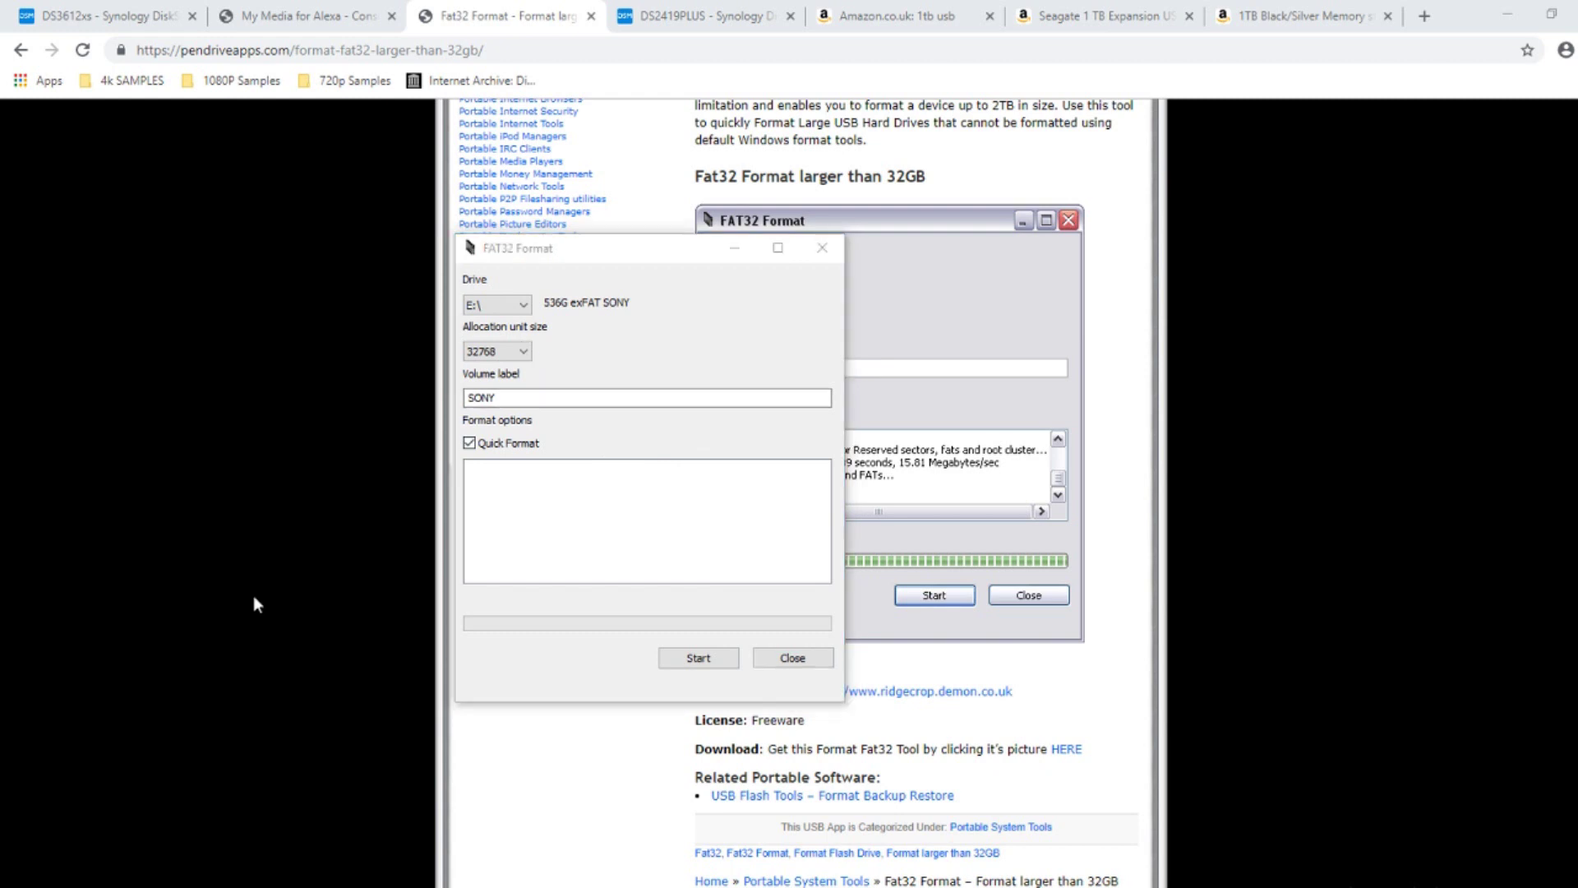
key("super")
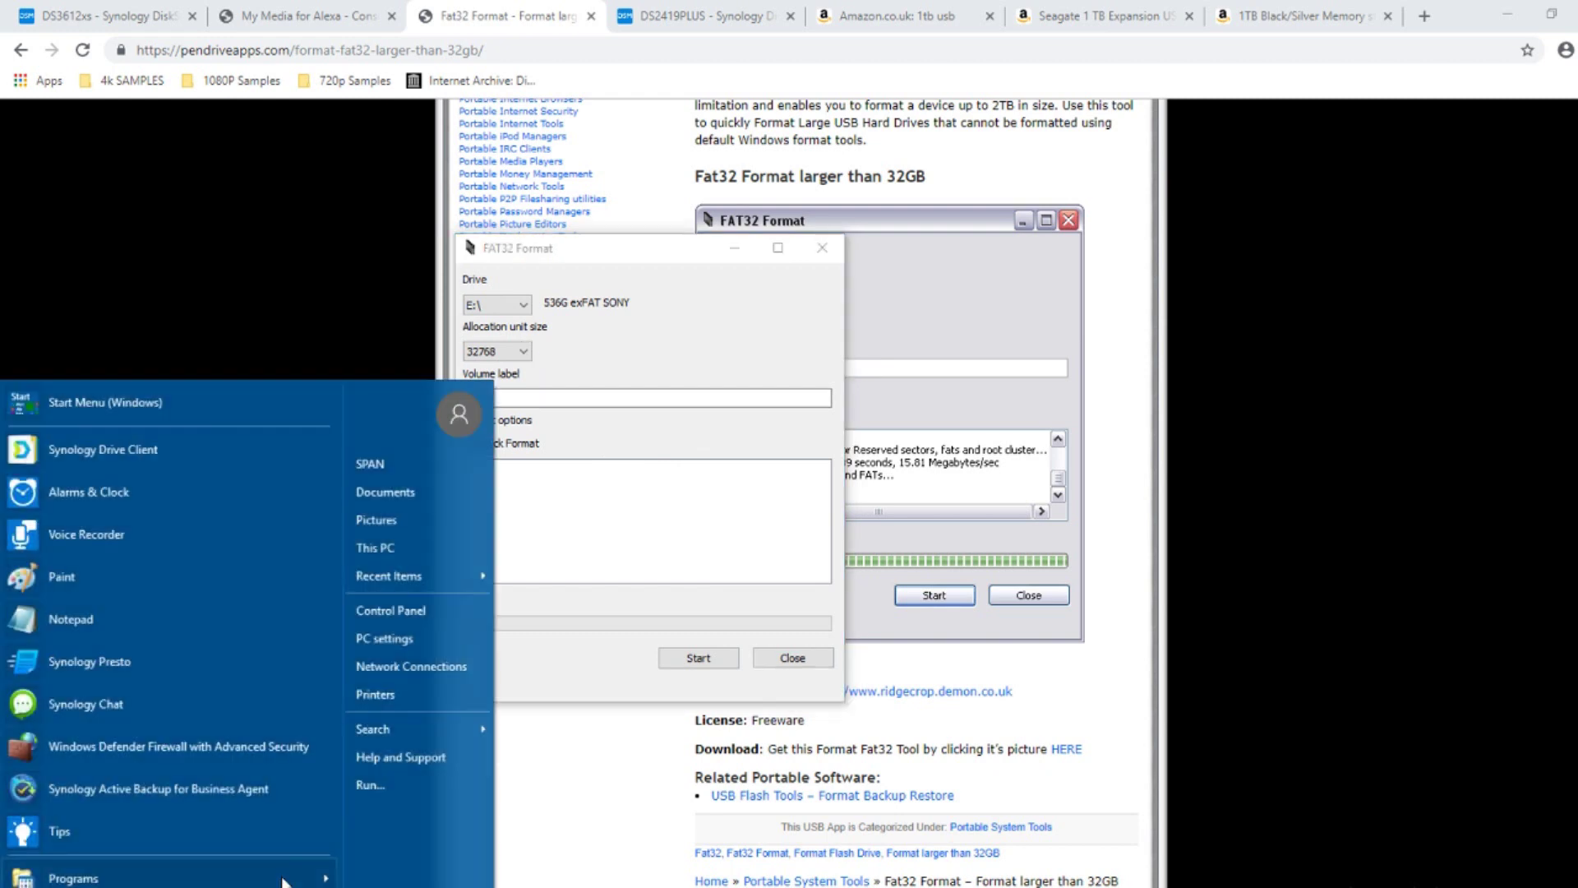
left_click(407, 546)
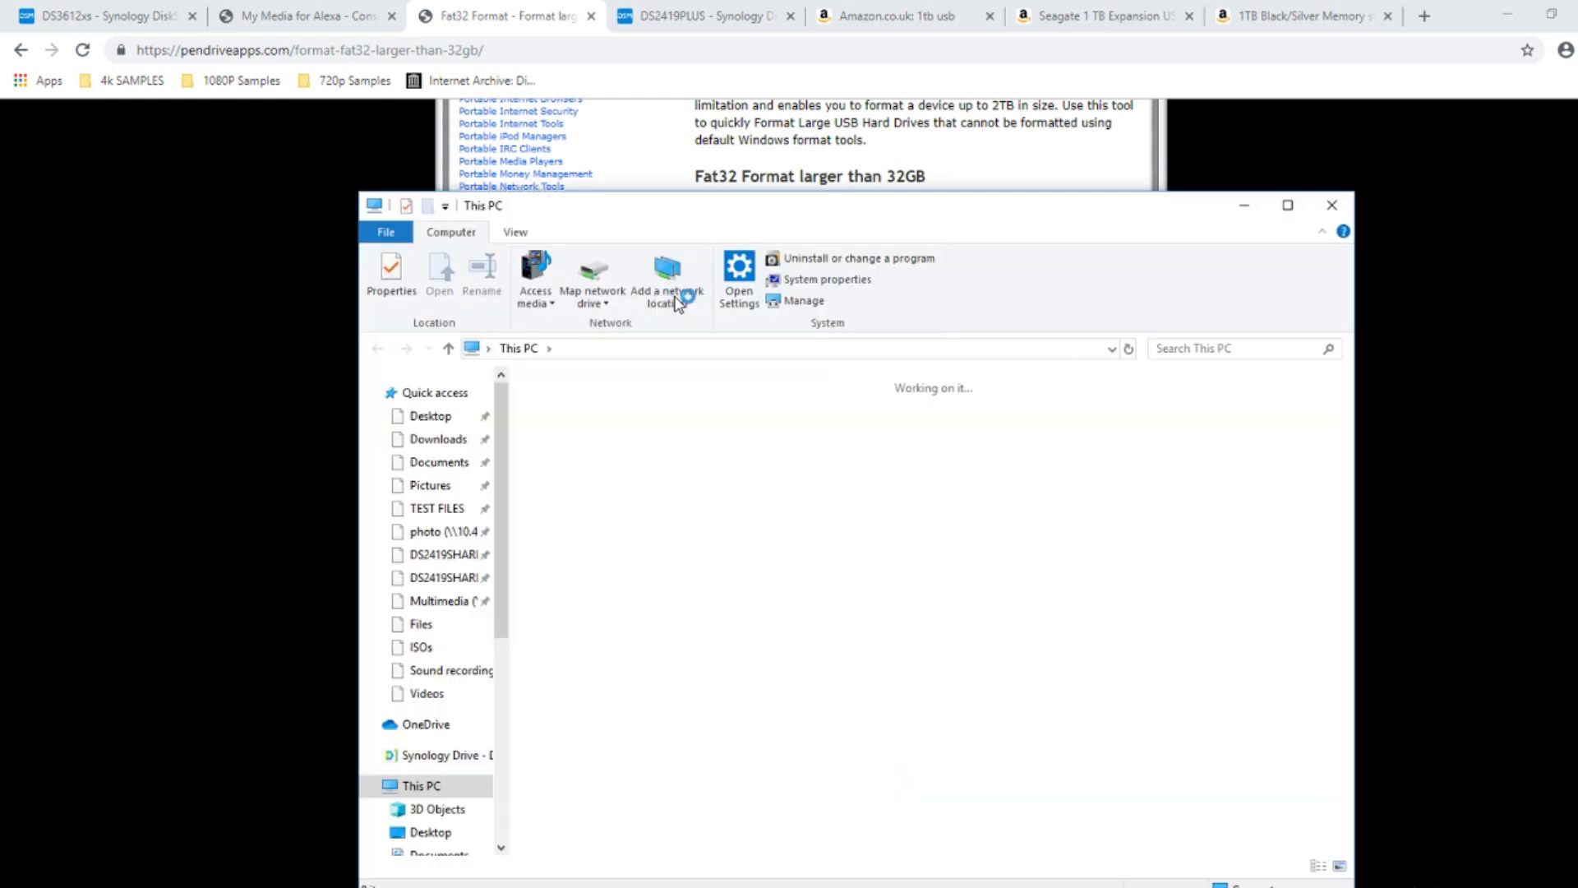
left_click(1174, 649)
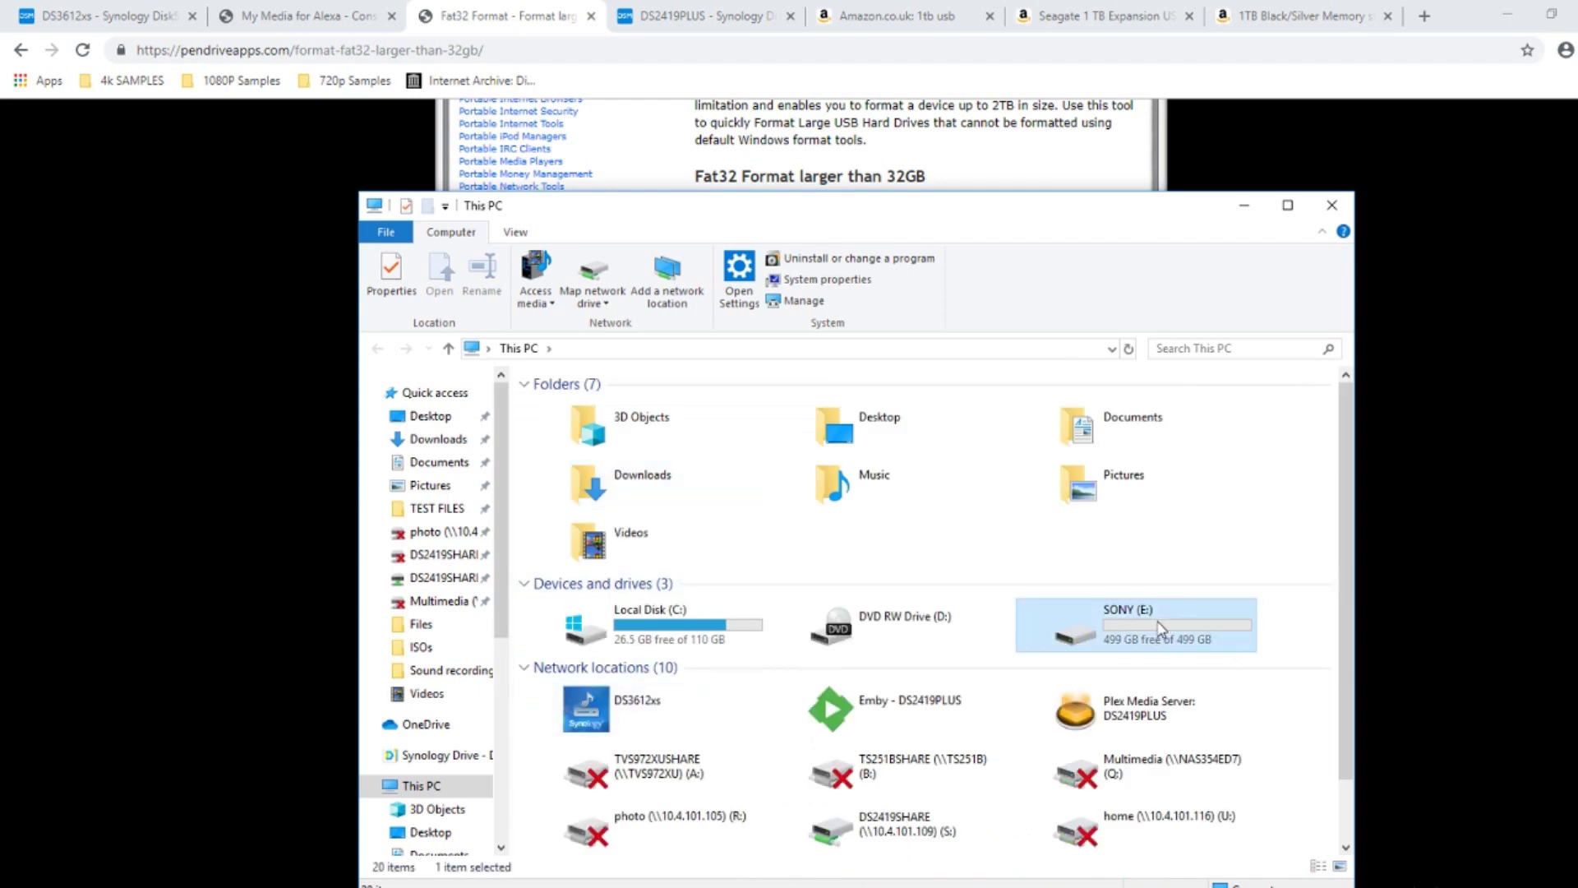
left_click(1245, 210)
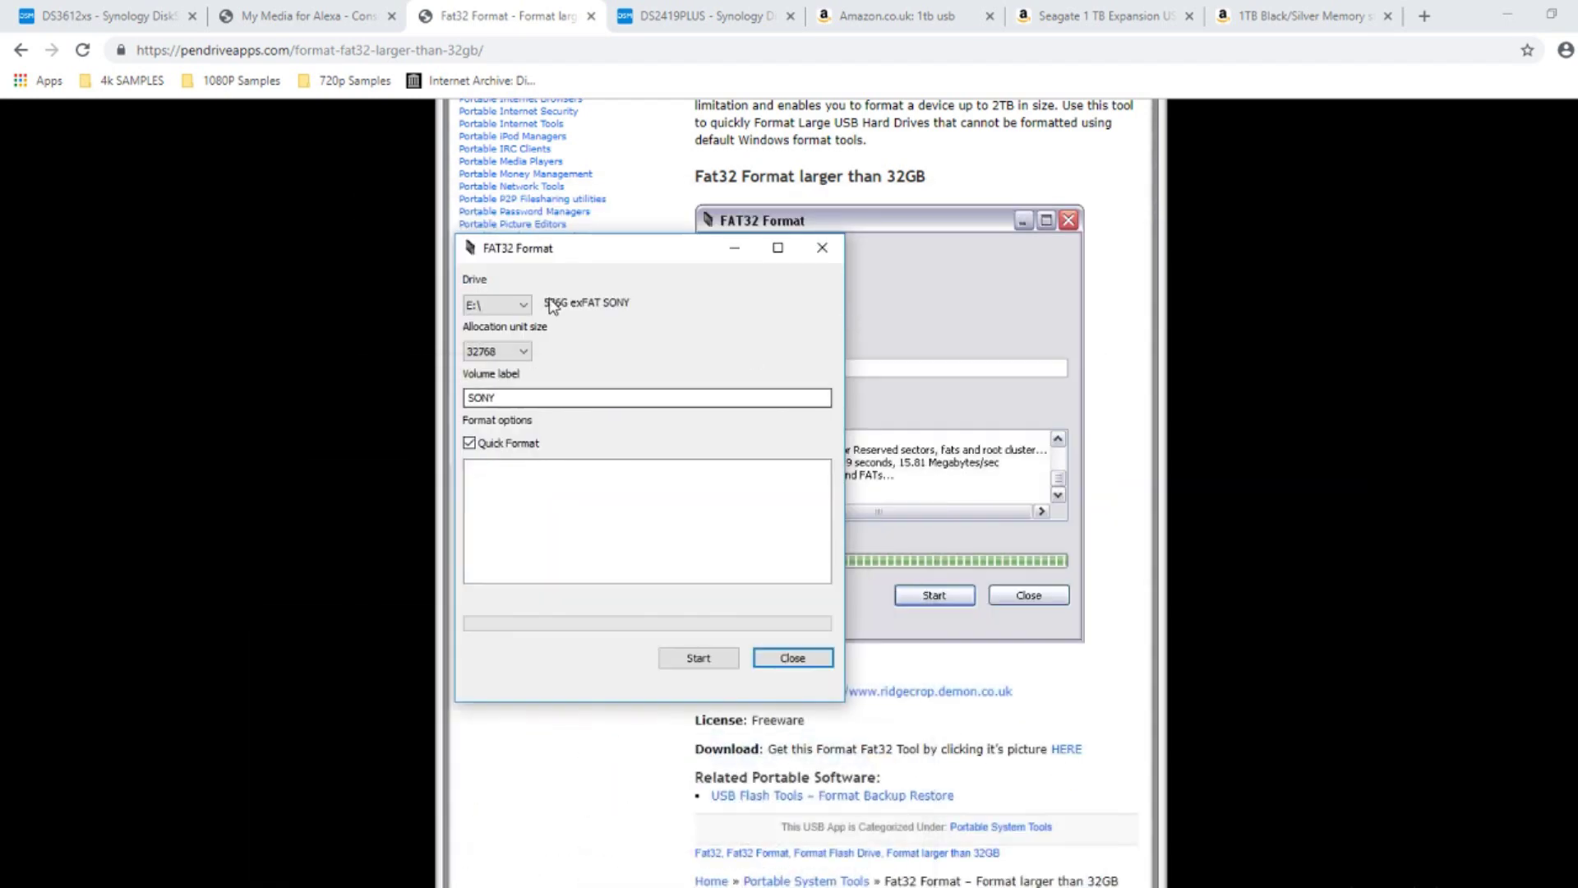
double_click(513, 399)
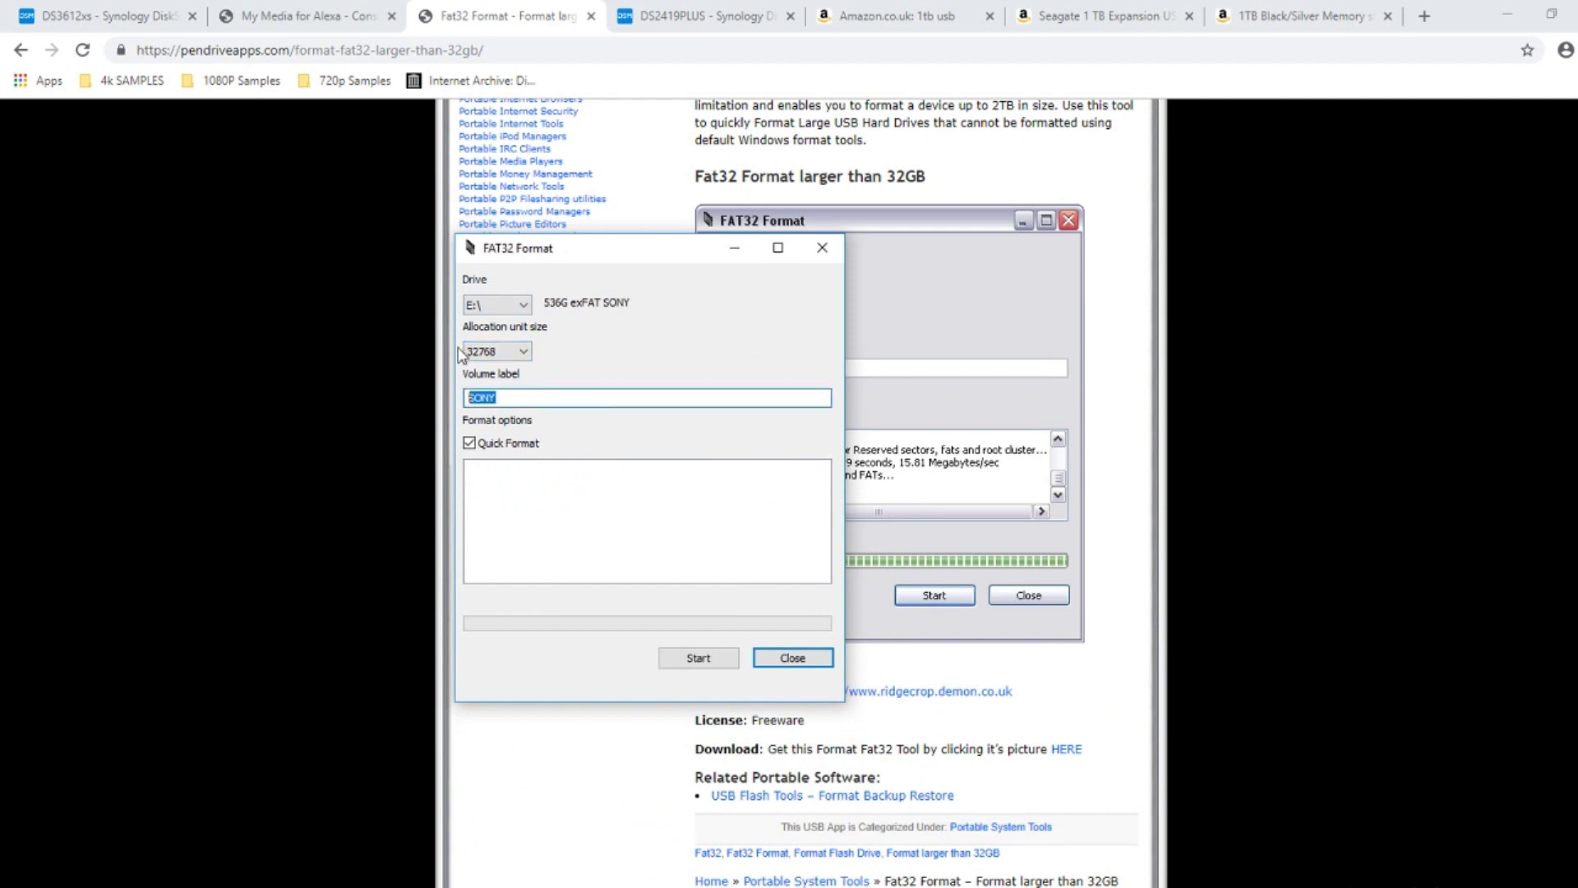
Step: Keep allocation unit size 32768 and start formatting E:\ as FAT32, dismissing the drive-in-use error
left_click(511, 353)
left_click(587, 413)
left_click(703, 662)
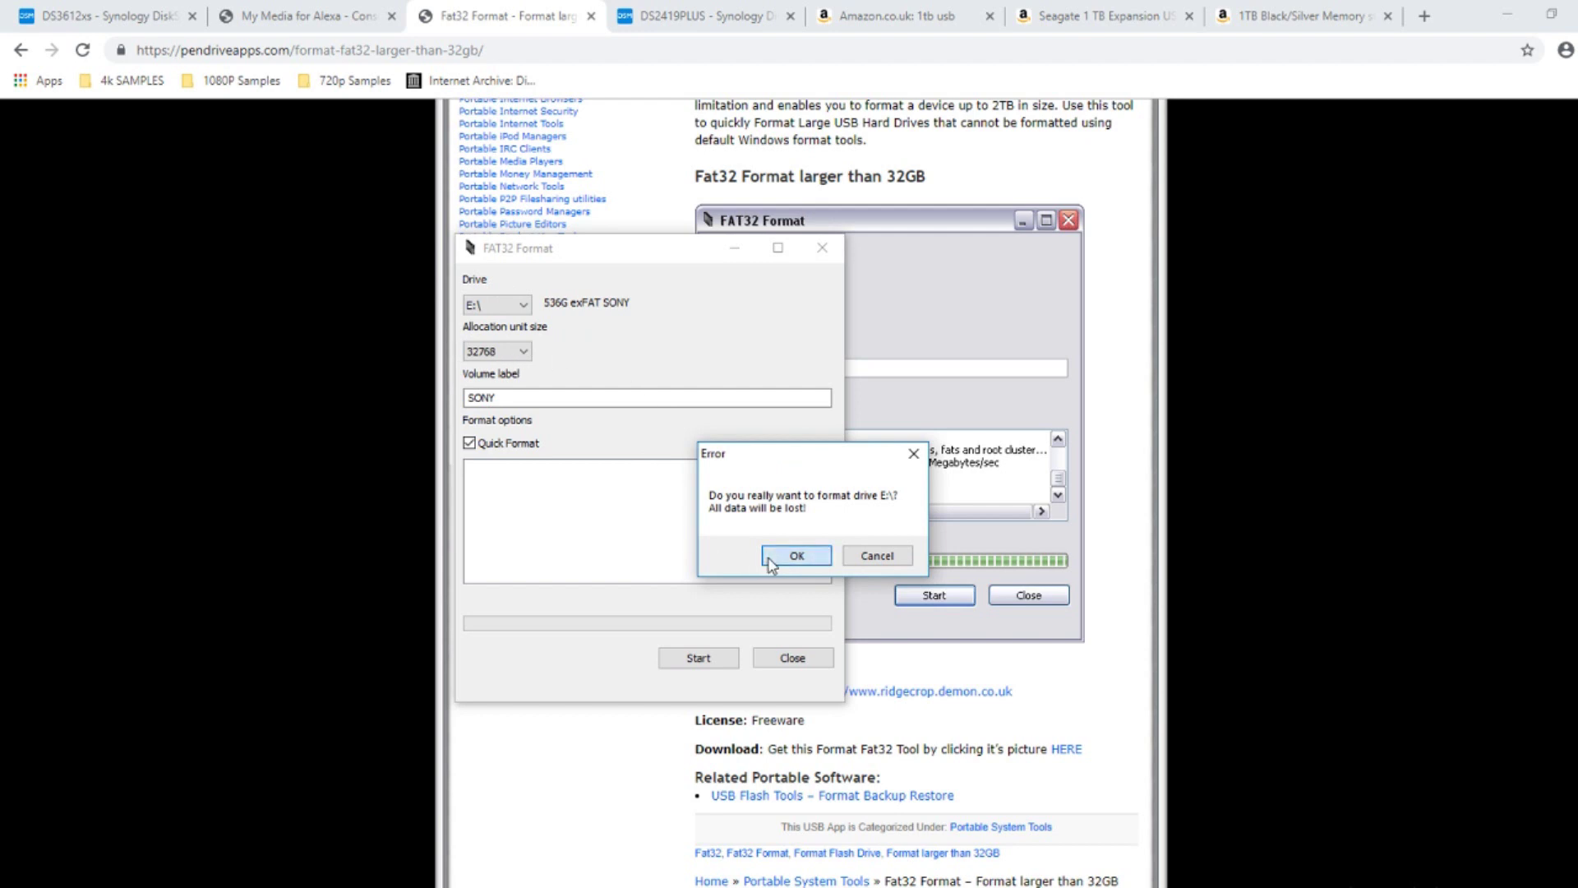
left_click(795, 556)
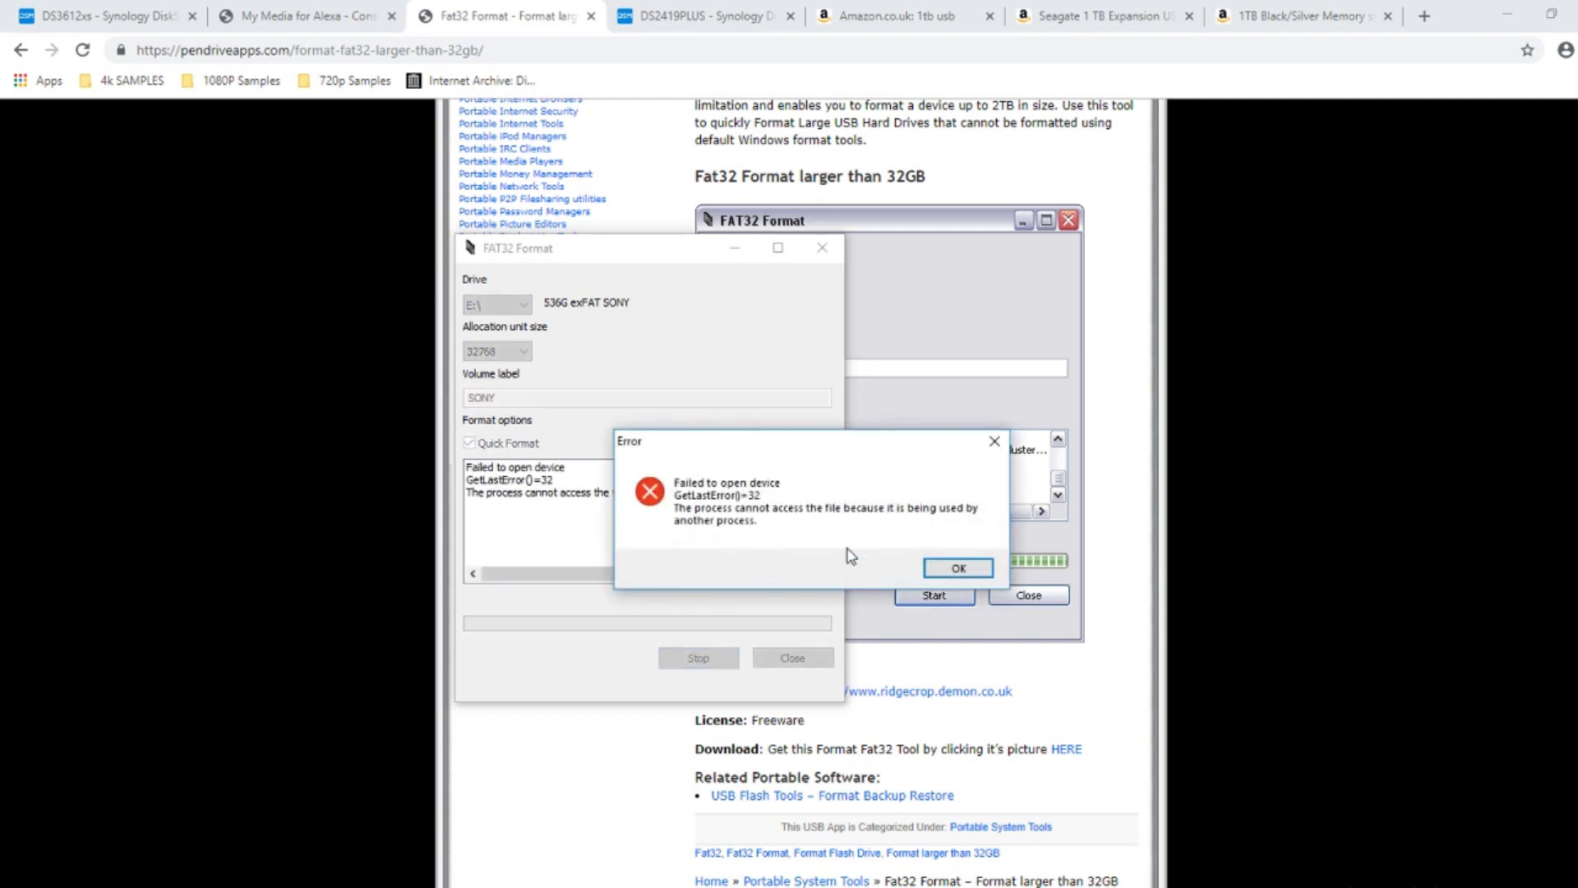
left_click(956, 567)
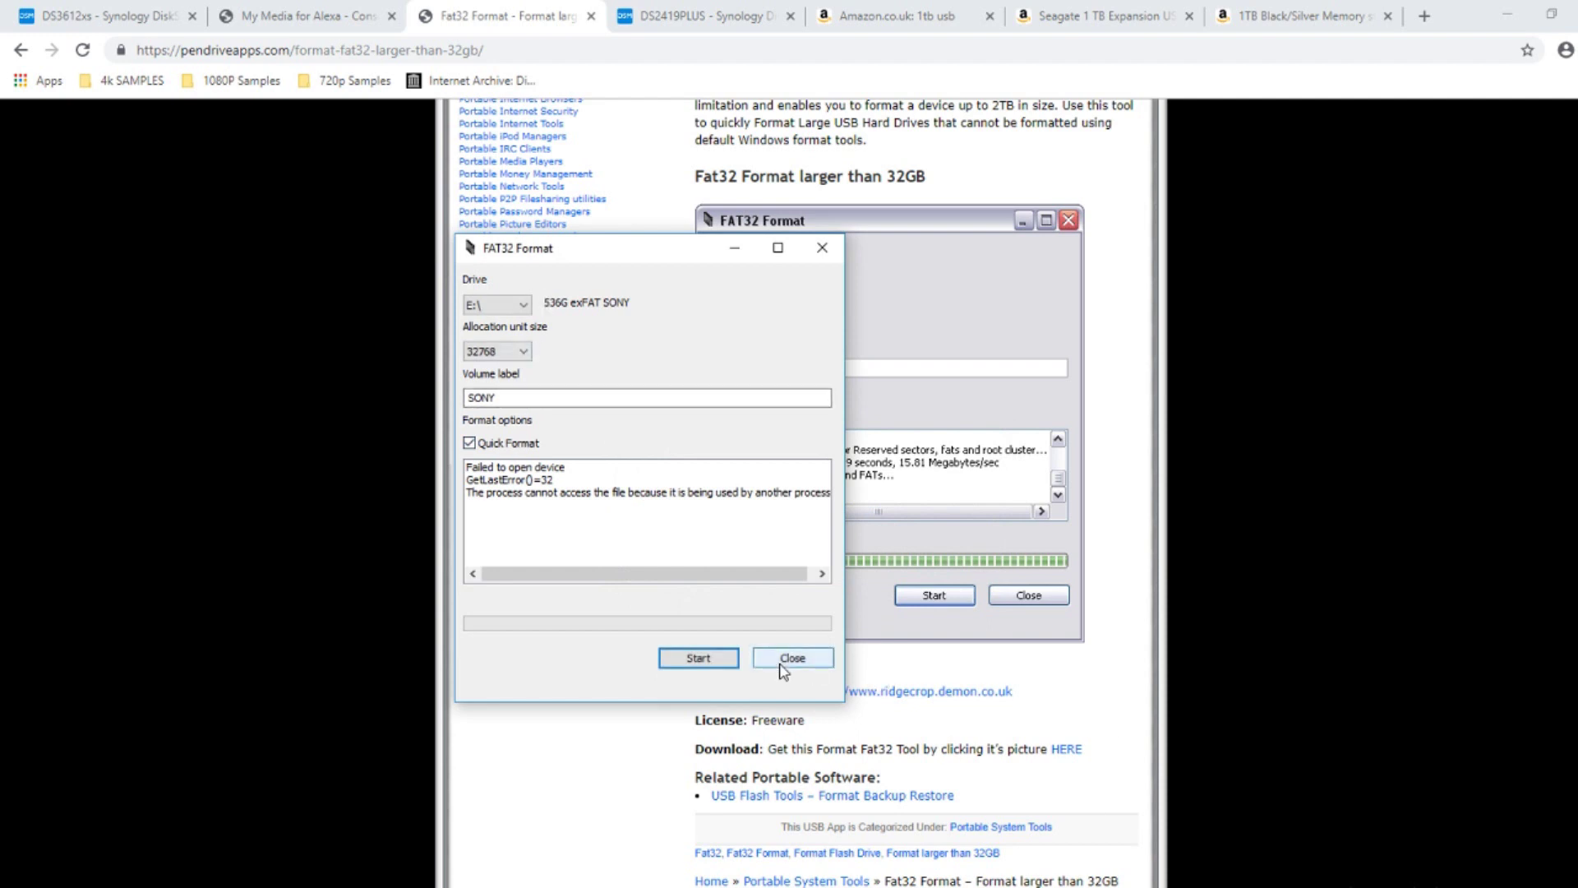
Step: Return to the formatter and restart the E: format, confirming again until formatting begins
left_click_drag(687, 573, 694, 574)
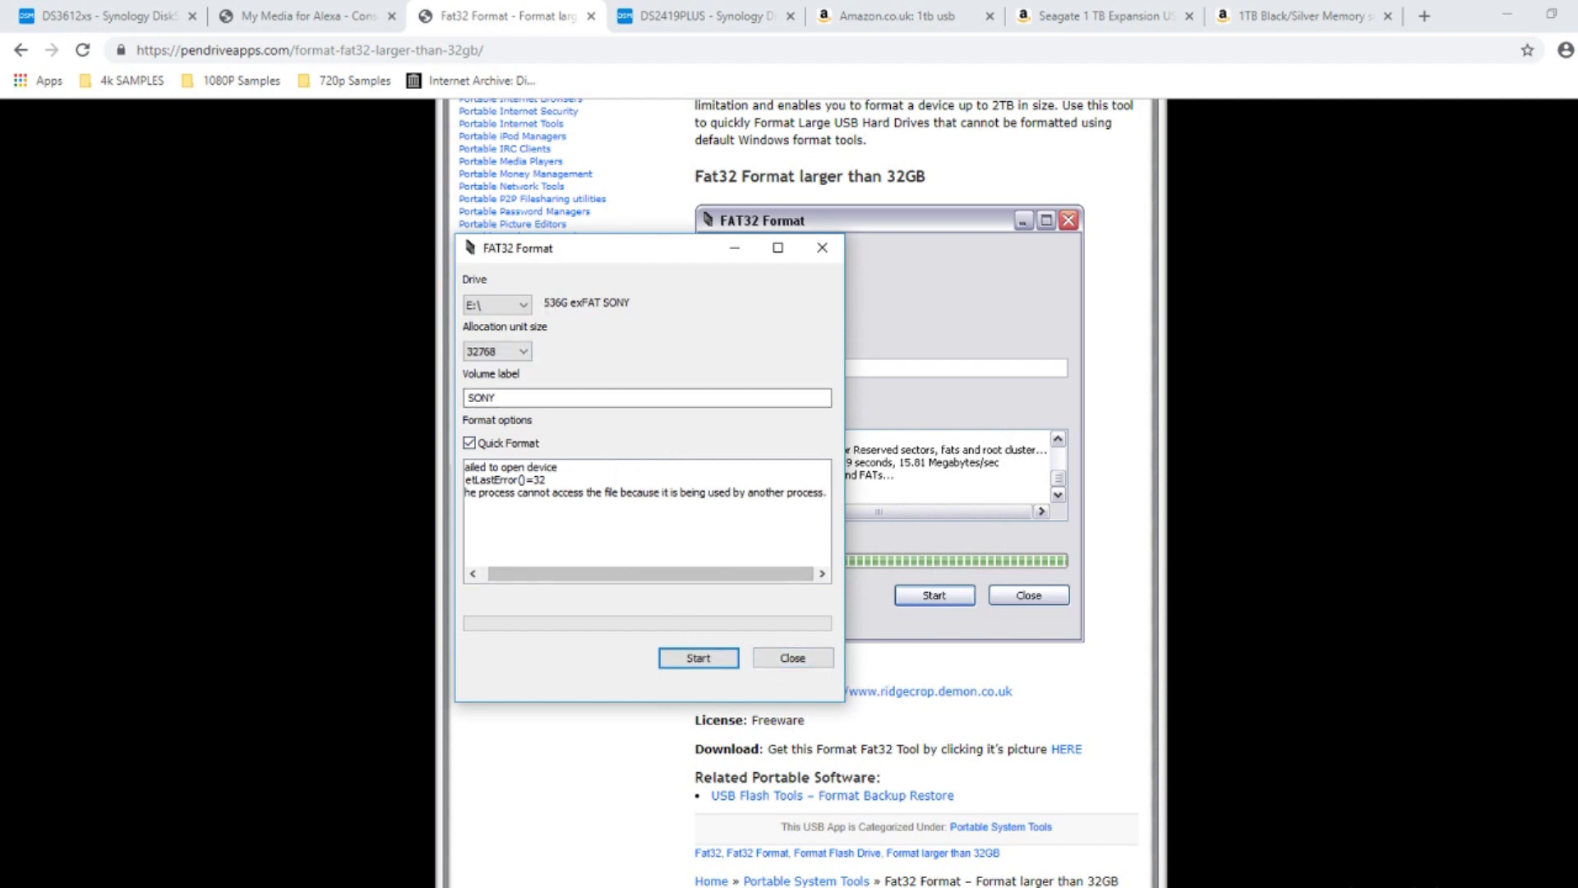
left_click(353, 886)
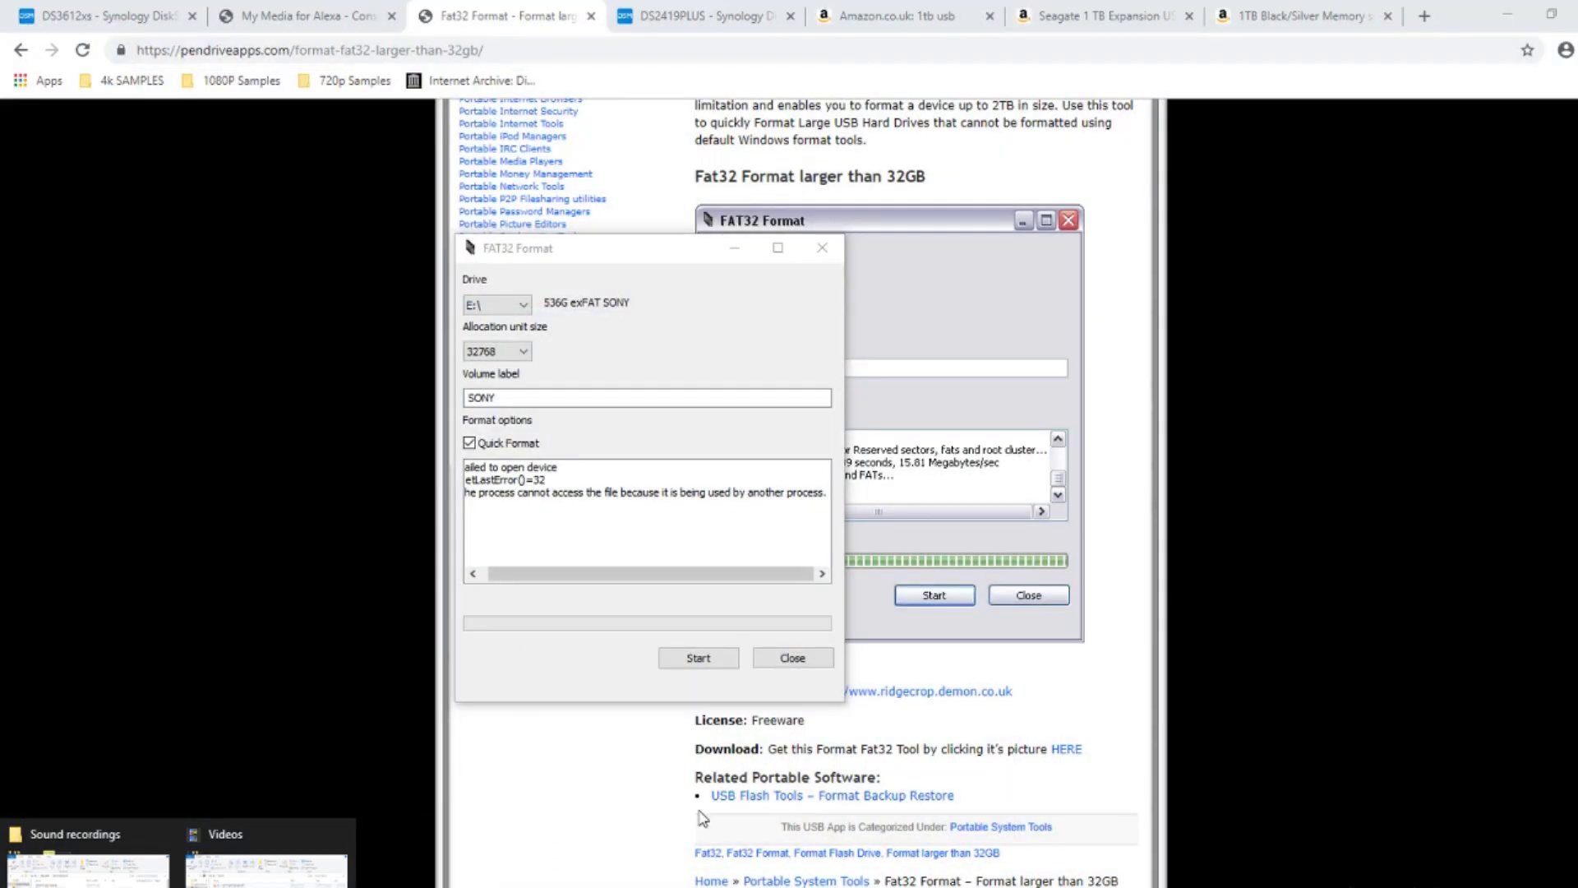
left_click(587, 657)
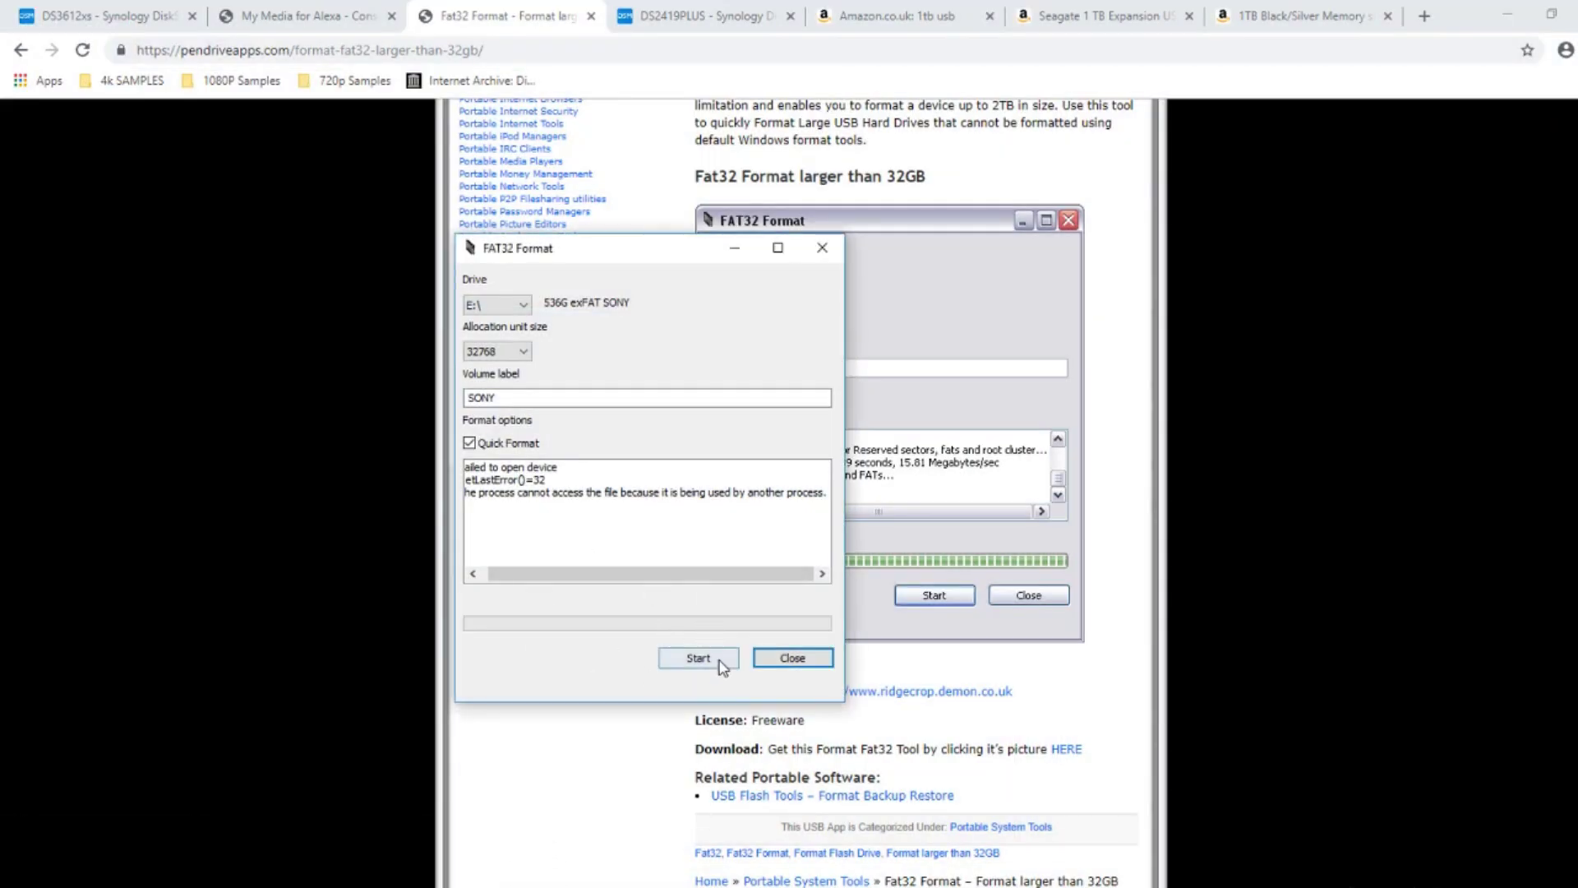
left_click(722, 664)
left_click(785, 560)
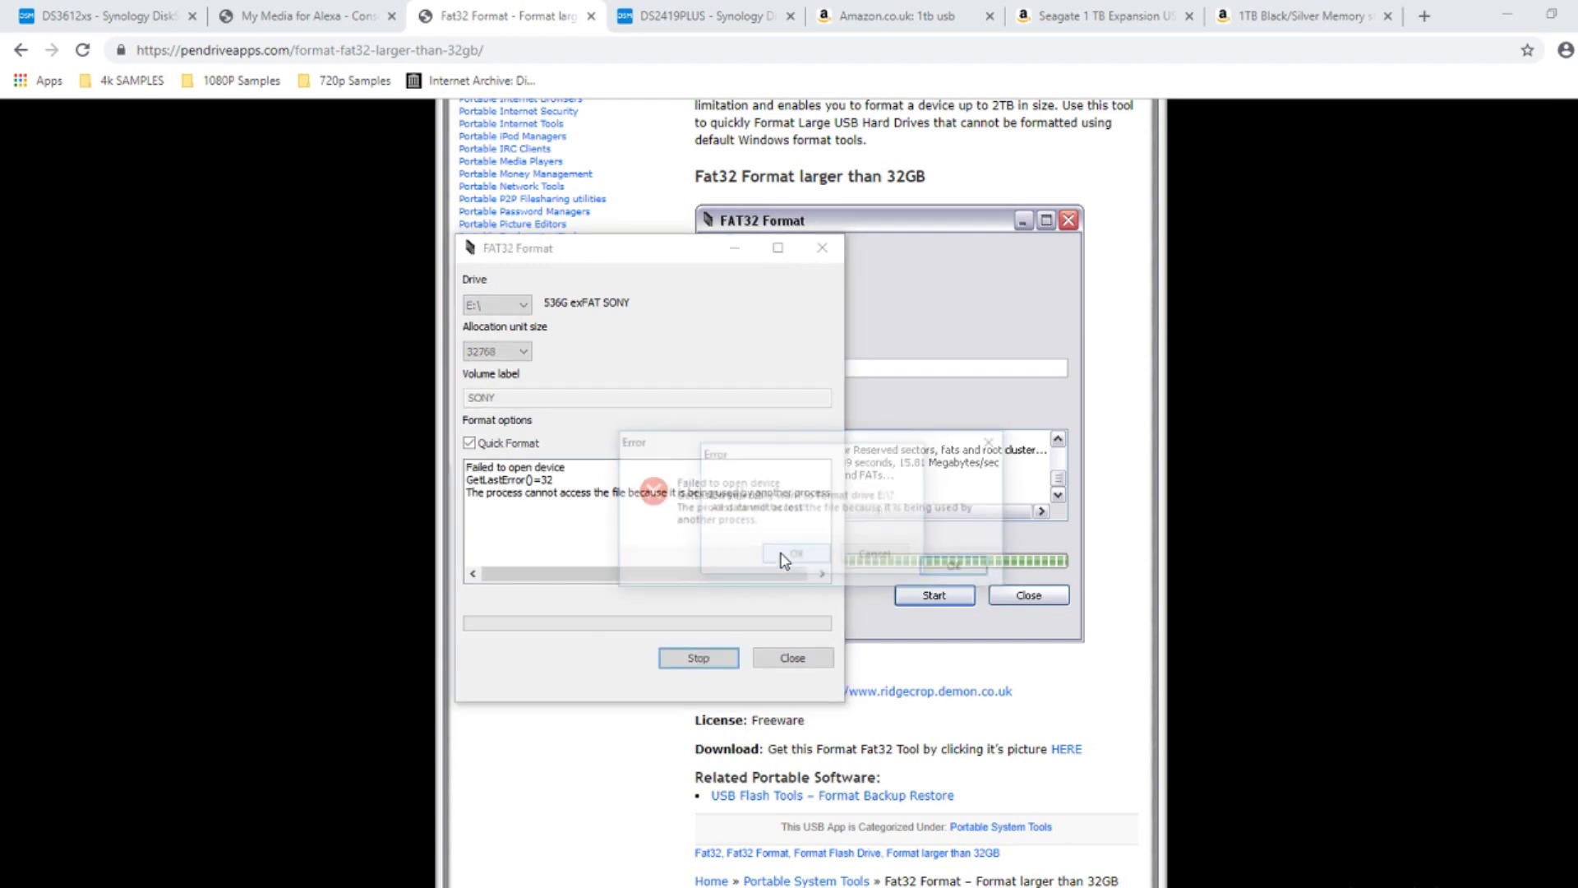
left_click(946, 571)
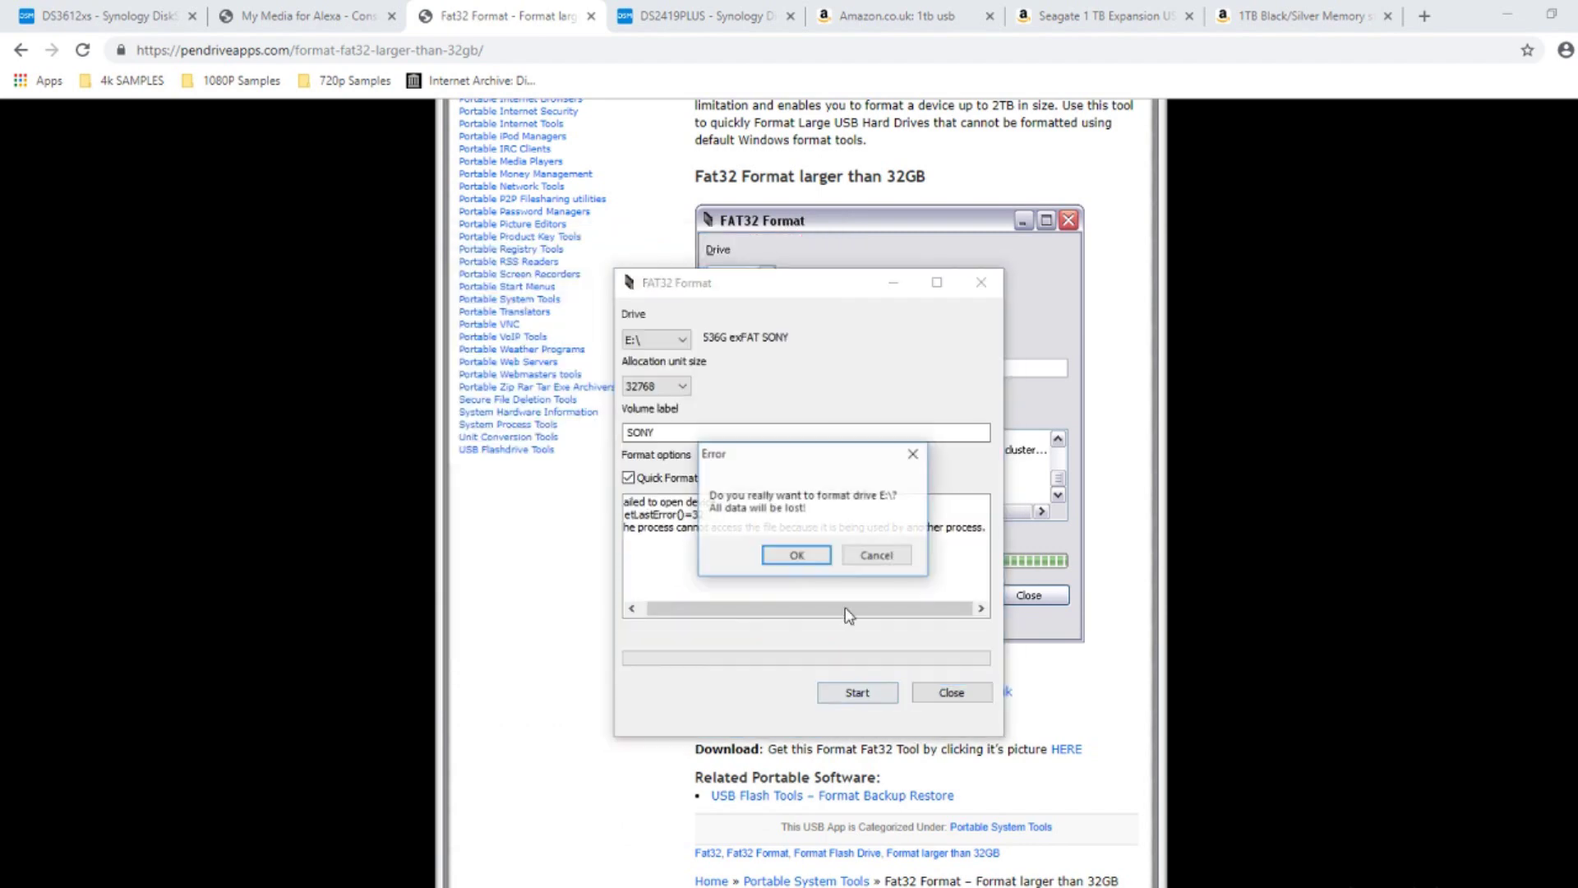
left_click(796, 557)
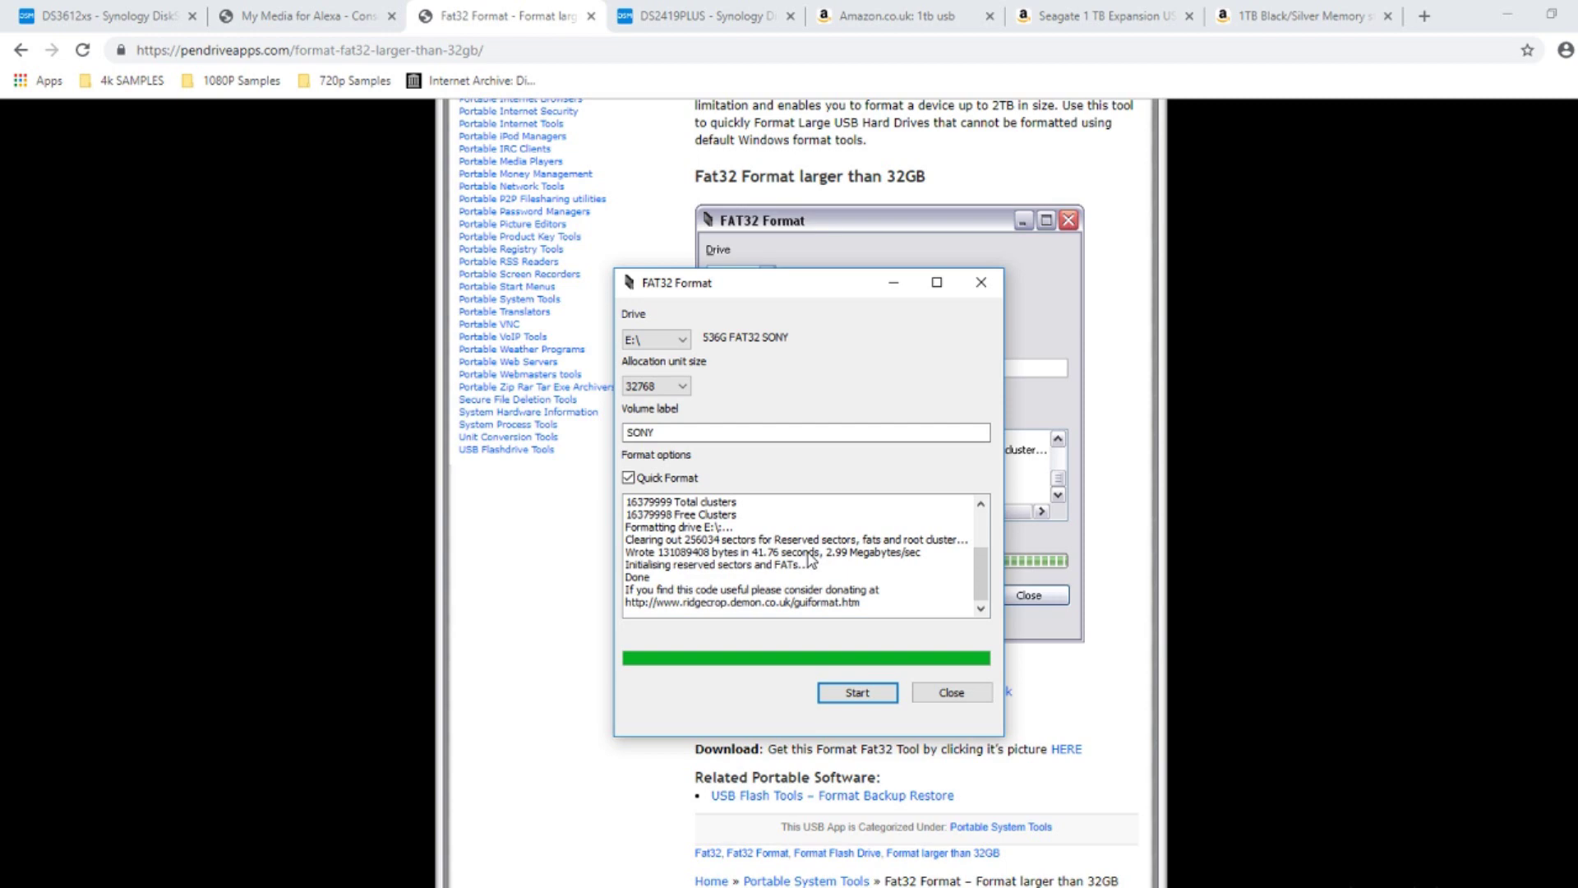
Step: Close FAT32 Format once the 536G SONY drive reports Done
left_click(949, 693)
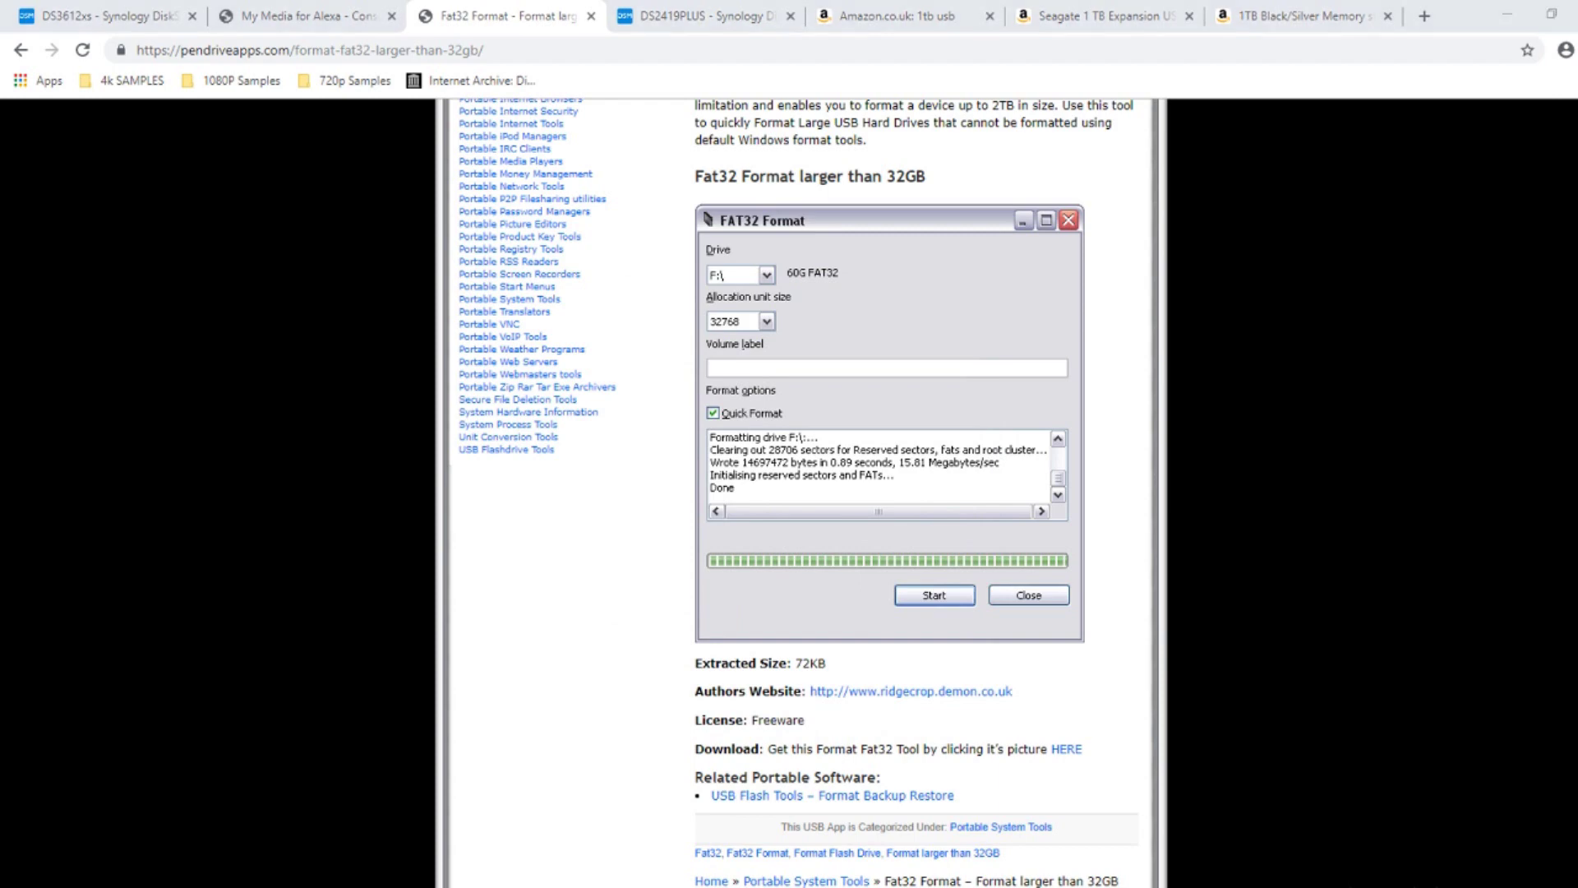
key("super+e")
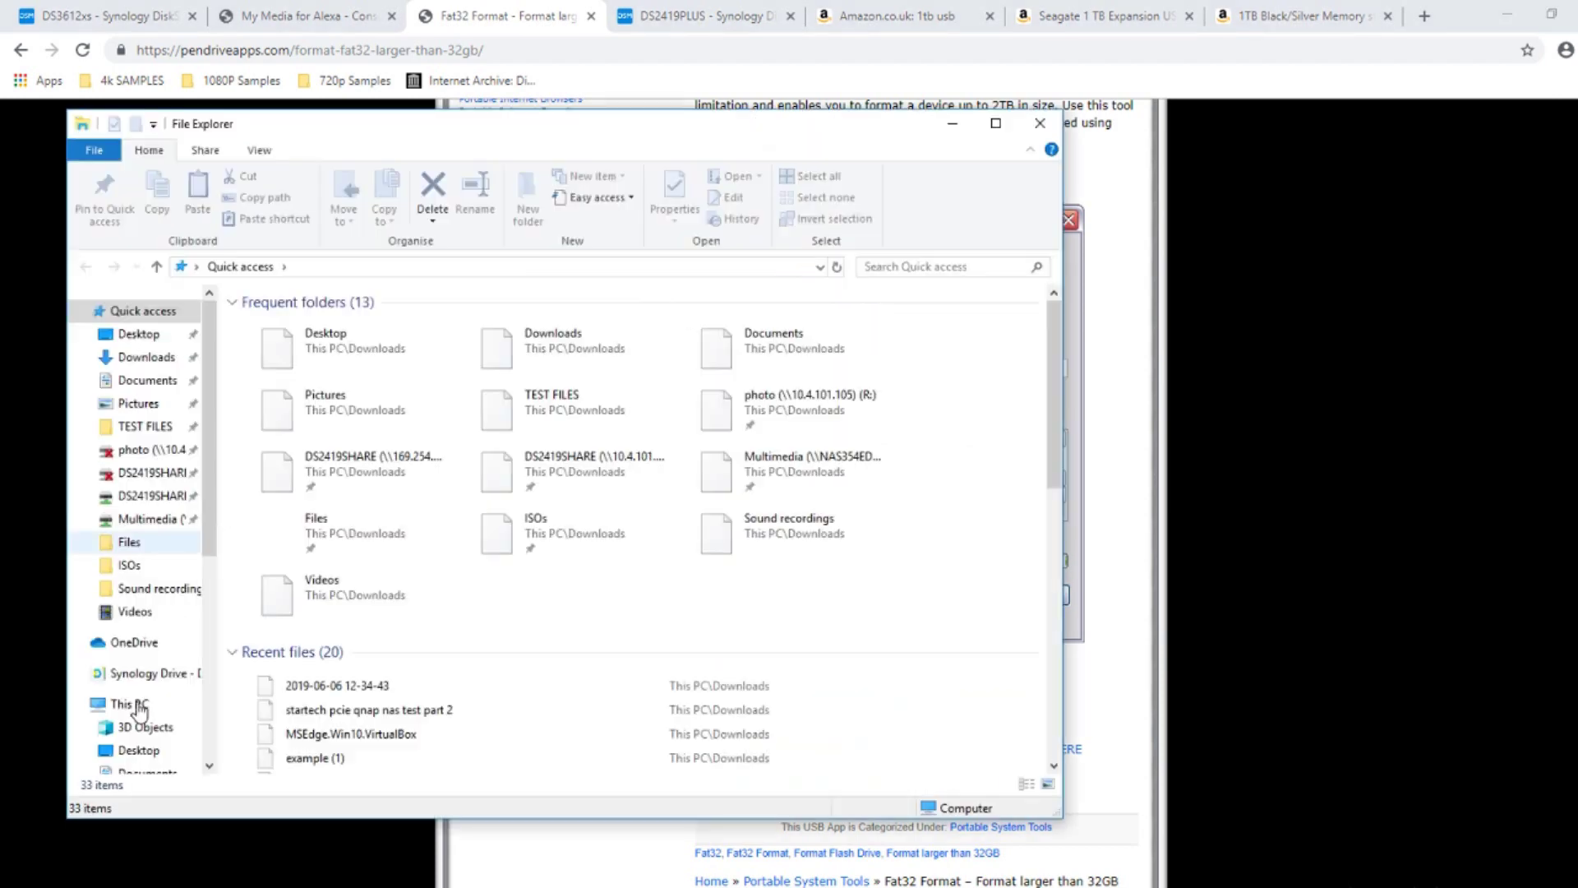
left_click(127, 704)
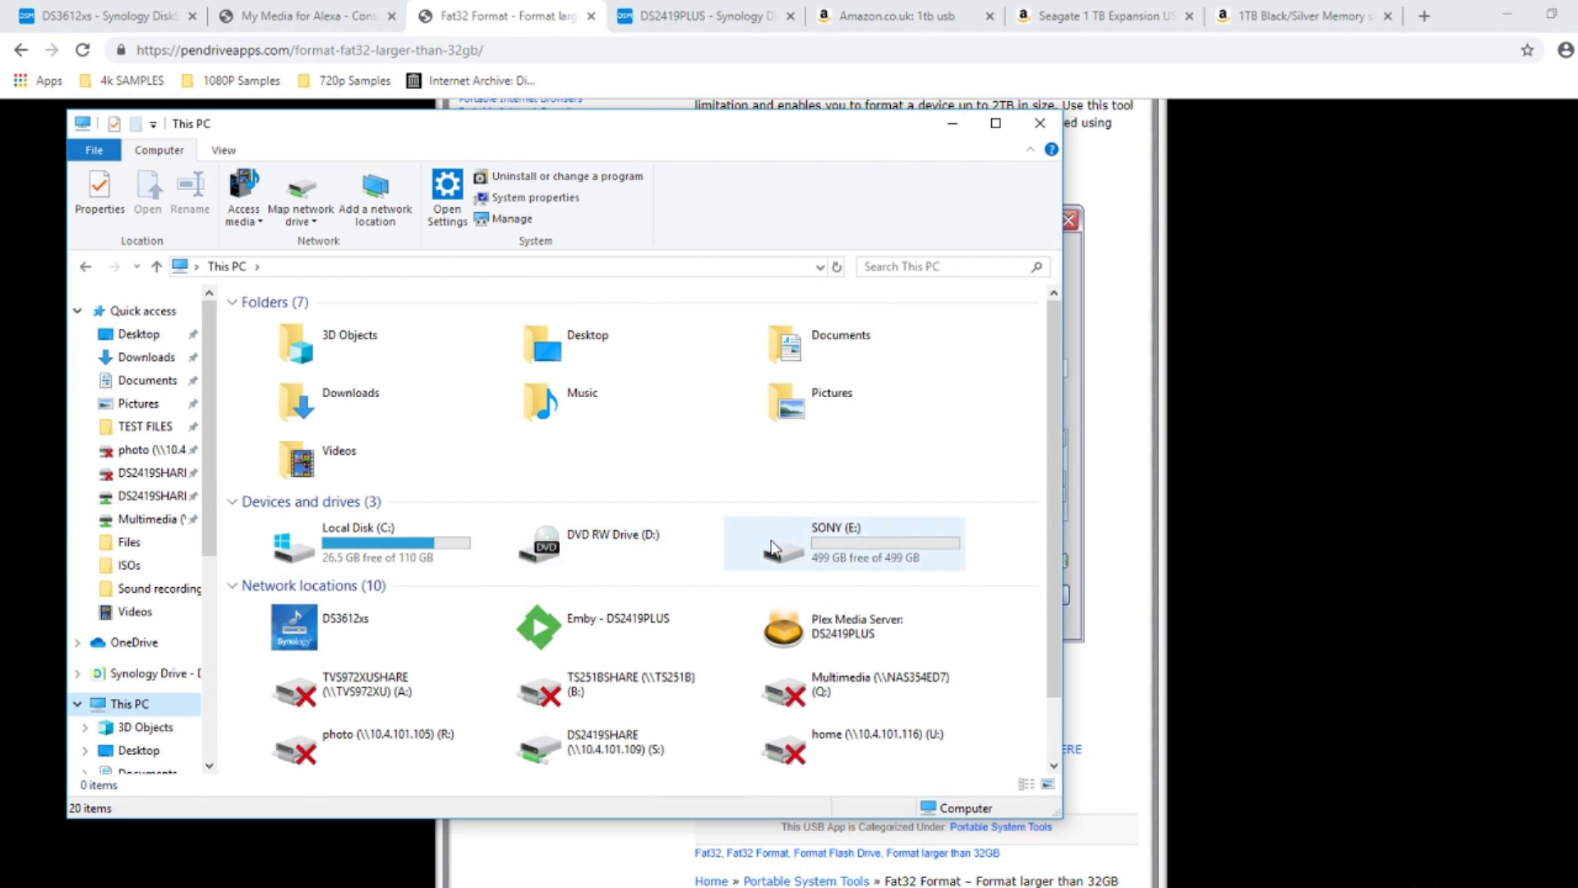
left_click(835, 551)
right_click(835, 551)
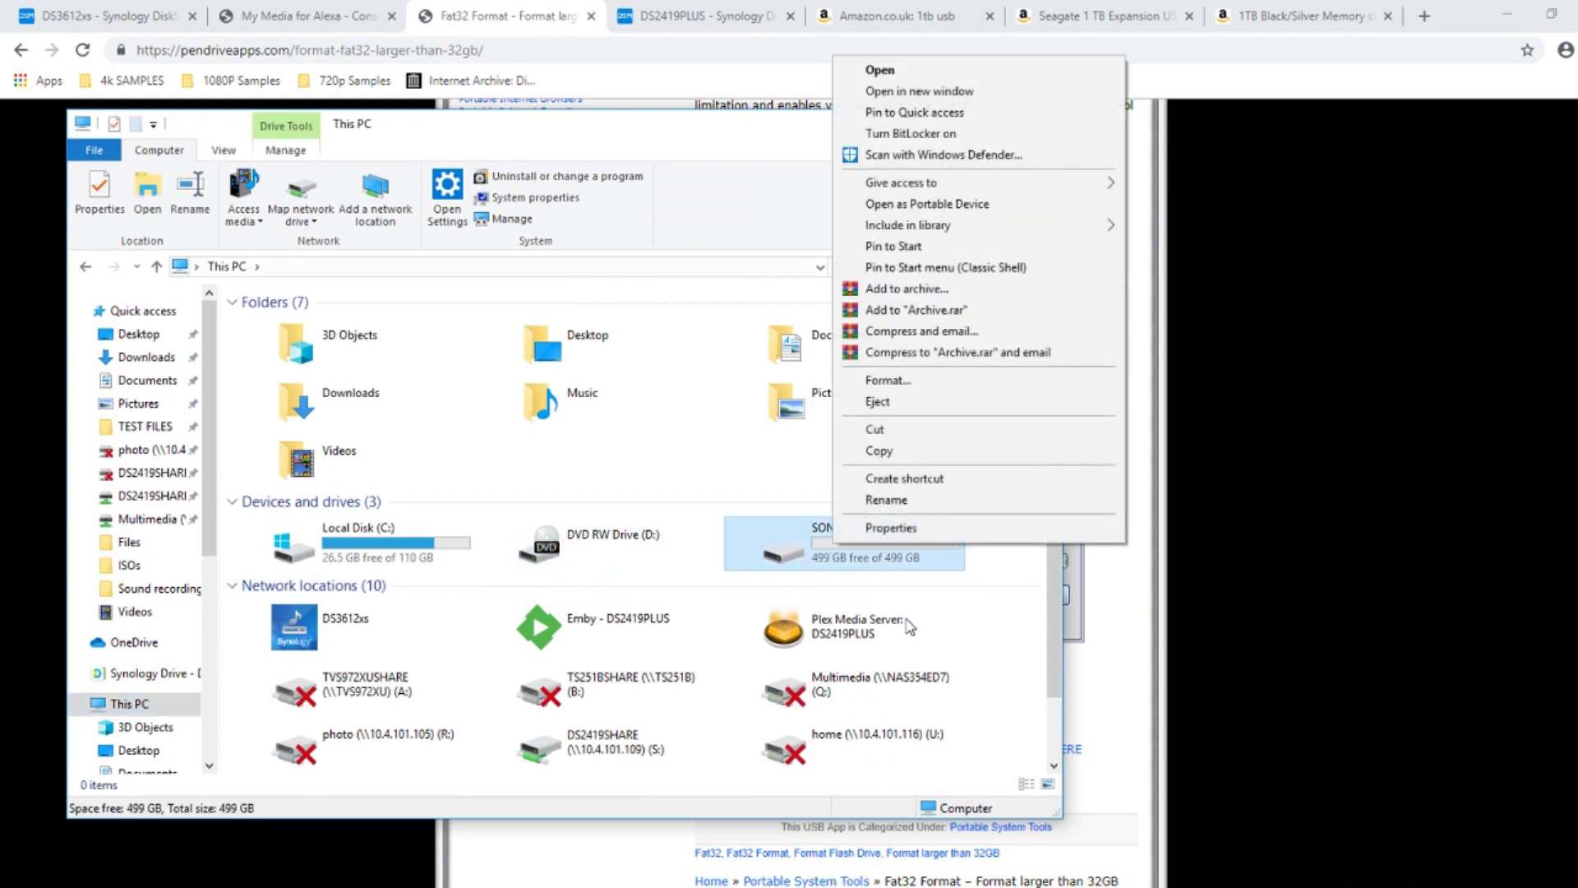
left_click(909, 544)
right_click(908, 543)
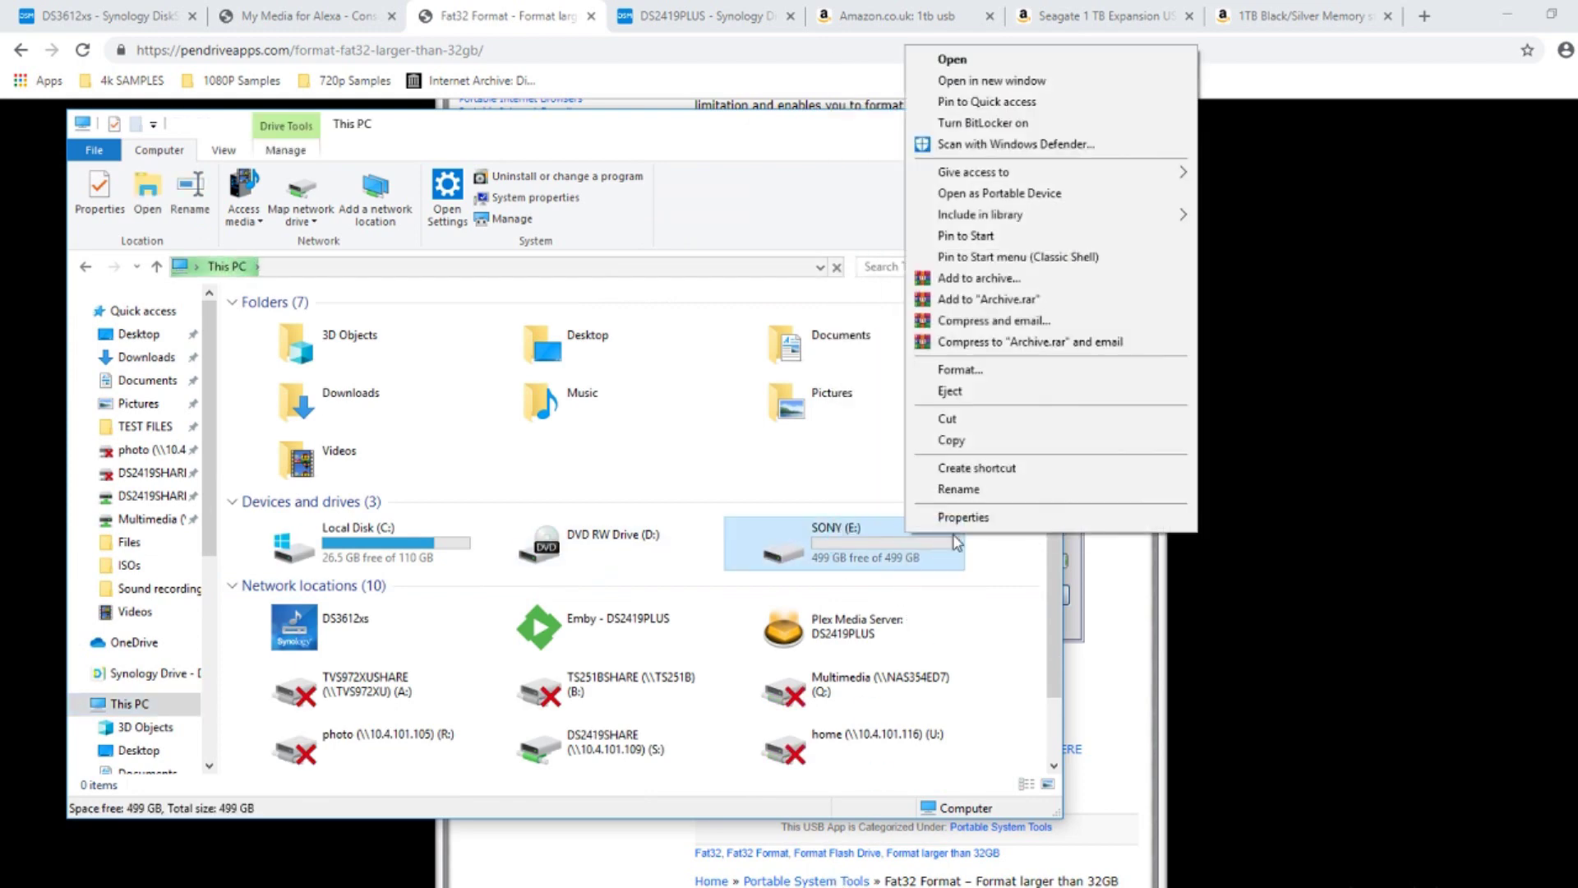
left_click(958, 518)
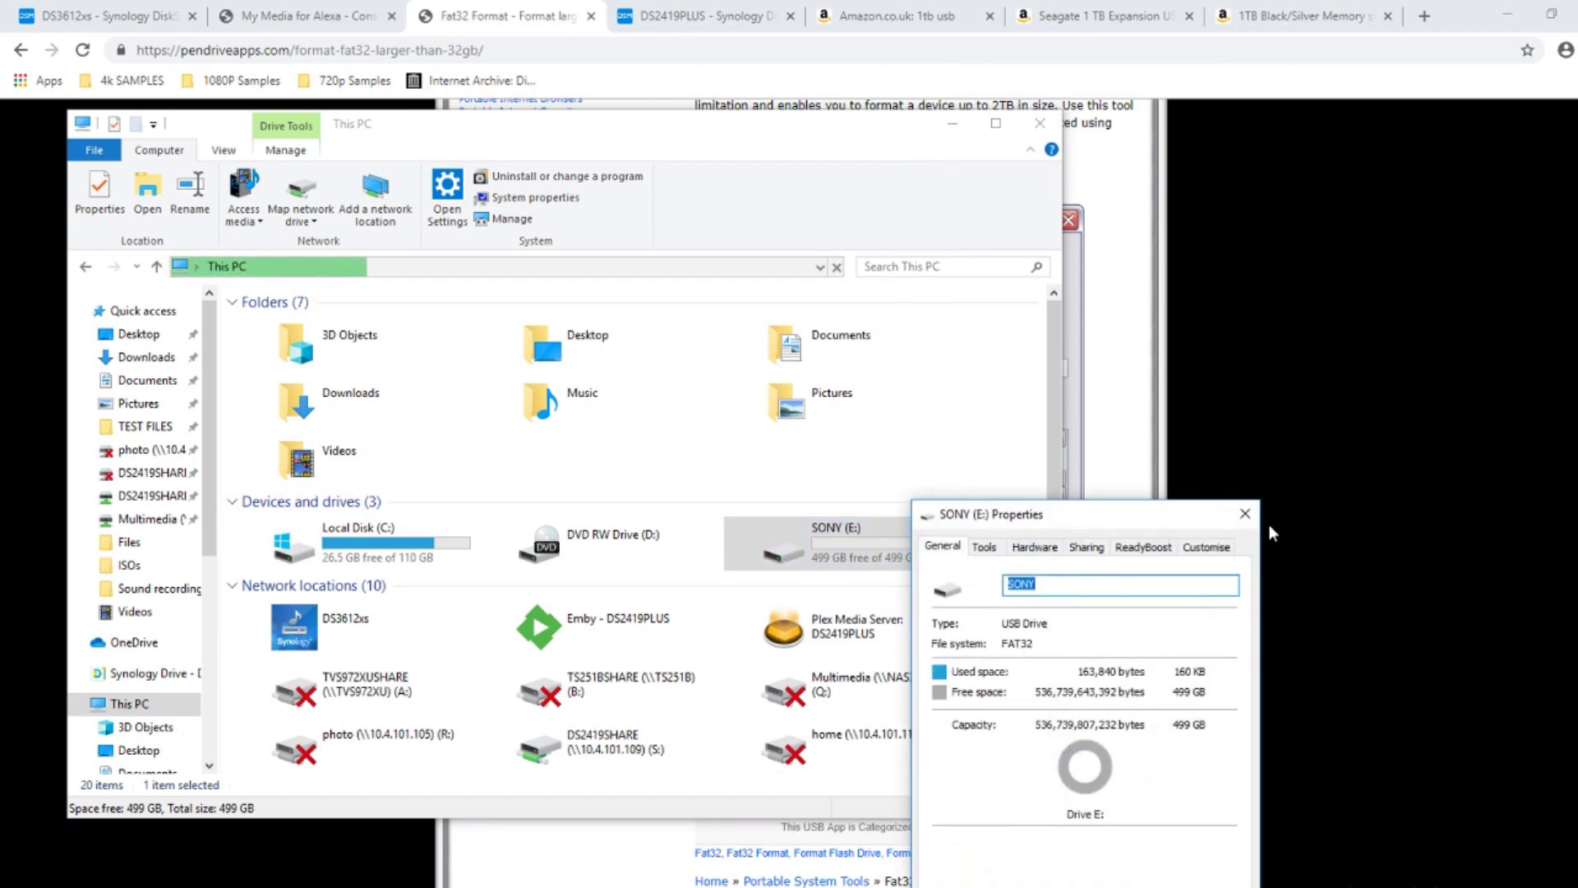
left_click(1244, 518)
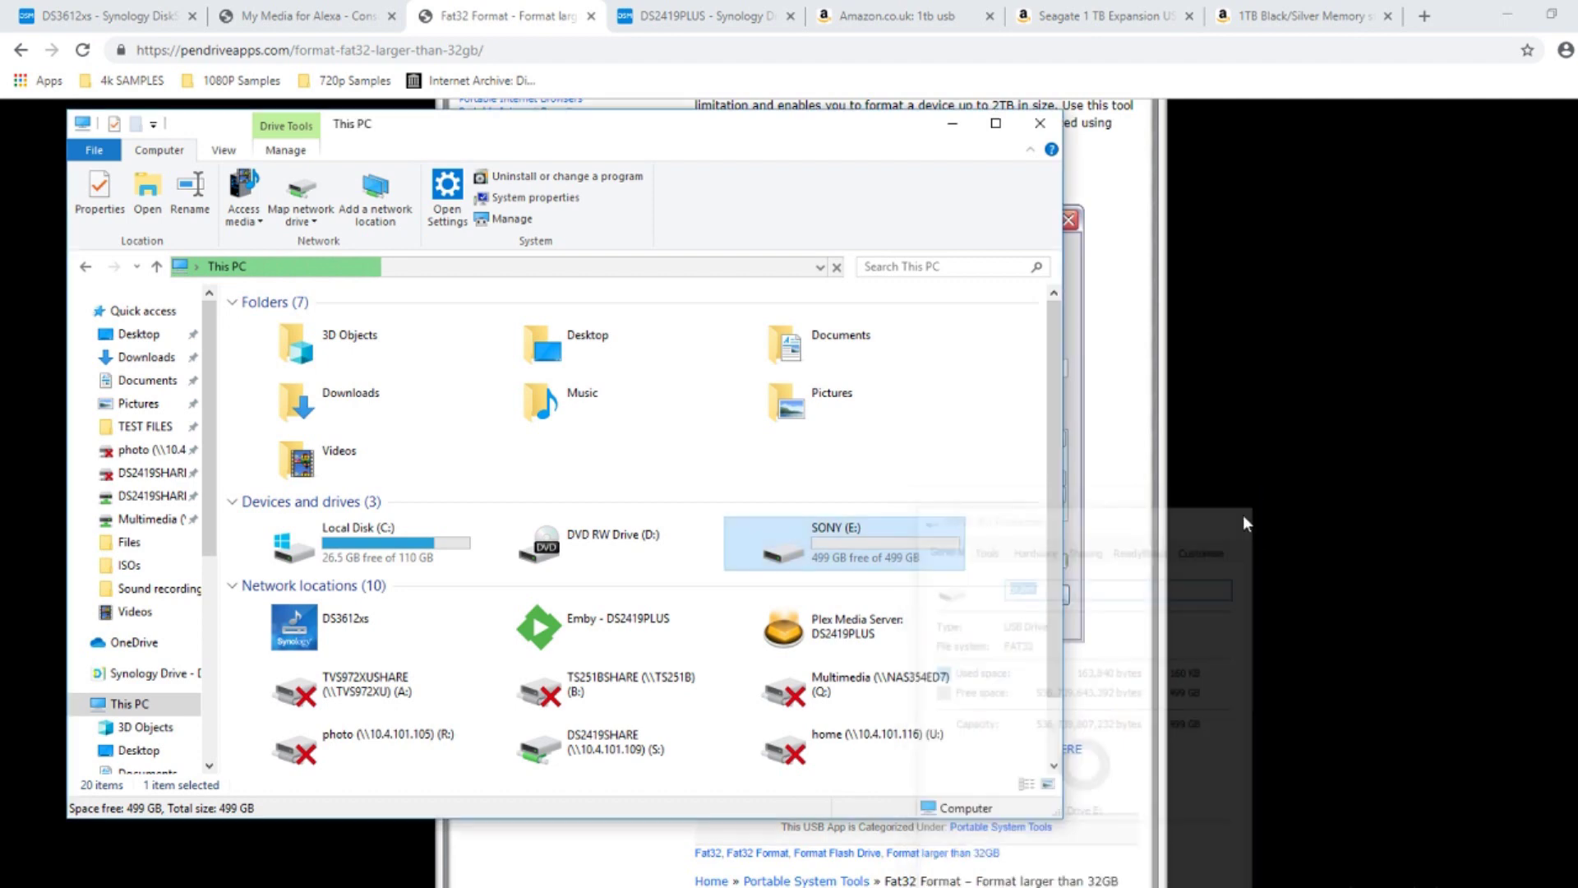
left_click(1039, 125)
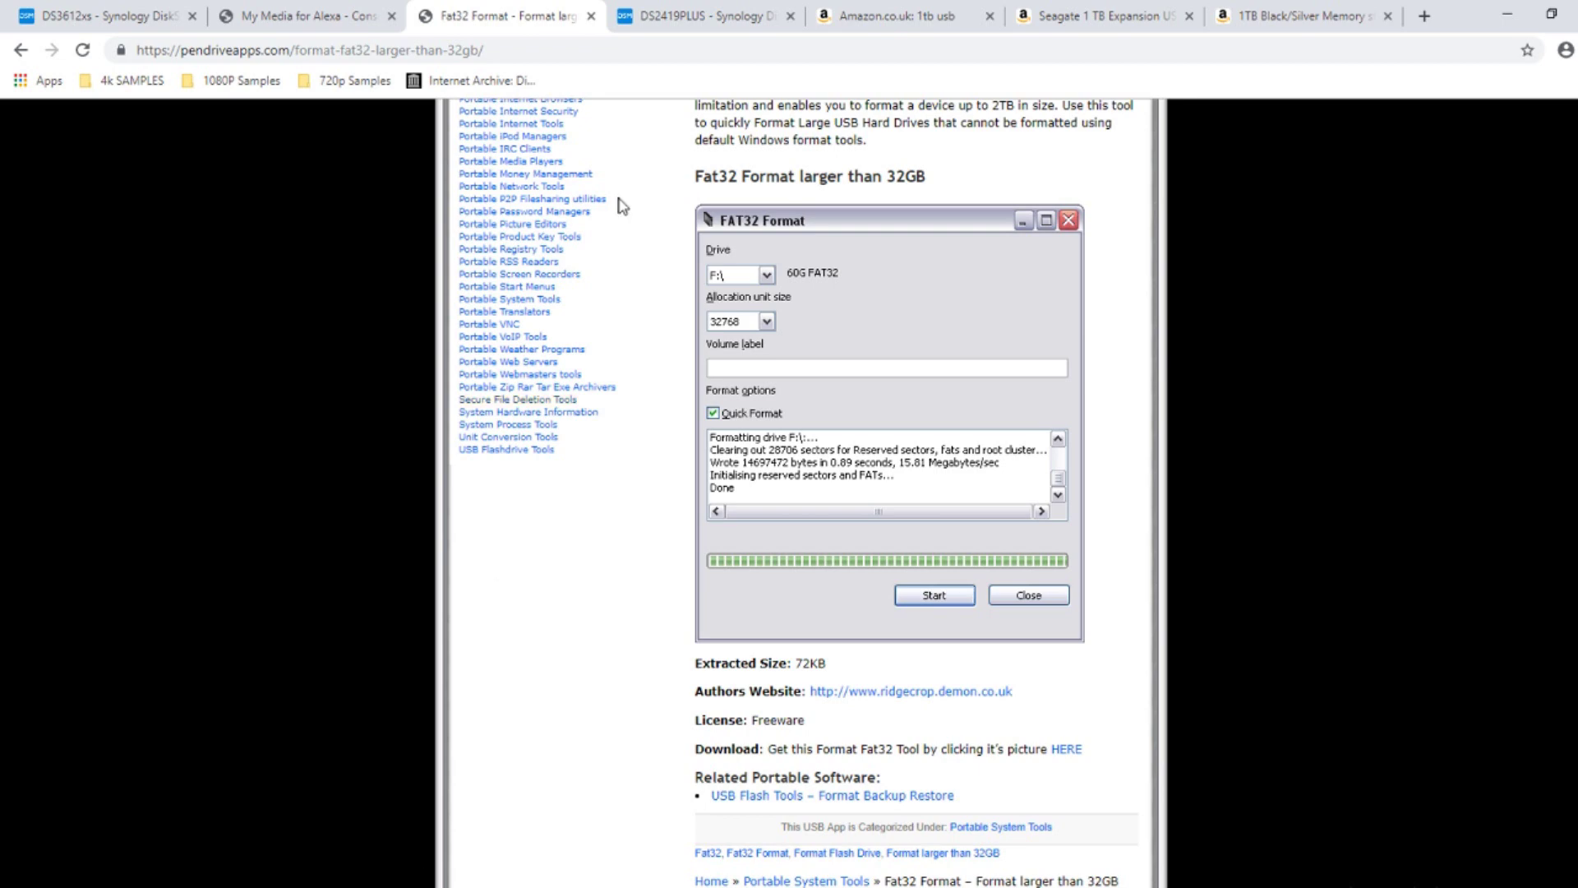
Step: Switch to the DS2419PLUS tab, close File Station and check the USB Disk status in External Devices
left_click(706, 15)
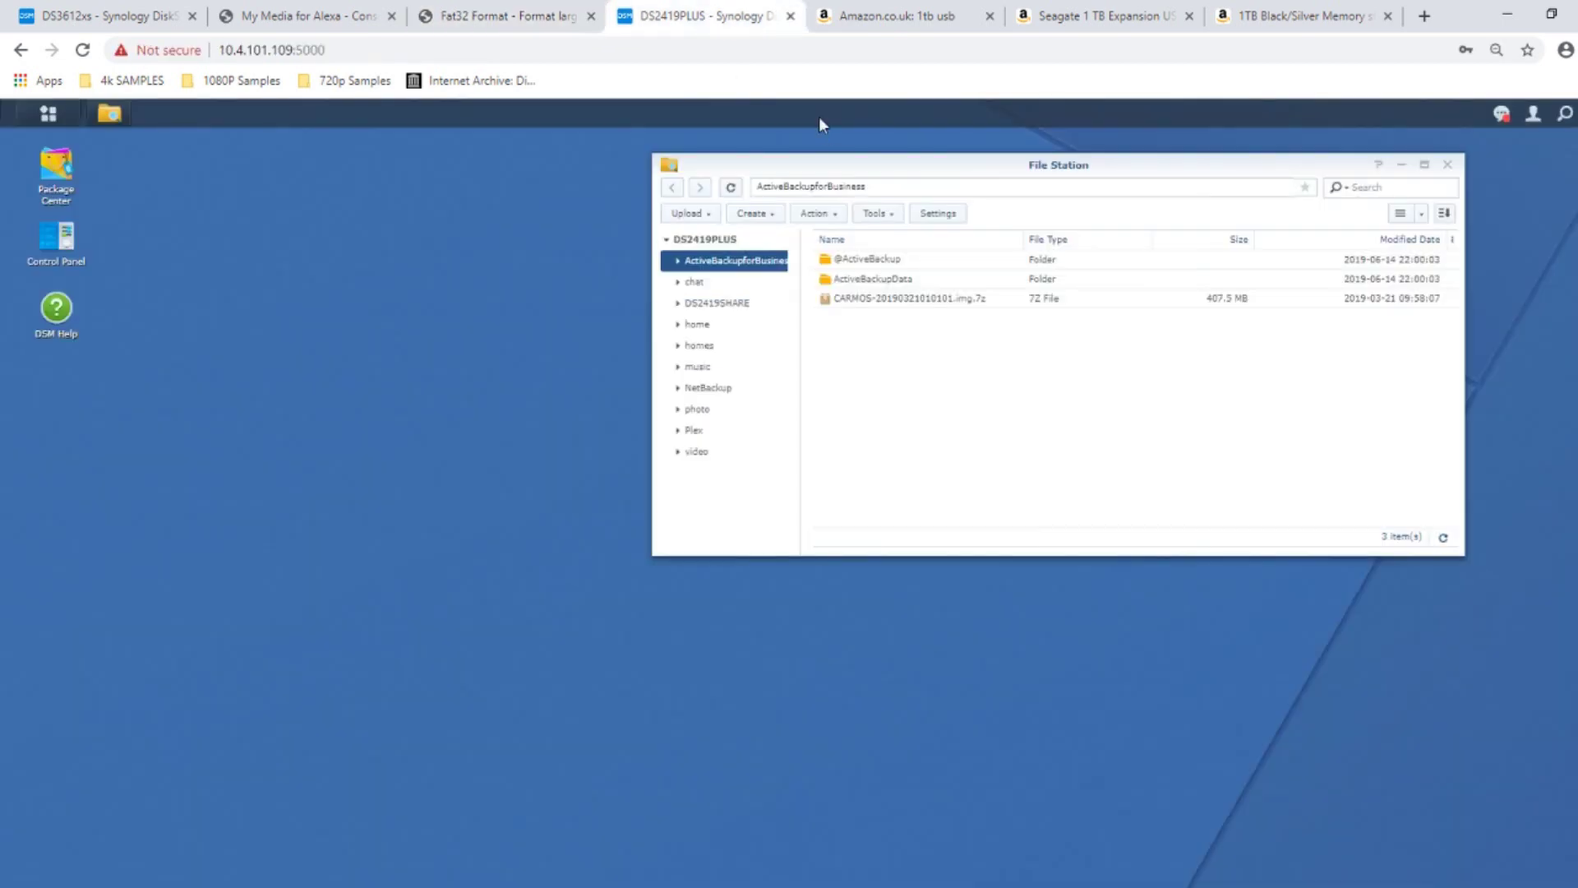
left_click(1451, 165)
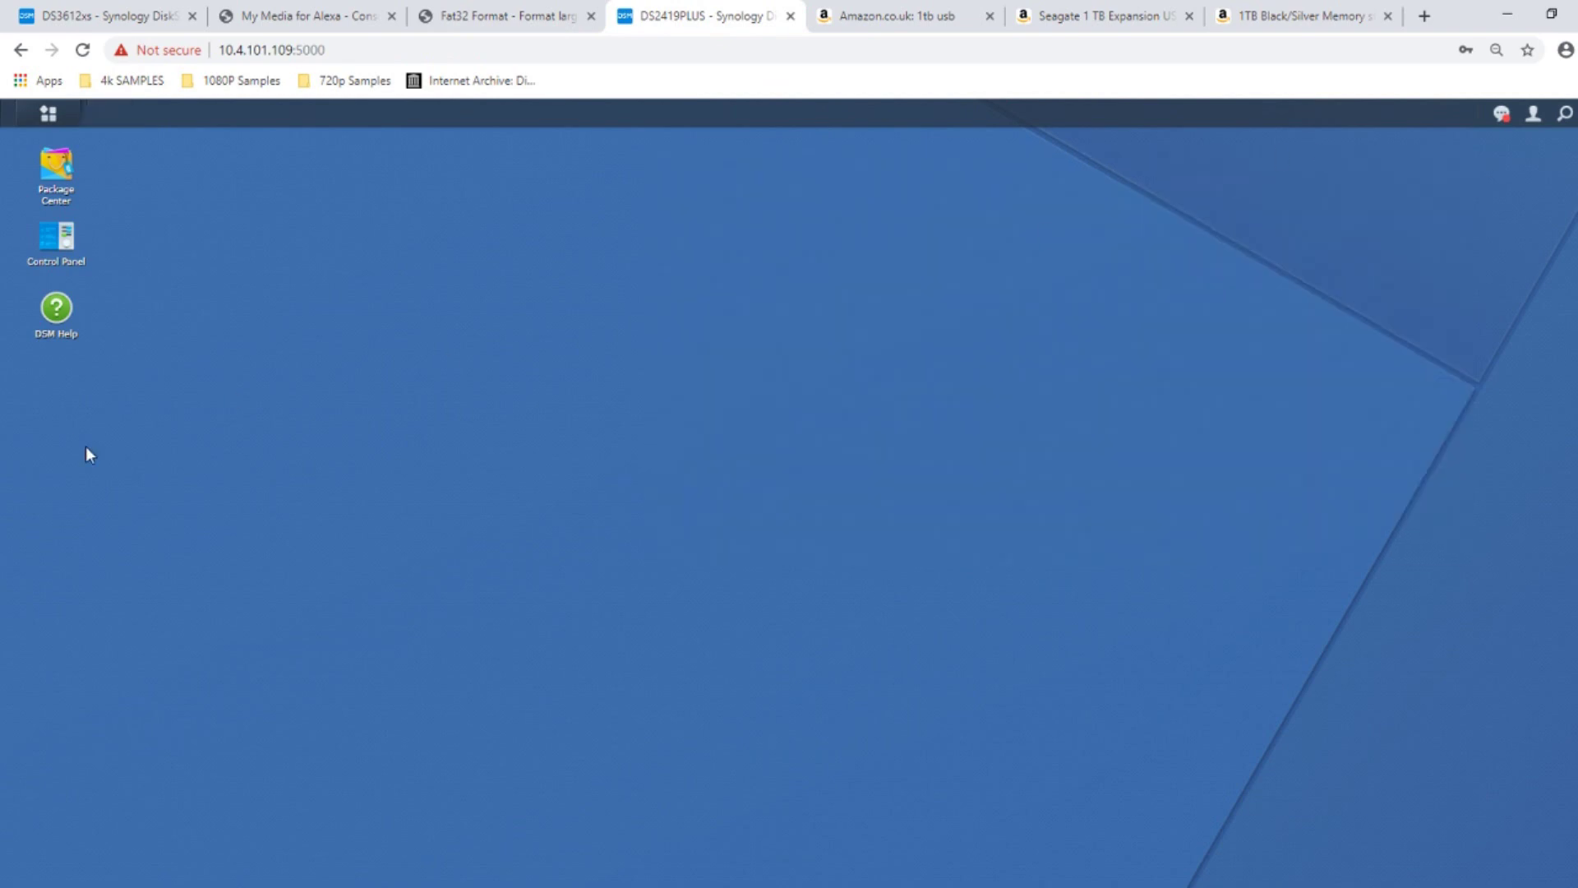
left_click(56, 237)
left_click(1455, 115)
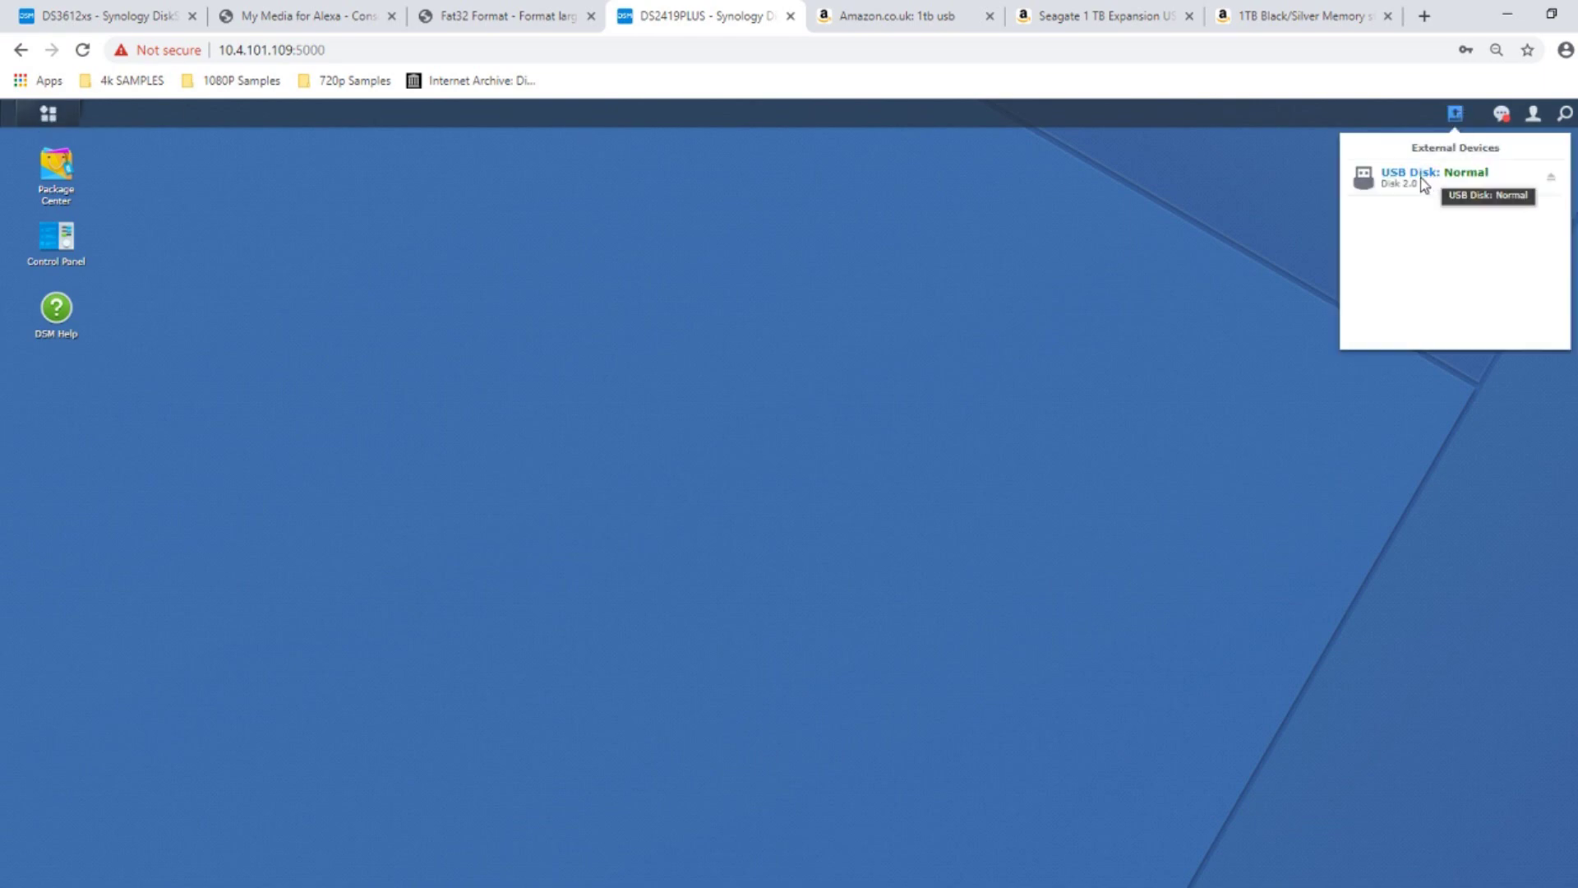
Step: Open File Station and browse the empty usbshare1 share, 499.88 GB available
left_click(899, 202)
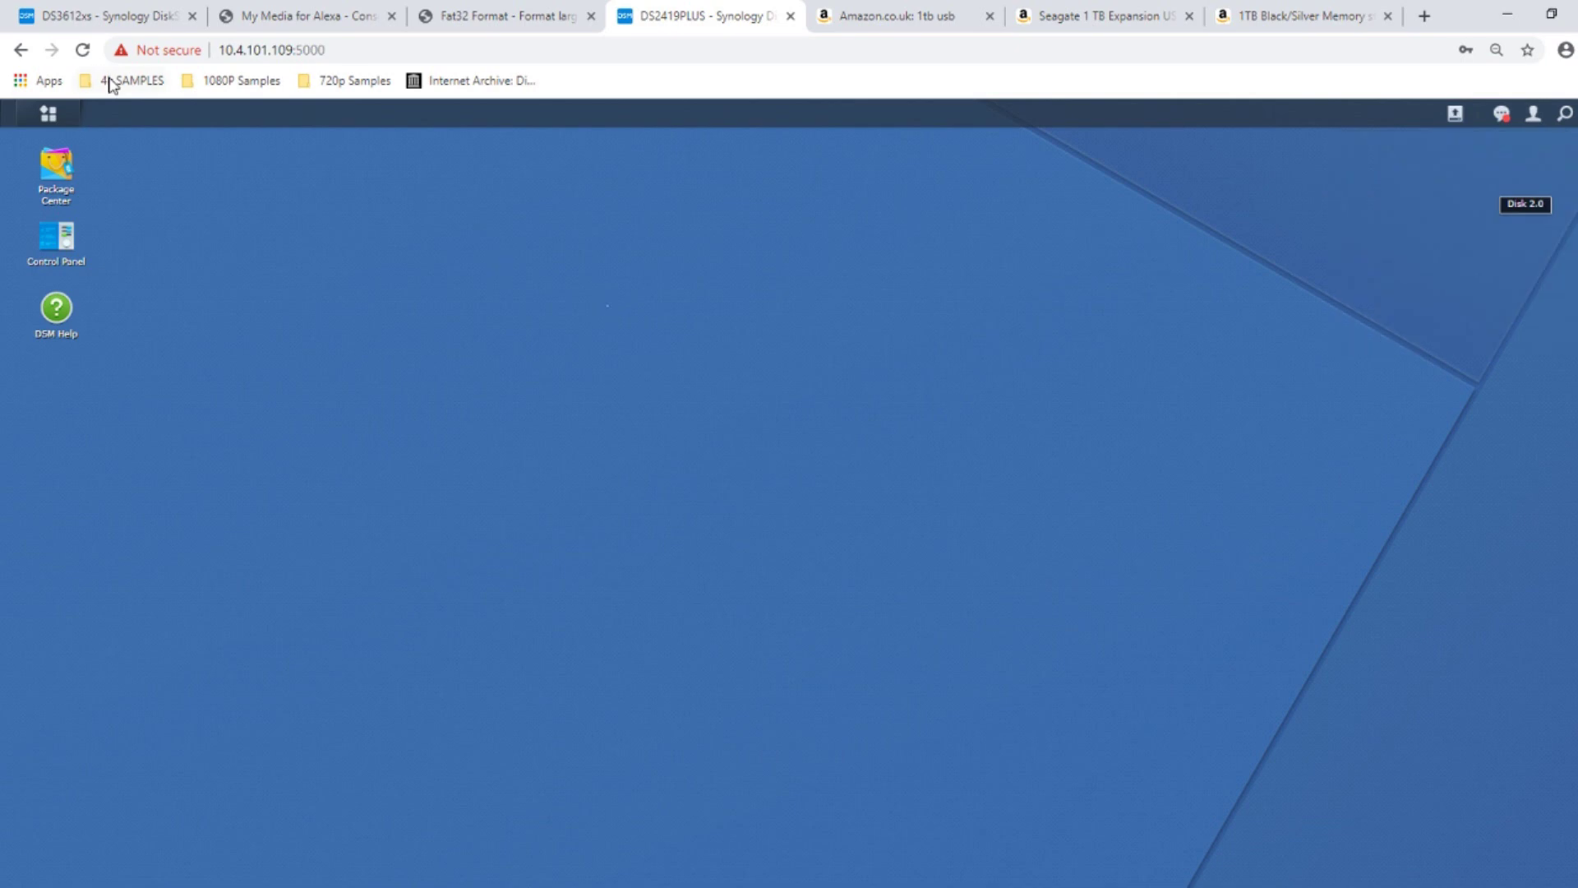
left_click(52, 120)
left_click(165, 201)
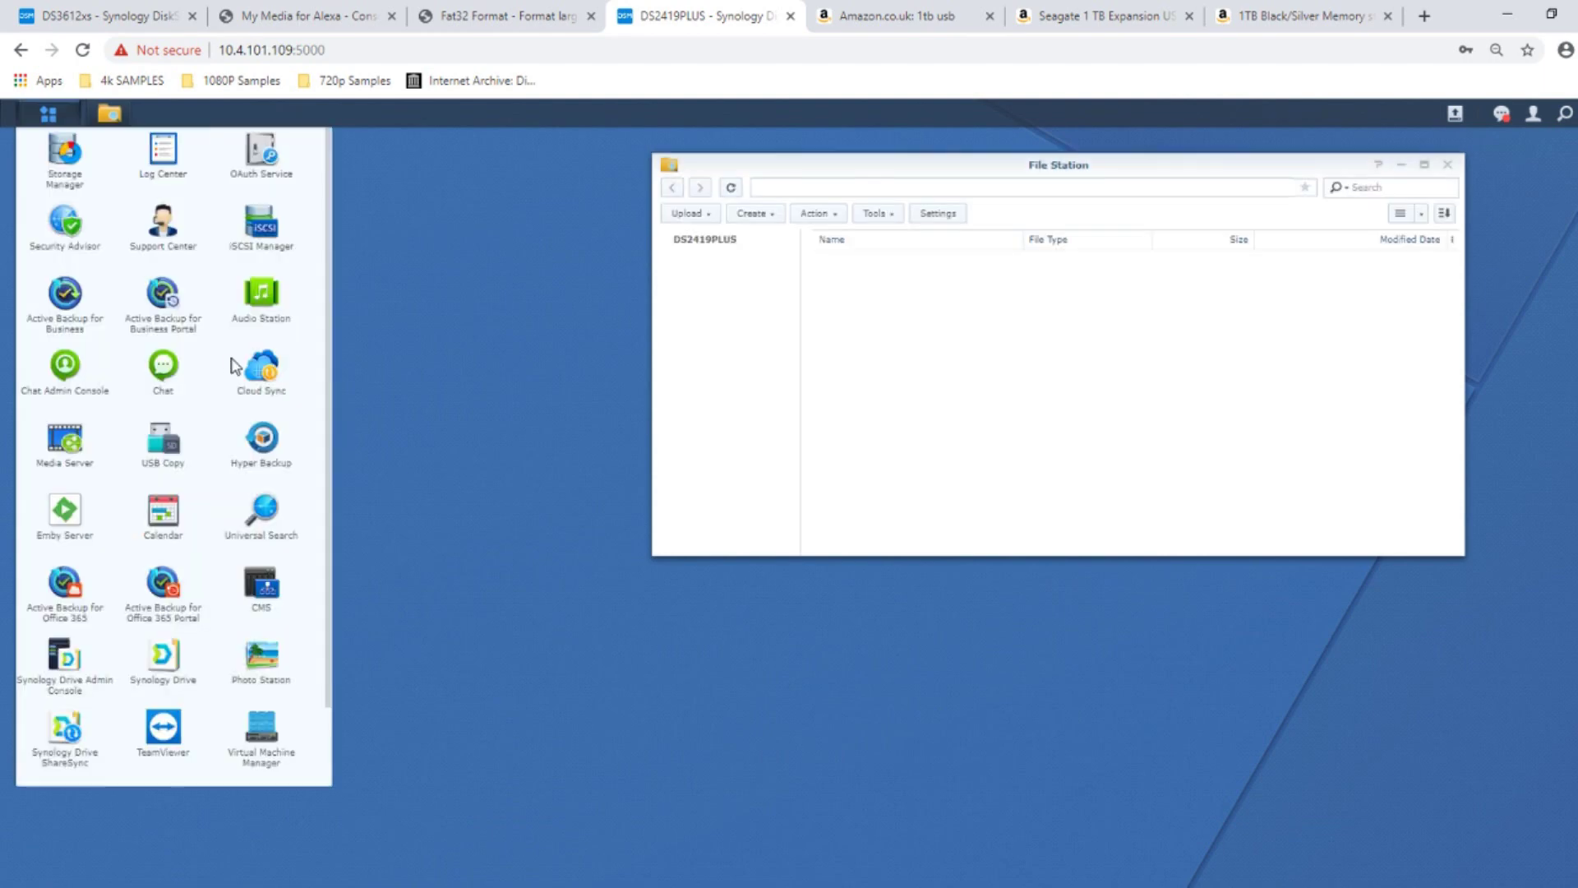
left_click(66, 329)
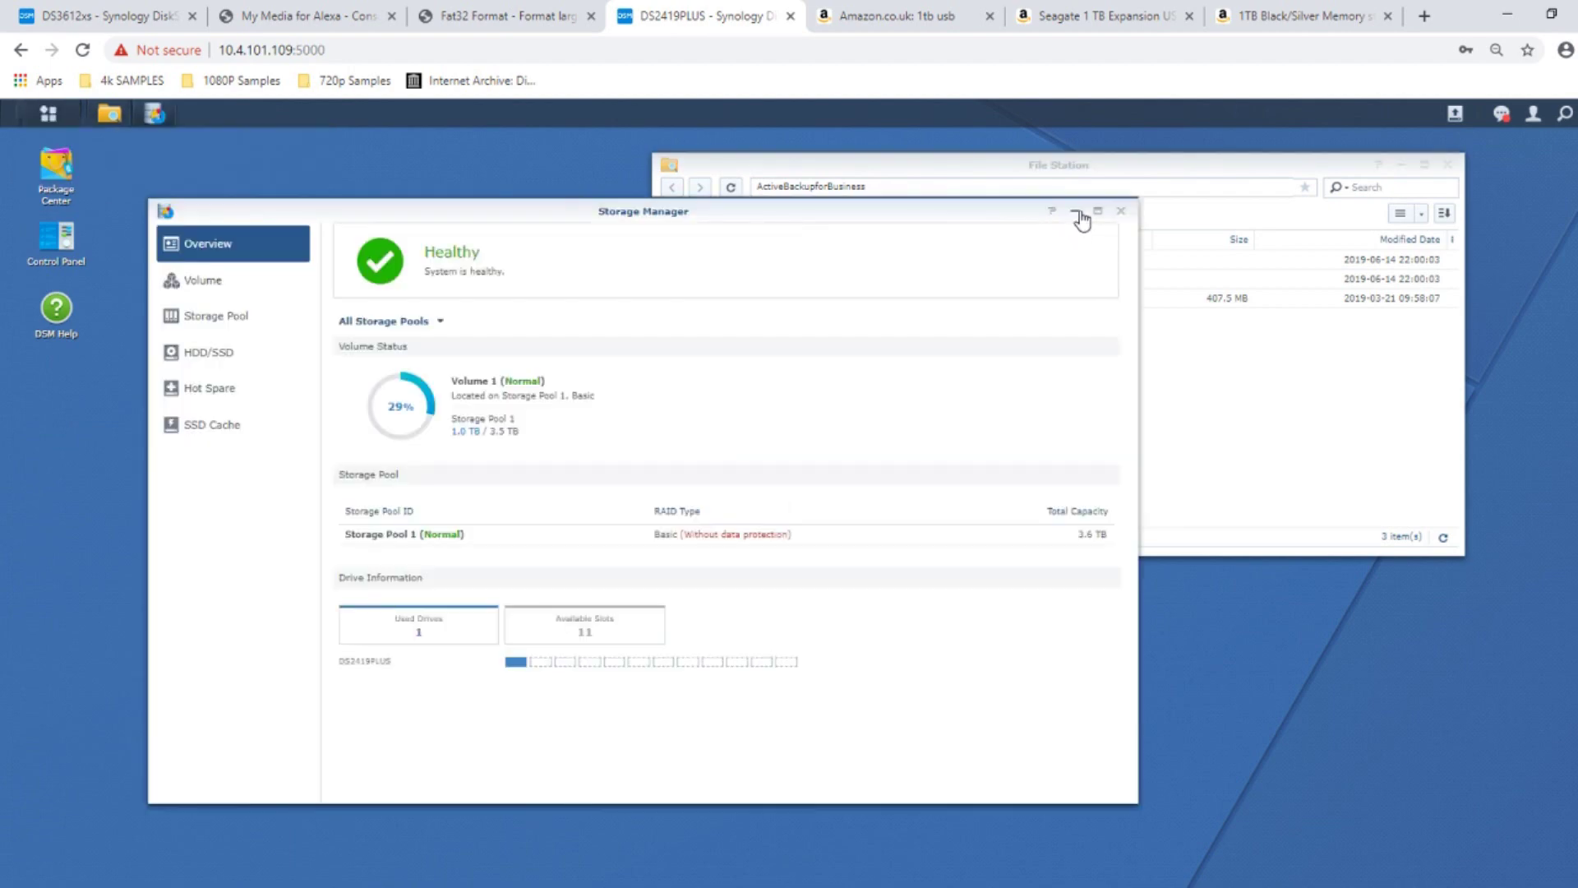
left_click(1076, 215)
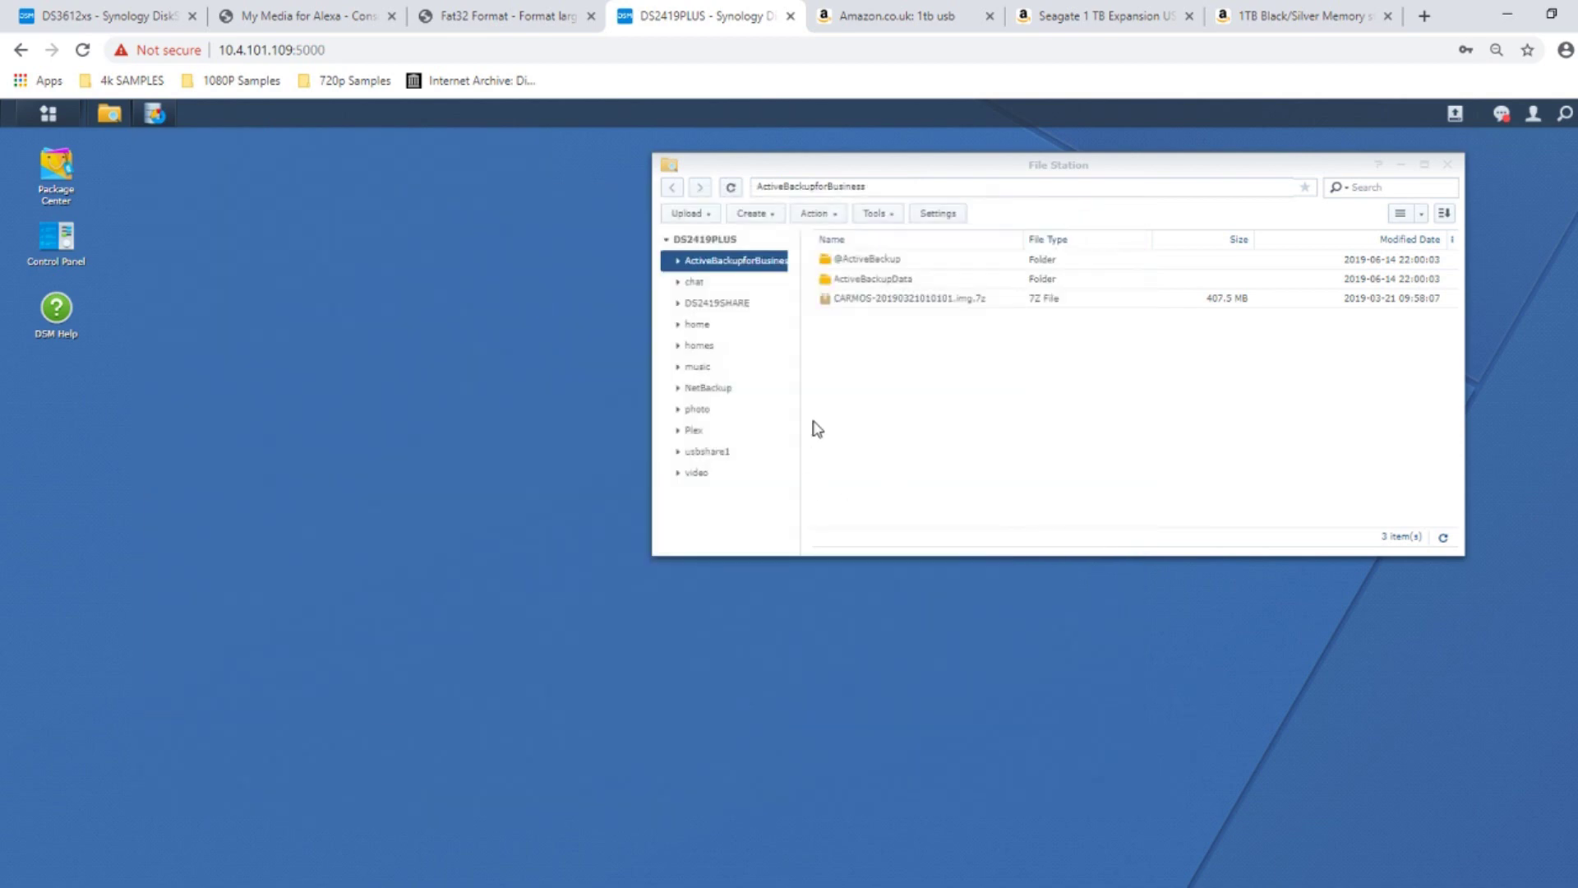
left_click(703, 456)
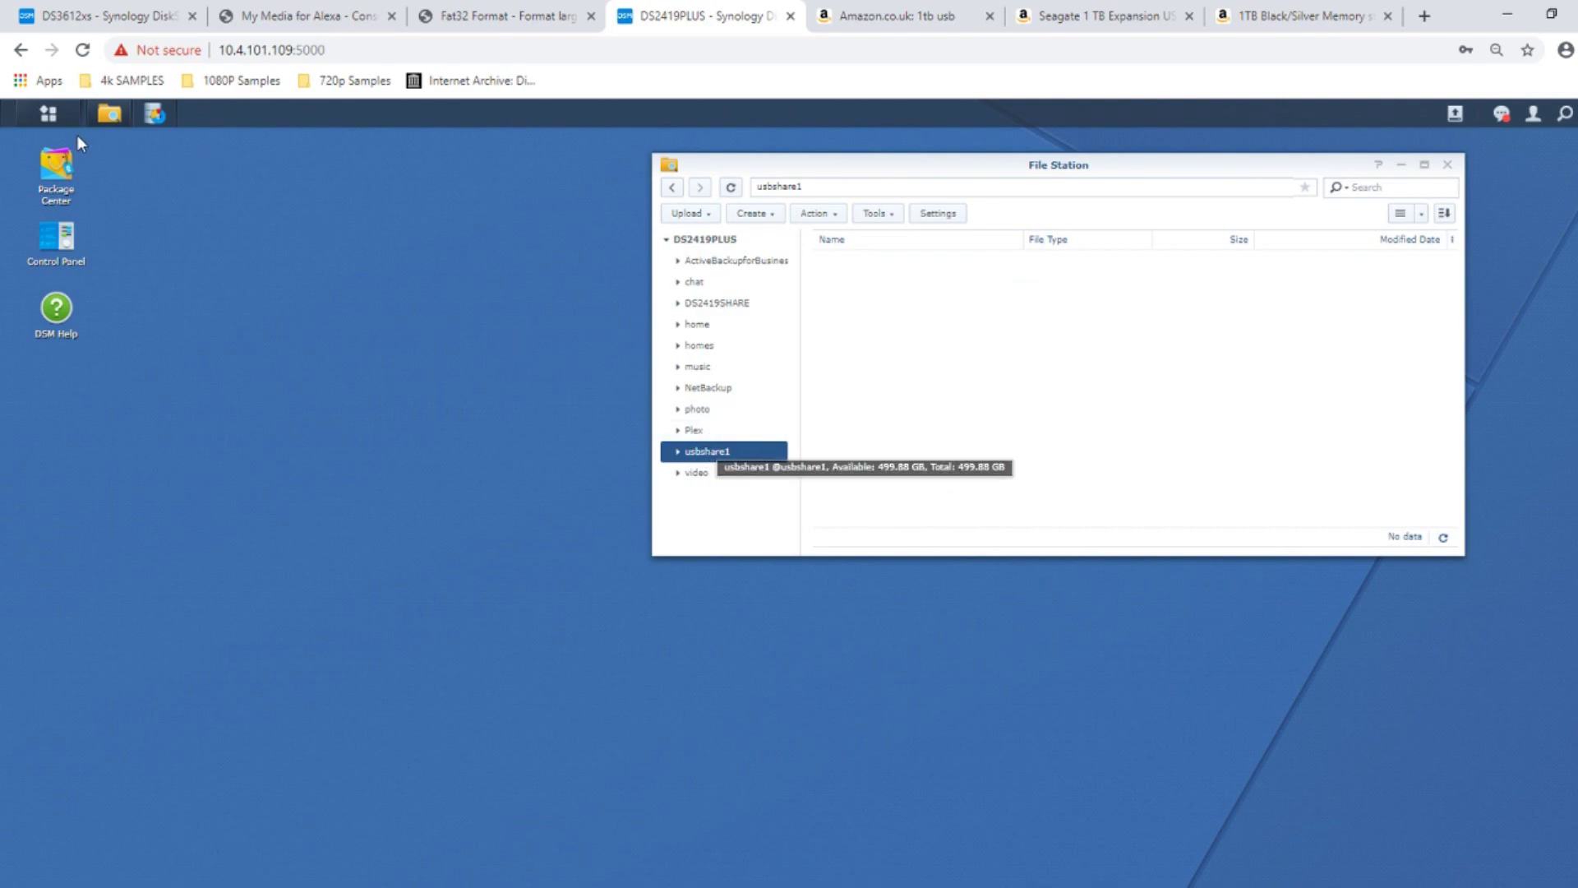
left_click(48, 113)
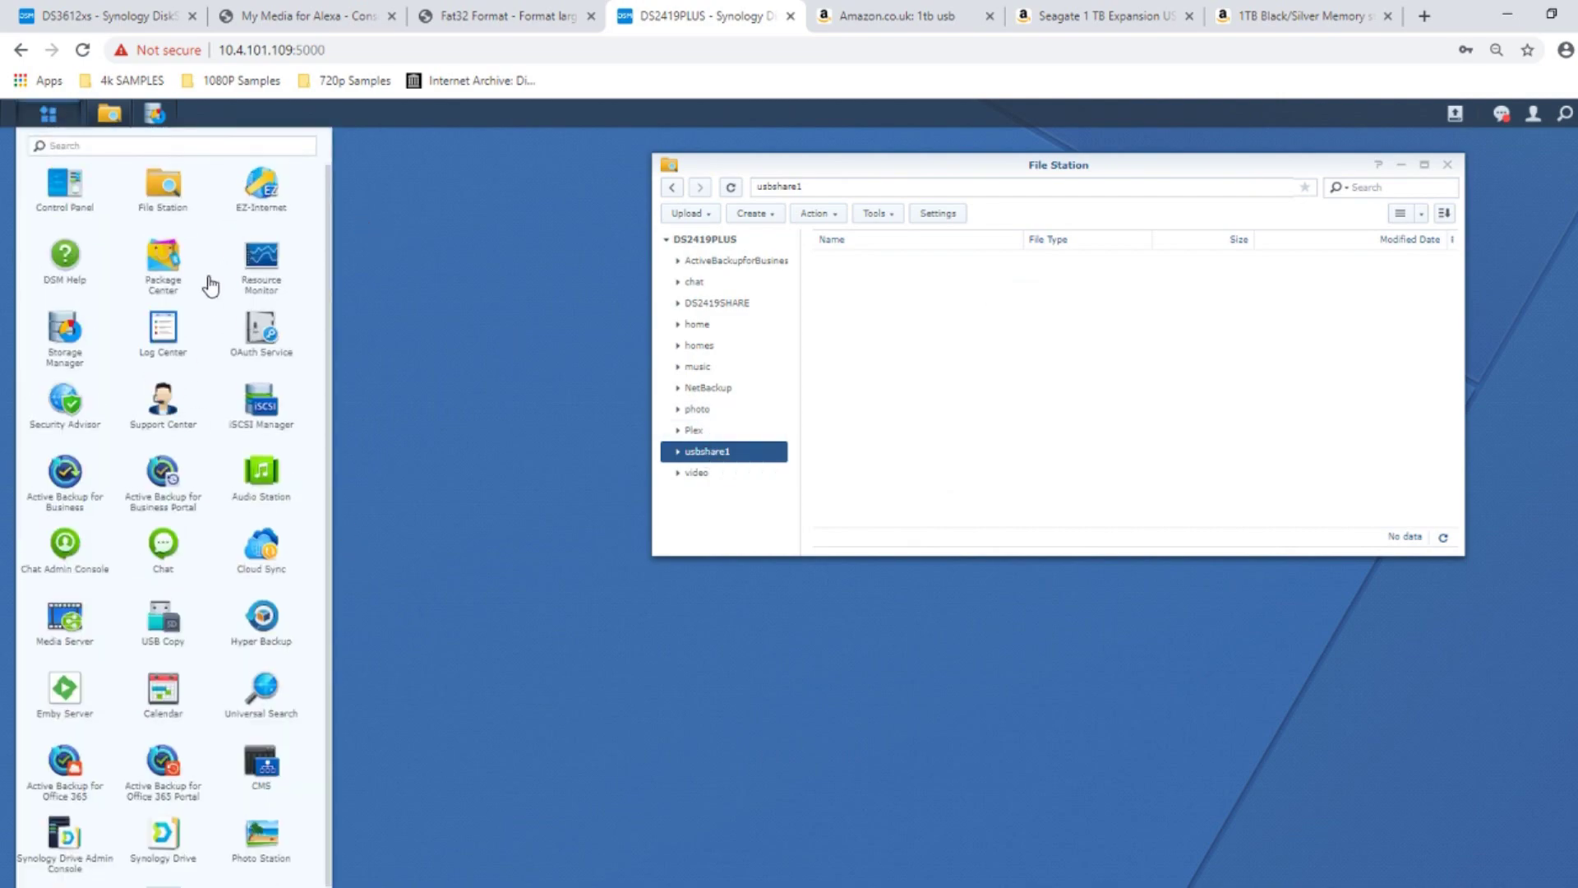
Step: Open USB Copy from Package Center's All Packages list
scroll(148, 716, "down", 1)
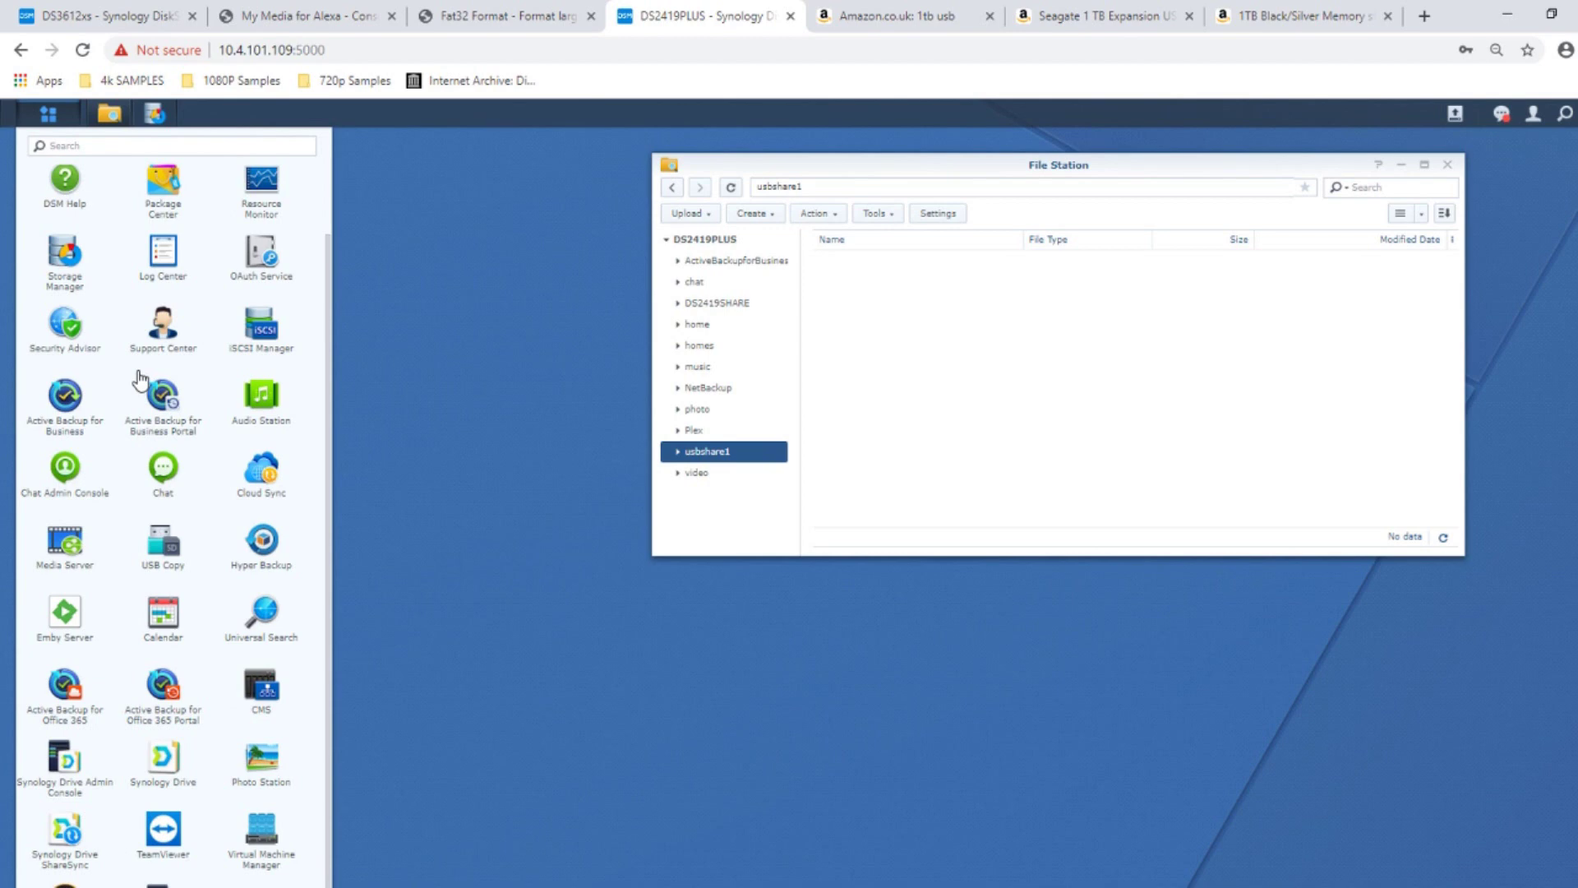
scroll(148, 424, "up", 1)
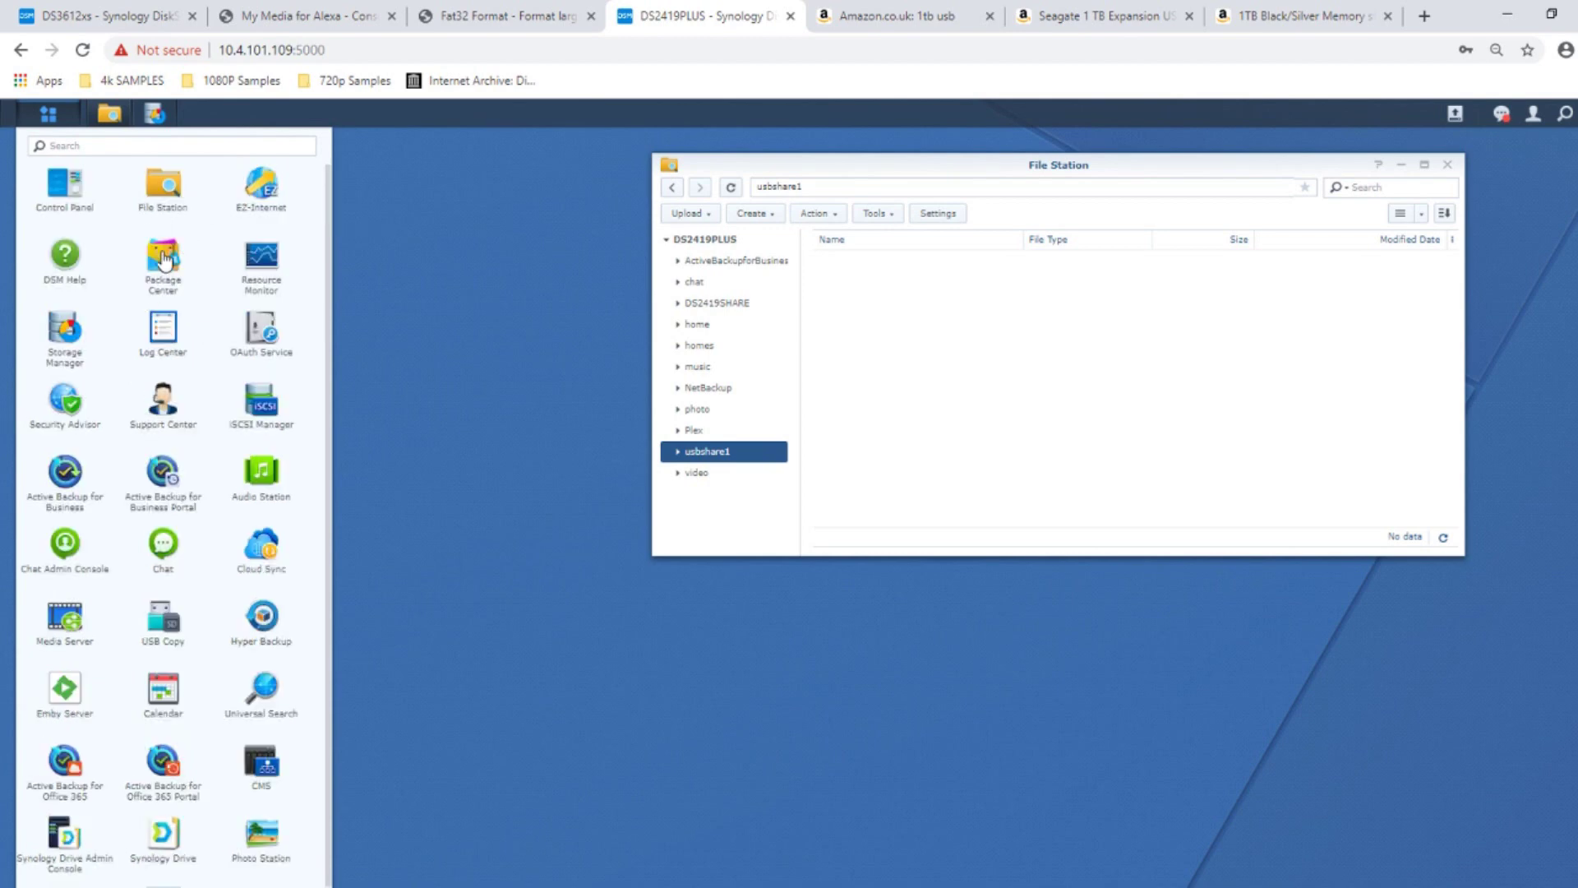
left_click(163, 257)
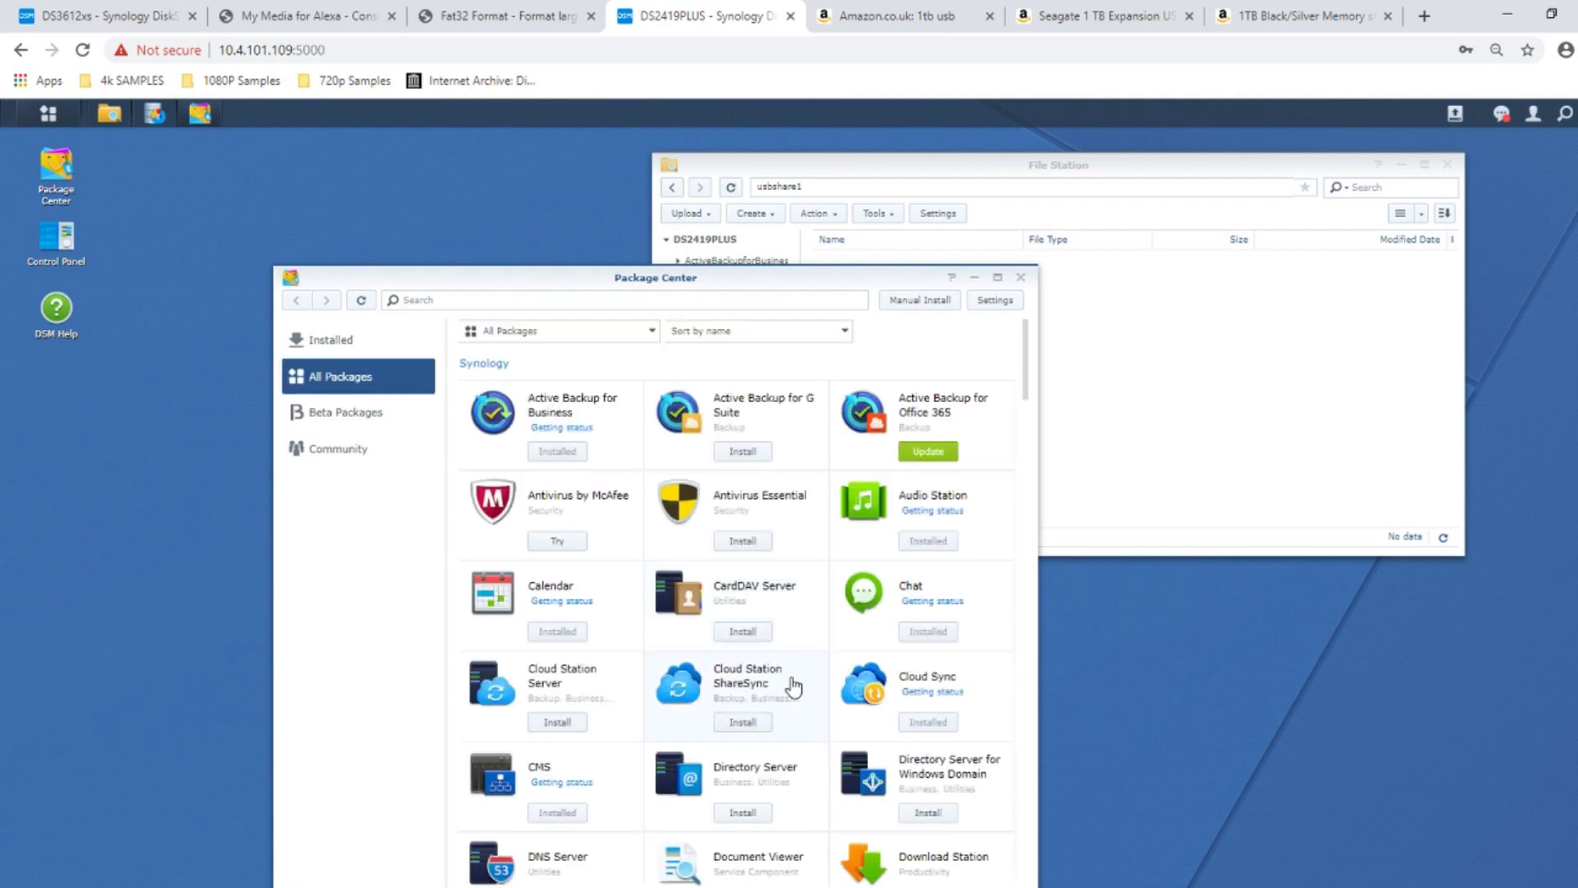
scroll(792, 686, "down", 1)
scroll(792, 686, "down", 10)
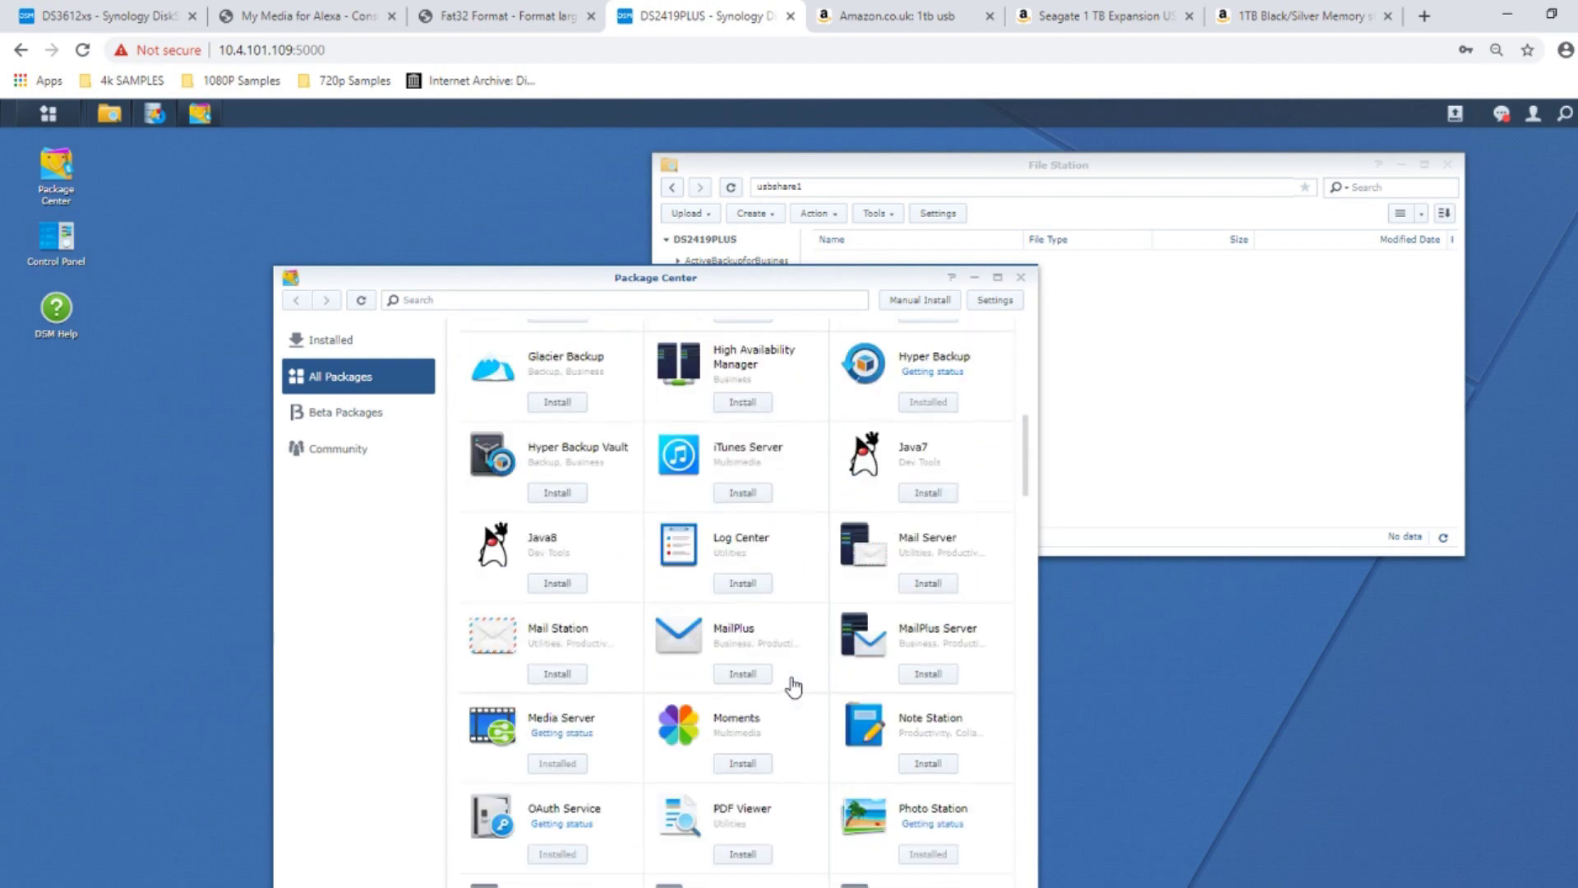
scroll(791, 686, "down", 1)
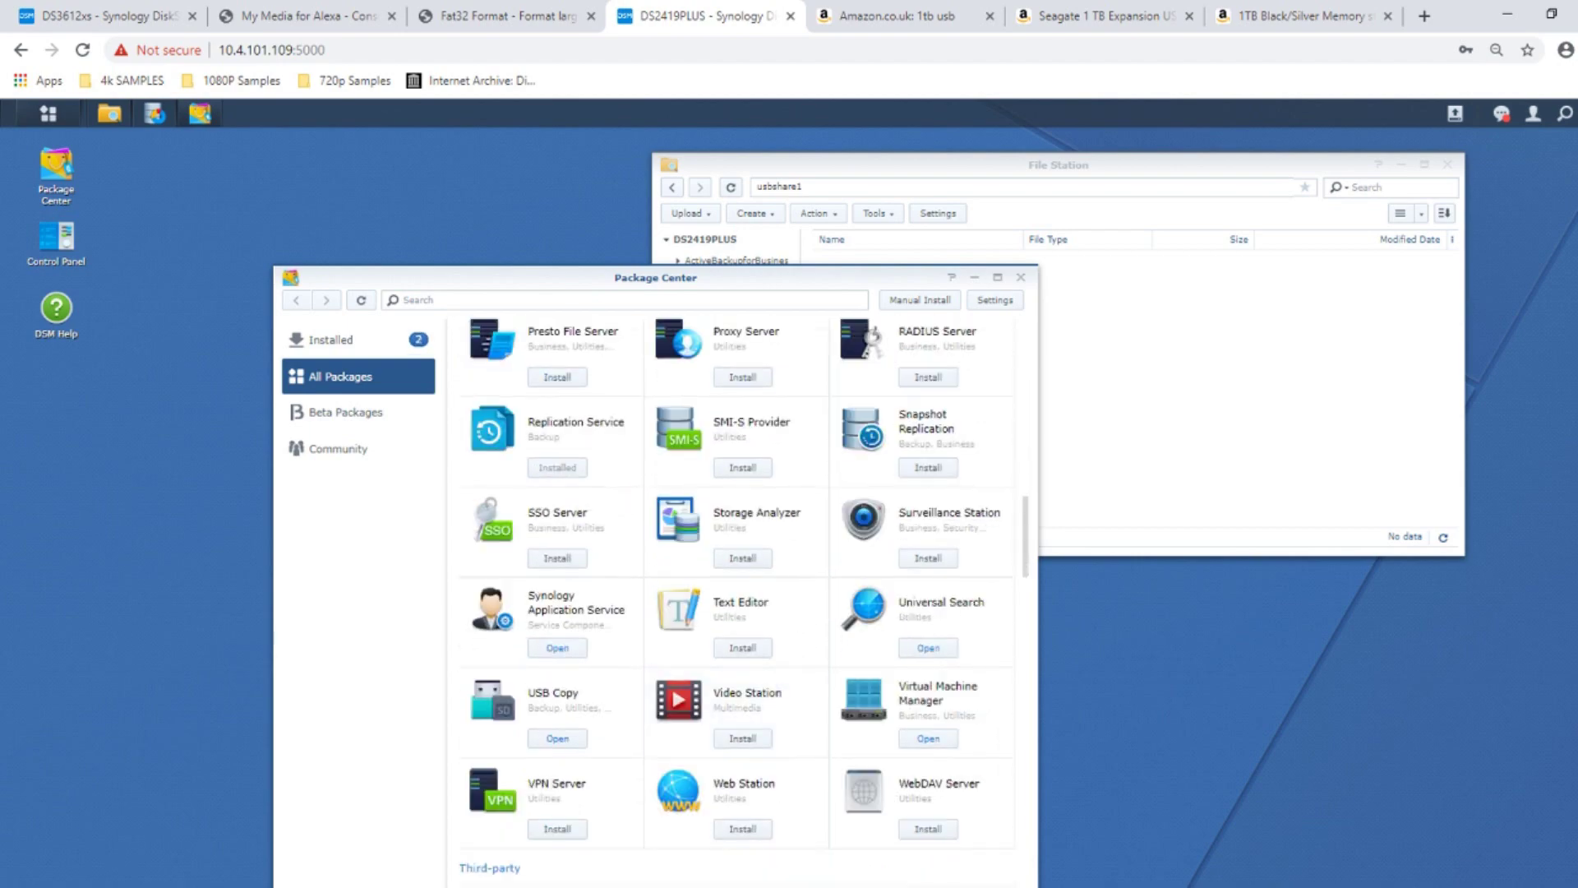
left_click(559, 739)
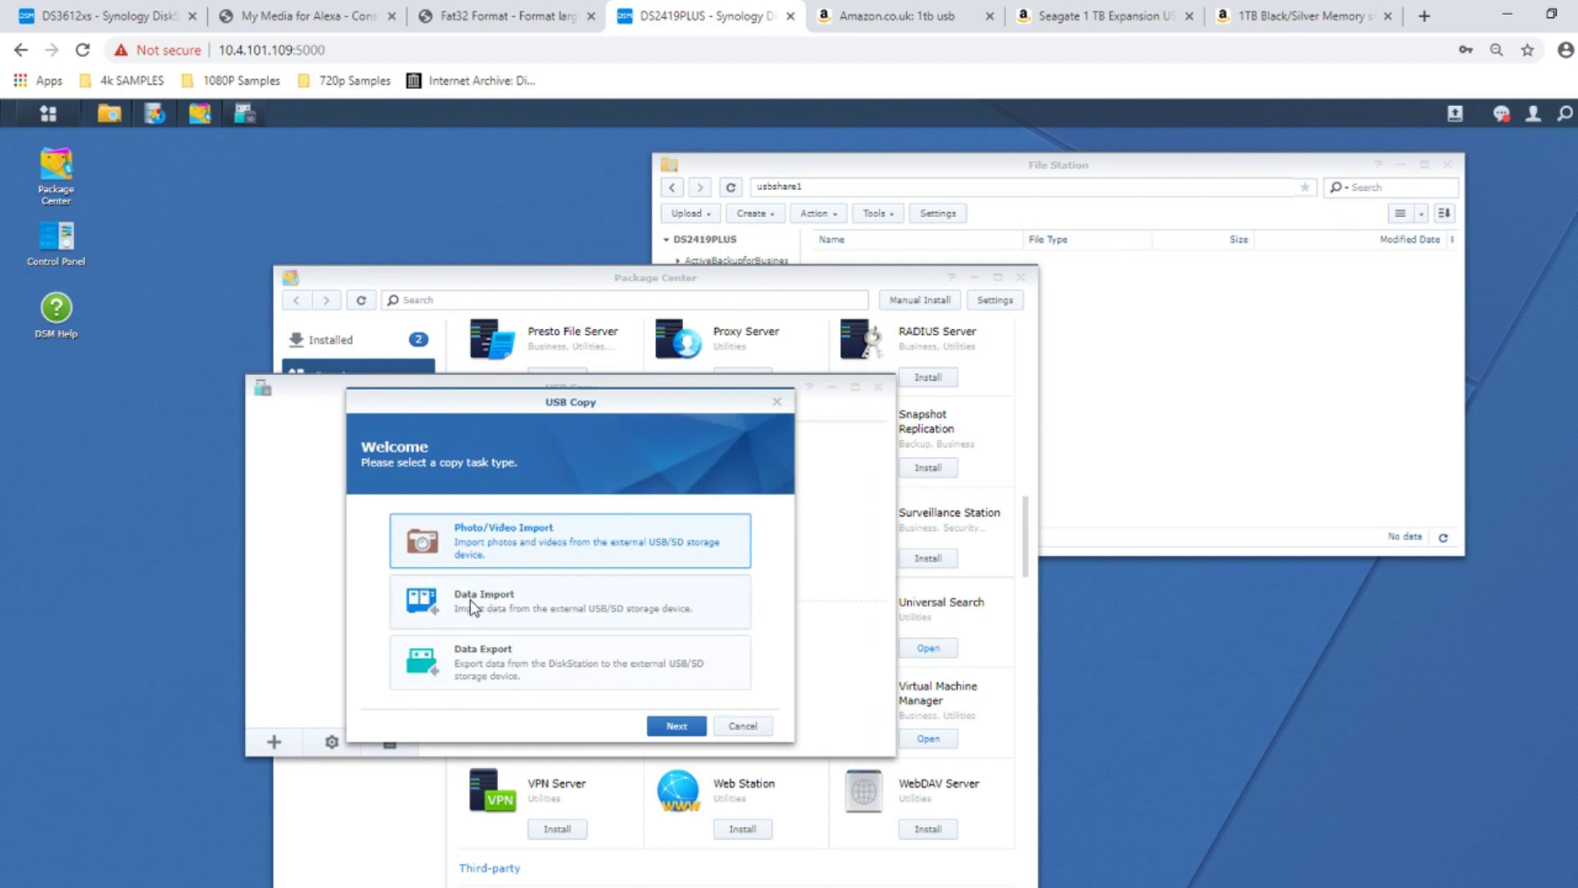
Step: Create a Data Export task named 'usb 499' and pick DS2419SHARE in the source folder list
left_click(545, 664)
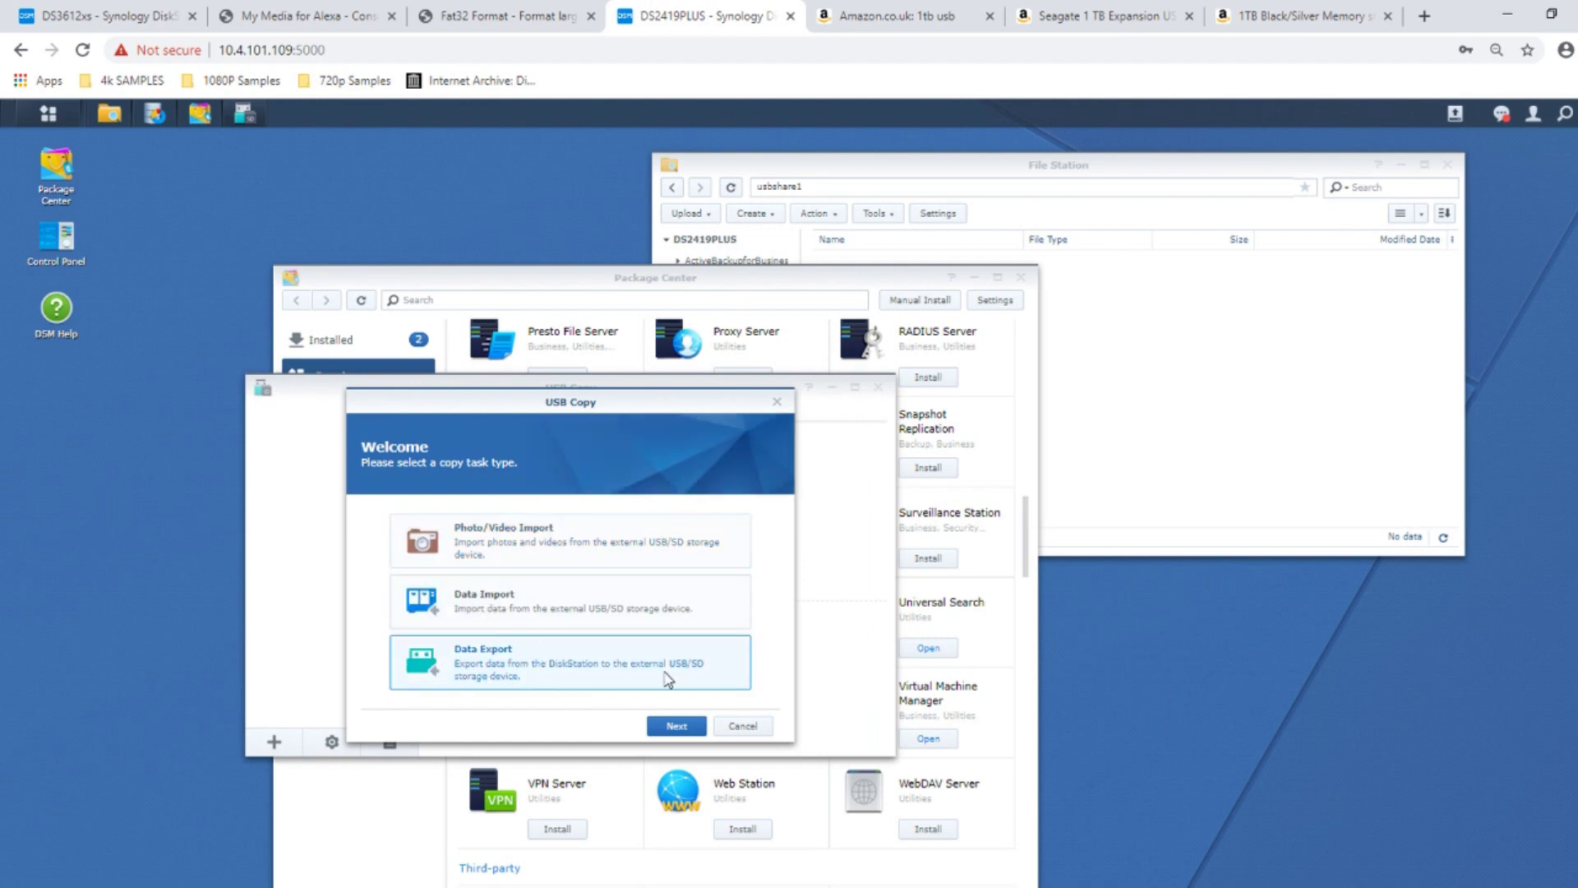
left_click(672, 725)
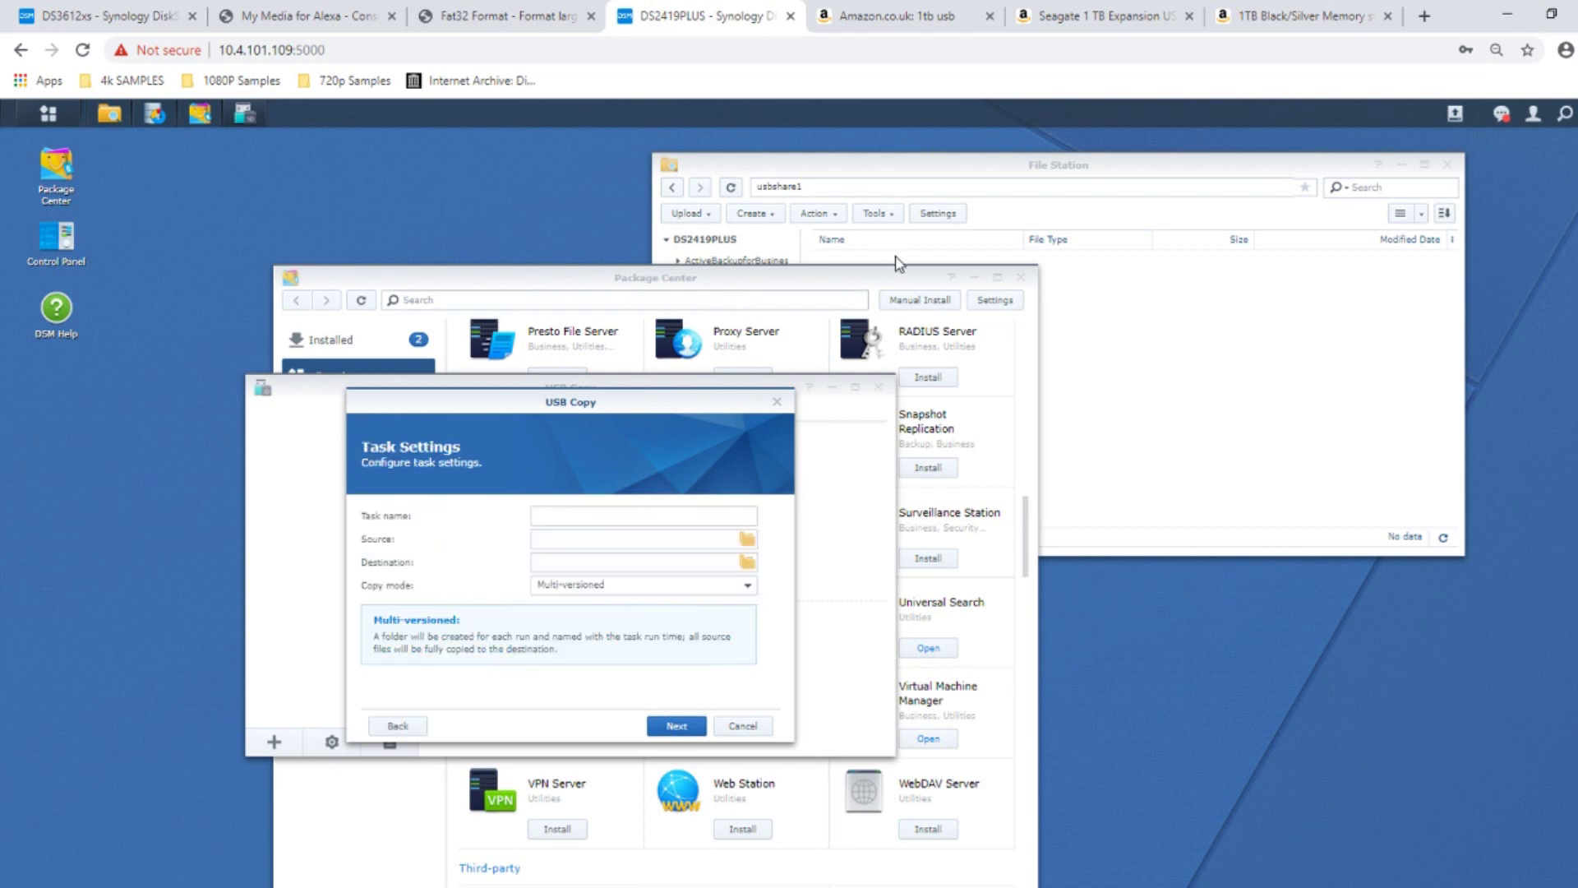
left_click(680, 515)
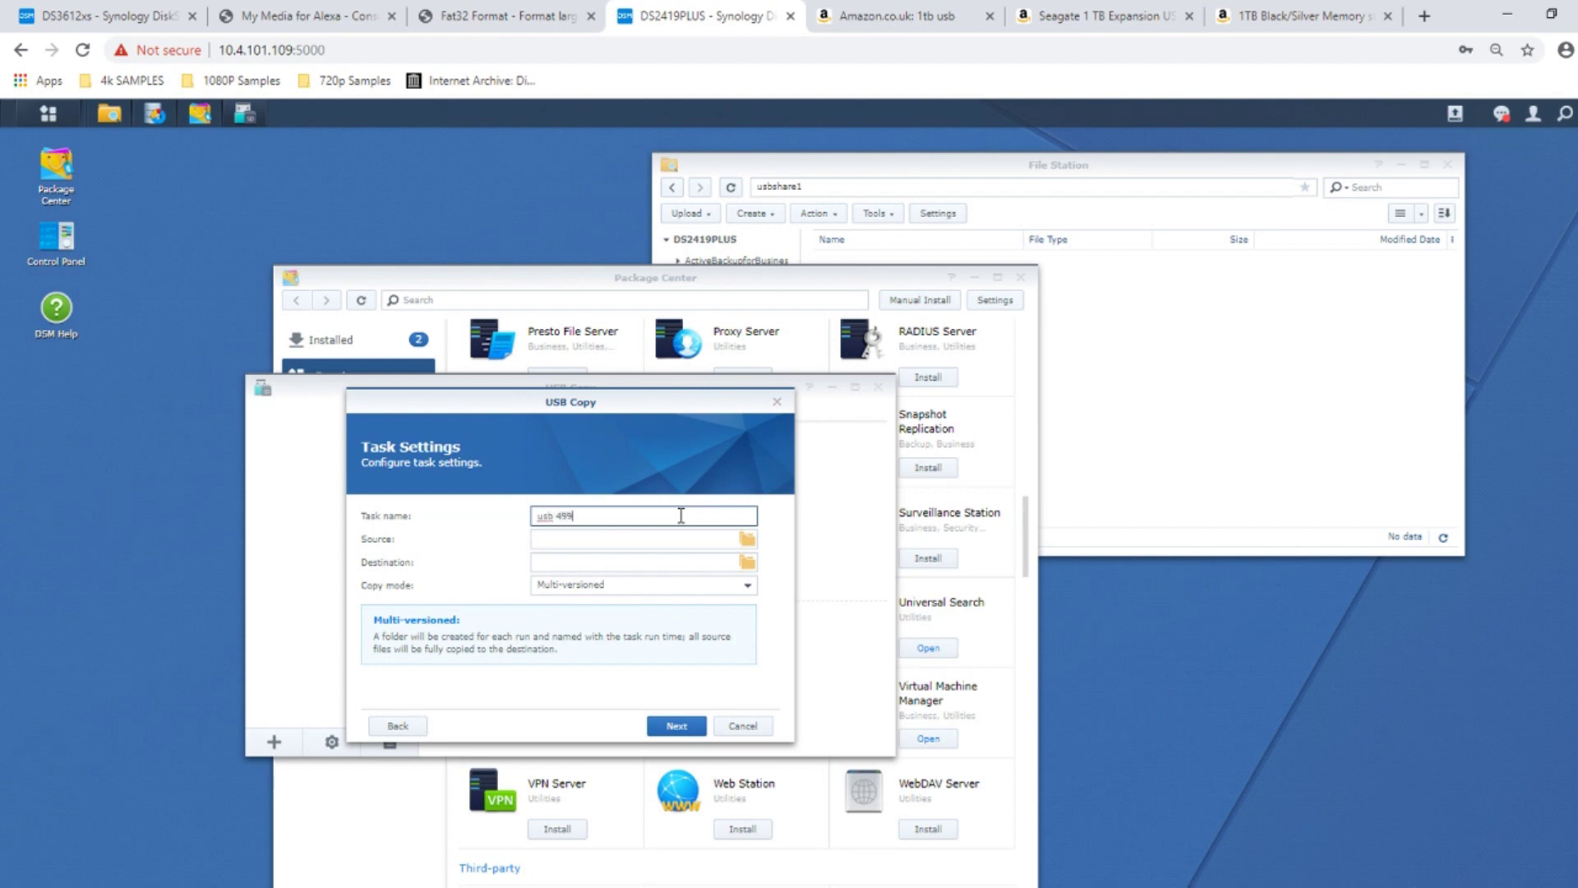
type("usb 499")
left_click(746, 540)
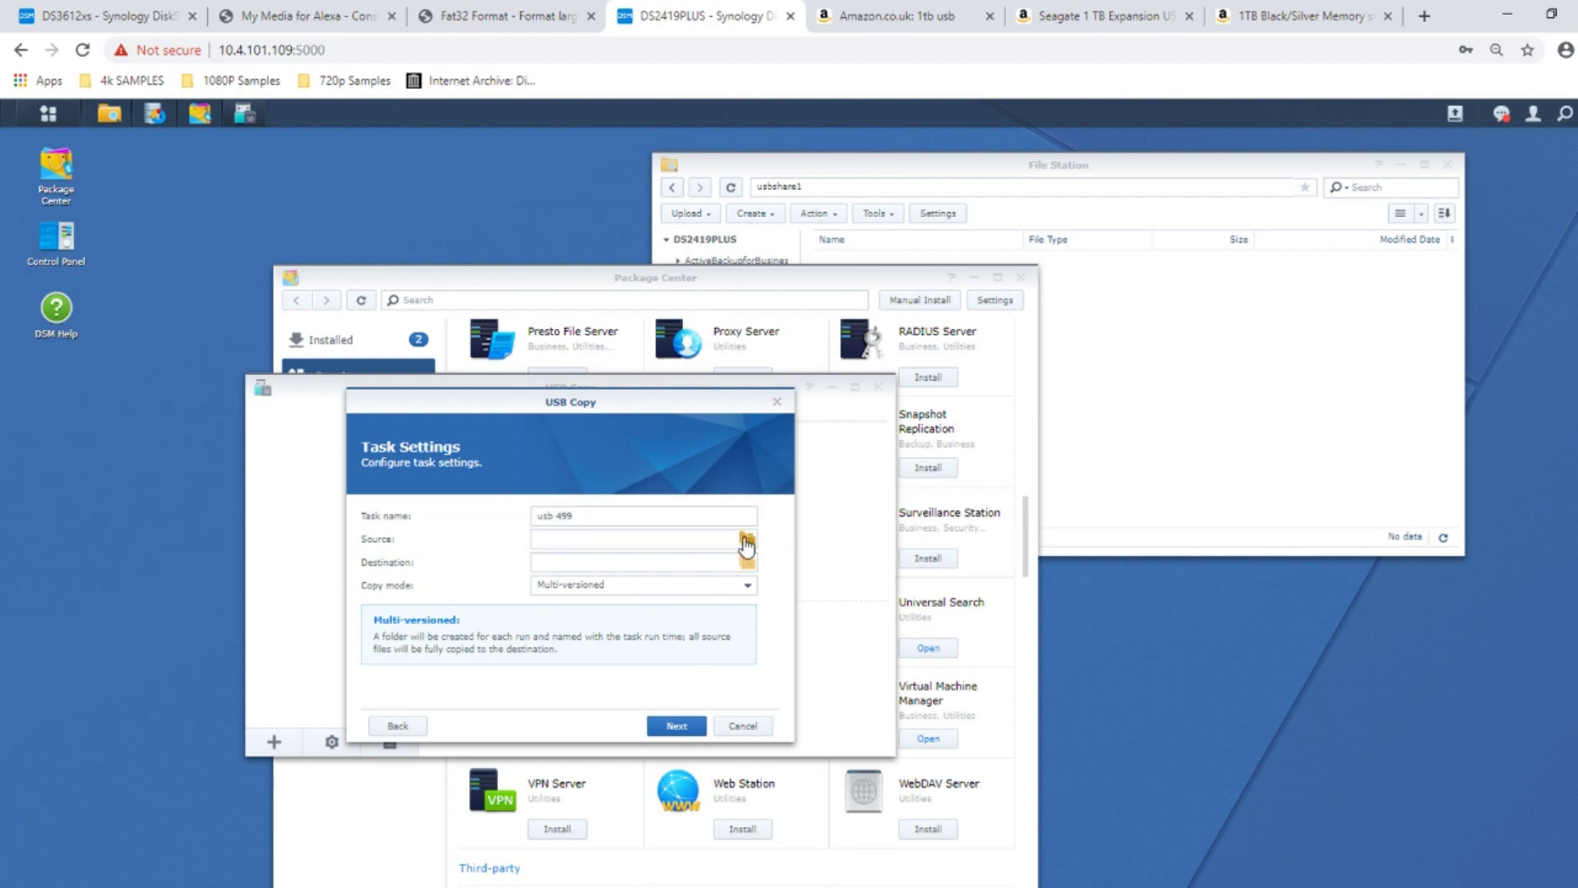
left_click(444, 511)
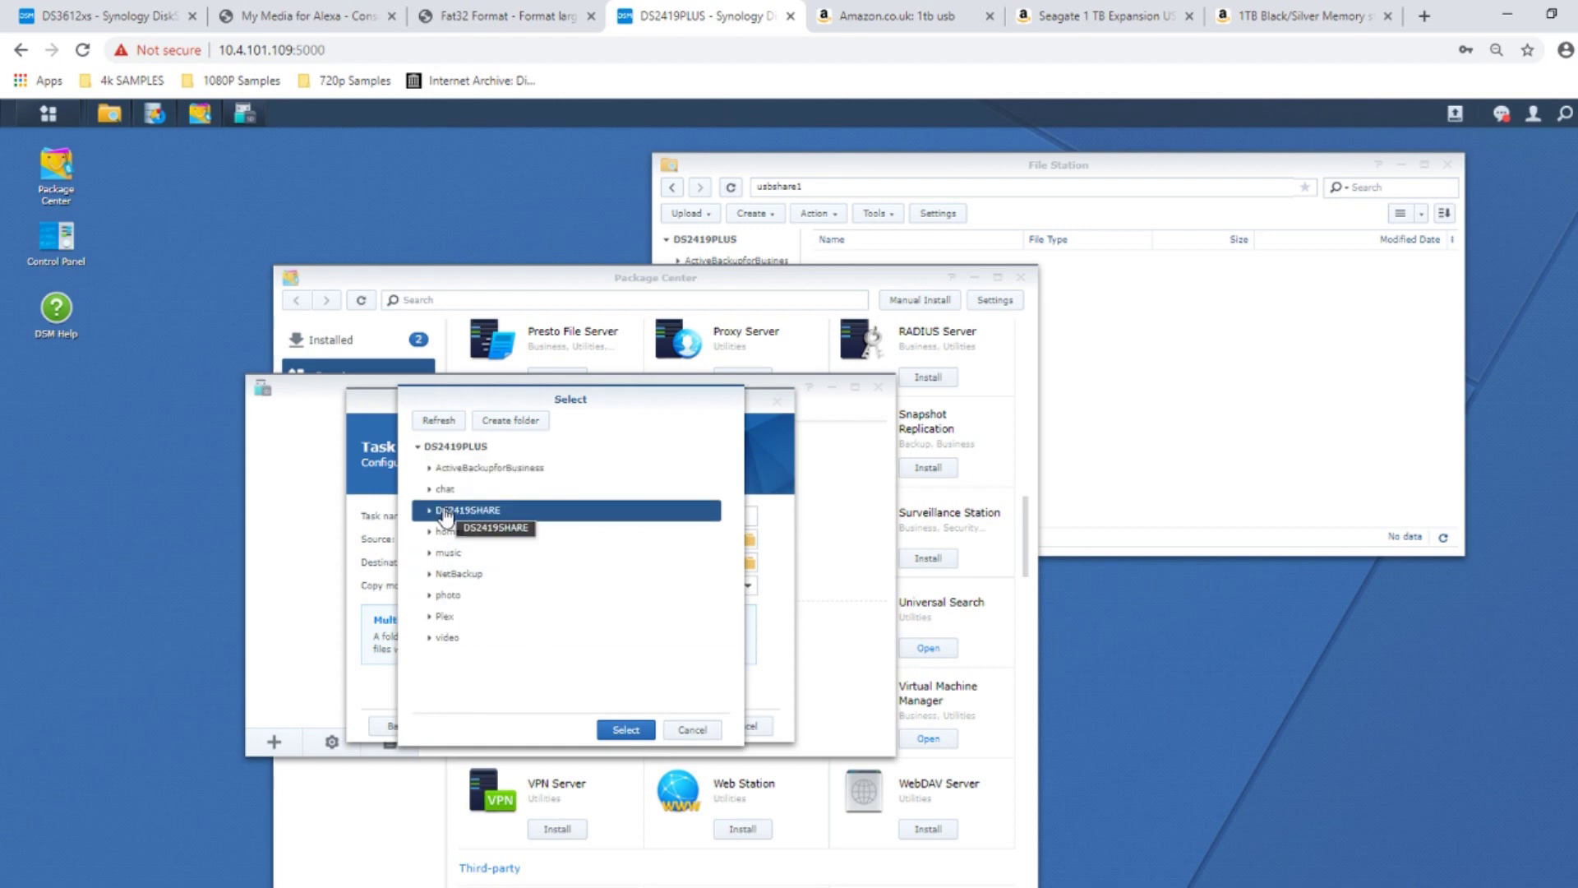
Step: Check DS2419SHARE's size in File Station Properties, then confirm it as the export source folder
left_click(986, 170)
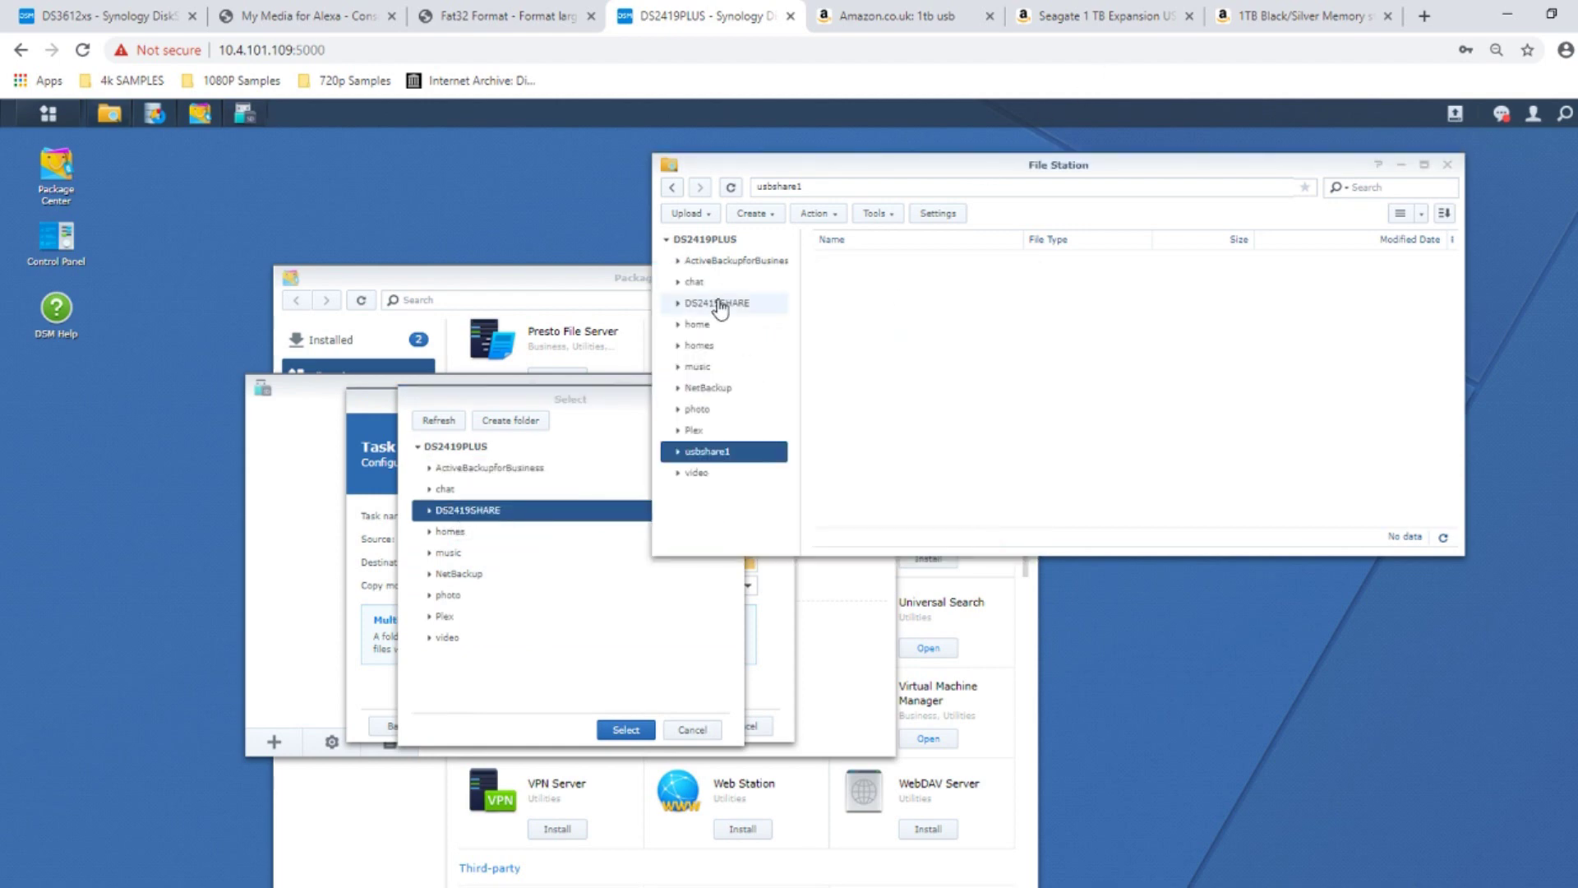
left_click(717, 303)
right_click(718, 306)
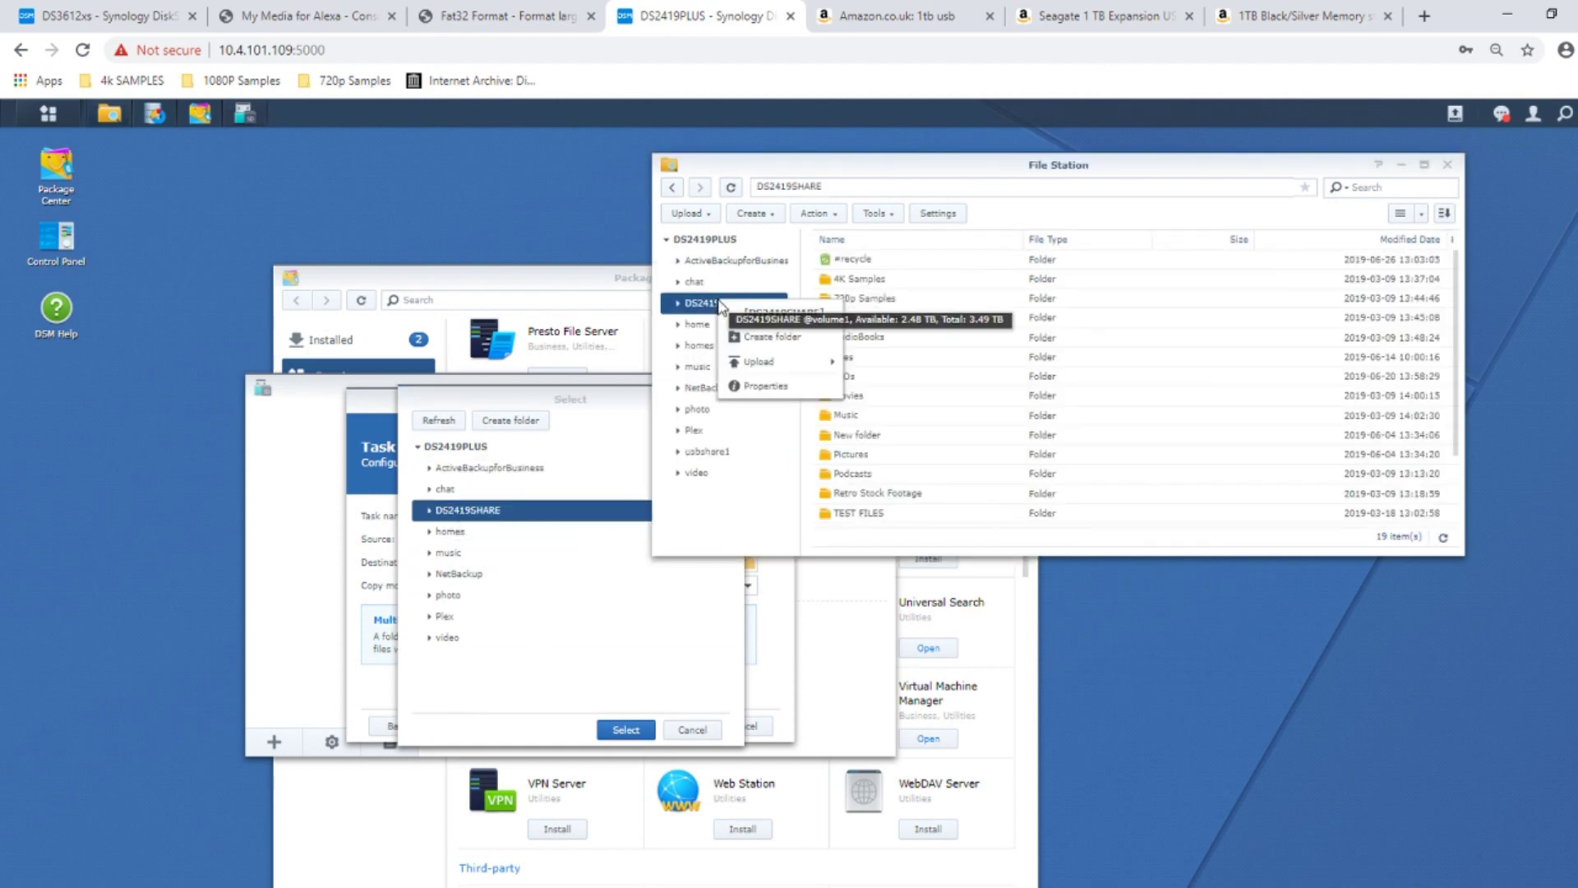
left_click(753, 388)
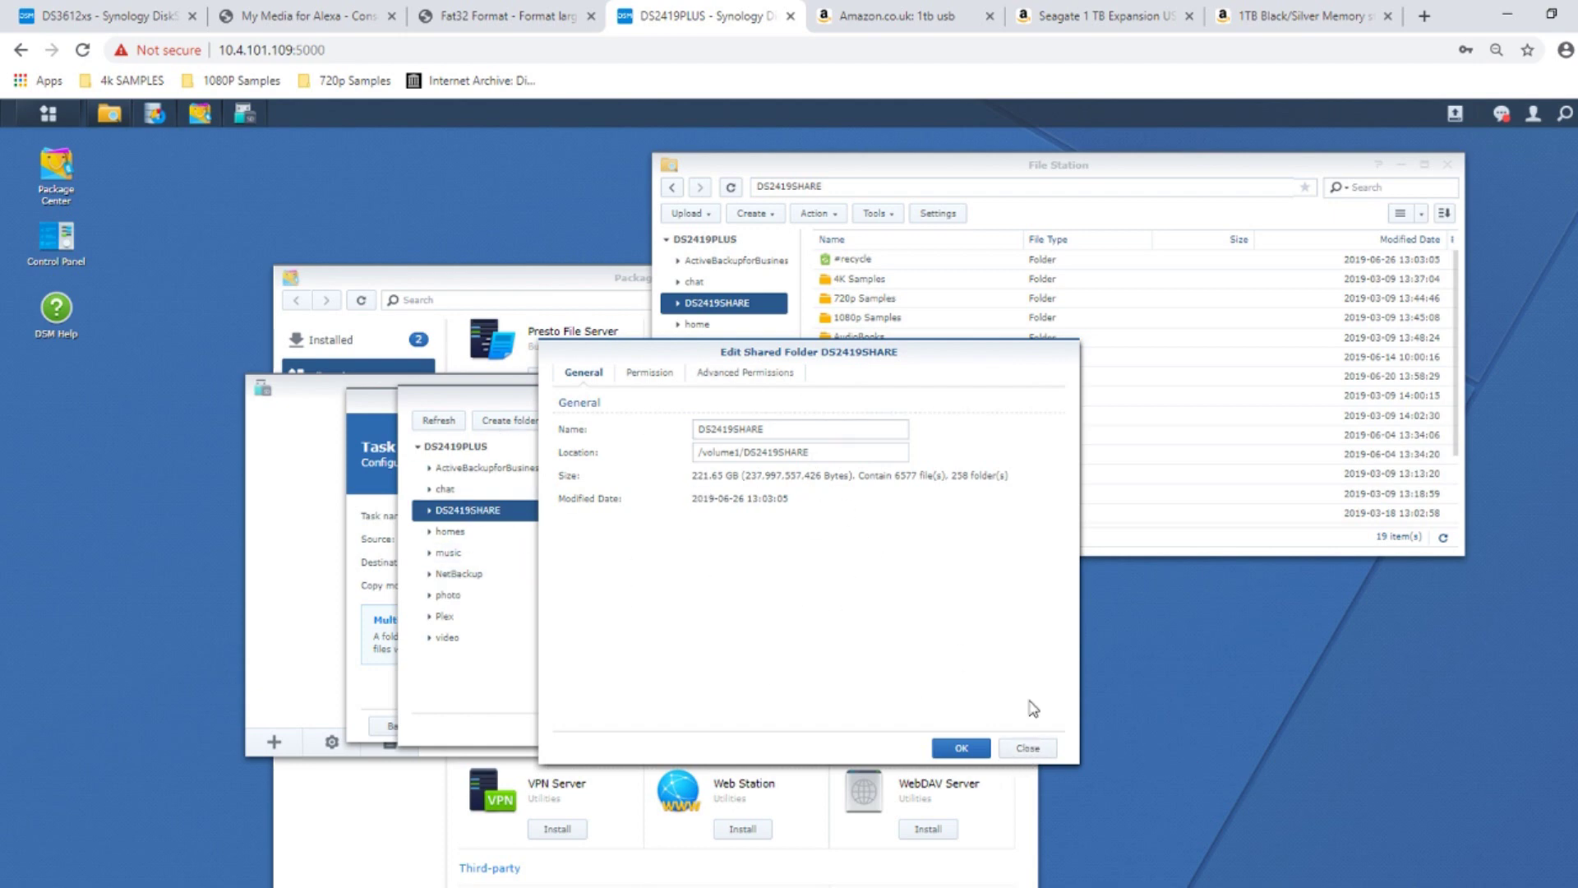
left_click_drag(930, 359, 1385, 463)
left_click(620, 399)
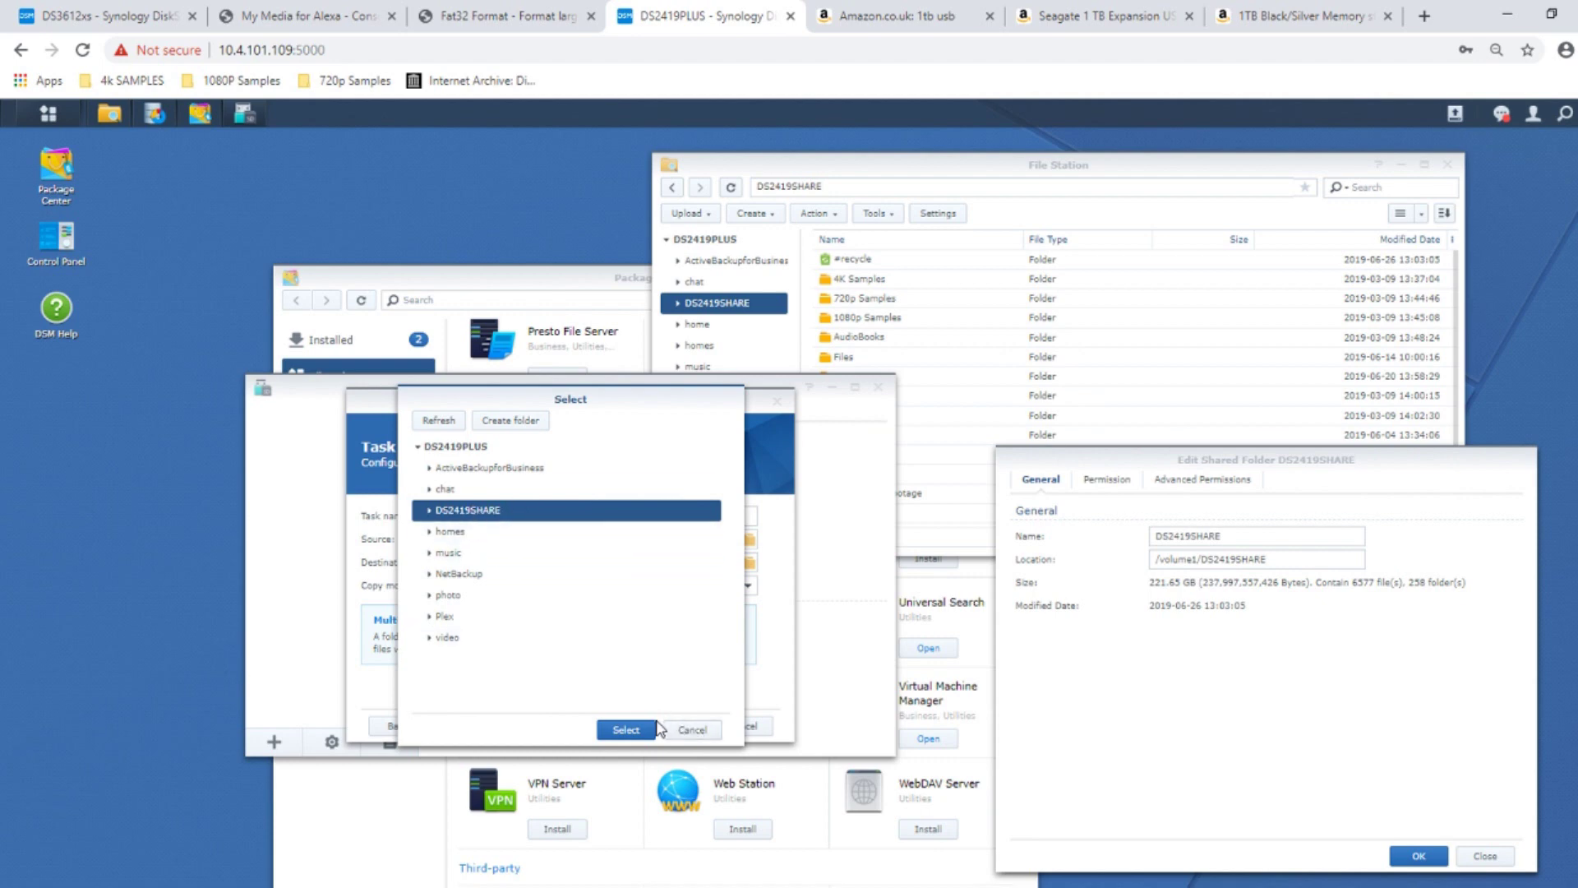
left_click(623, 728)
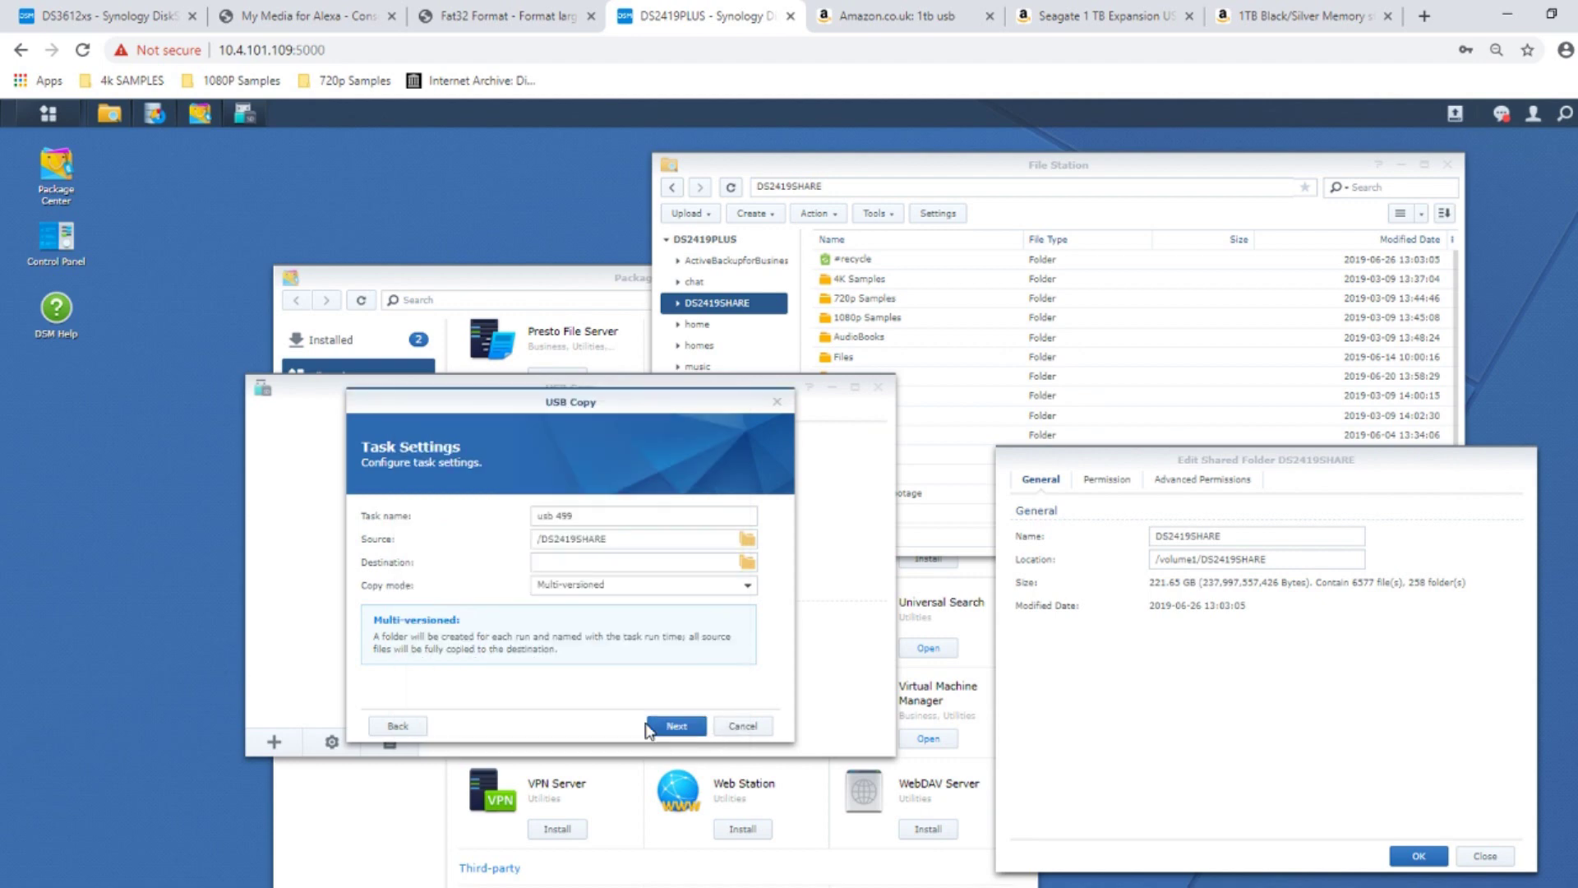
Step: Set the export task's destination folder to usbshare1
left_click(747, 561)
left_click(473, 465)
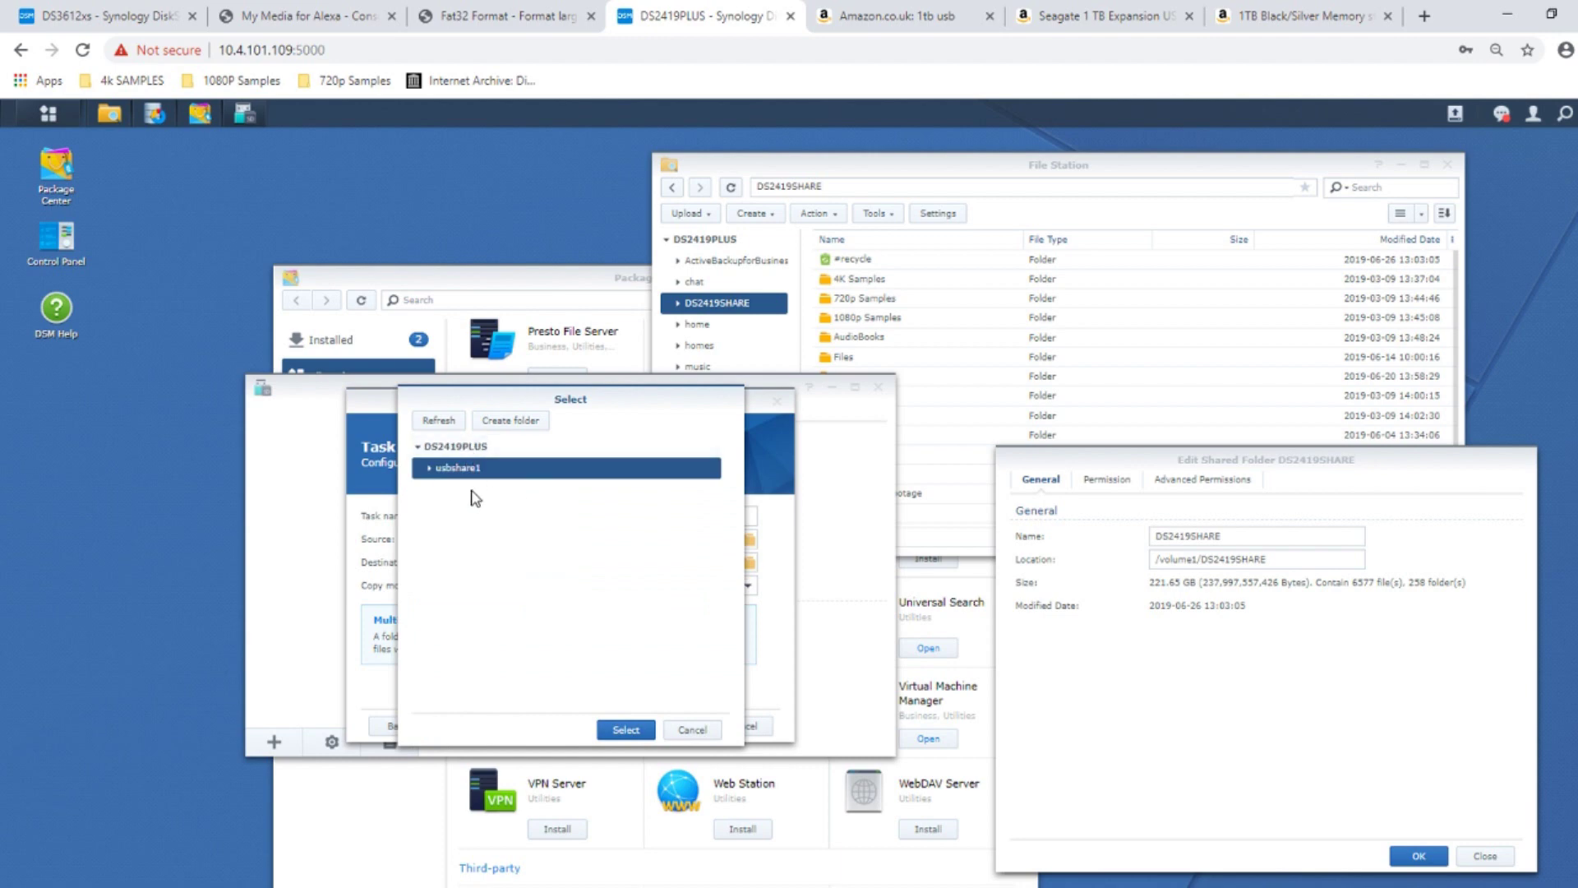
left_click(430, 468)
left_click(635, 732)
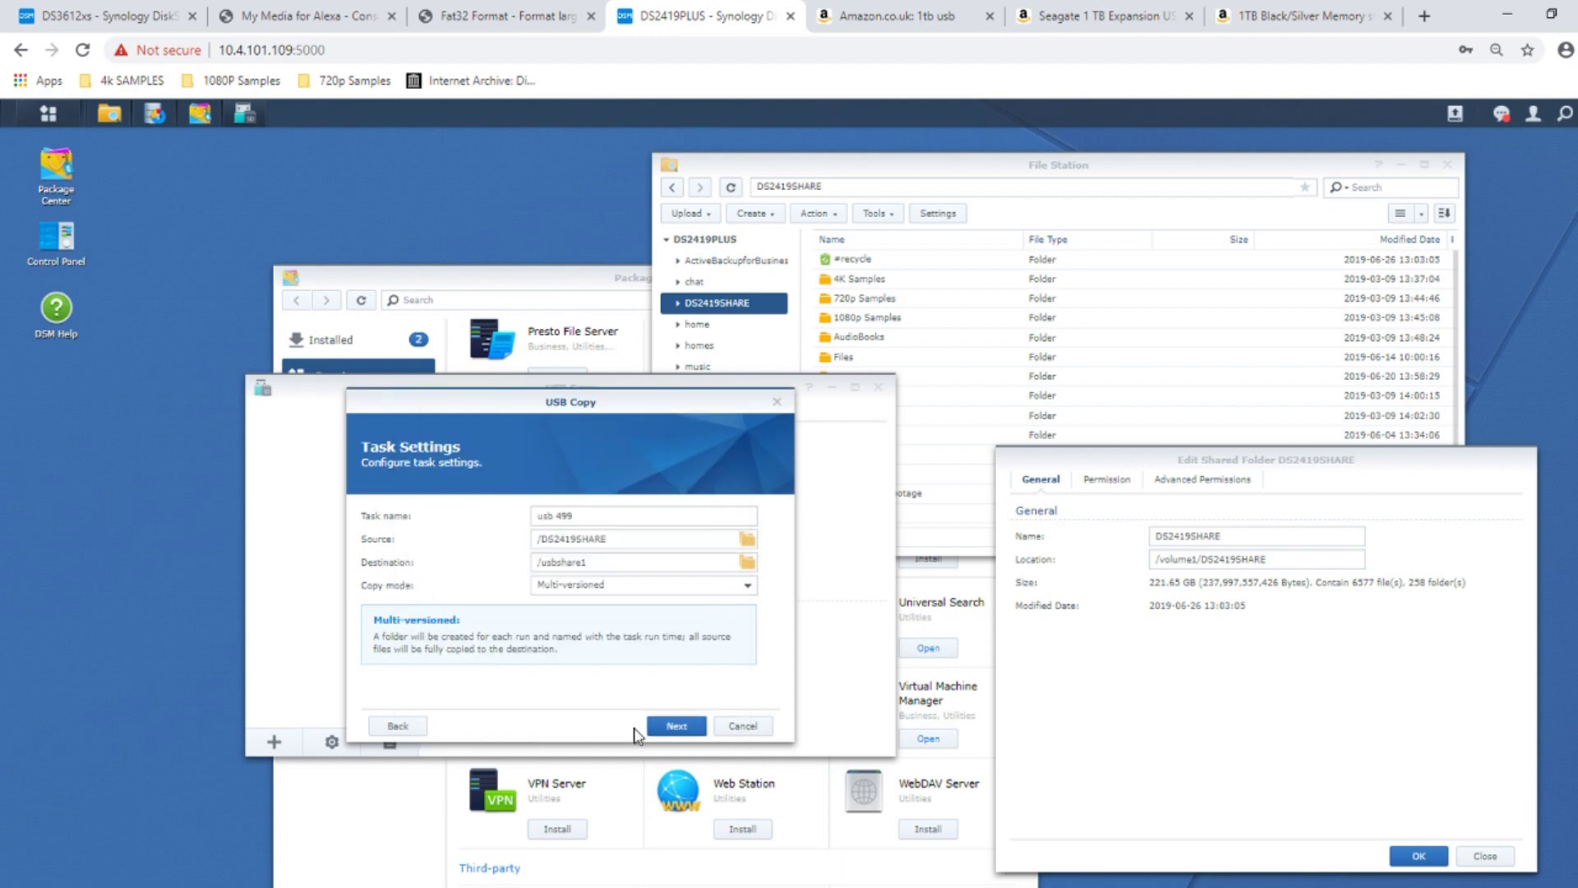
left_click(677, 726)
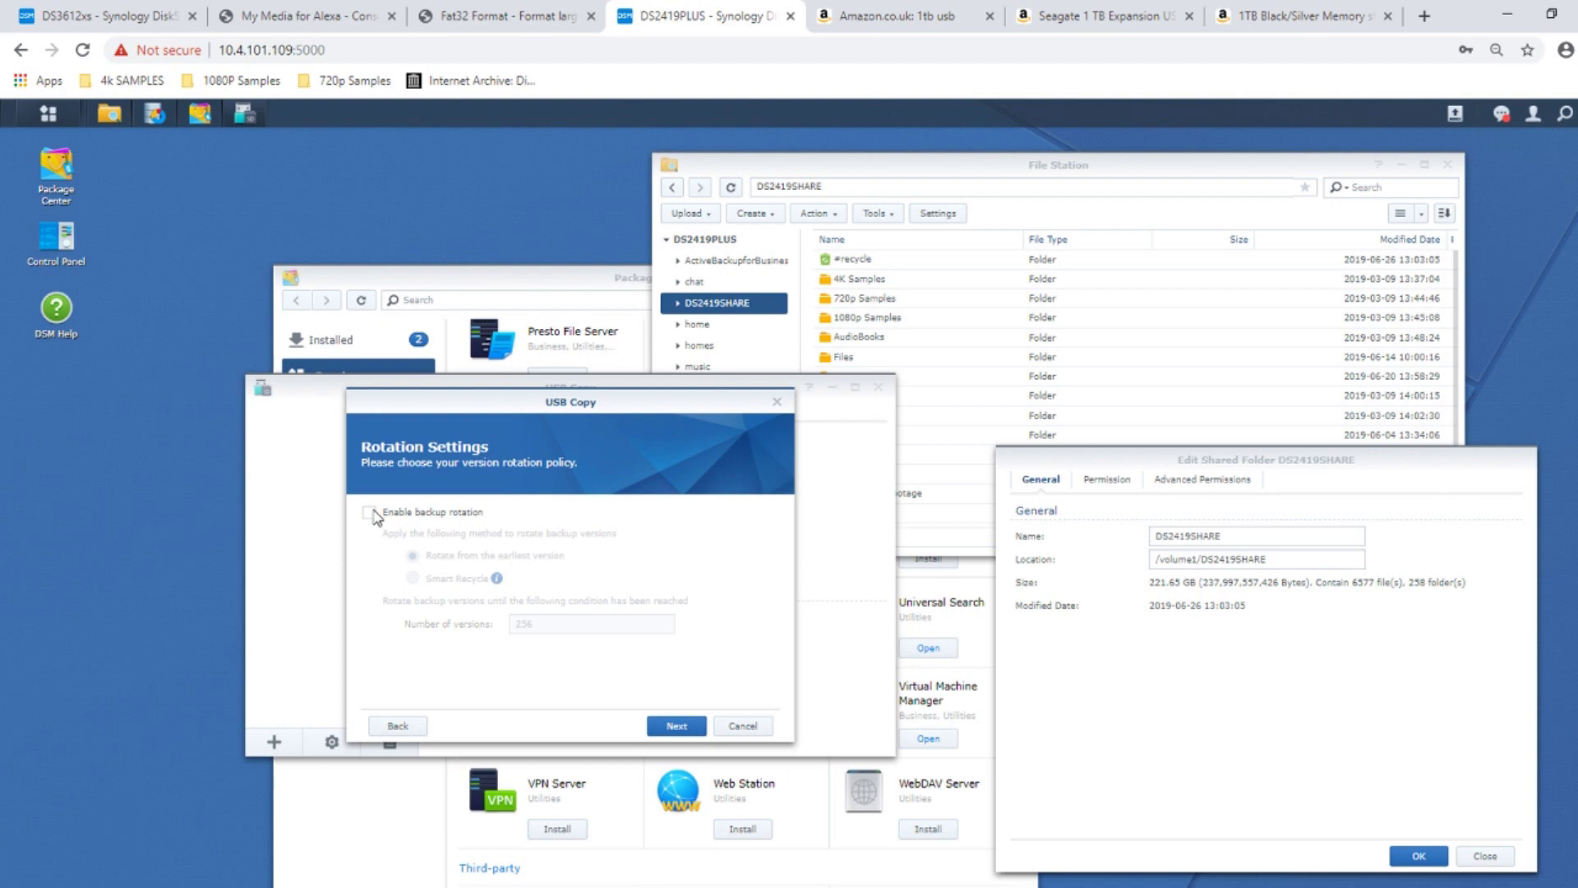
Step: Leave rotation off, enable ejecting the USB stick after copying, and apply to create the task
left_click(687, 726)
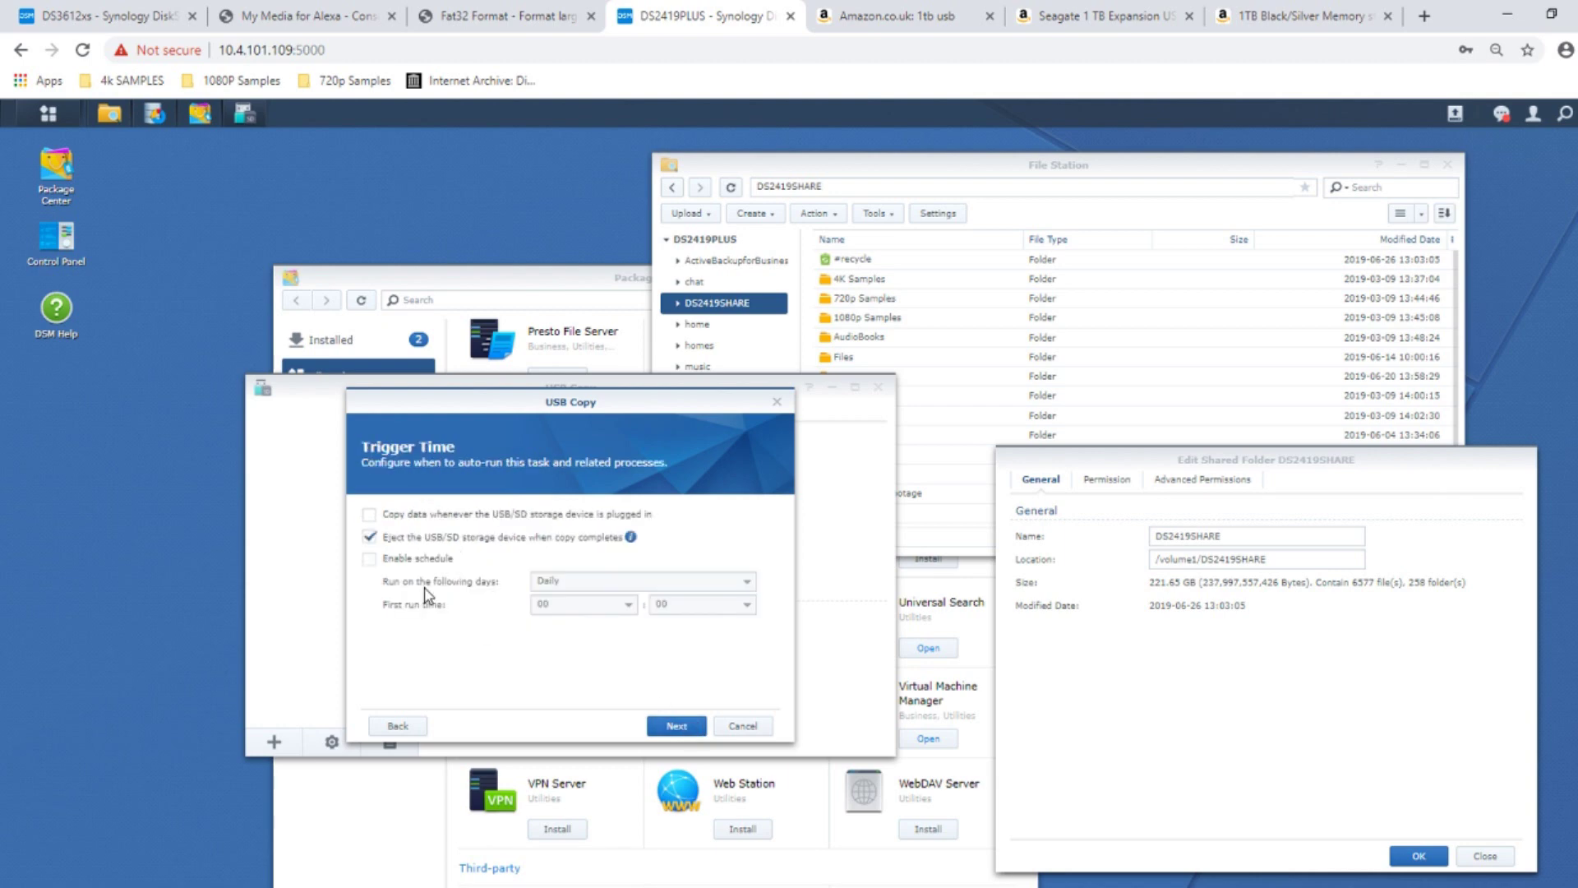
left_click(369, 538)
left_click(669, 726)
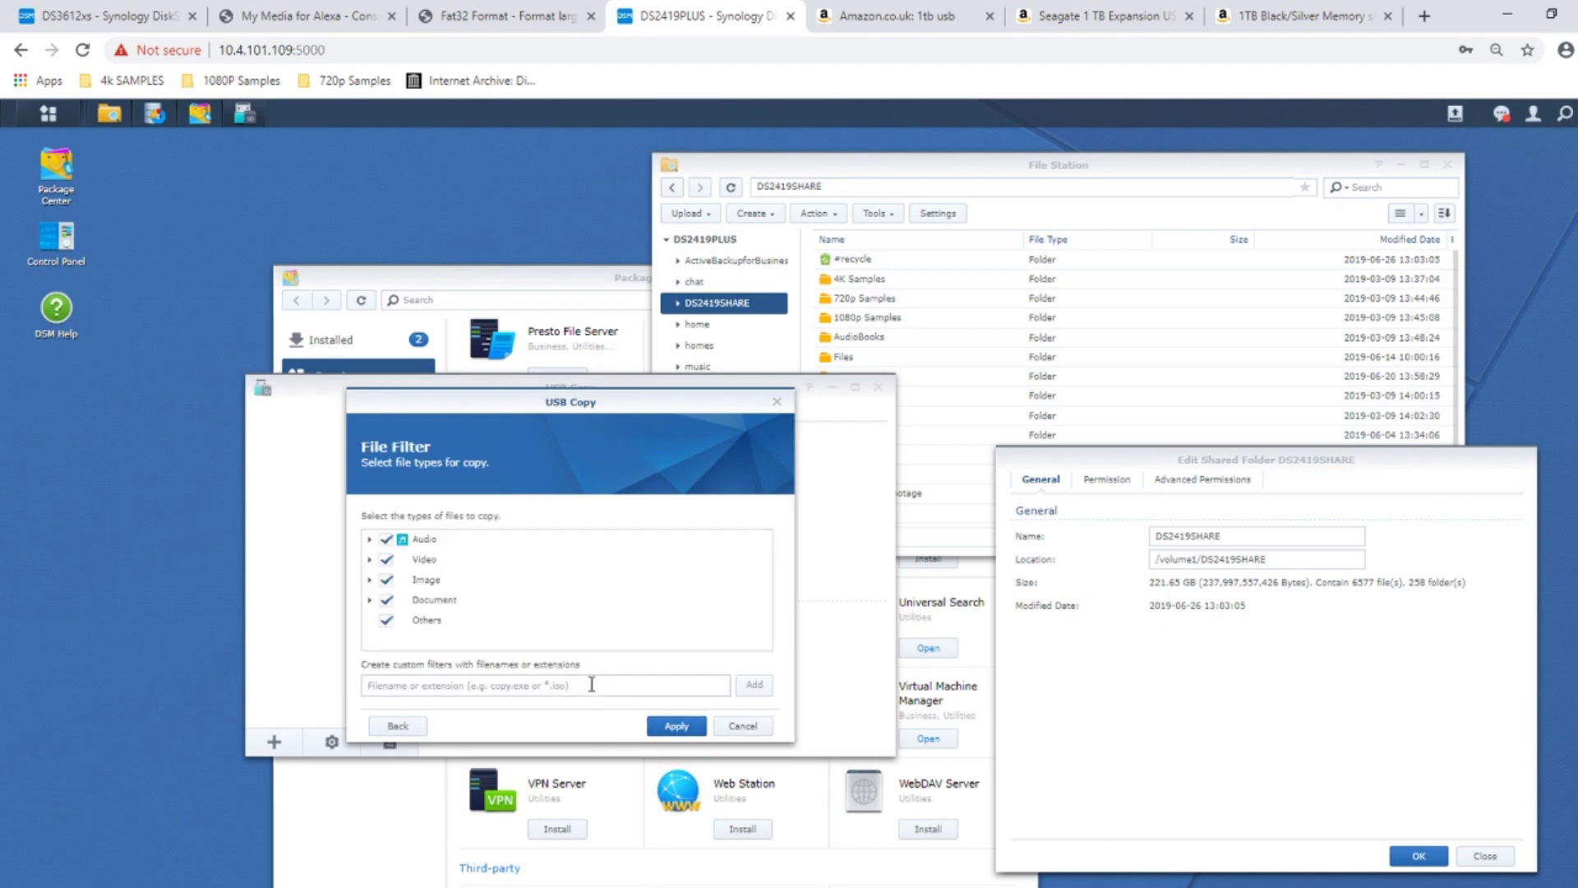
left_click(696, 726)
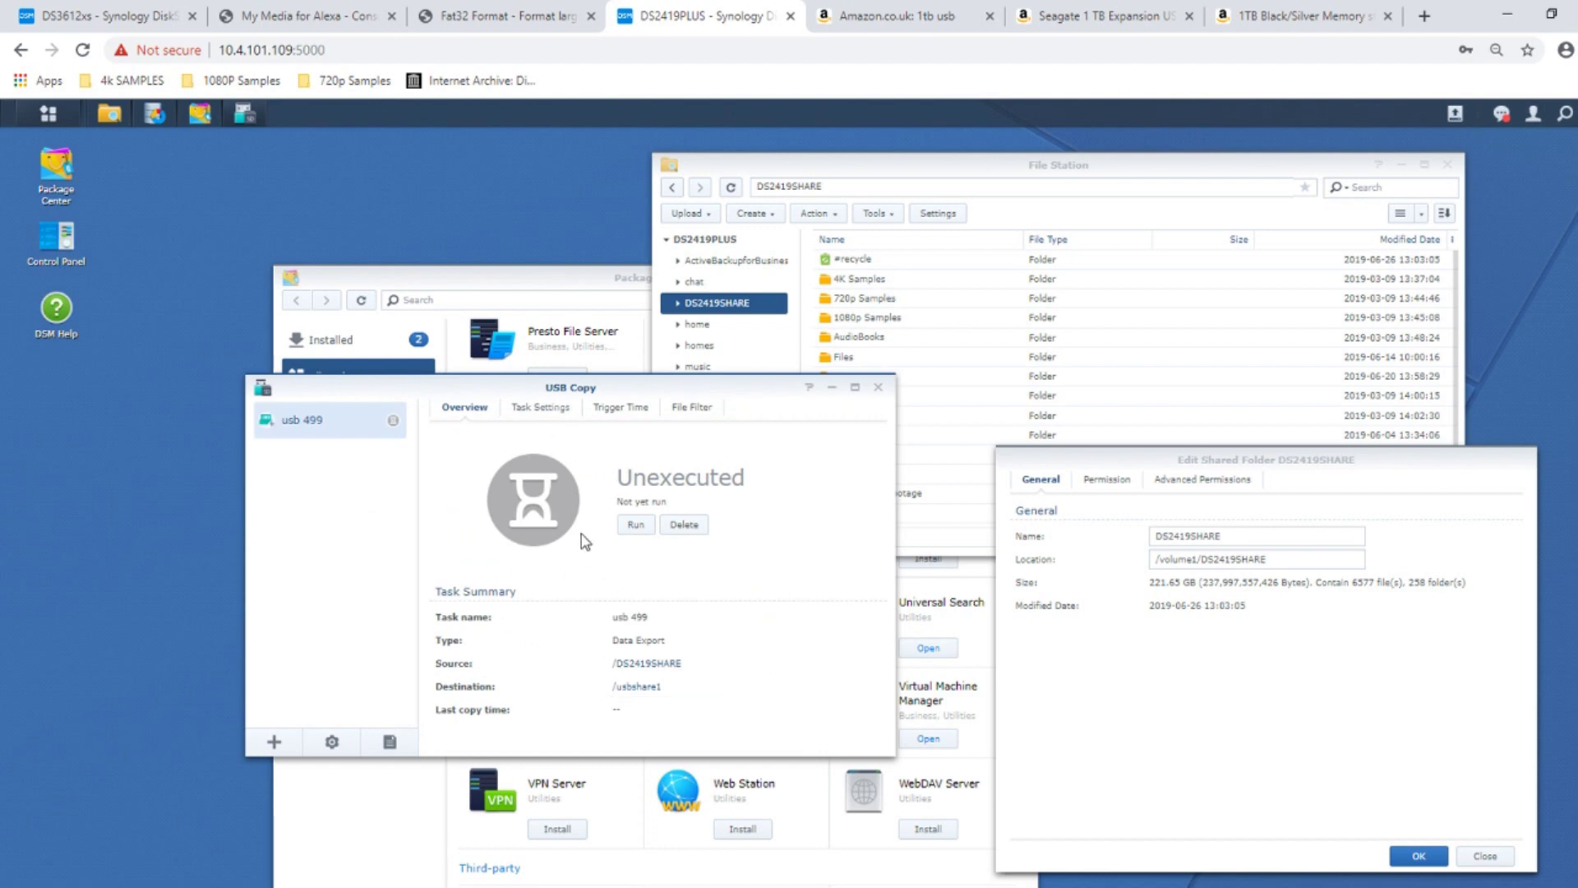
Step: Run the usb 499 export task, check the DSM notifications, and enlarge the USB Copy window
left_click(636, 530)
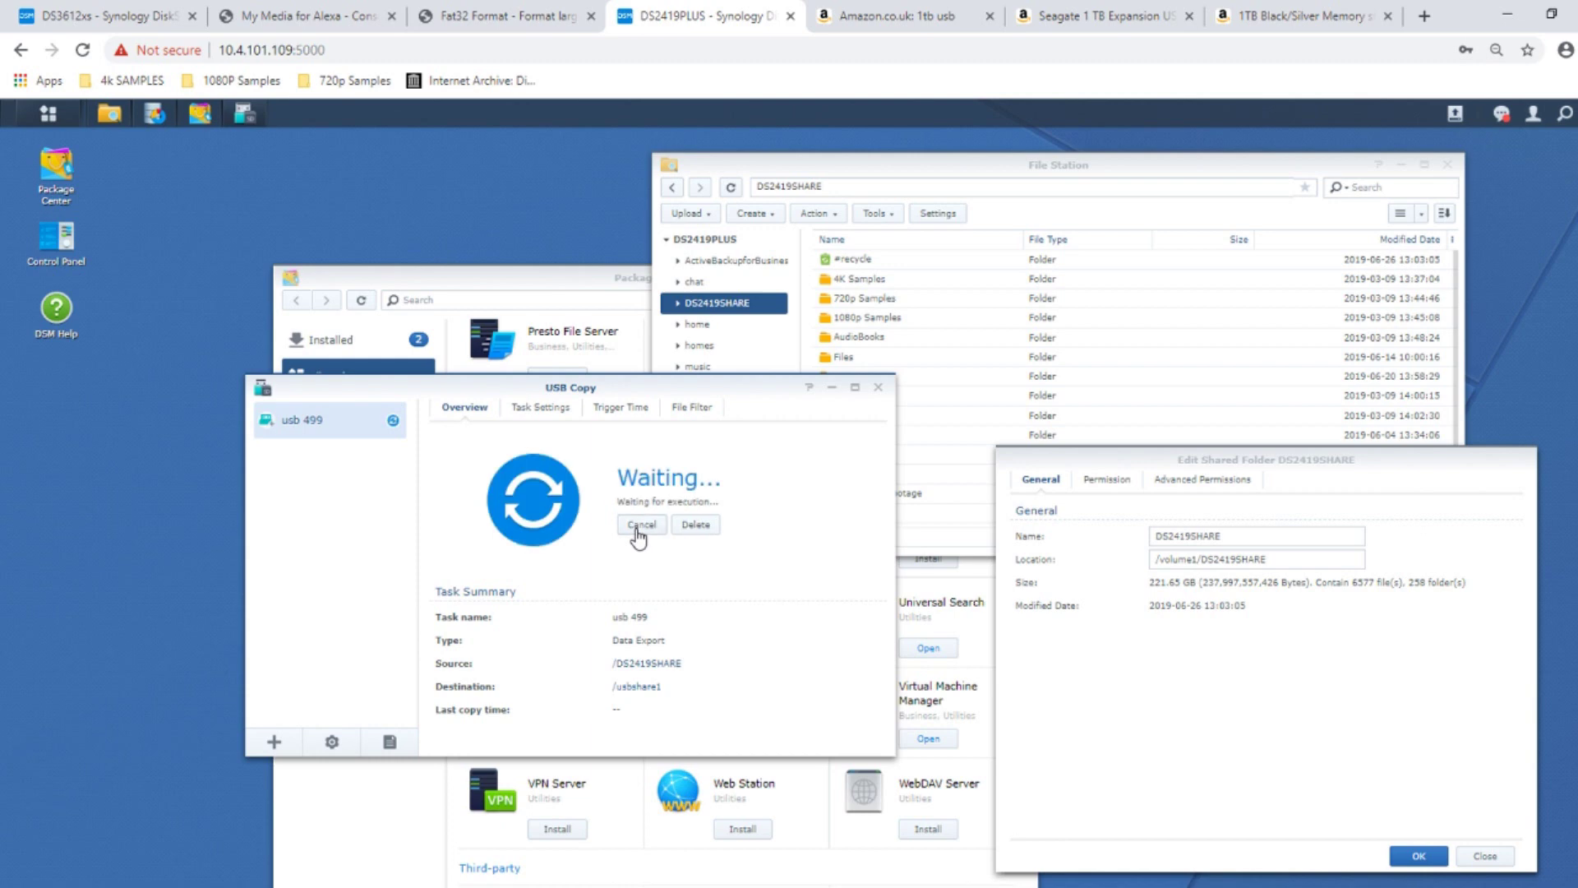
left_click(1502, 116)
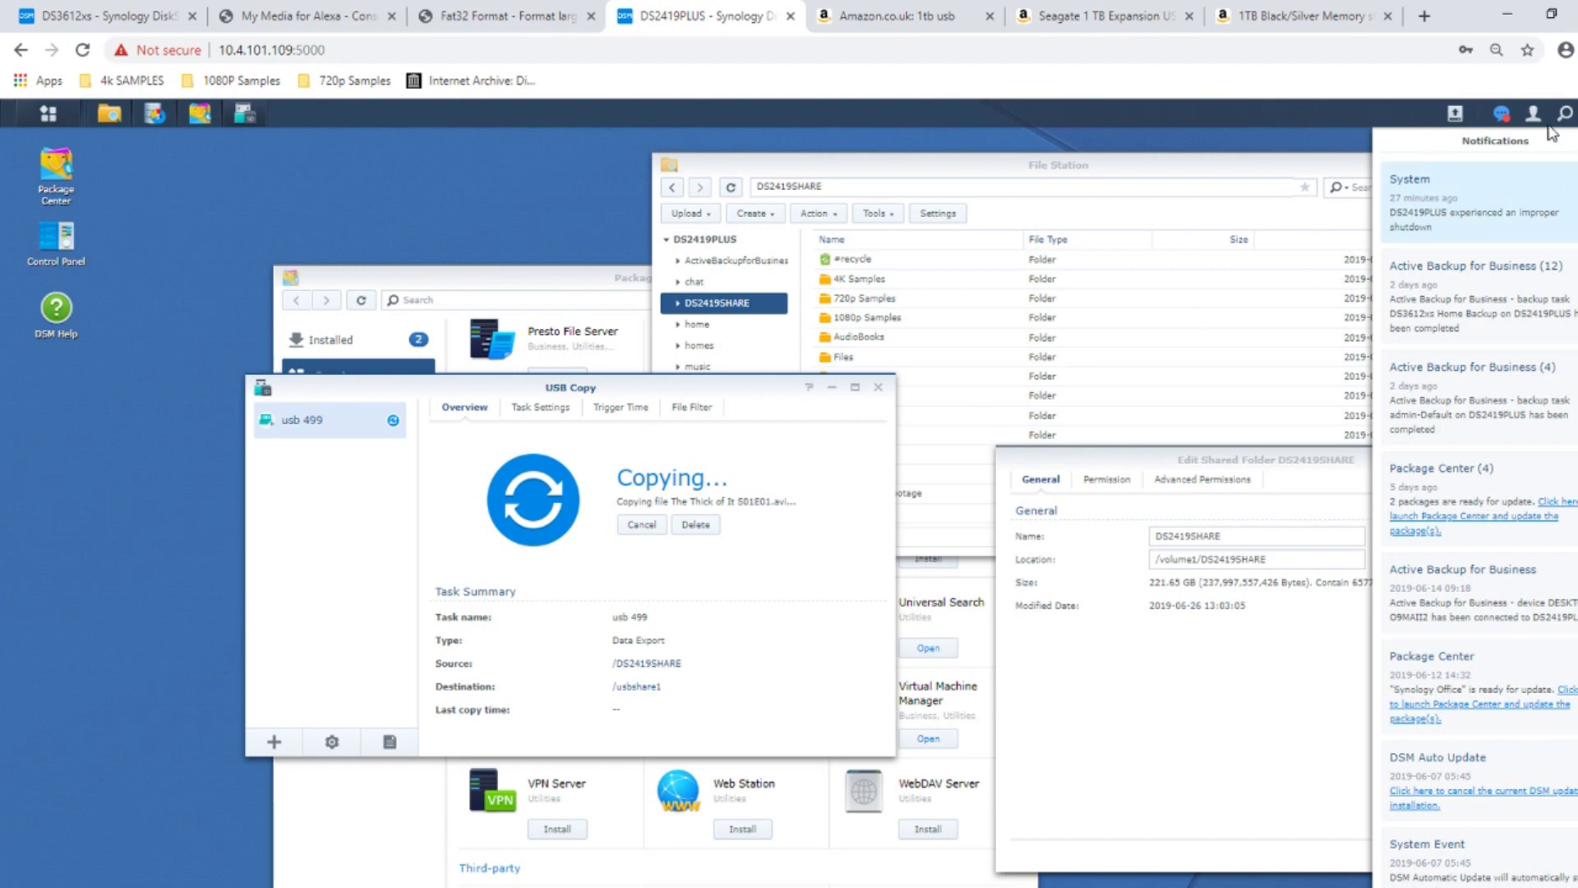
left_click(1502, 117)
left_click(1500, 118)
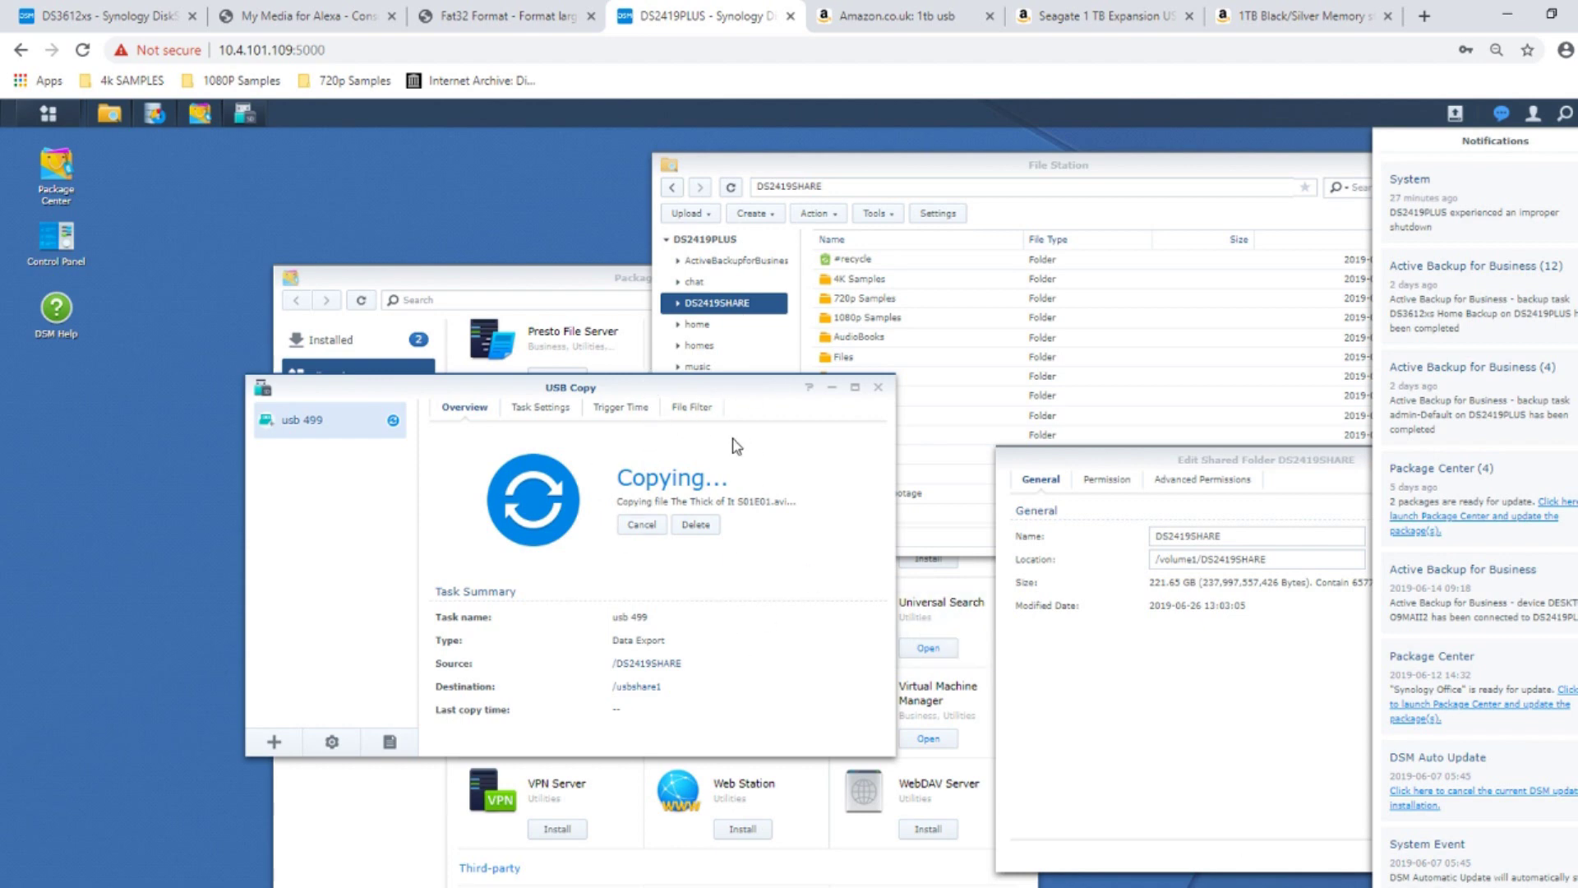
left_click_drag(888, 751, 1096, 811)
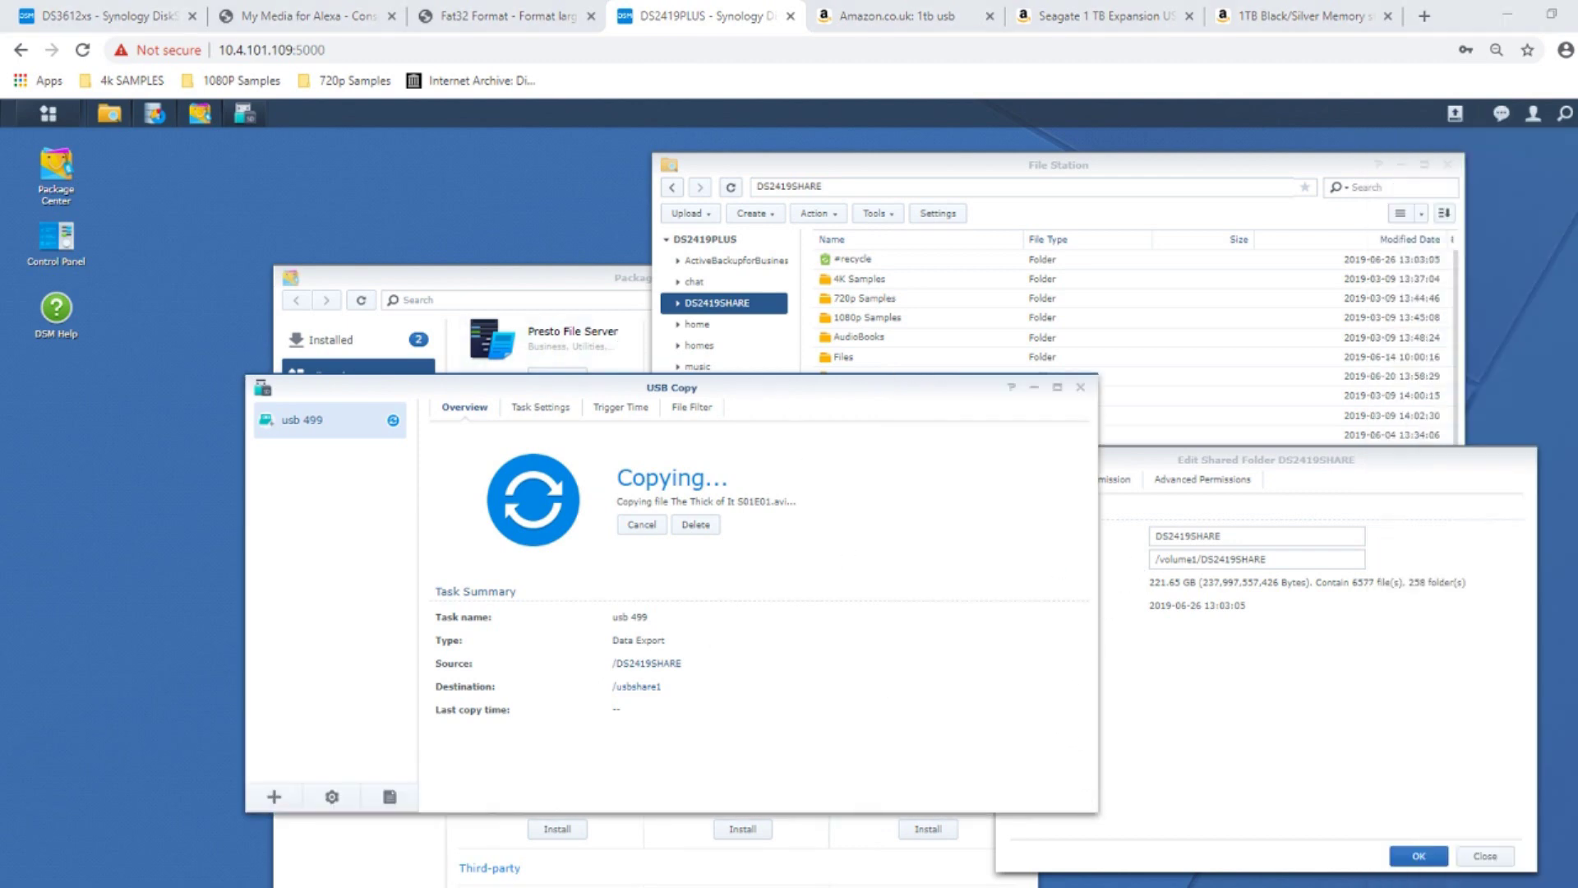
key("super")
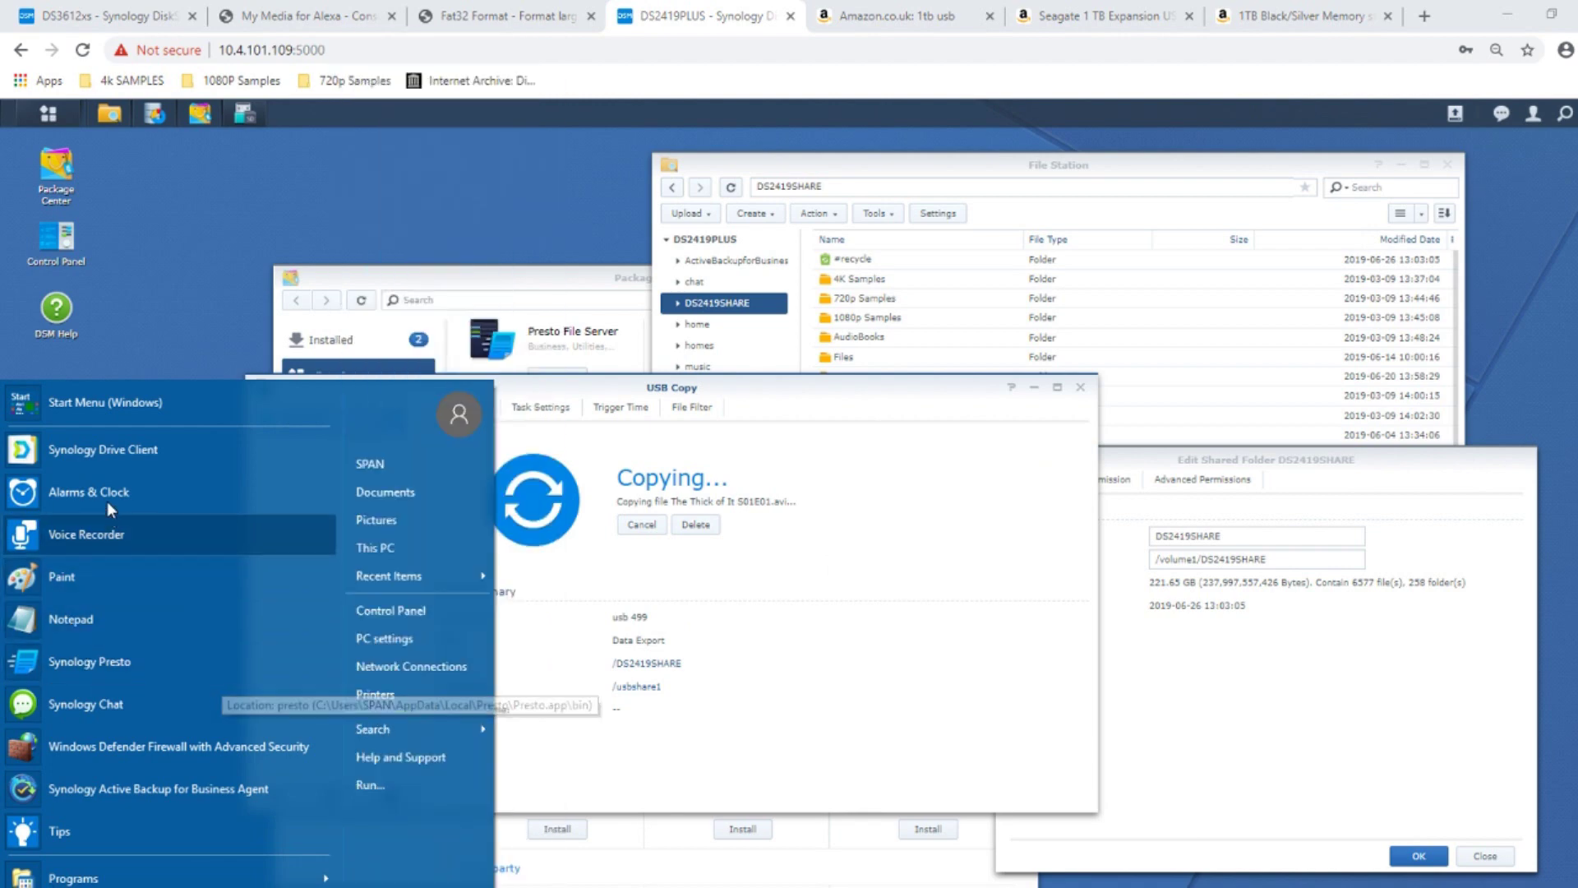
Step: Start the Alarms & Clock stopwatch to time the copy and move its window lower
left_click(107, 495)
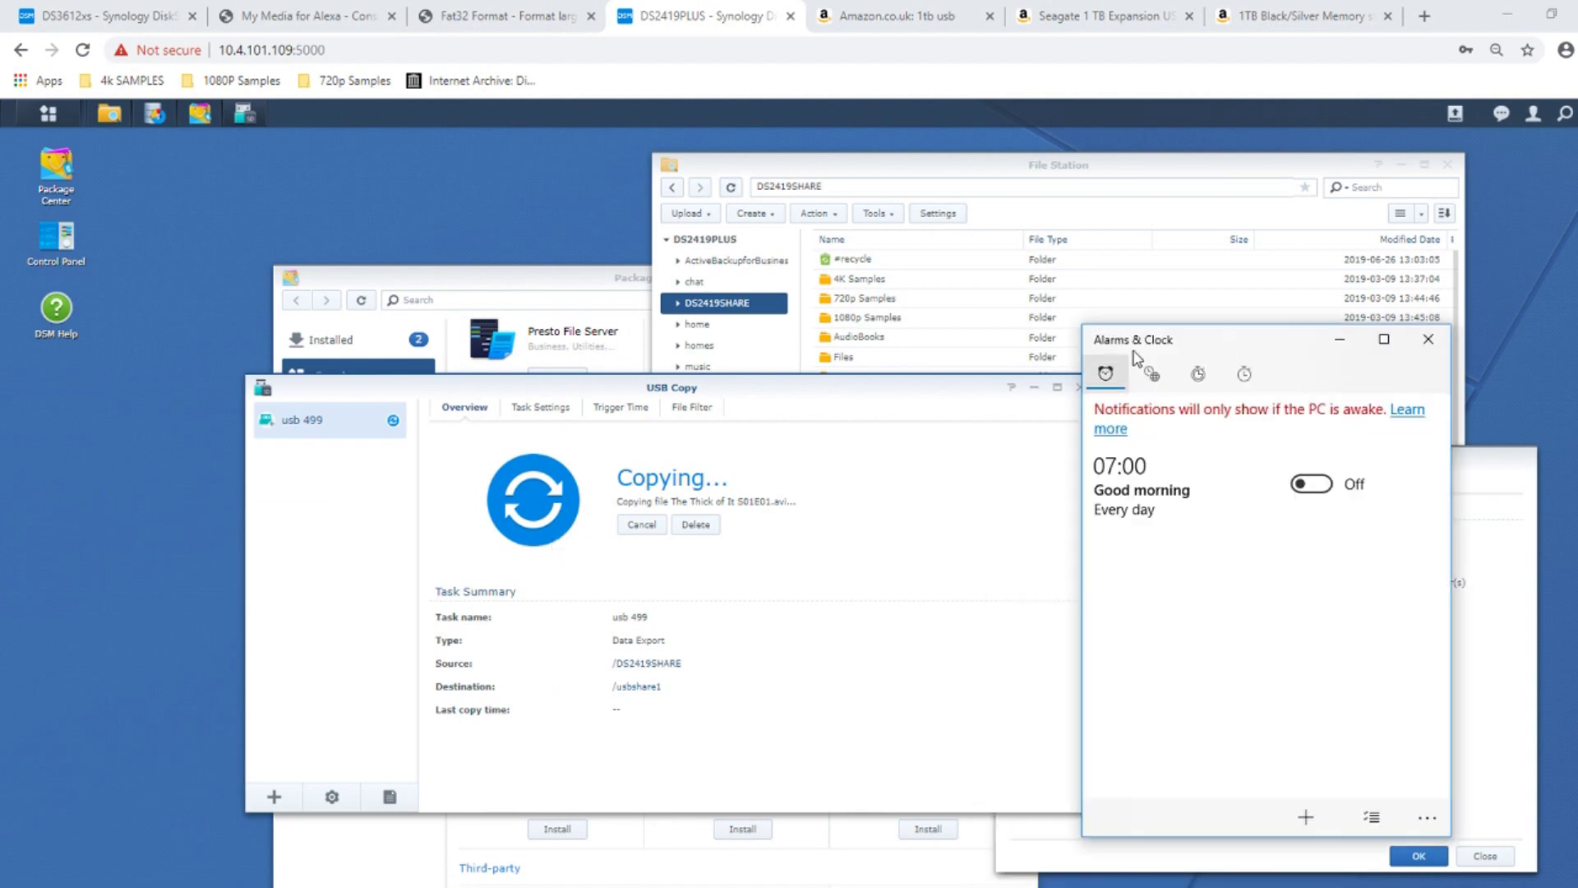
left_click(1244, 373)
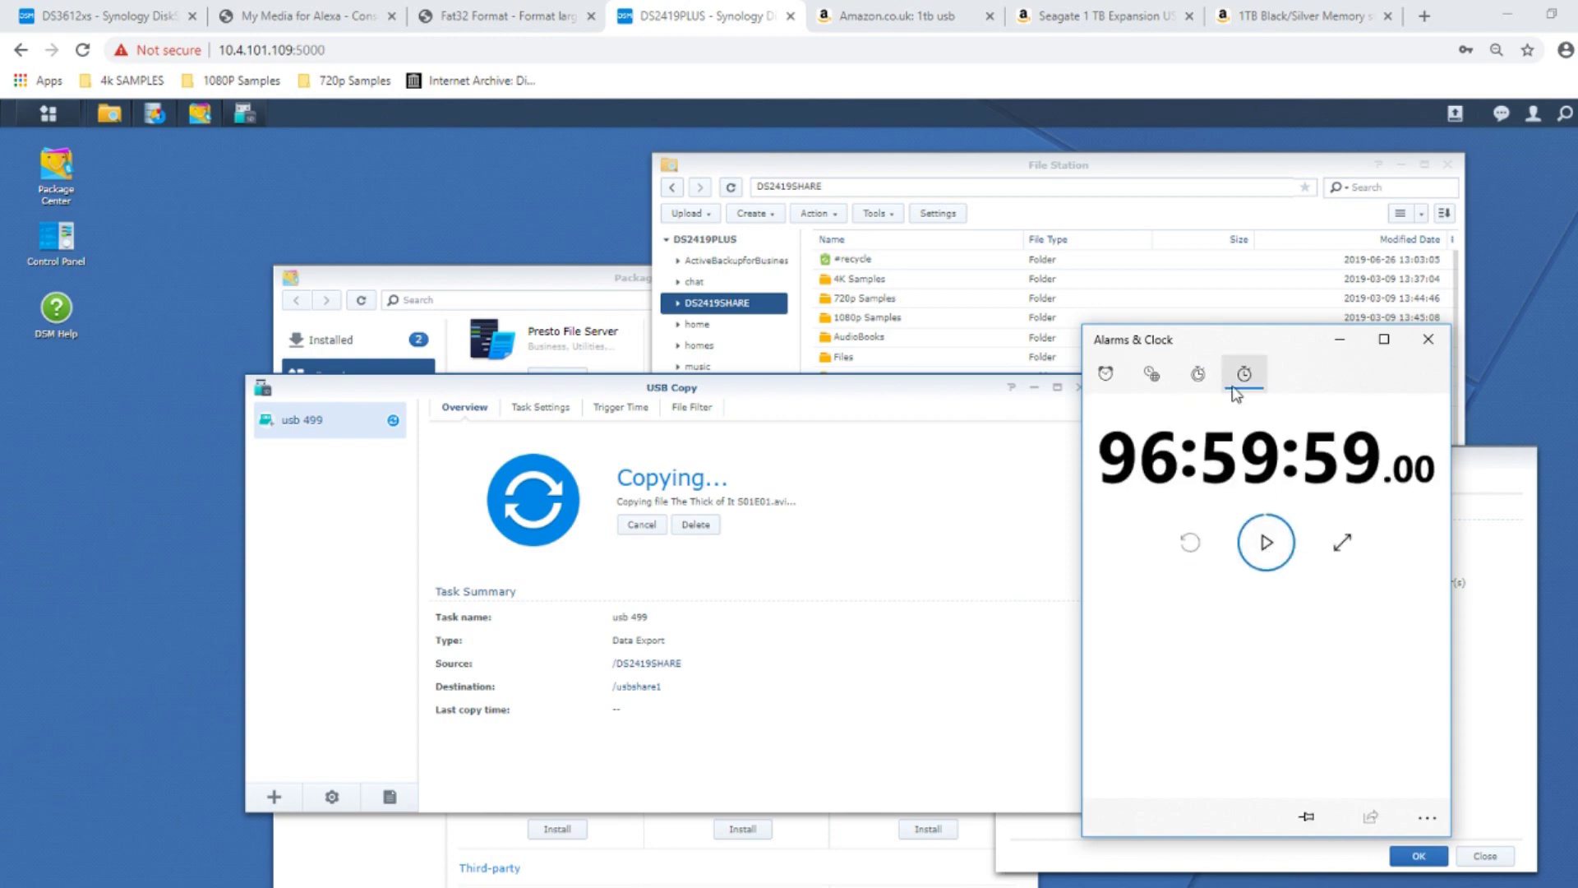
left_click(1203, 375)
left_click(1244, 374)
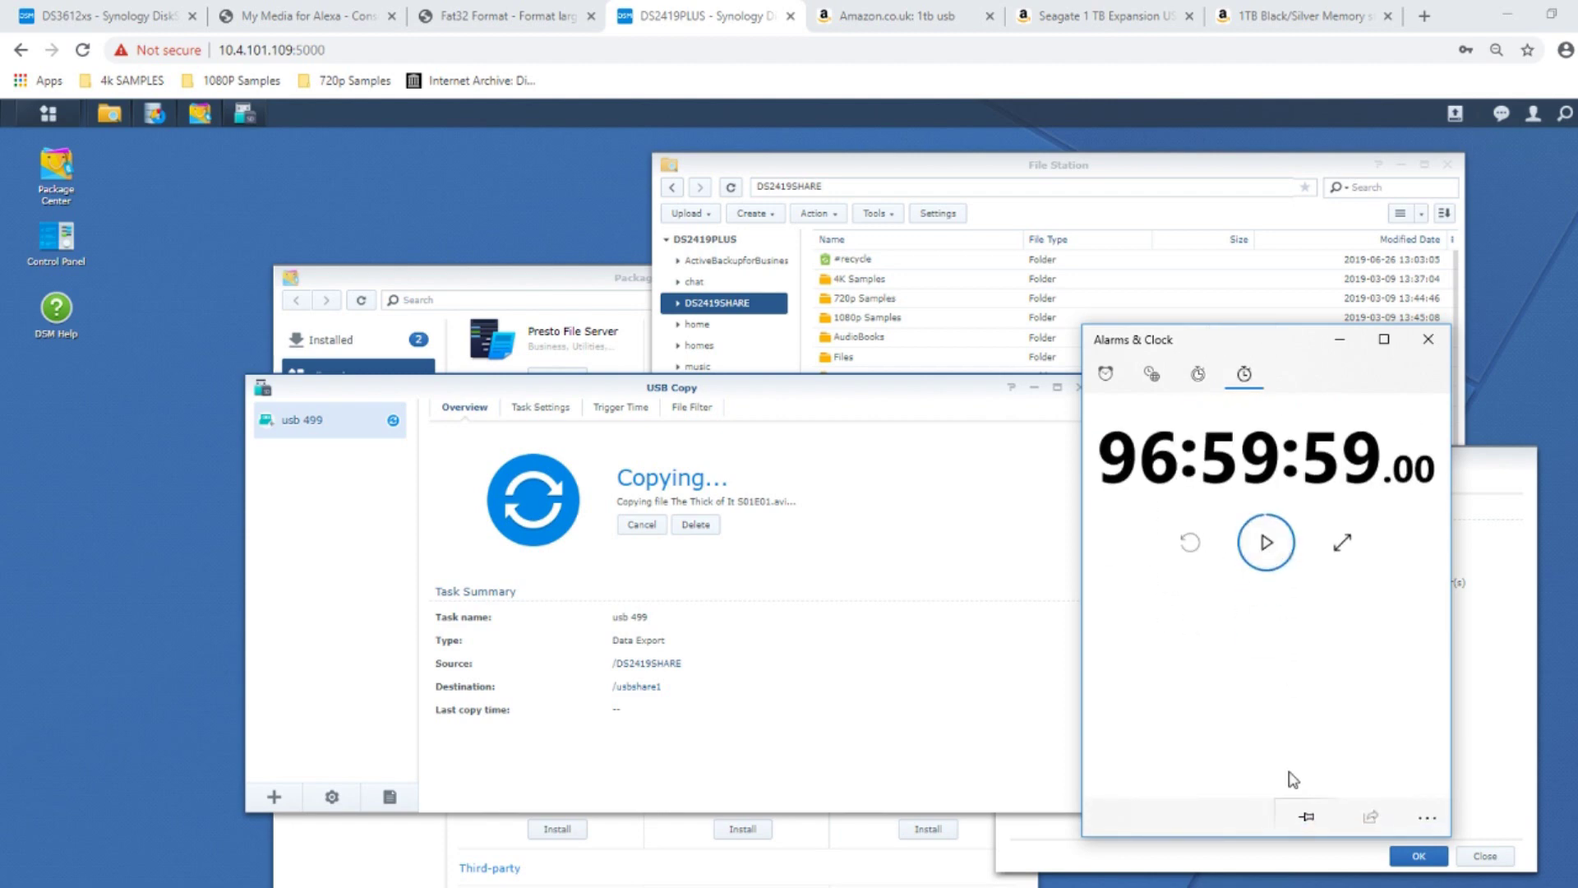
left_click(1265, 543)
left_click(1266, 542)
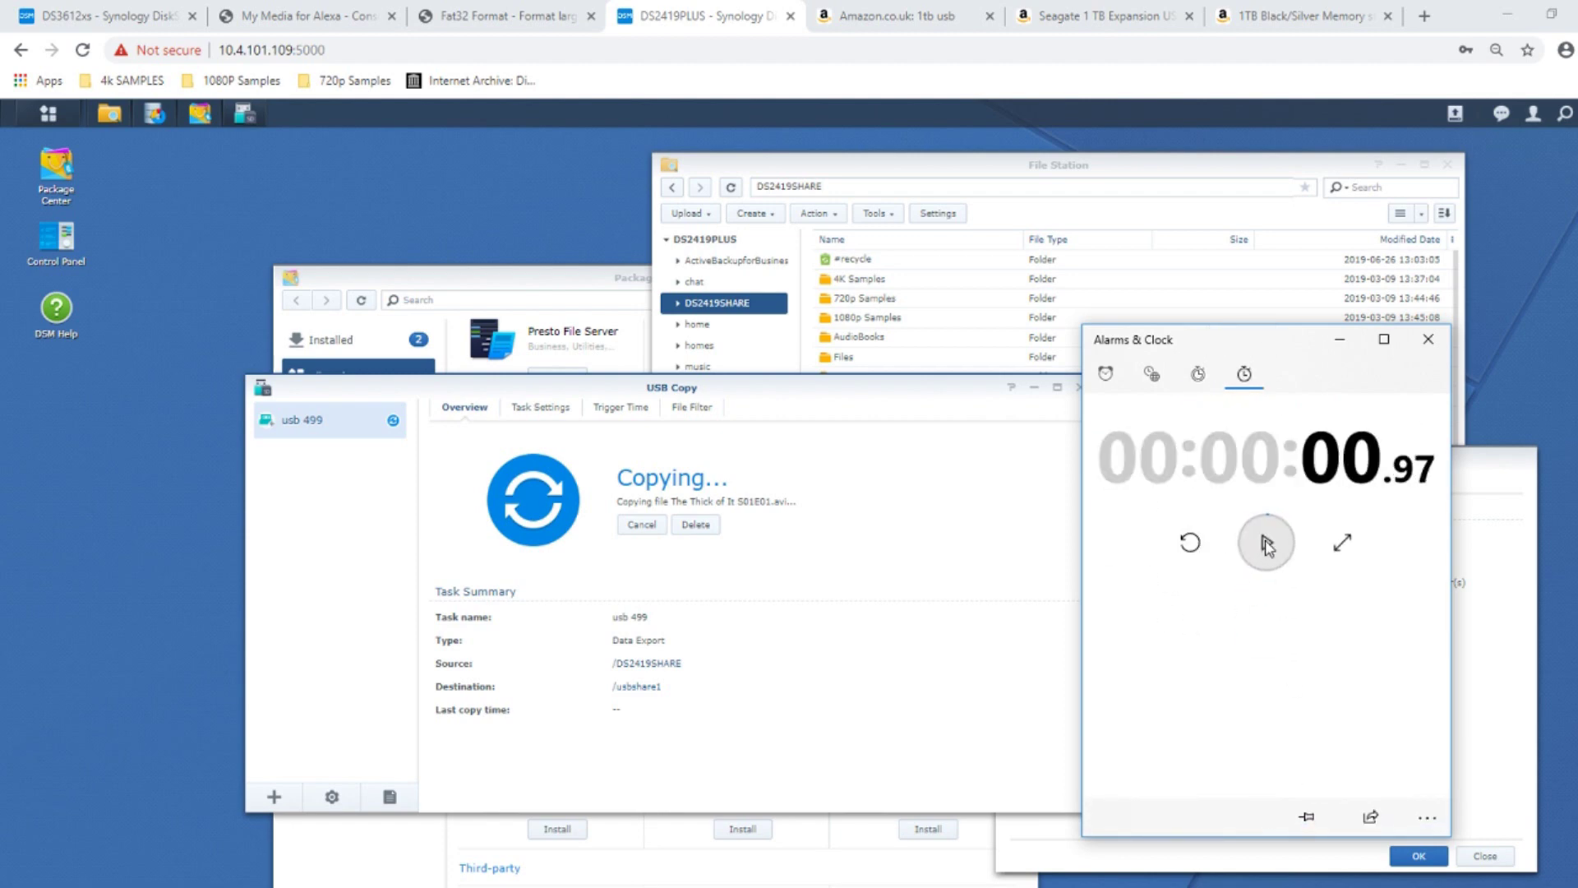
left_click(1265, 543)
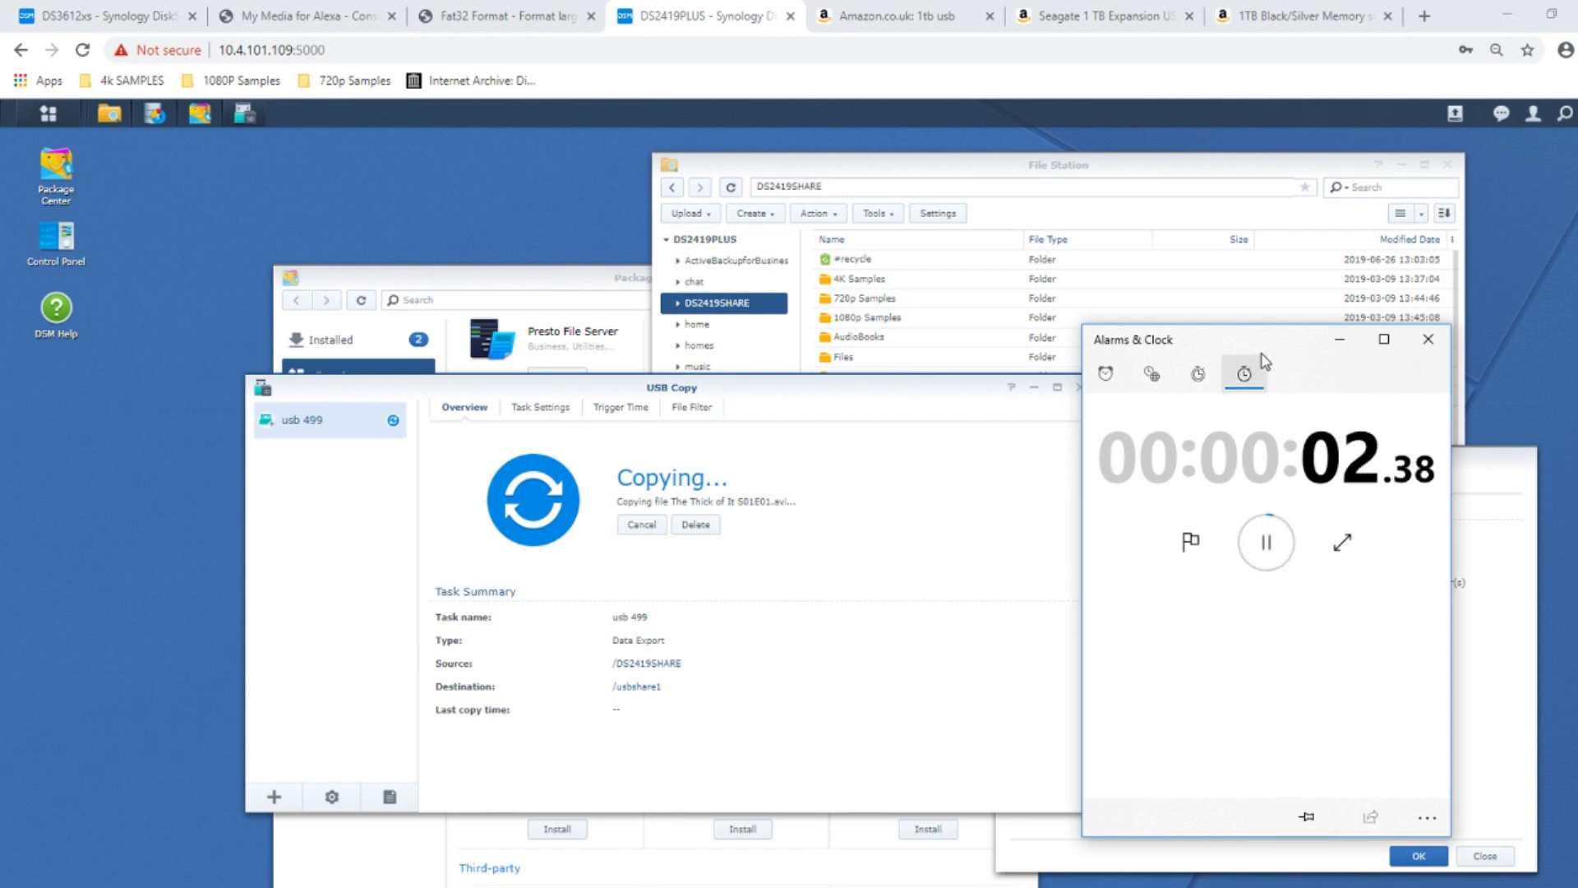
left_click_drag(1265, 349, 1118, 456)
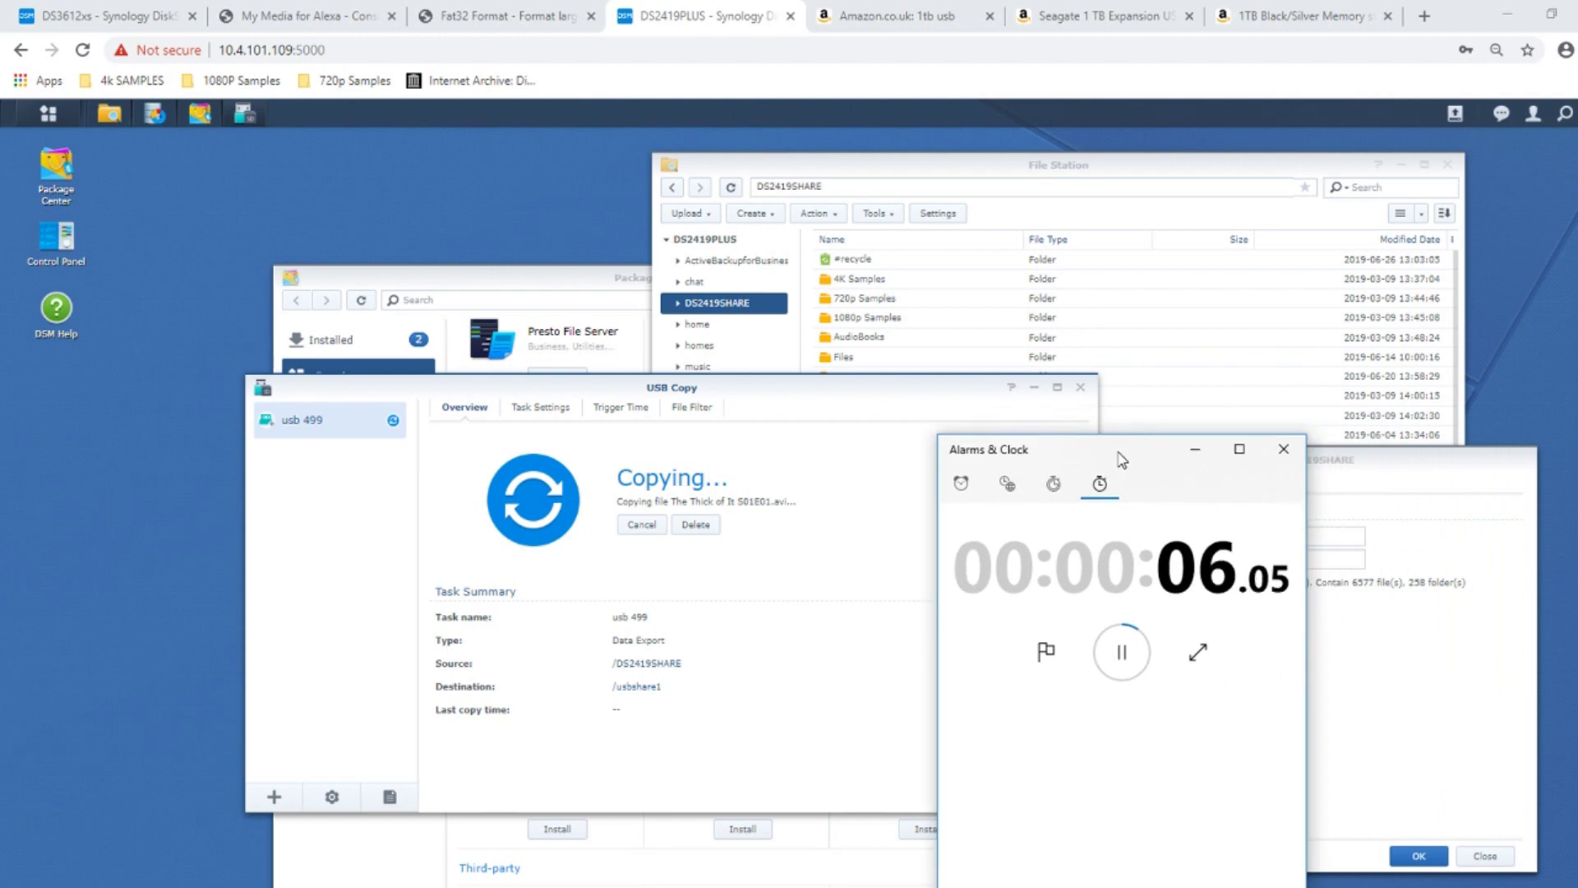
Step: Check the DSM notifications panel, then return to the running stopwatch
left_click(1498, 122)
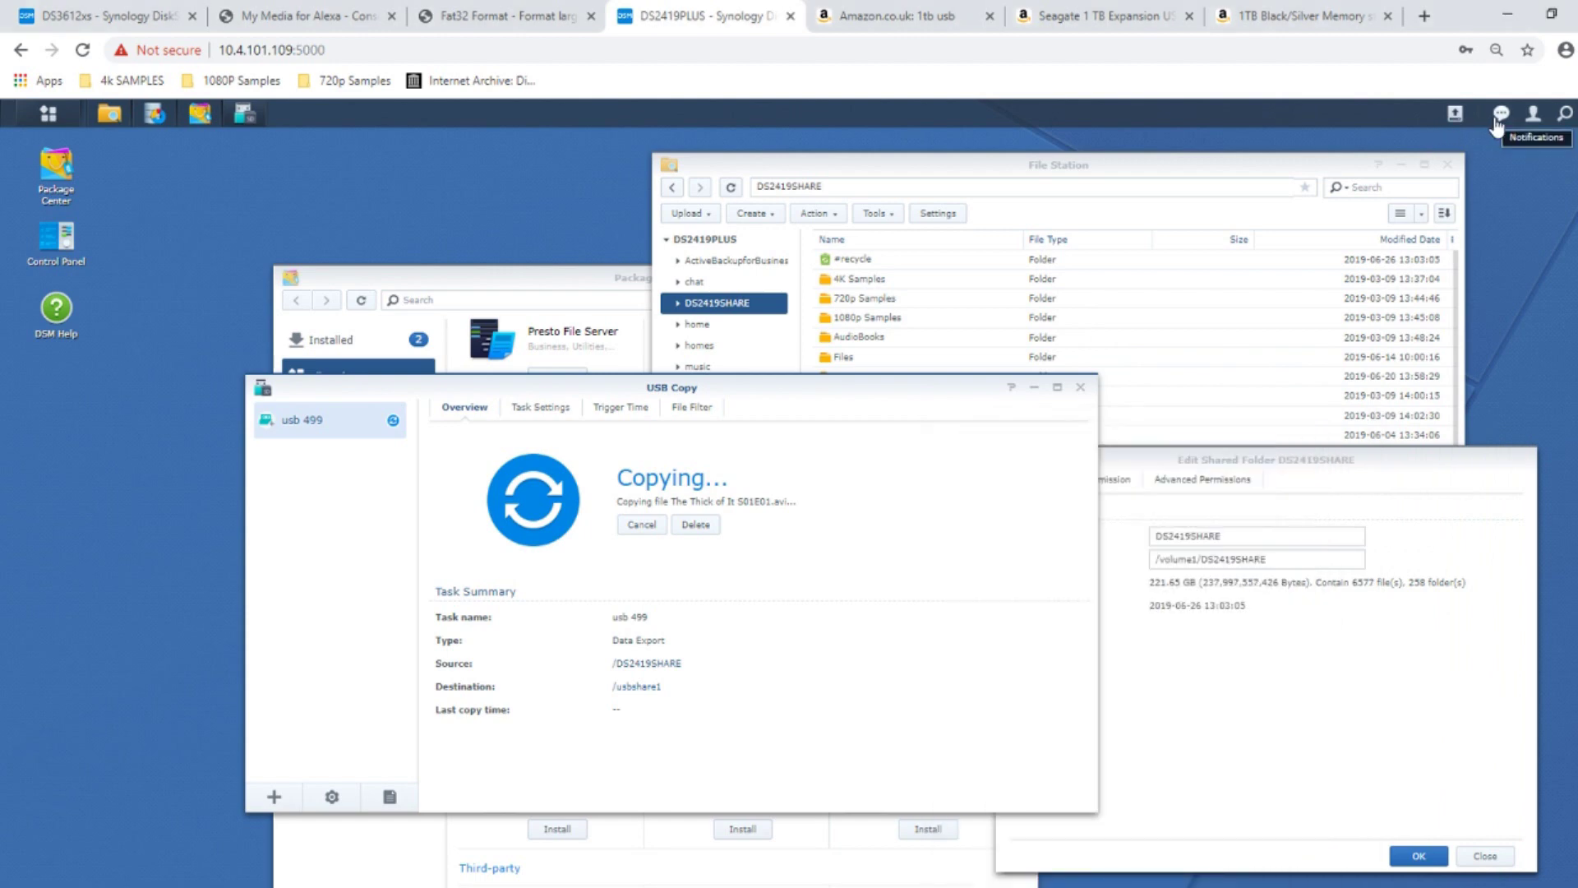
left_click(1502, 119)
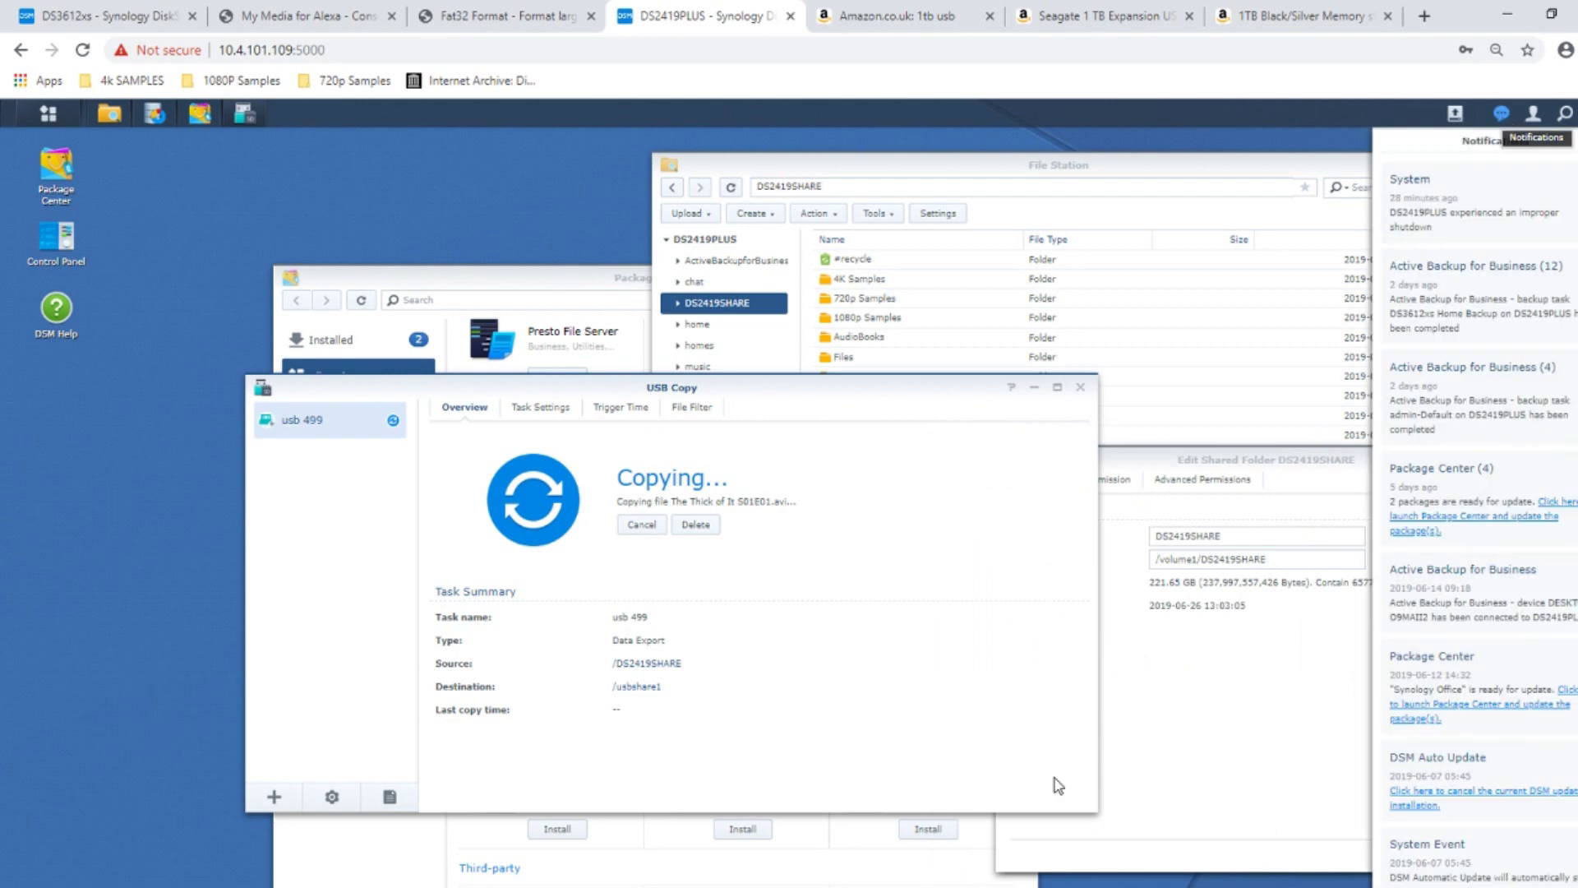
key("alt+Tab")
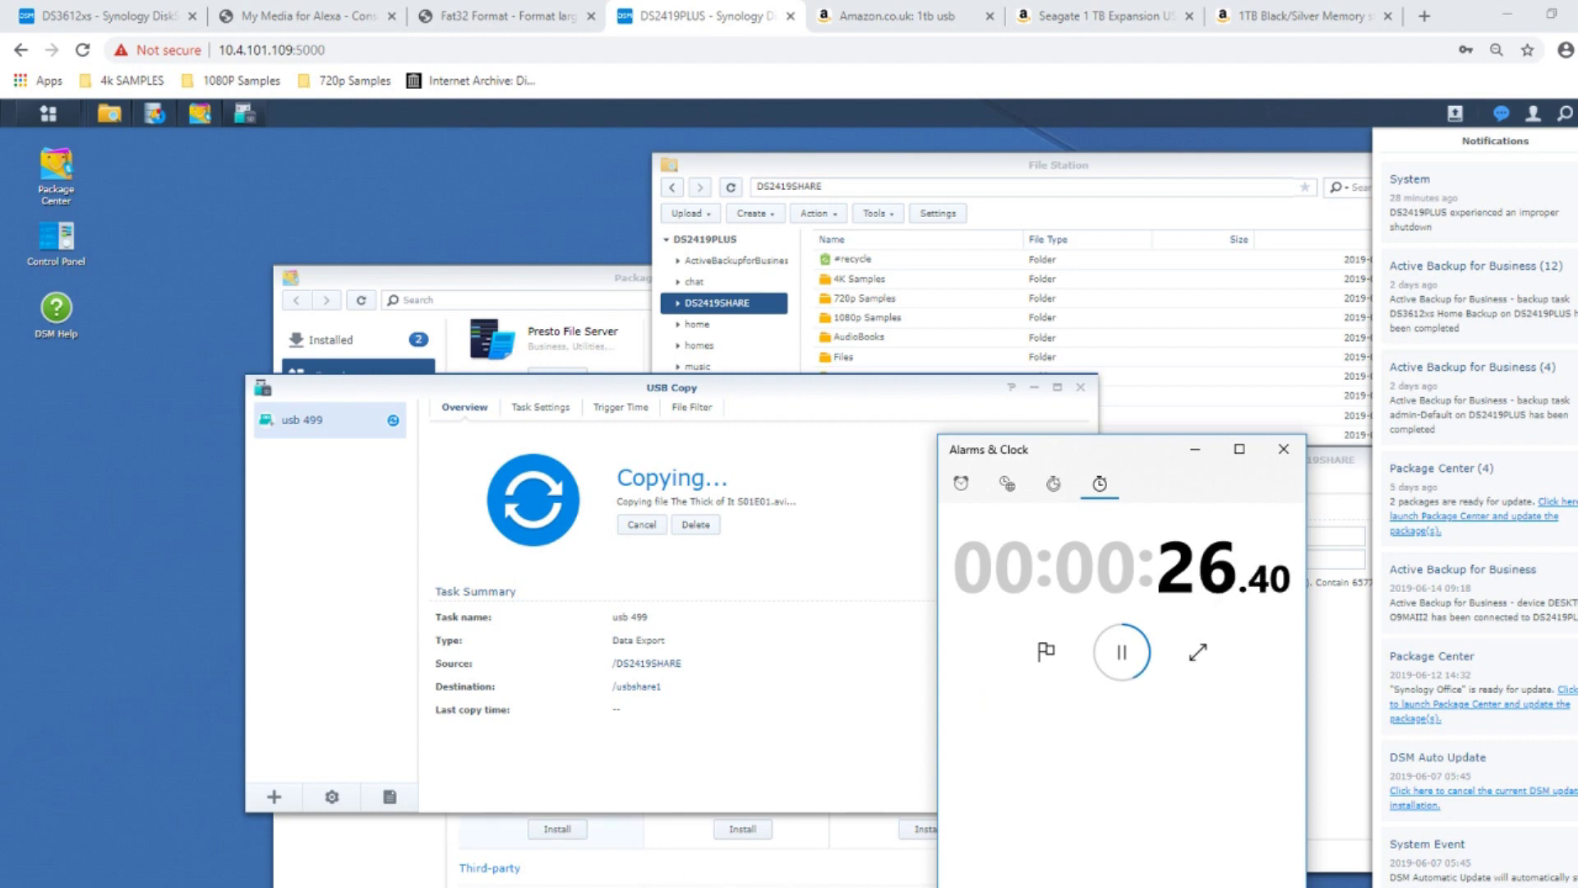
mouse_move(548, 886)
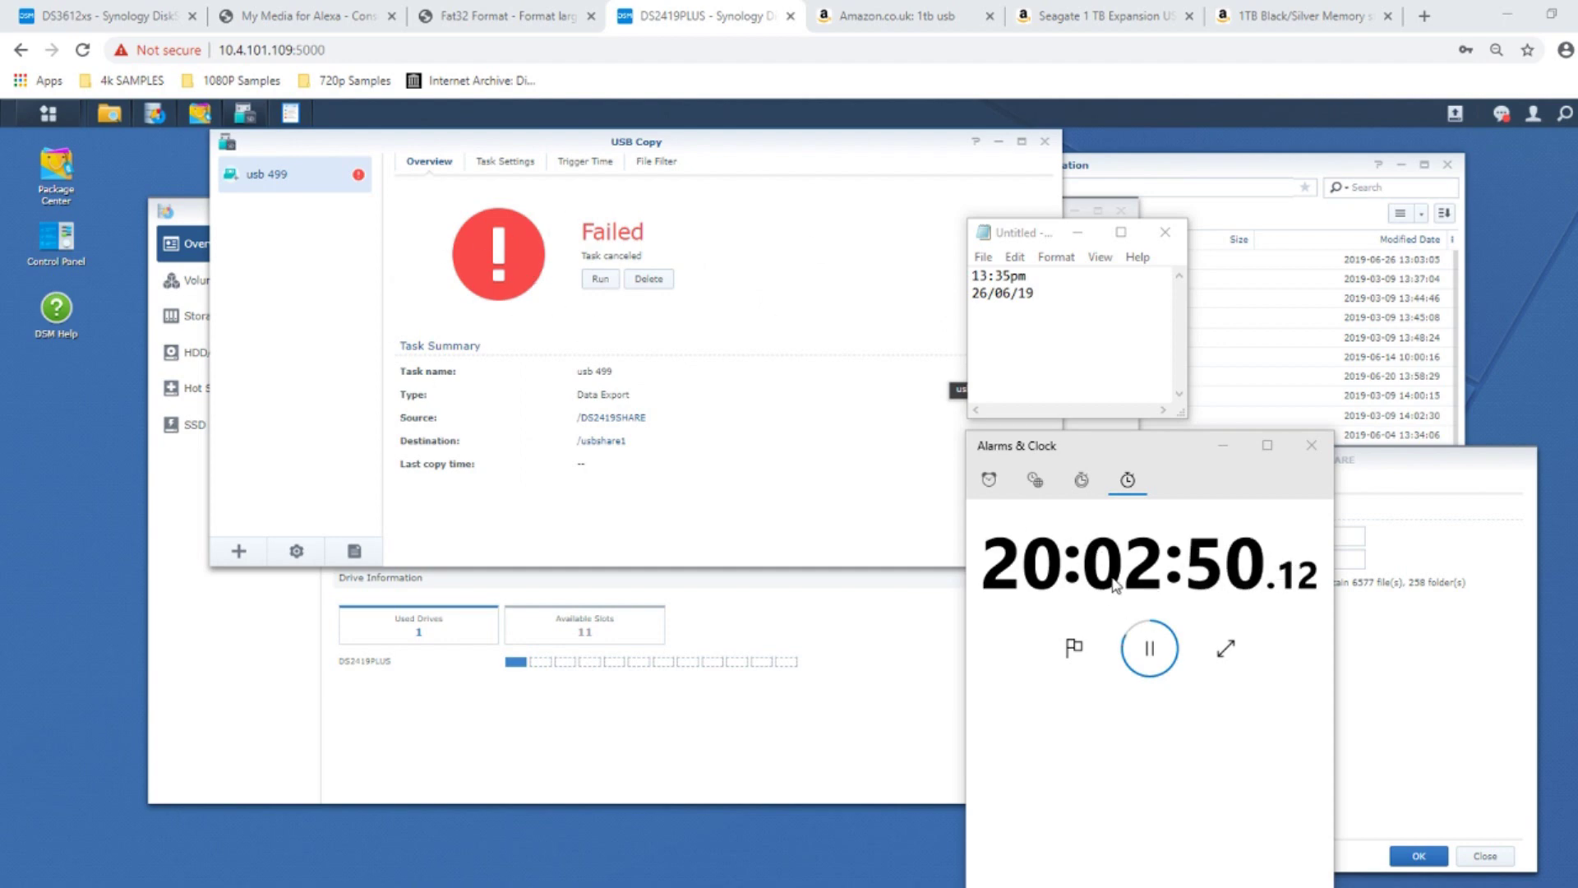
Step: Pause the stopwatch now the copy has failed, and minimize the clock and notes windows
left_click(1062, 295)
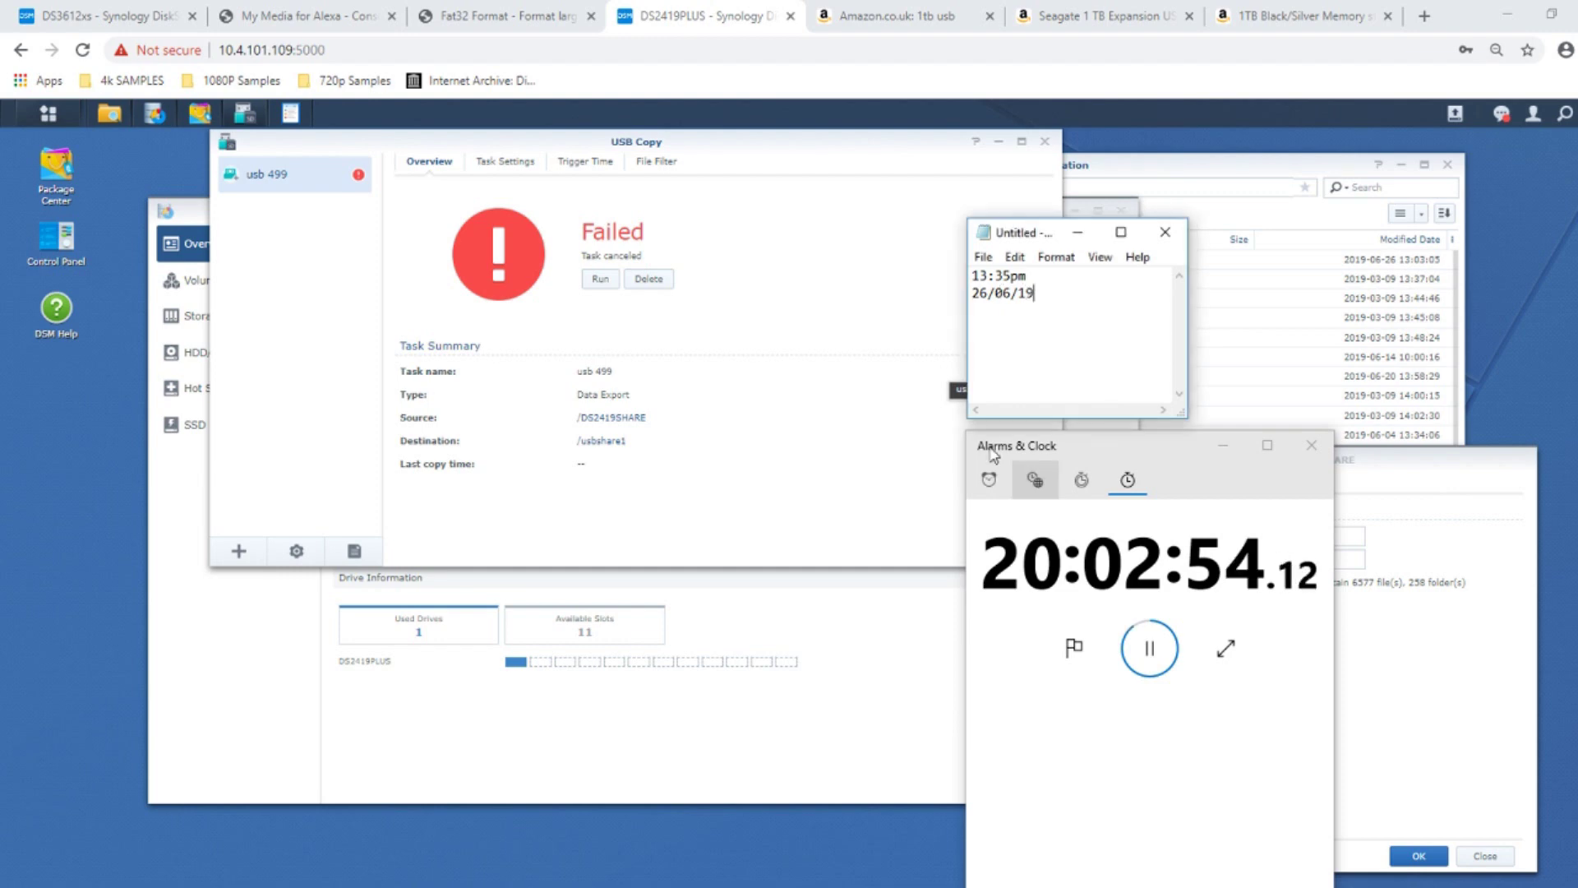
left_click(1163, 649)
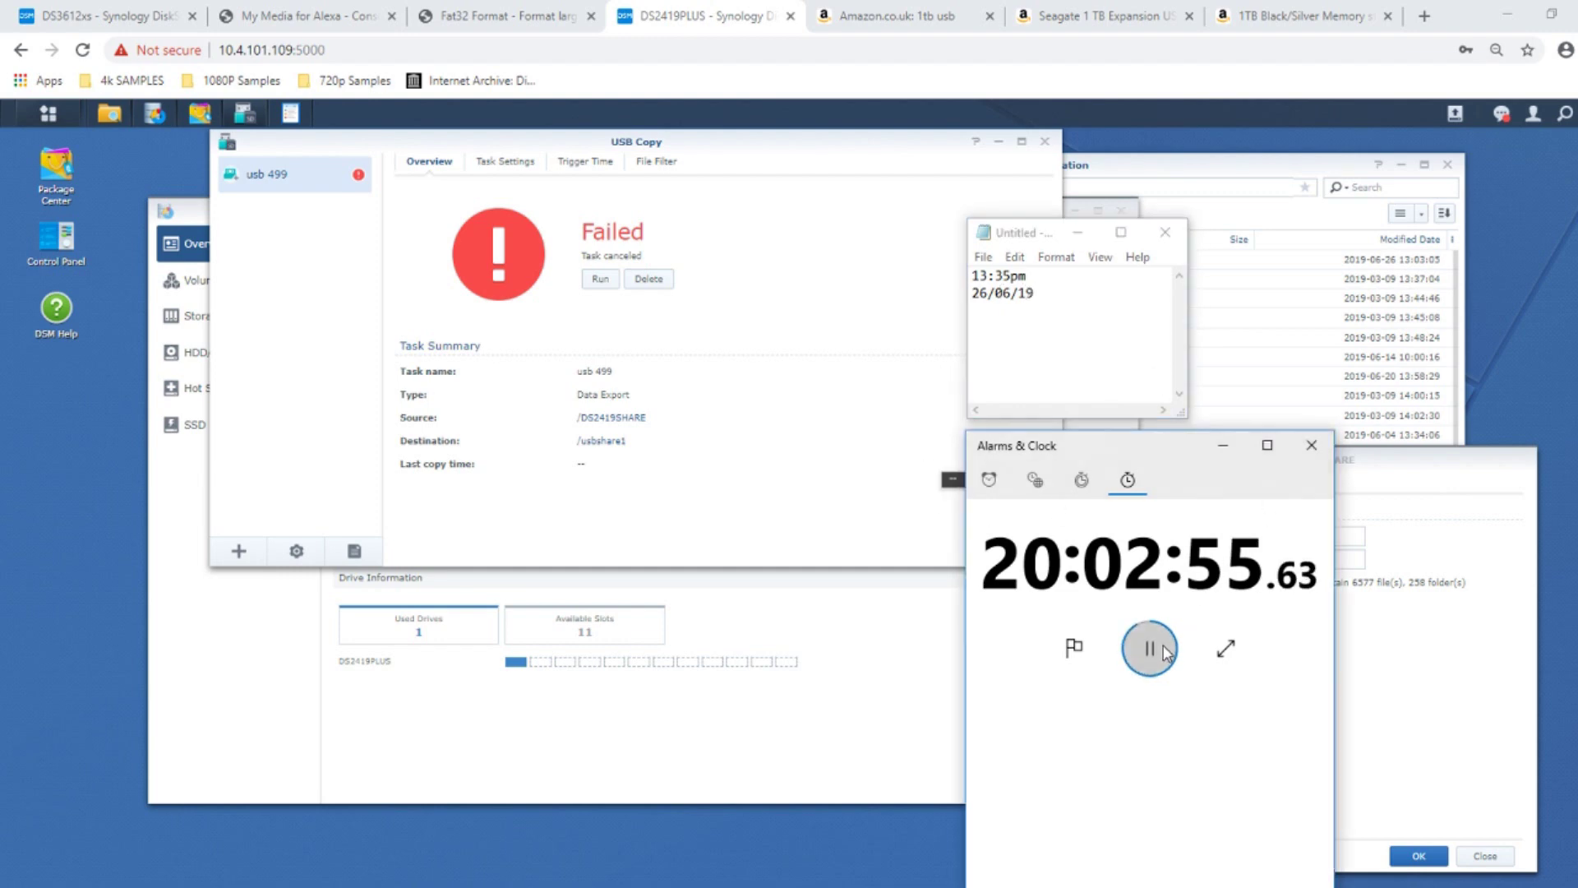
left_click(1222, 444)
left_click(1077, 233)
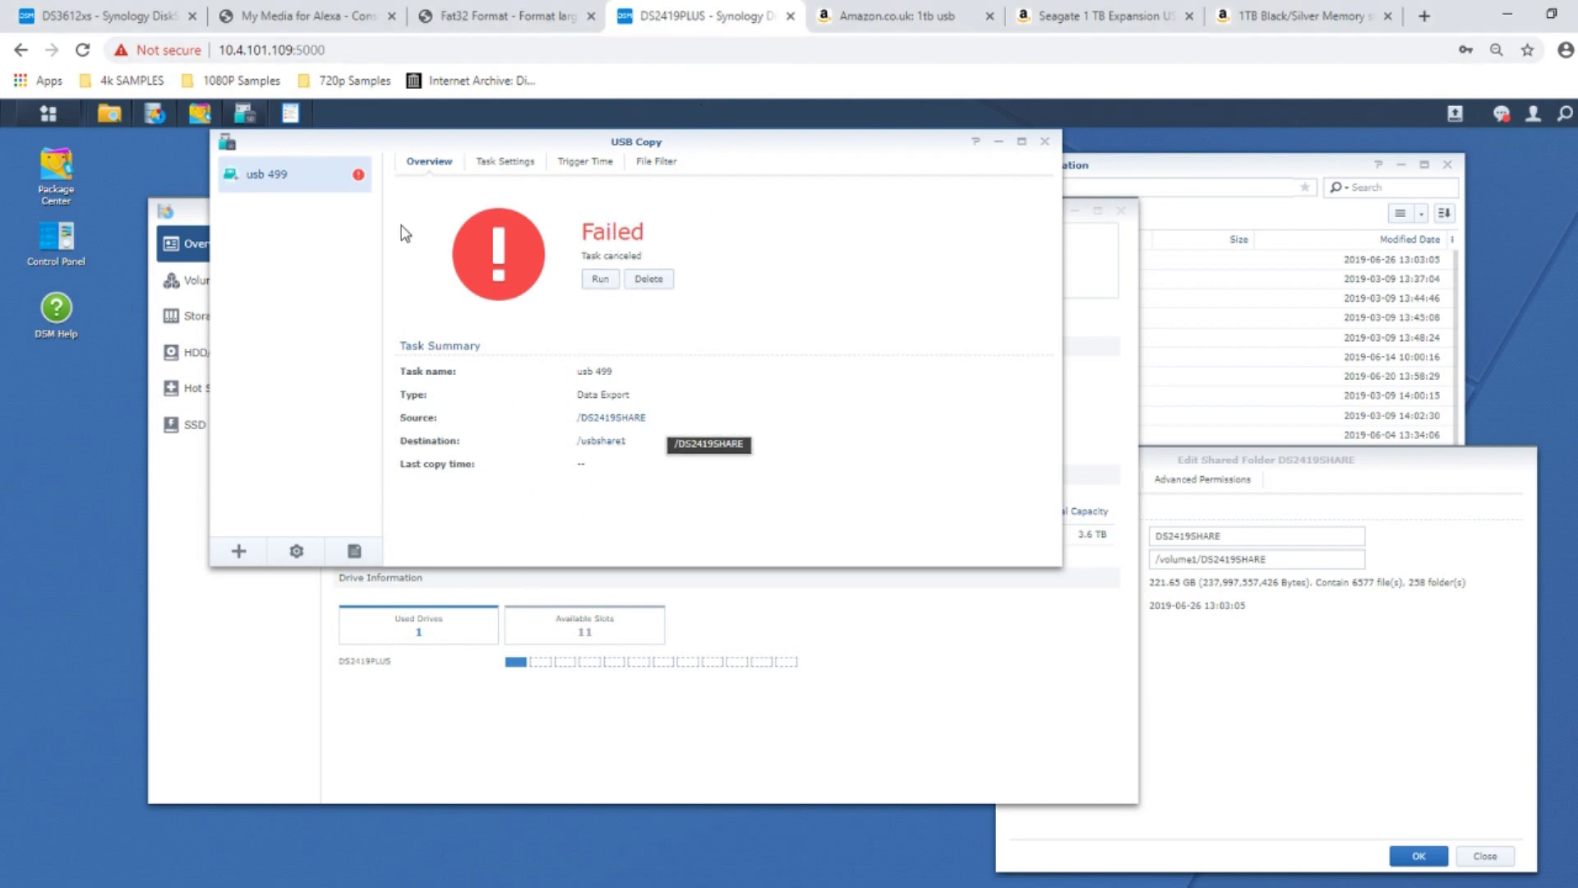
left_click(945, 52)
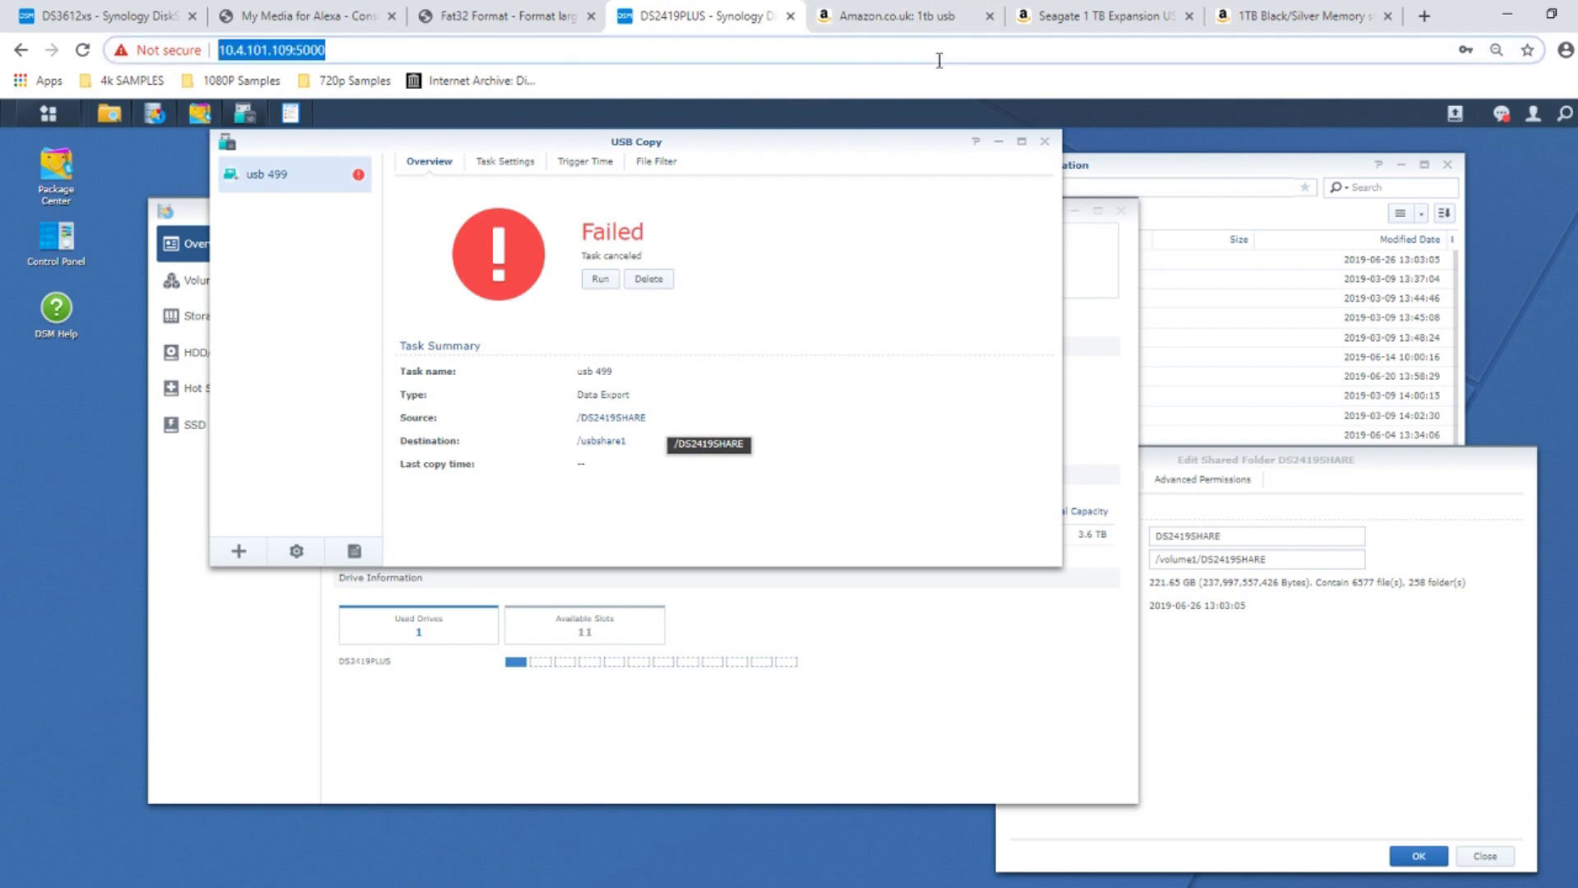
Step: Reload the DSM web interface and launch Log Center from the Main Menu
key("Return")
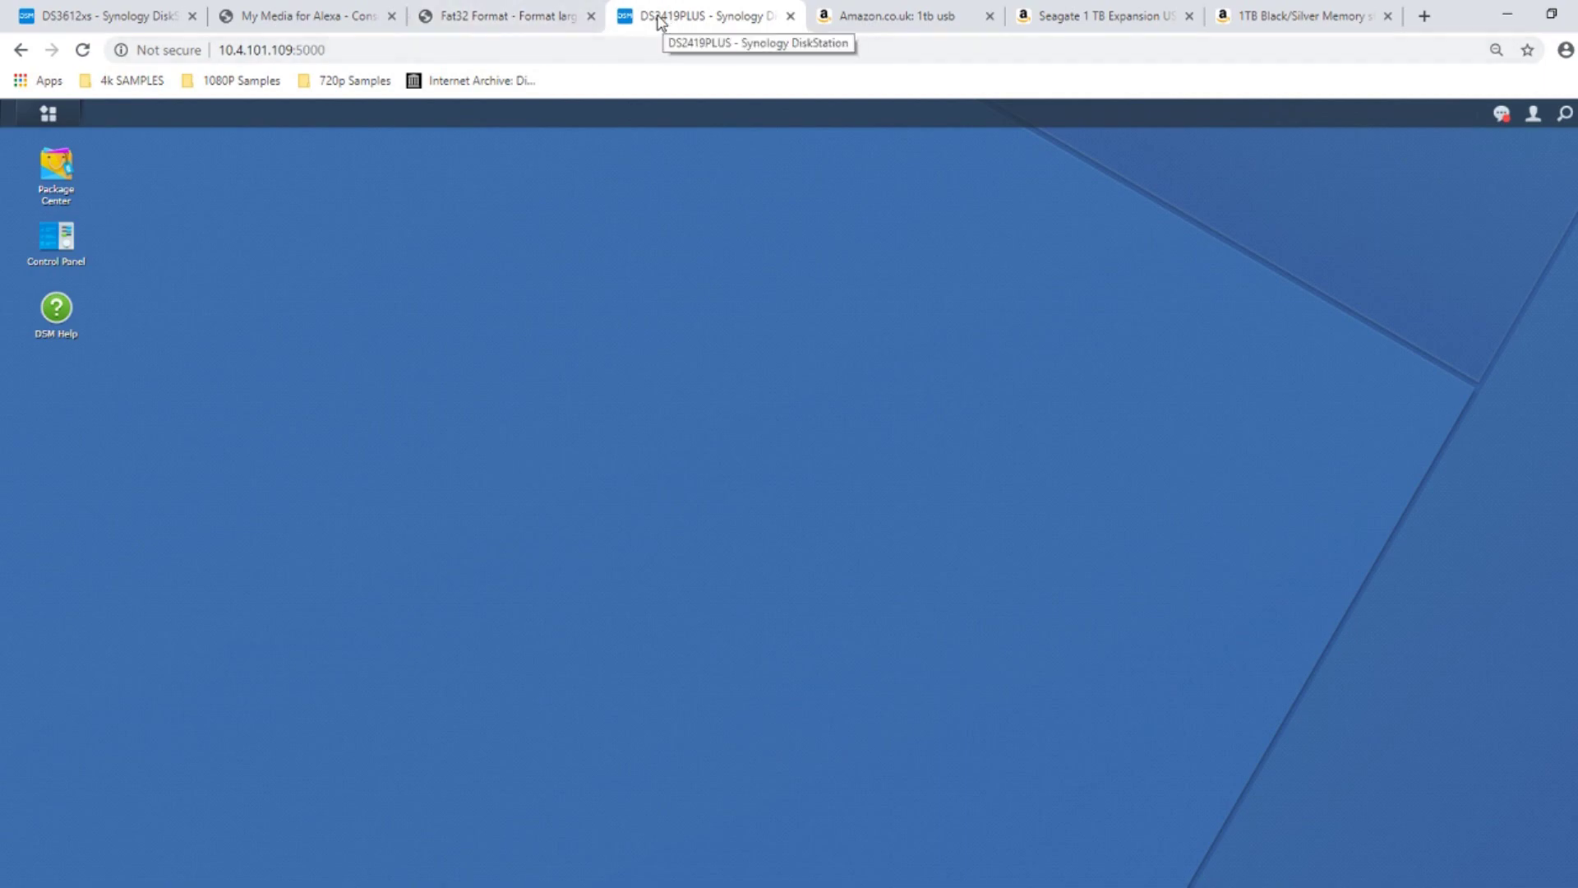
left_click(47, 113)
scroll(197, 789, "down", 1)
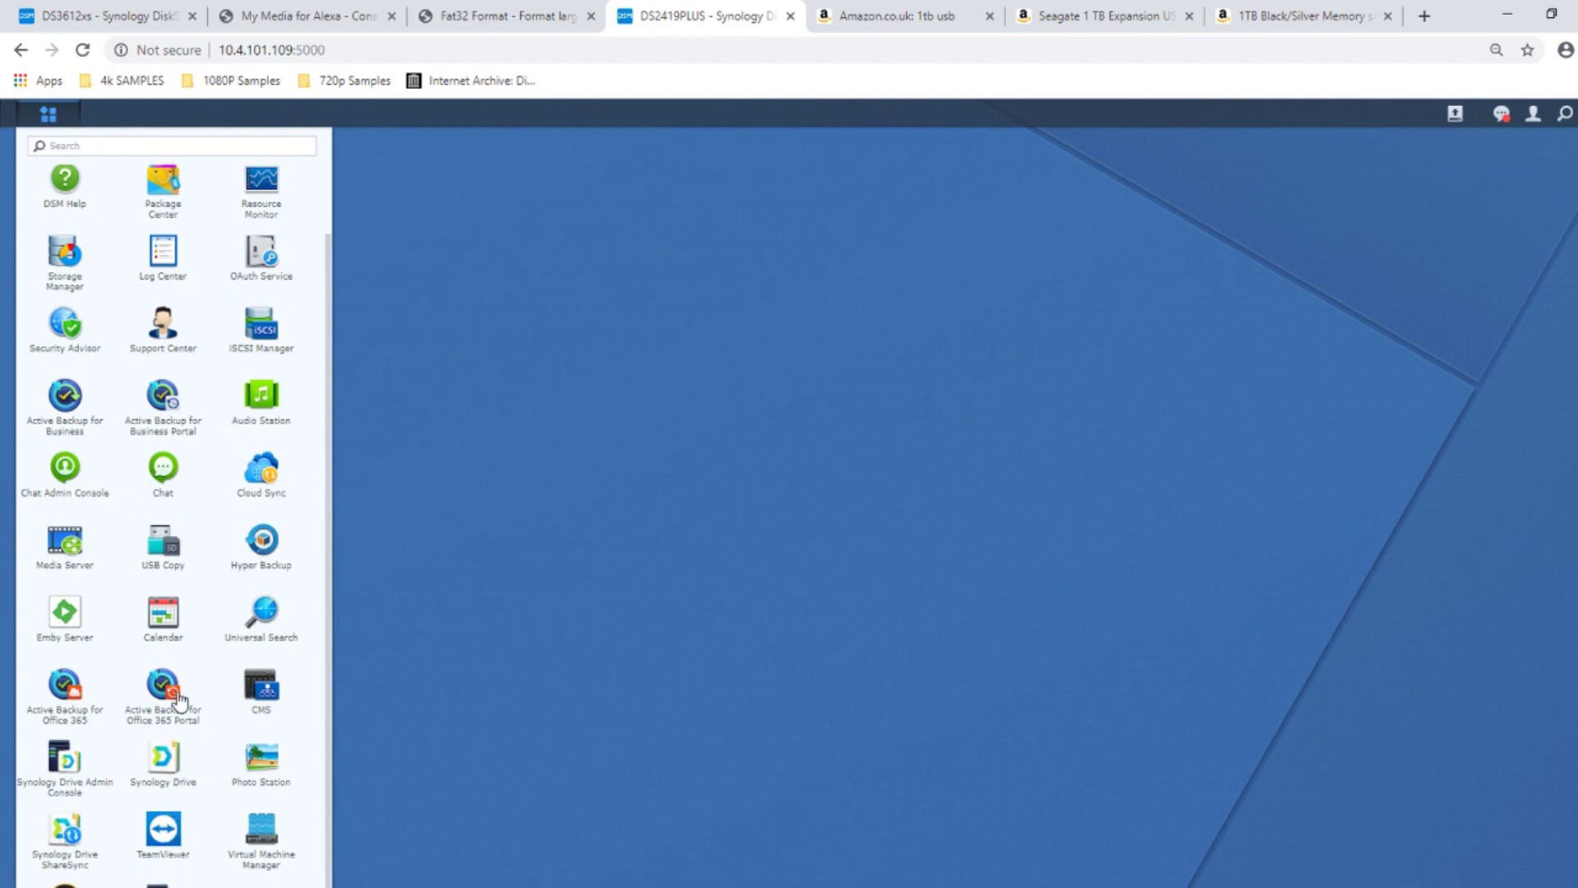
left_click(70, 114)
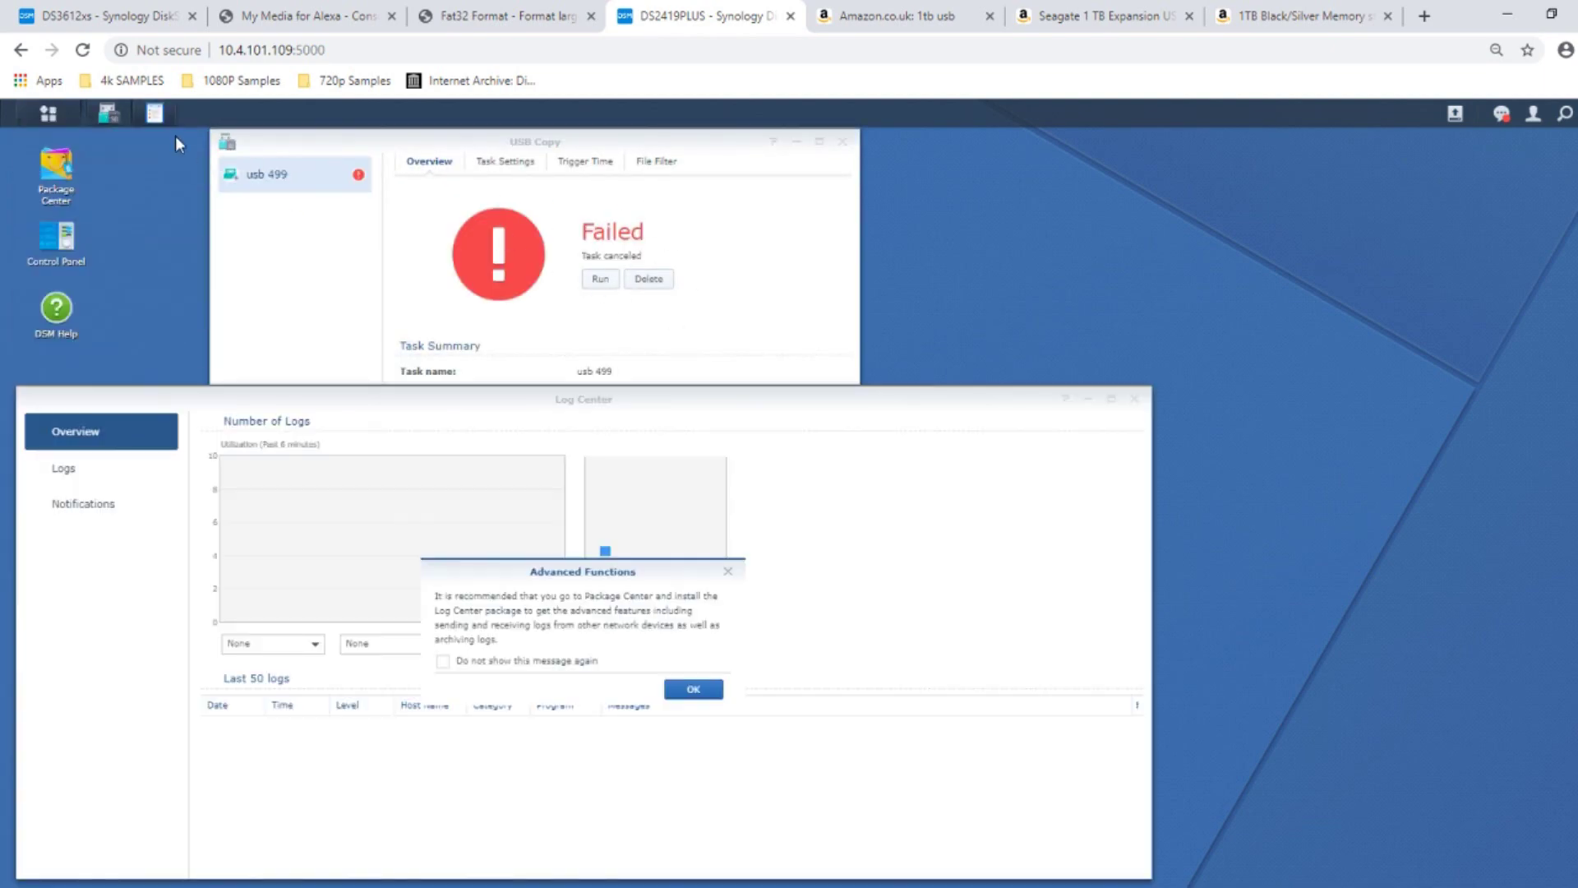
left_click(45, 115)
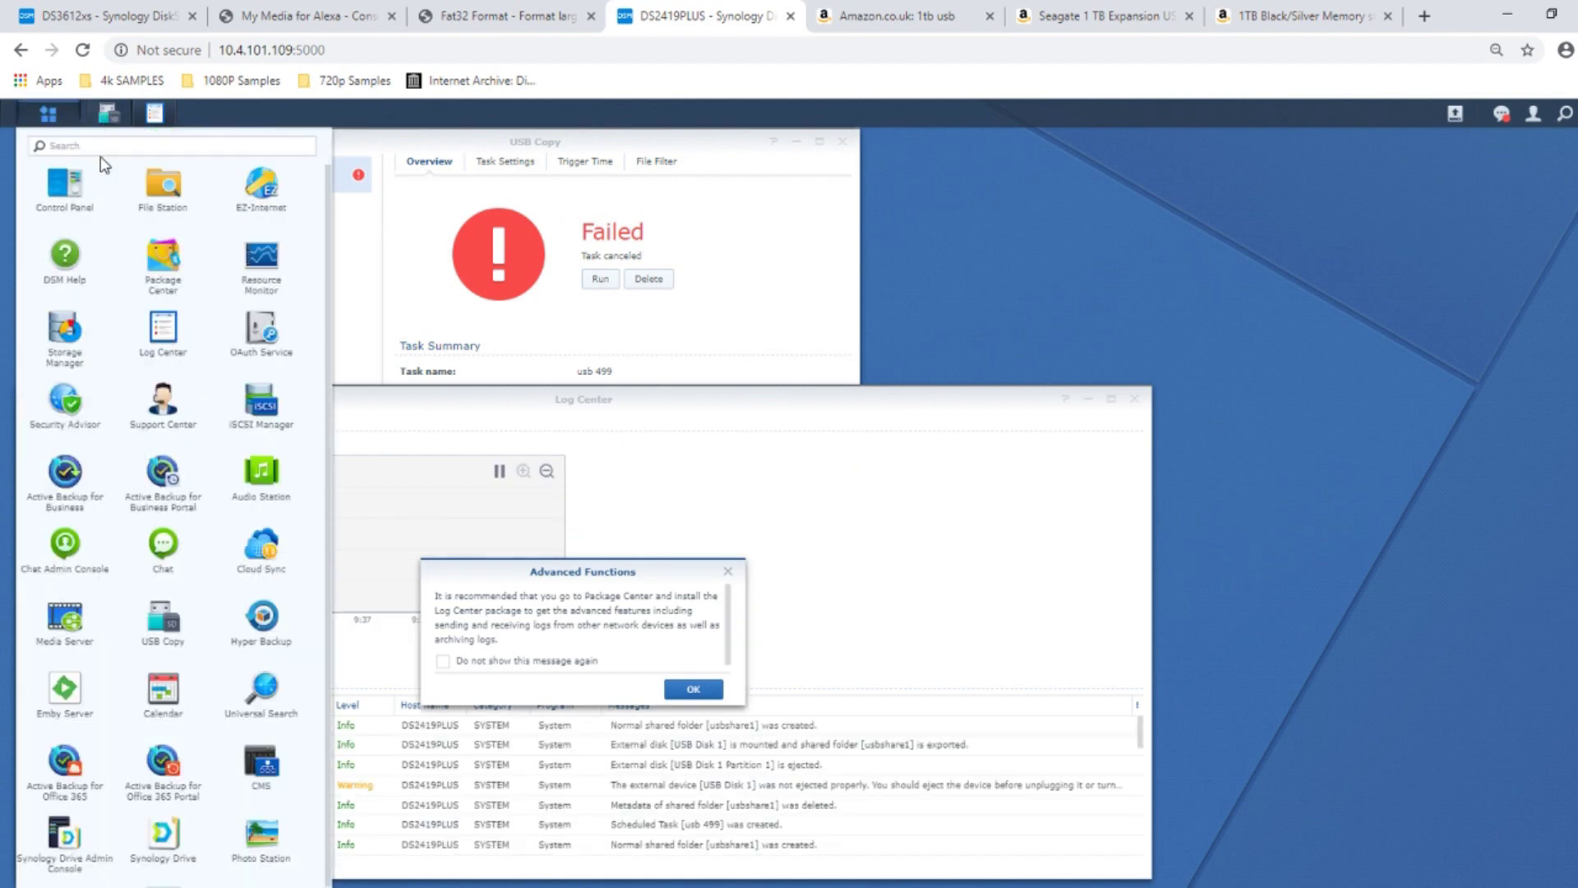
scroll(174, 191, "down", 2)
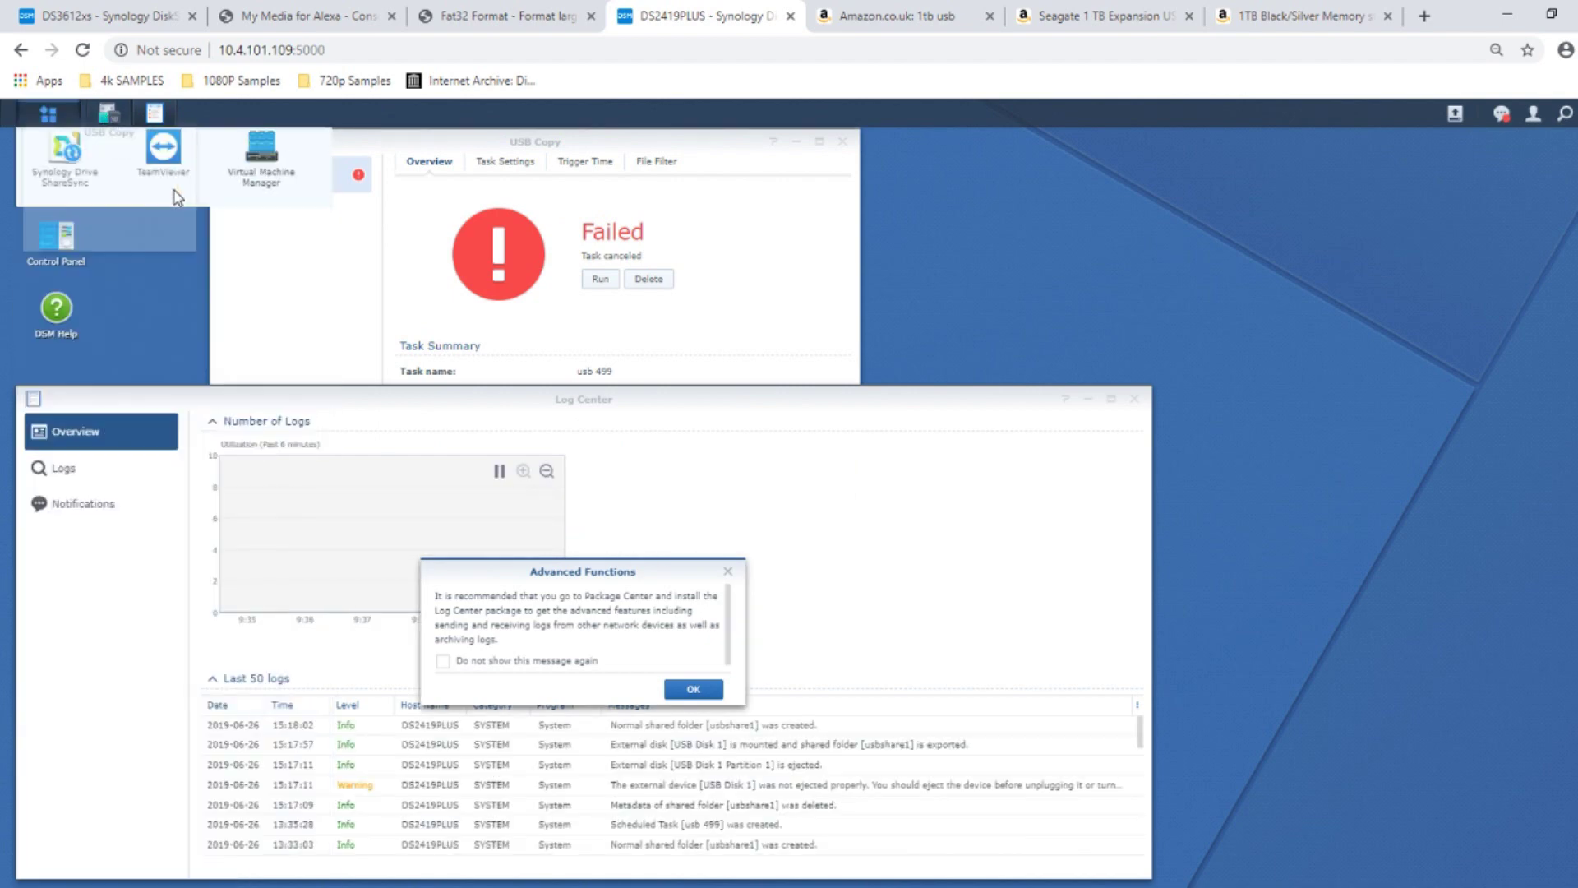
Step: Launch File Station and dismiss the Log Center advanced functions notice
left_click(48, 117)
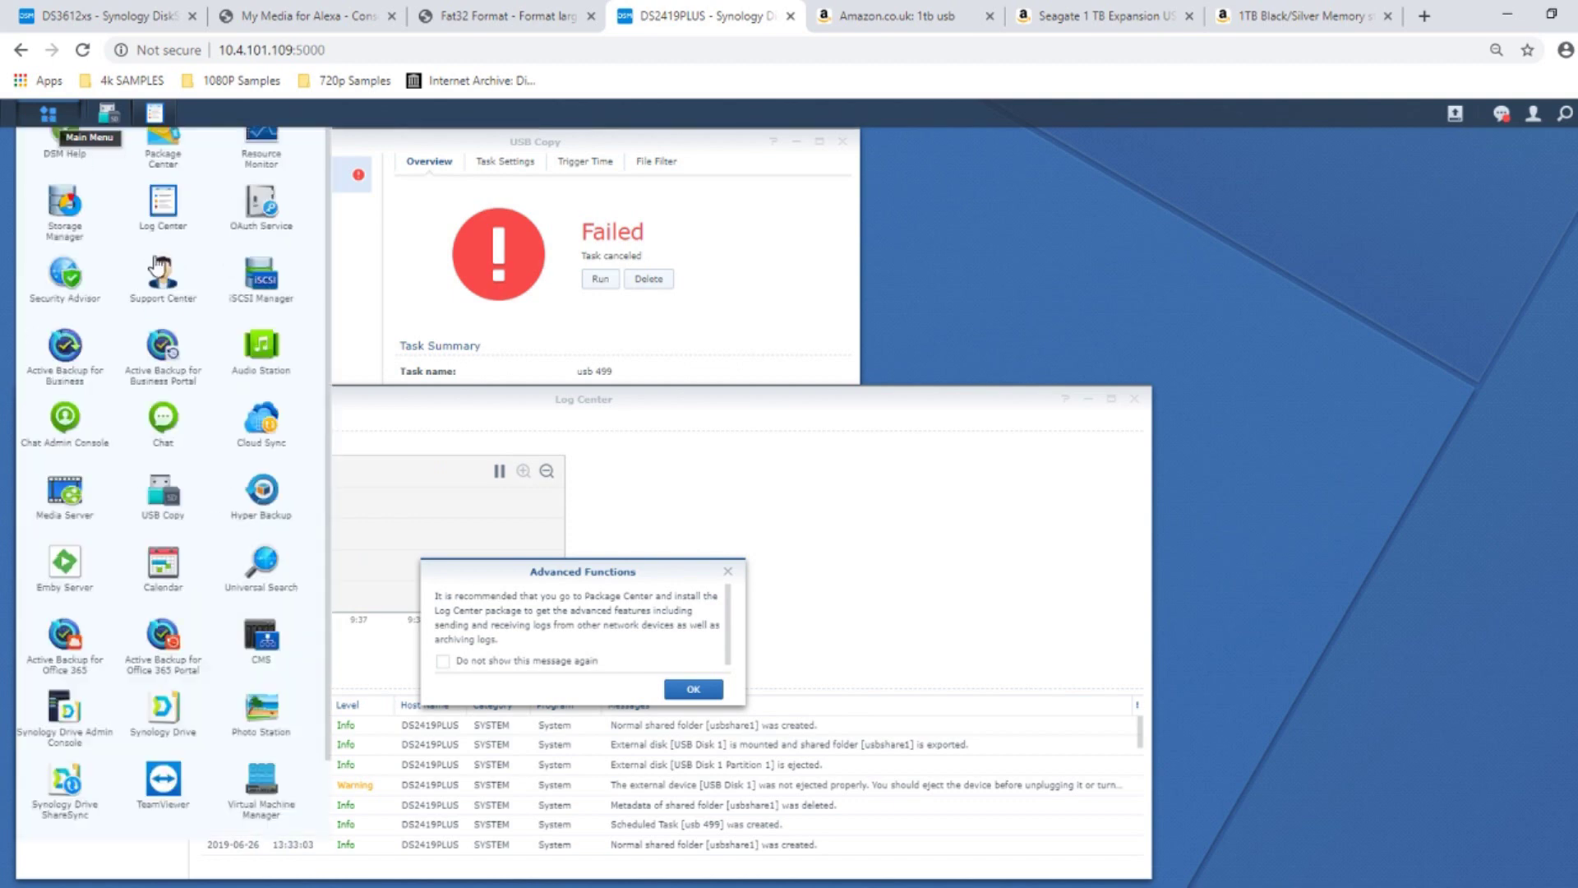
left_click(168, 202)
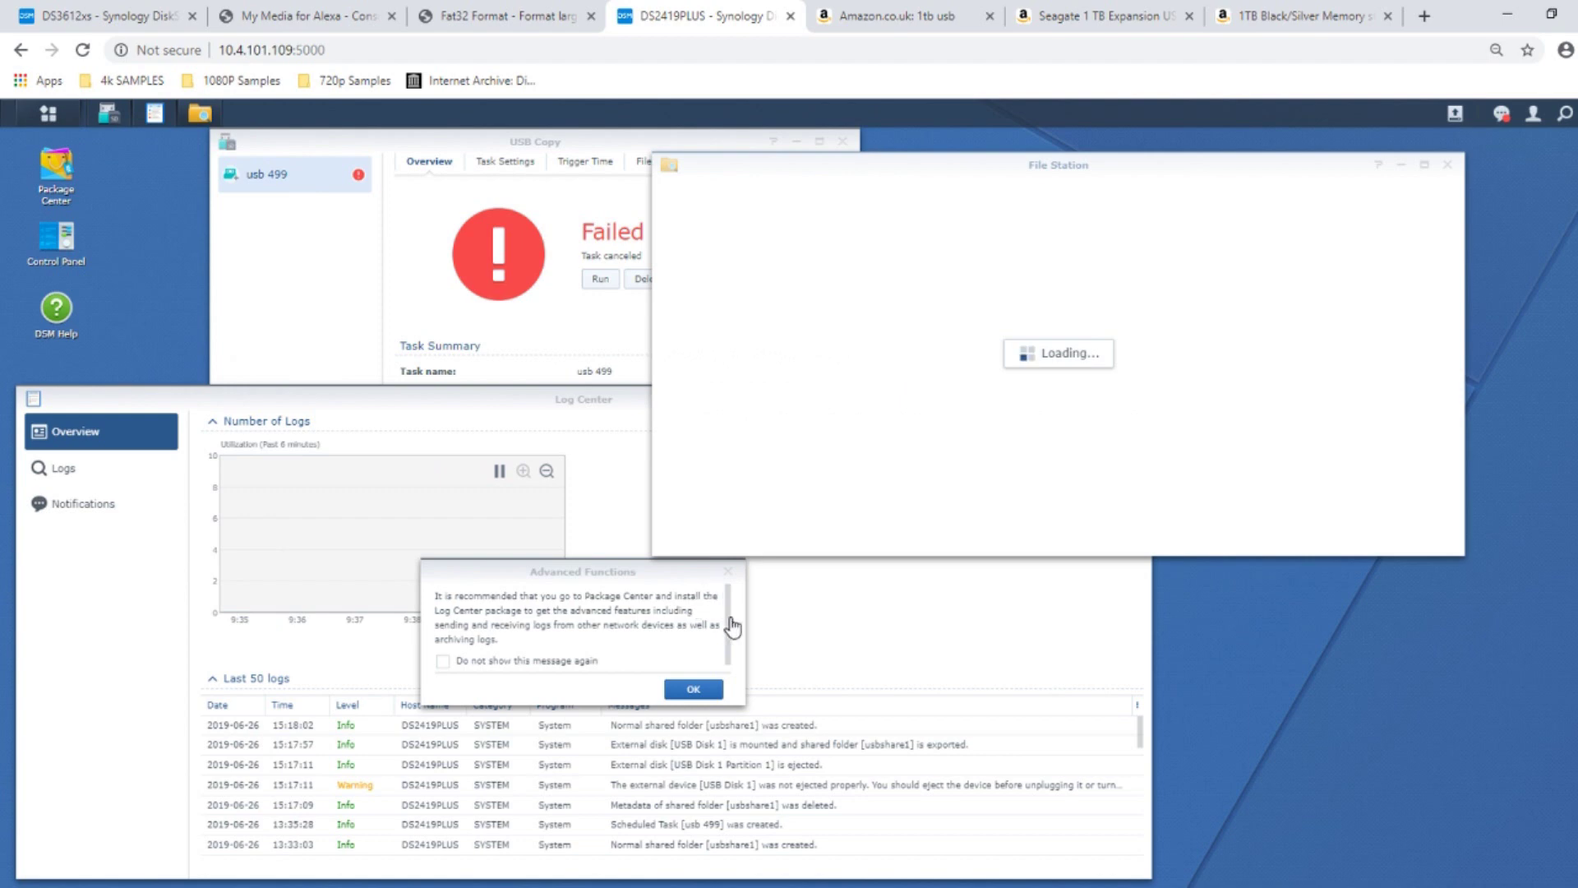
left_click(694, 688)
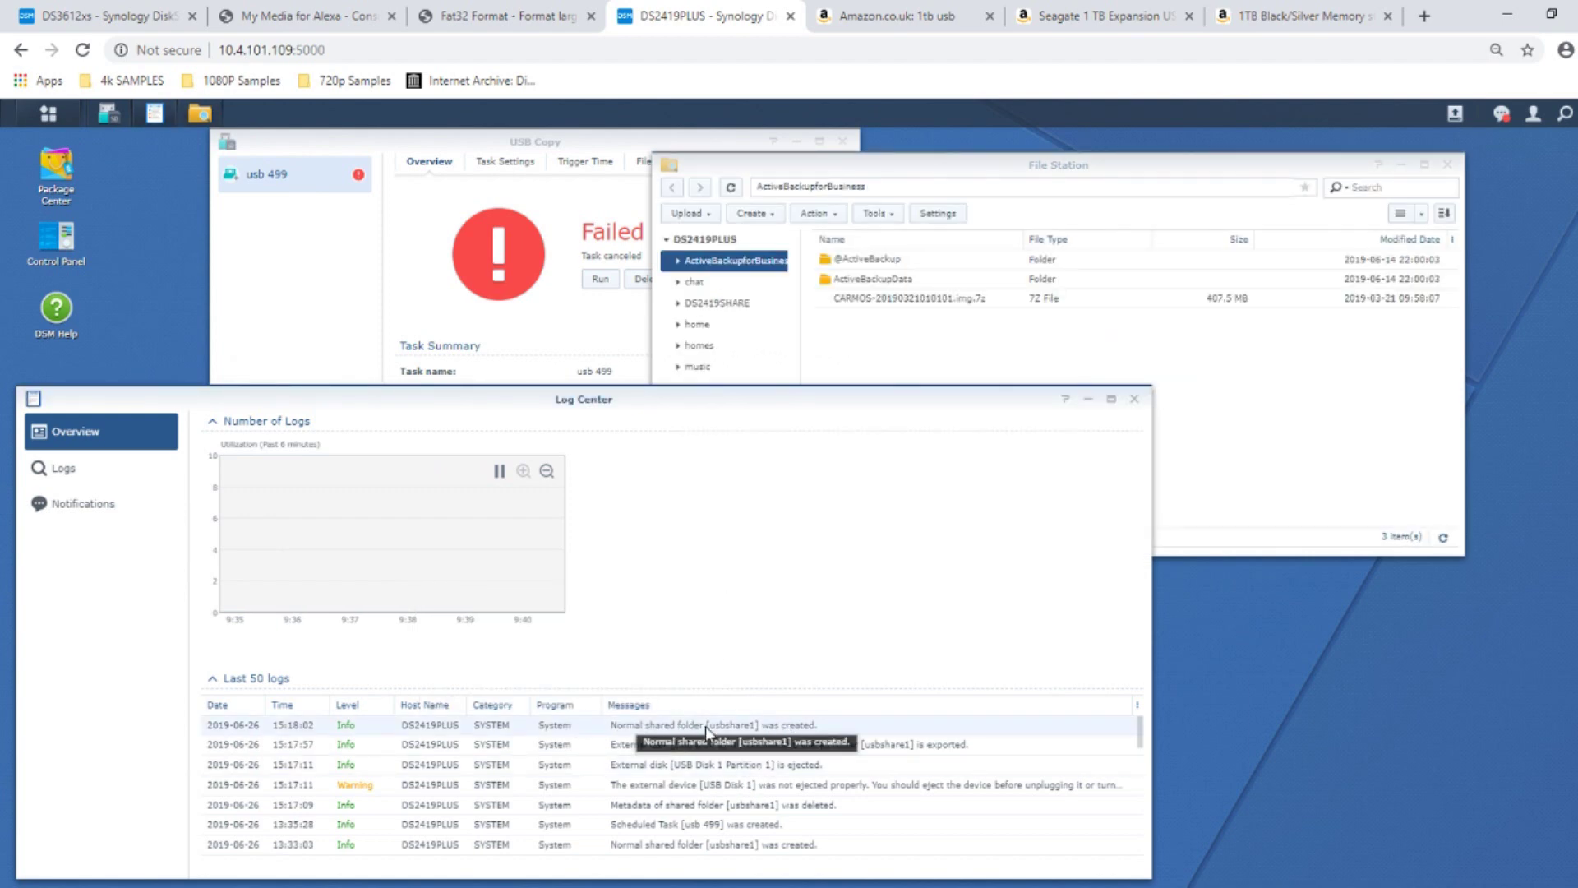
Step: Review the full system log and notification rules, then minimize Log Center
left_click(105, 482)
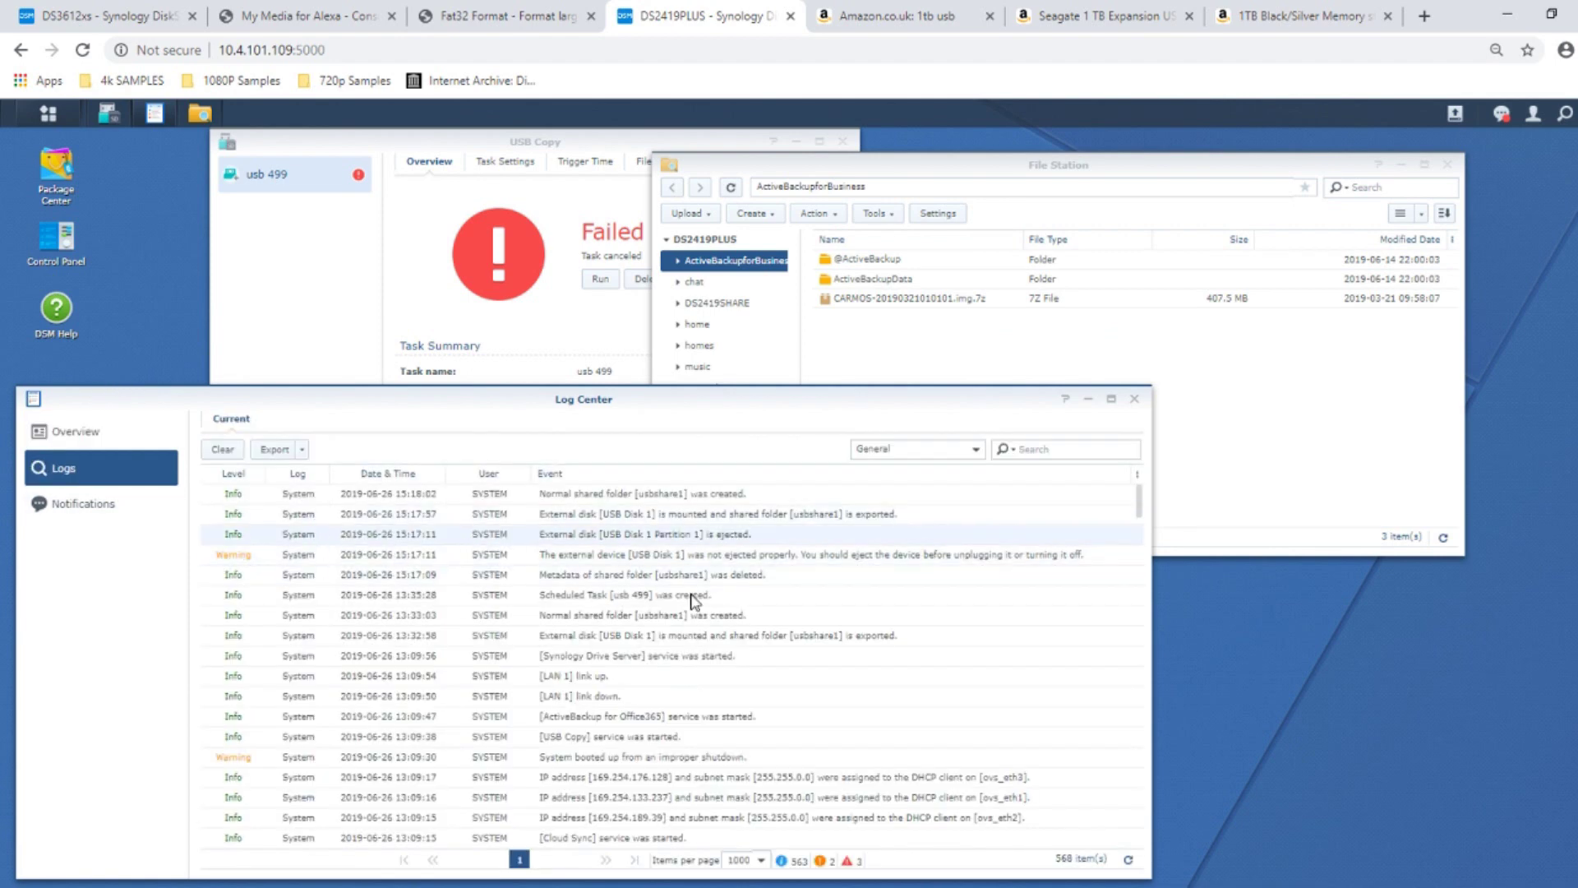
left_click(100, 508)
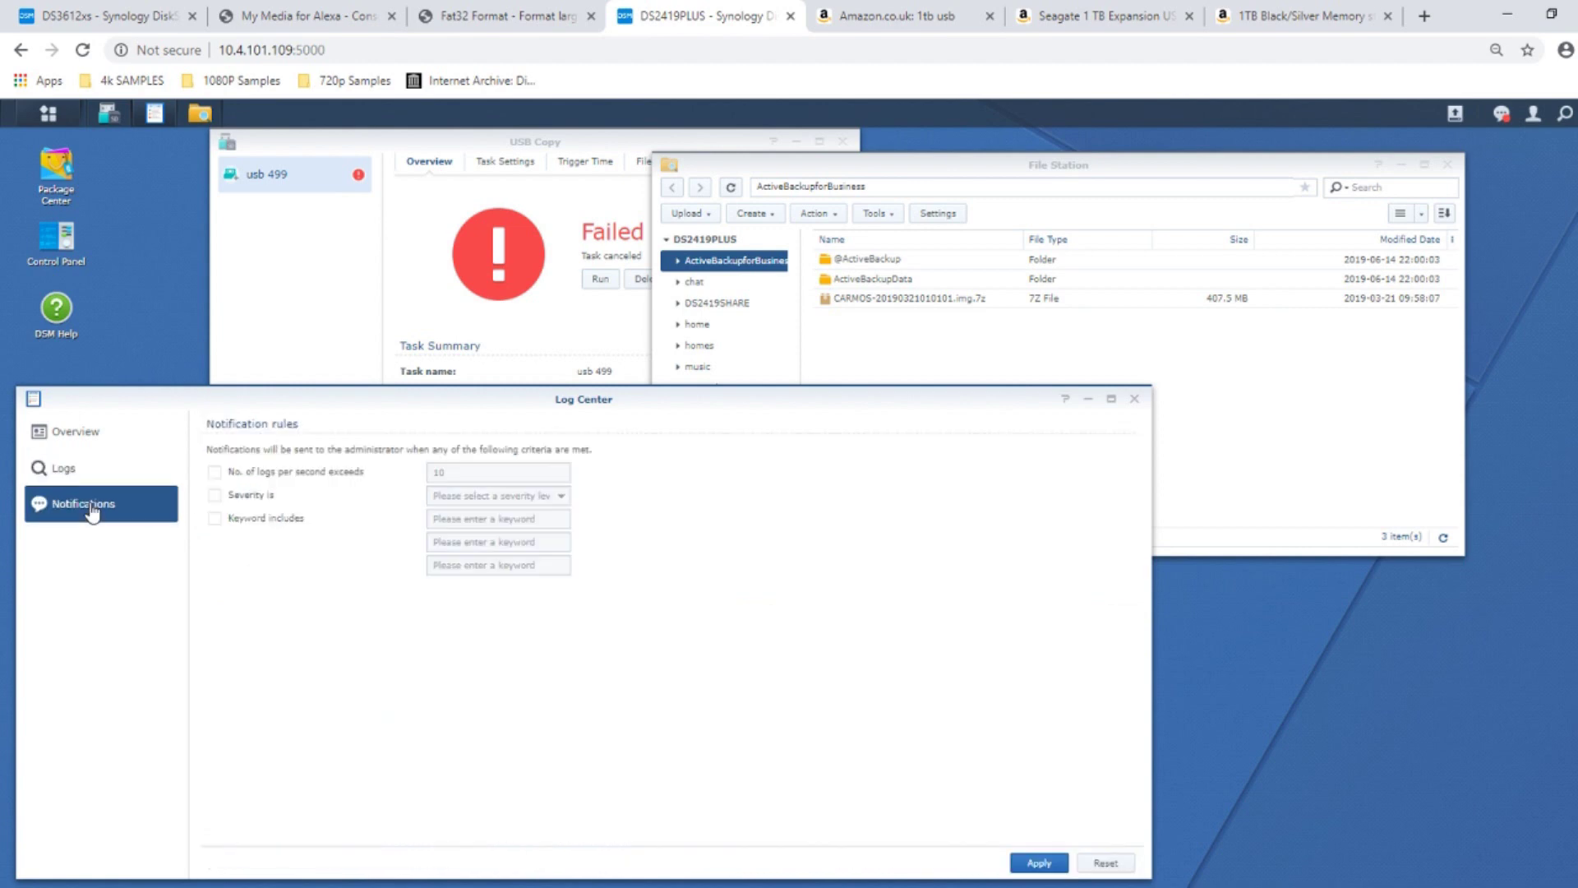
left_click(131, 475)
left_click(1087, 399)
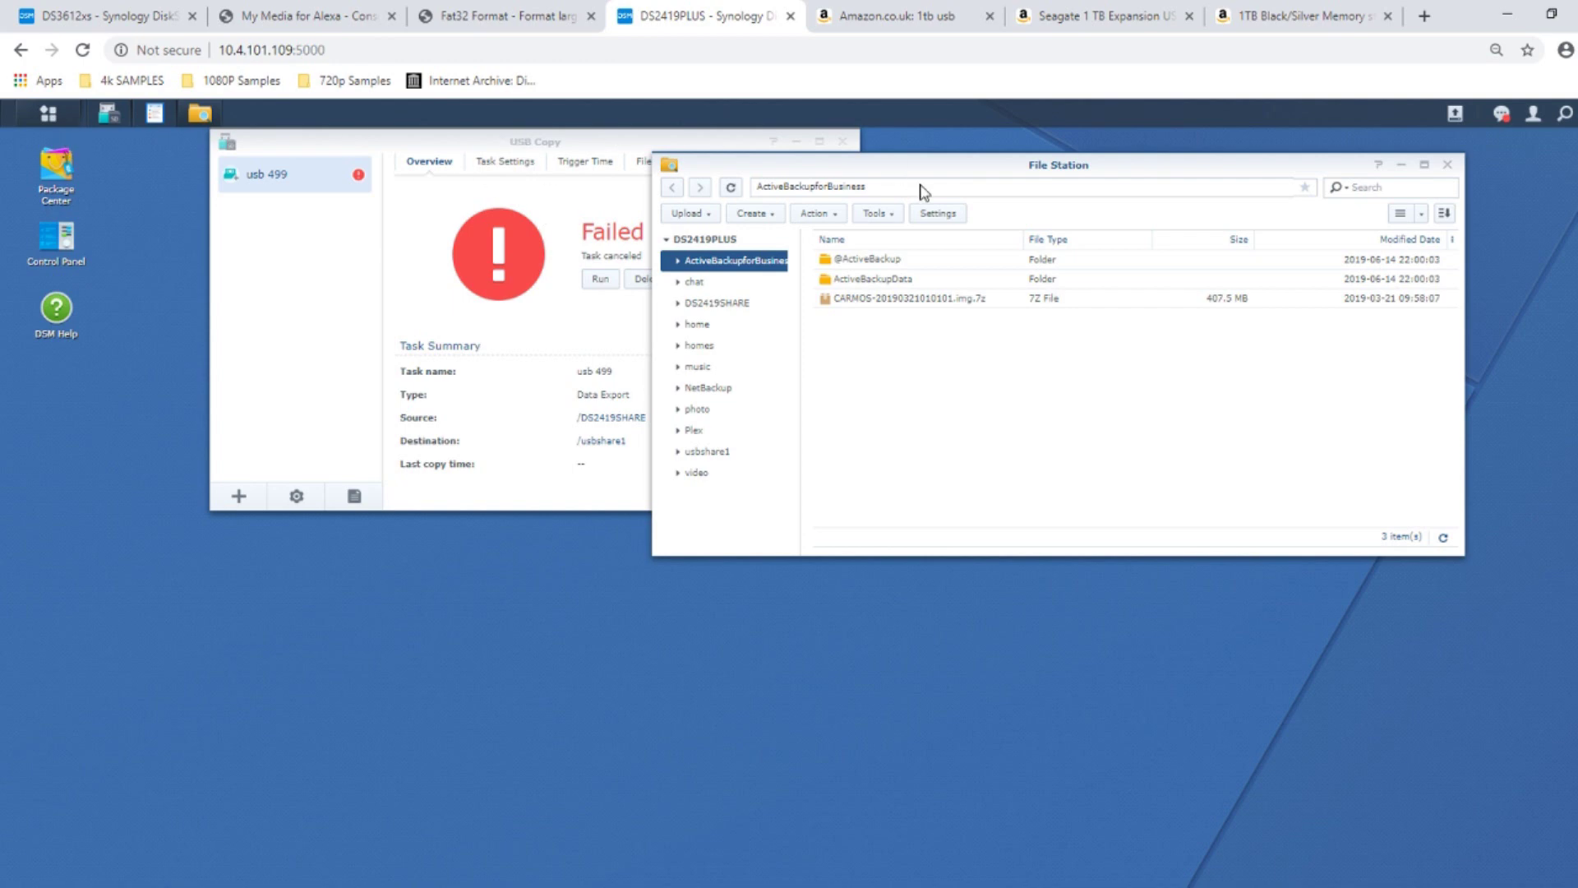
left_click(719, 456)
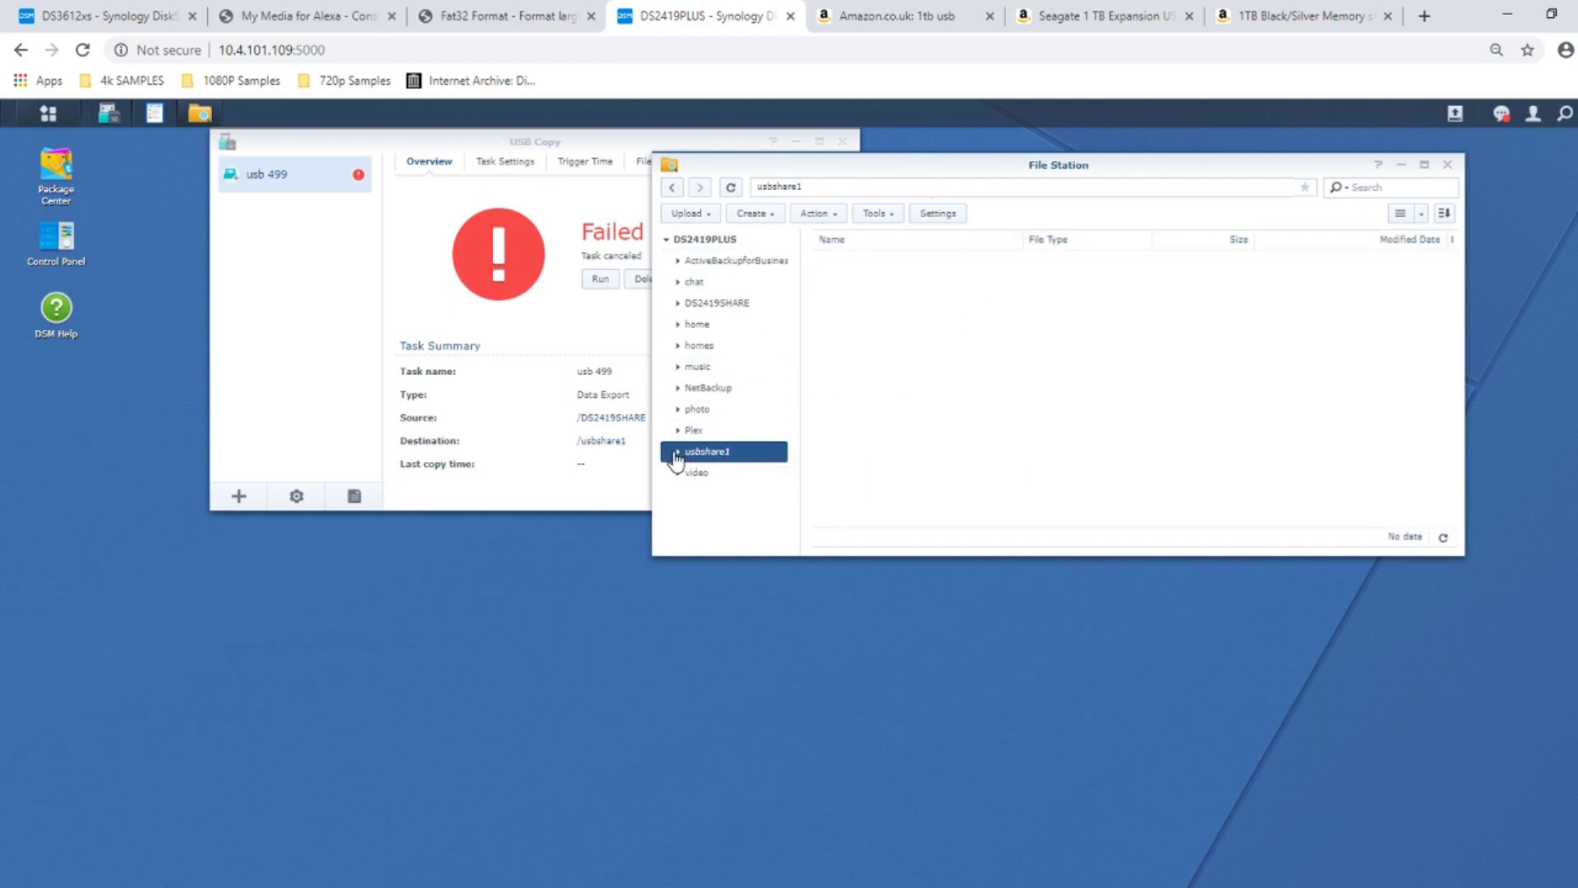
right_click(1102, 379)
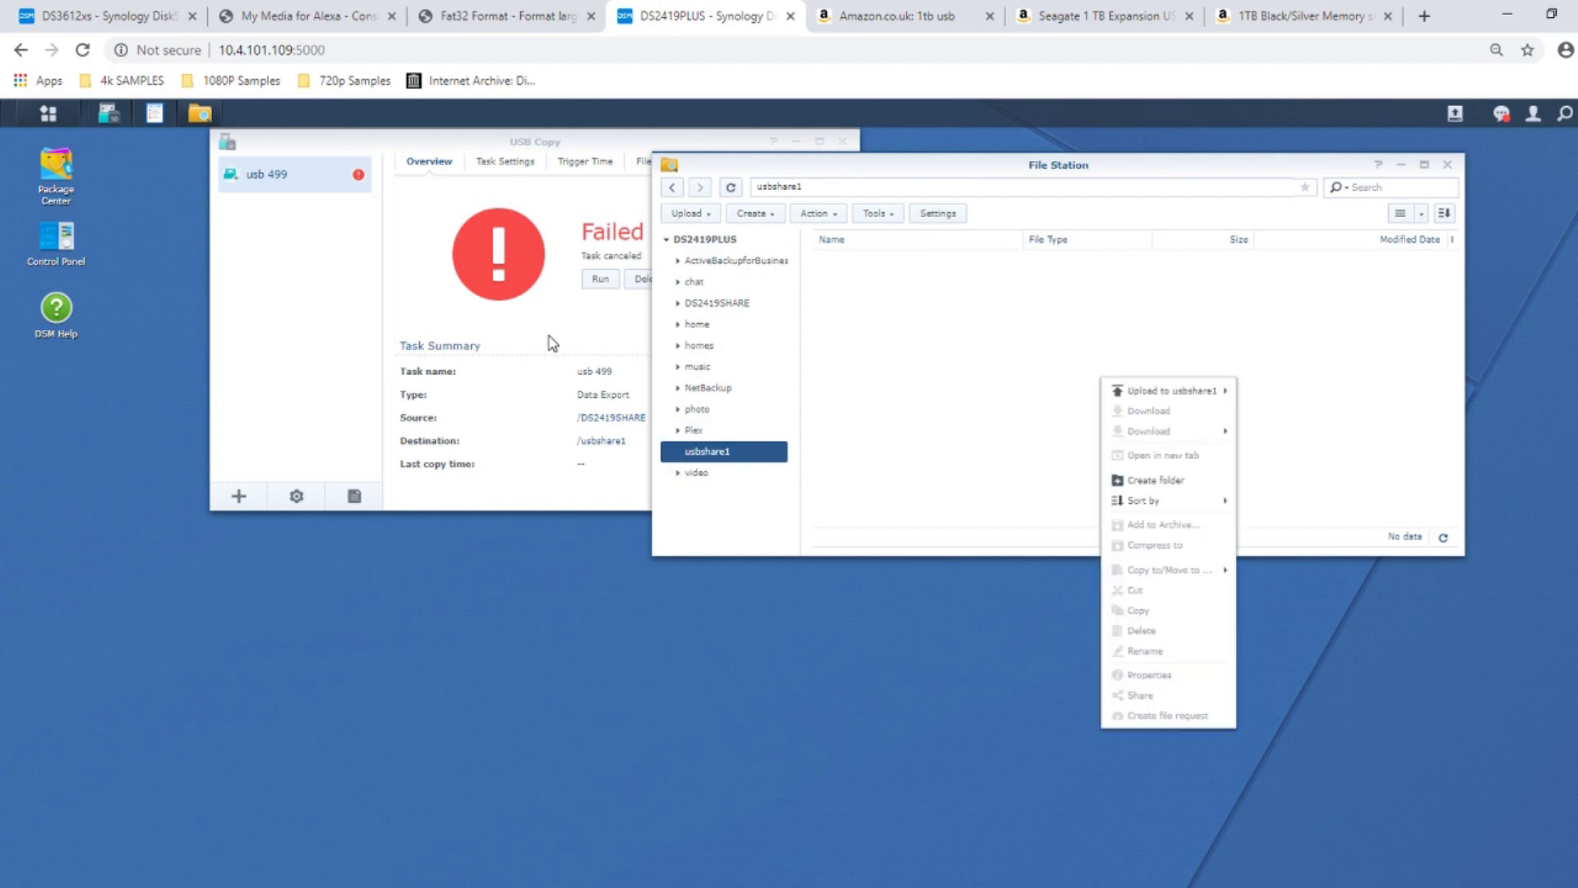
left_click(976, 309)
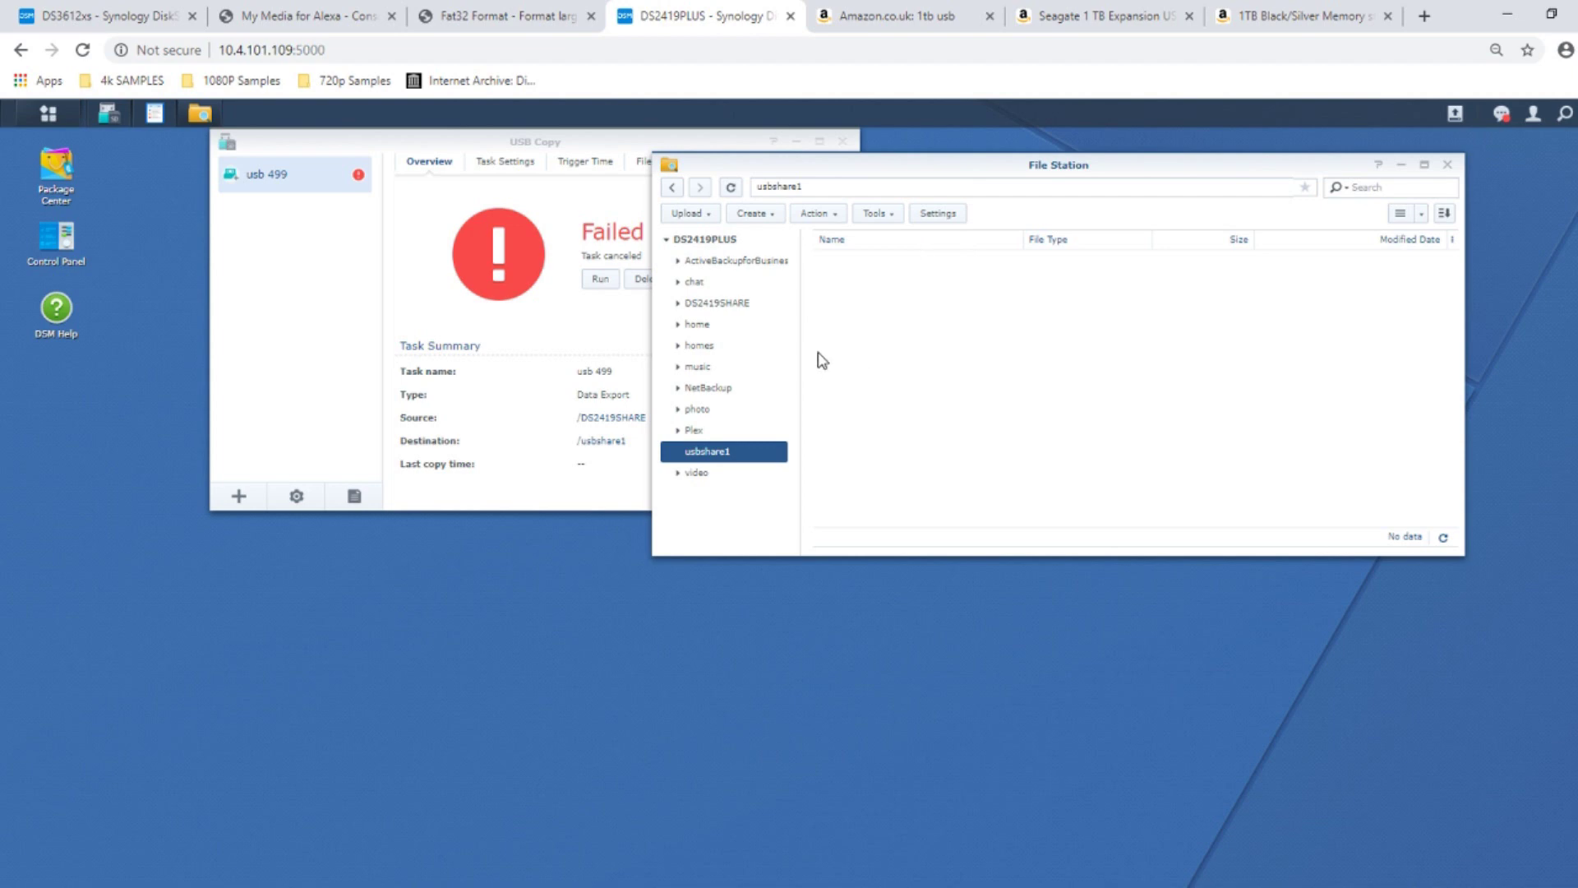
left_click(559, 141)
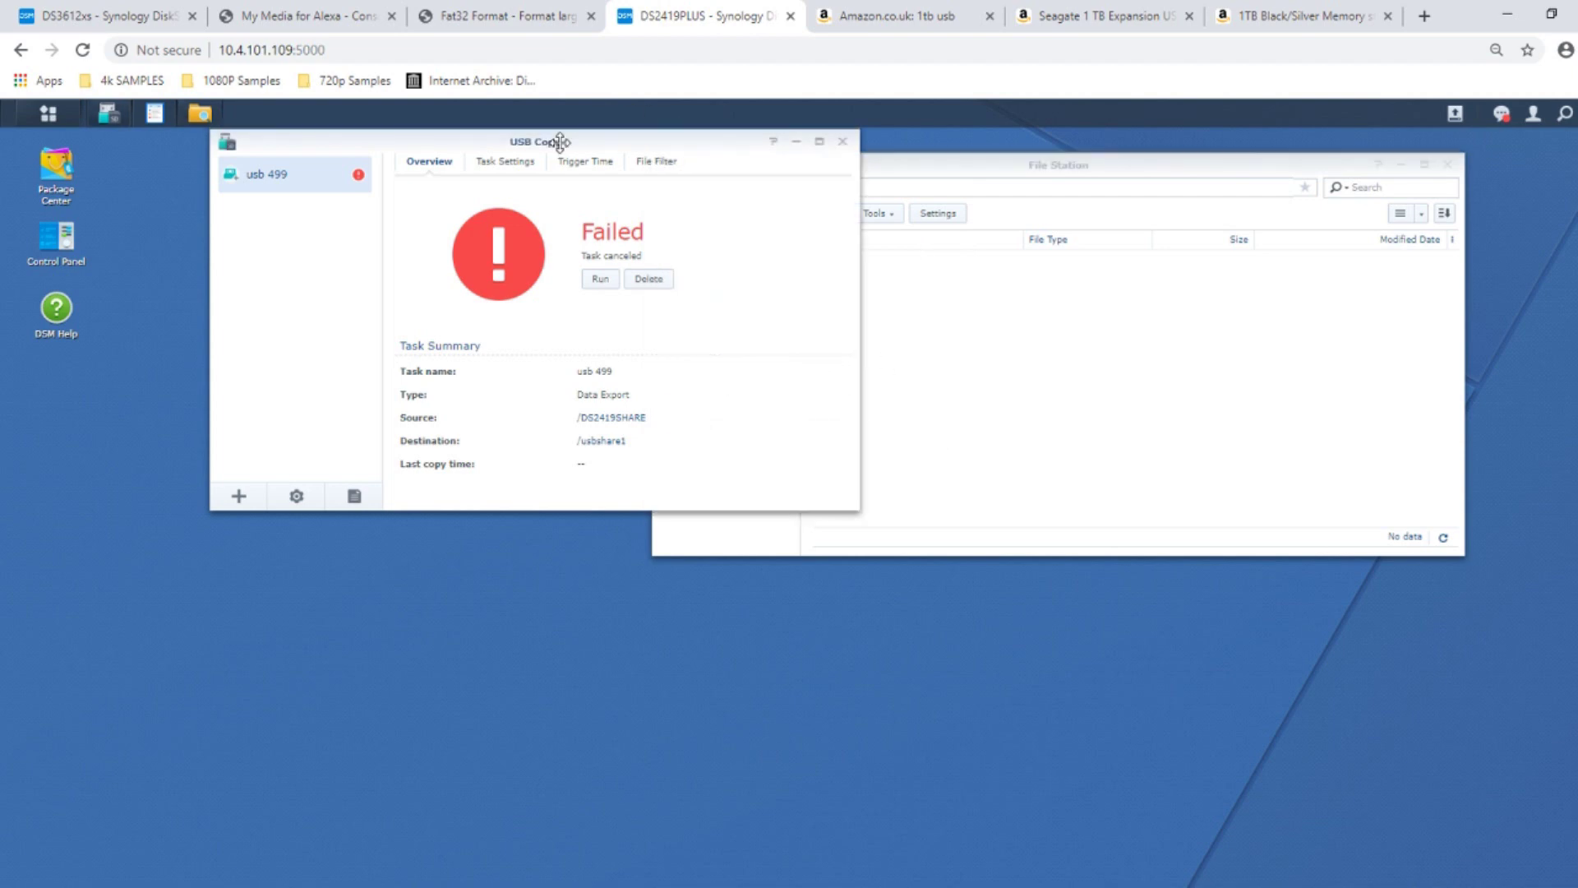
left_click_drag(370, 137, 371, 228)
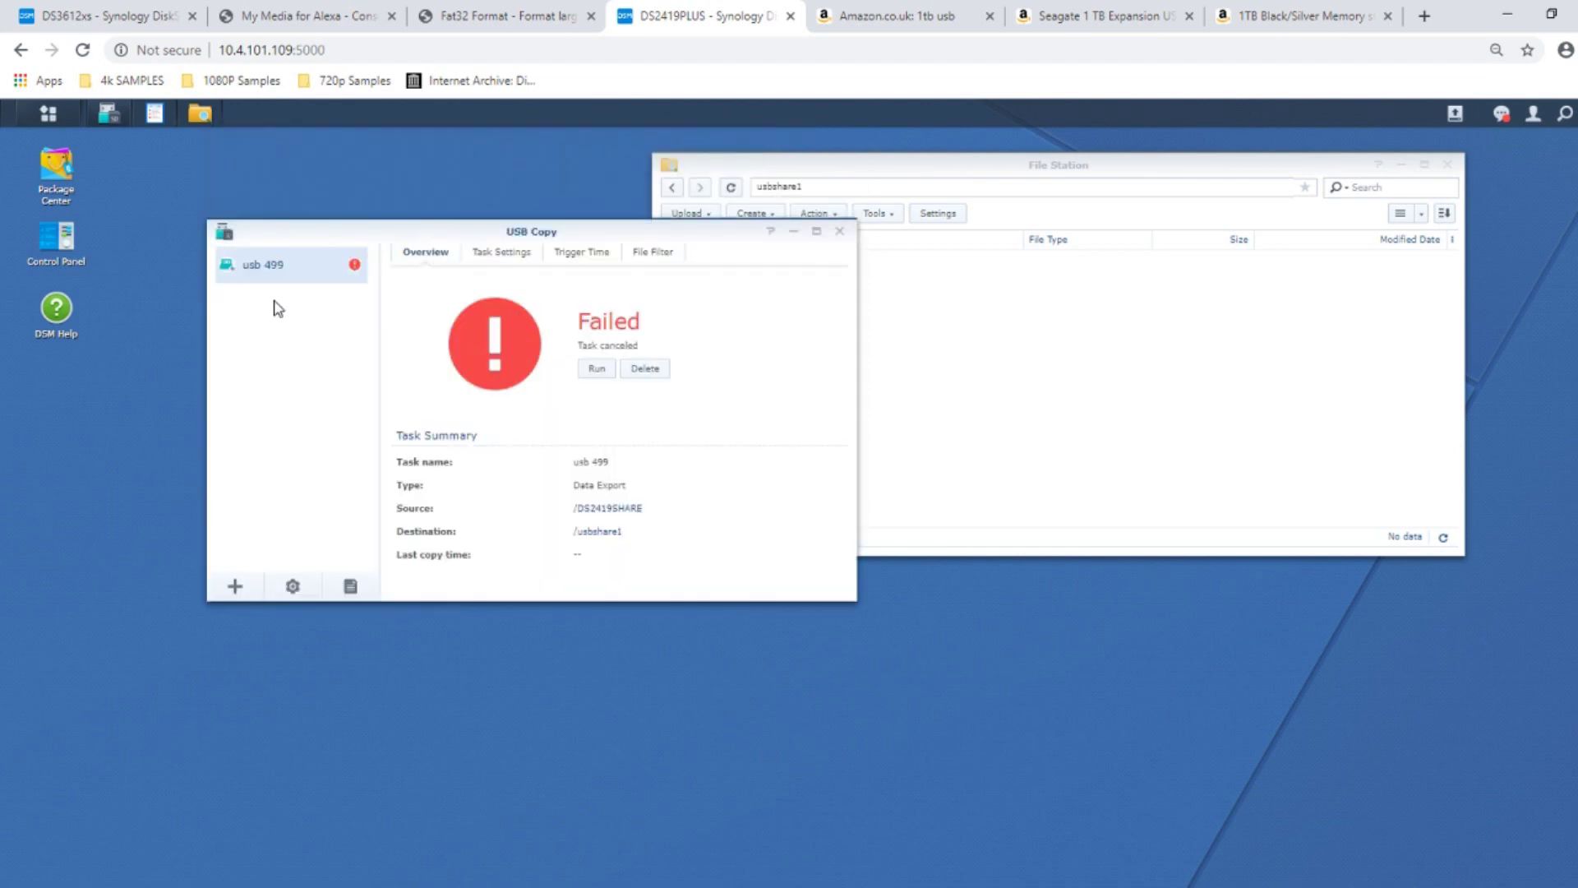
left_click(501, 253)
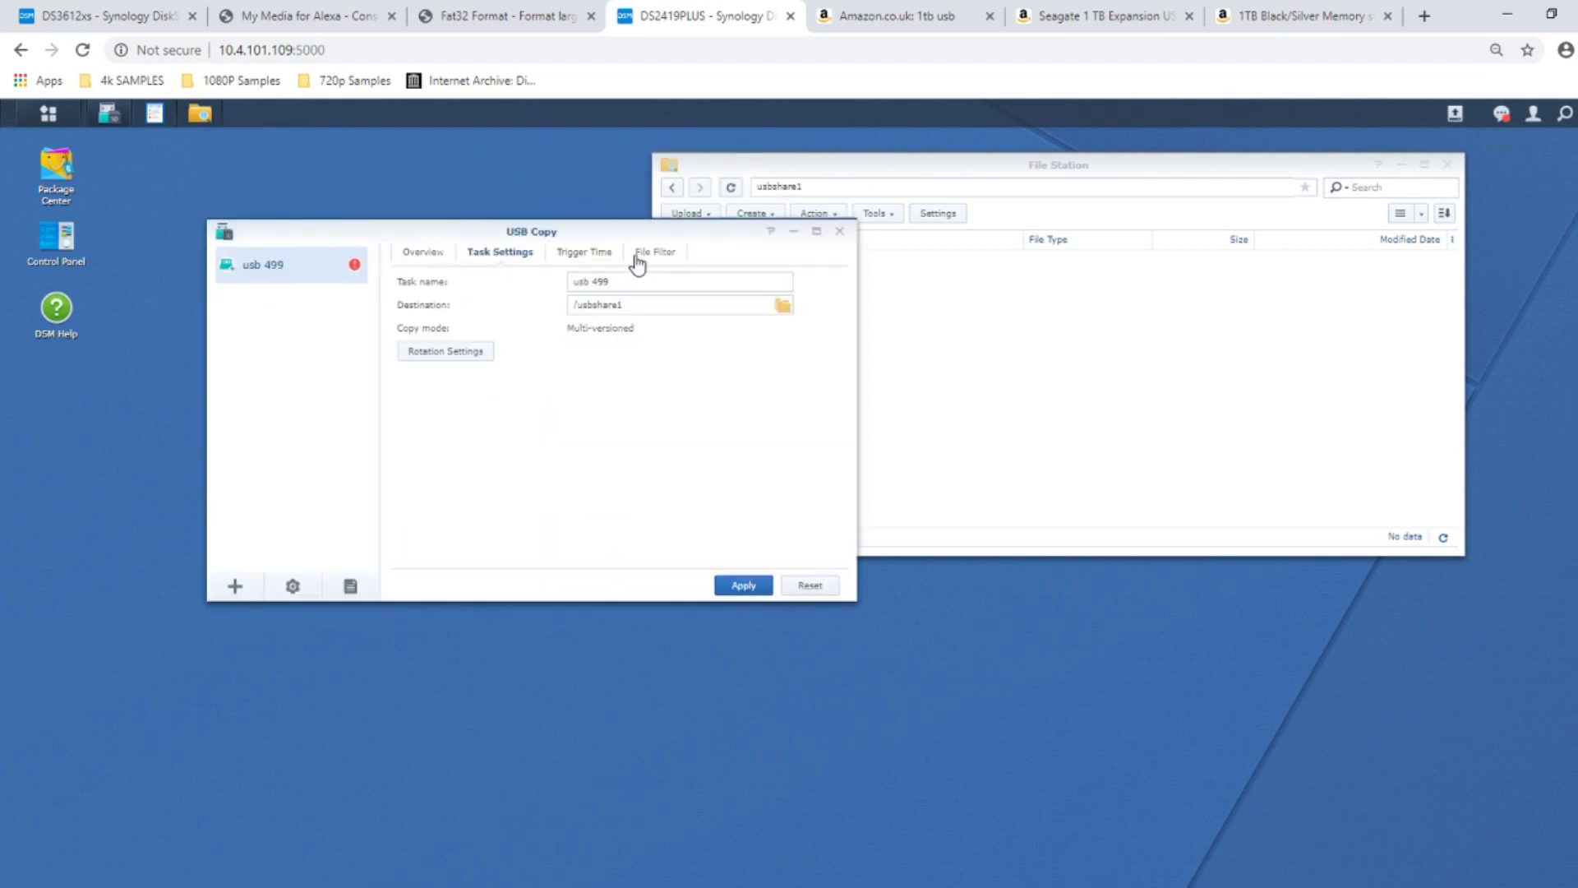
left_click(638, 260)
left_click(436, 255)
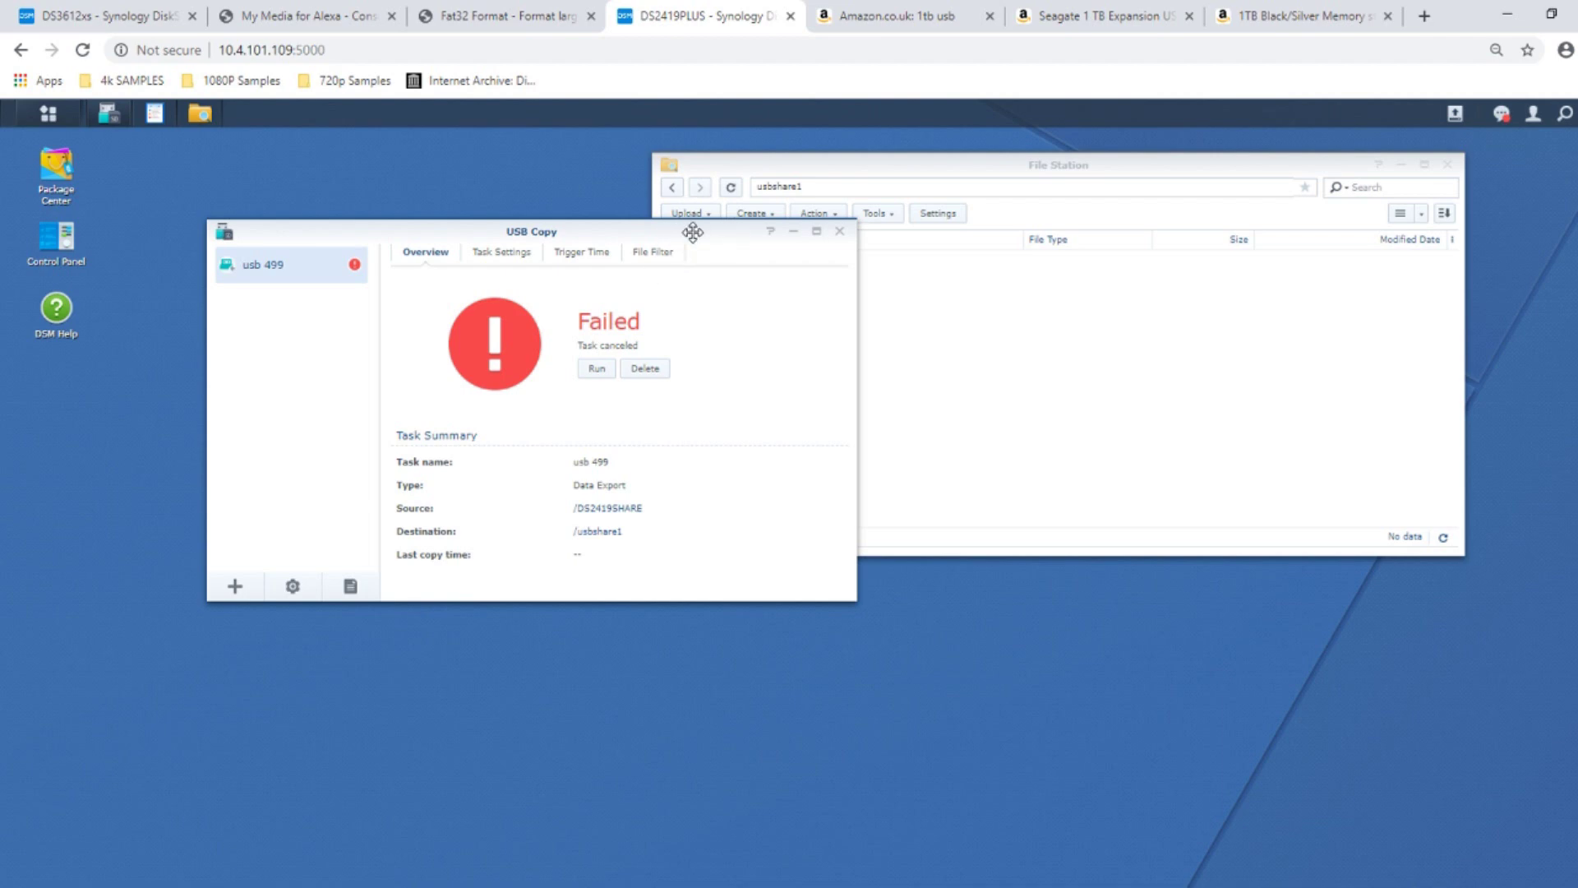
left_click_drag(693, 232, 703, 315)
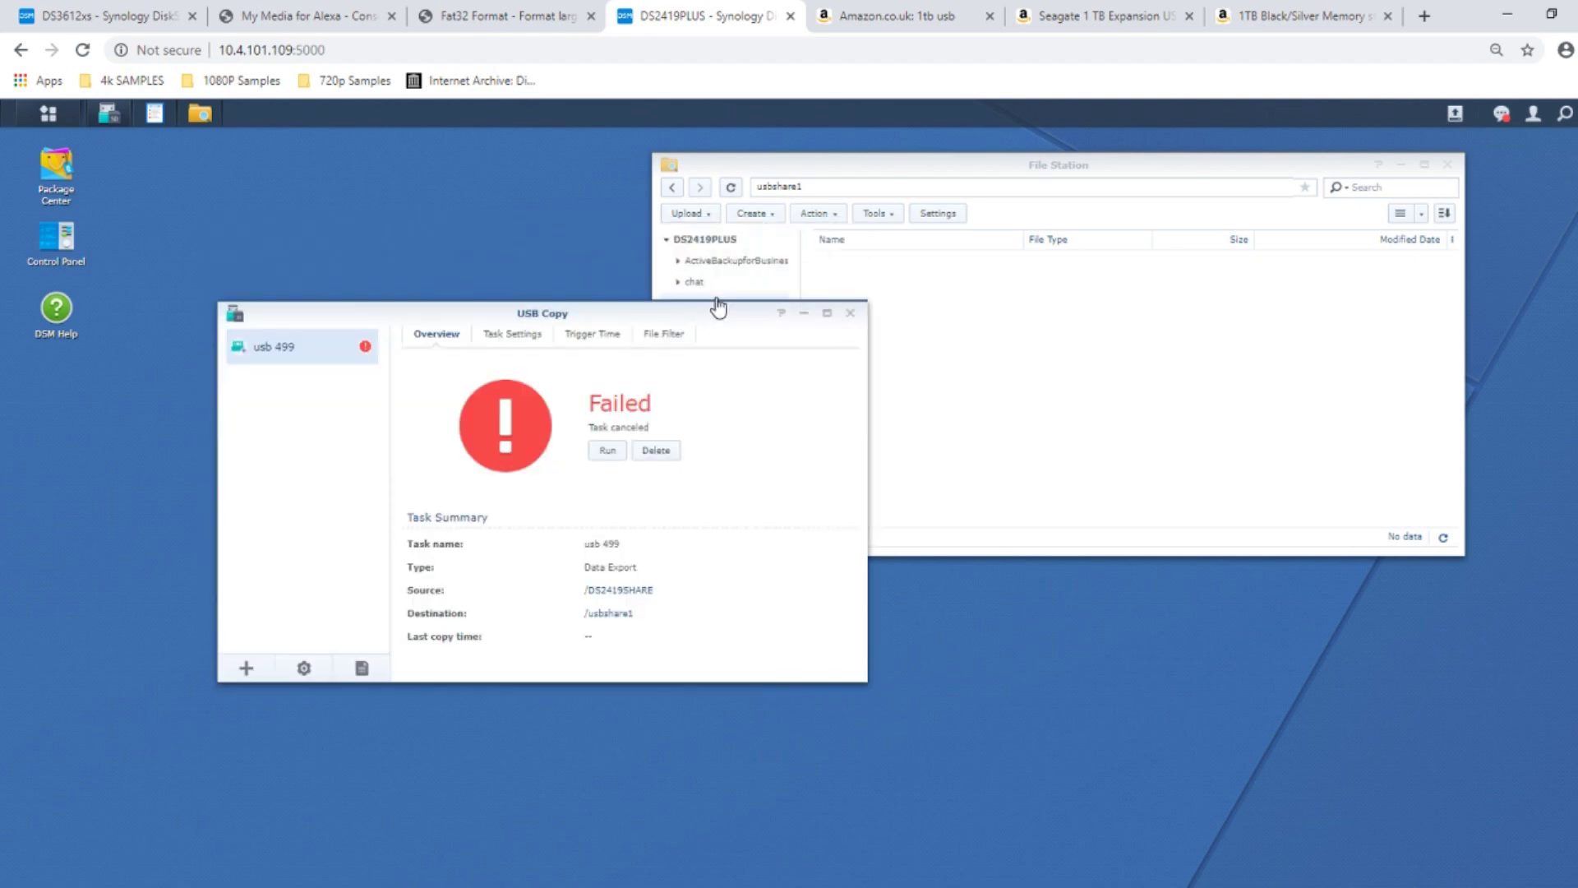
Step: Rerun the failed usb 499 export and view DS2419SHARE in File Station
left_click(607, 451)
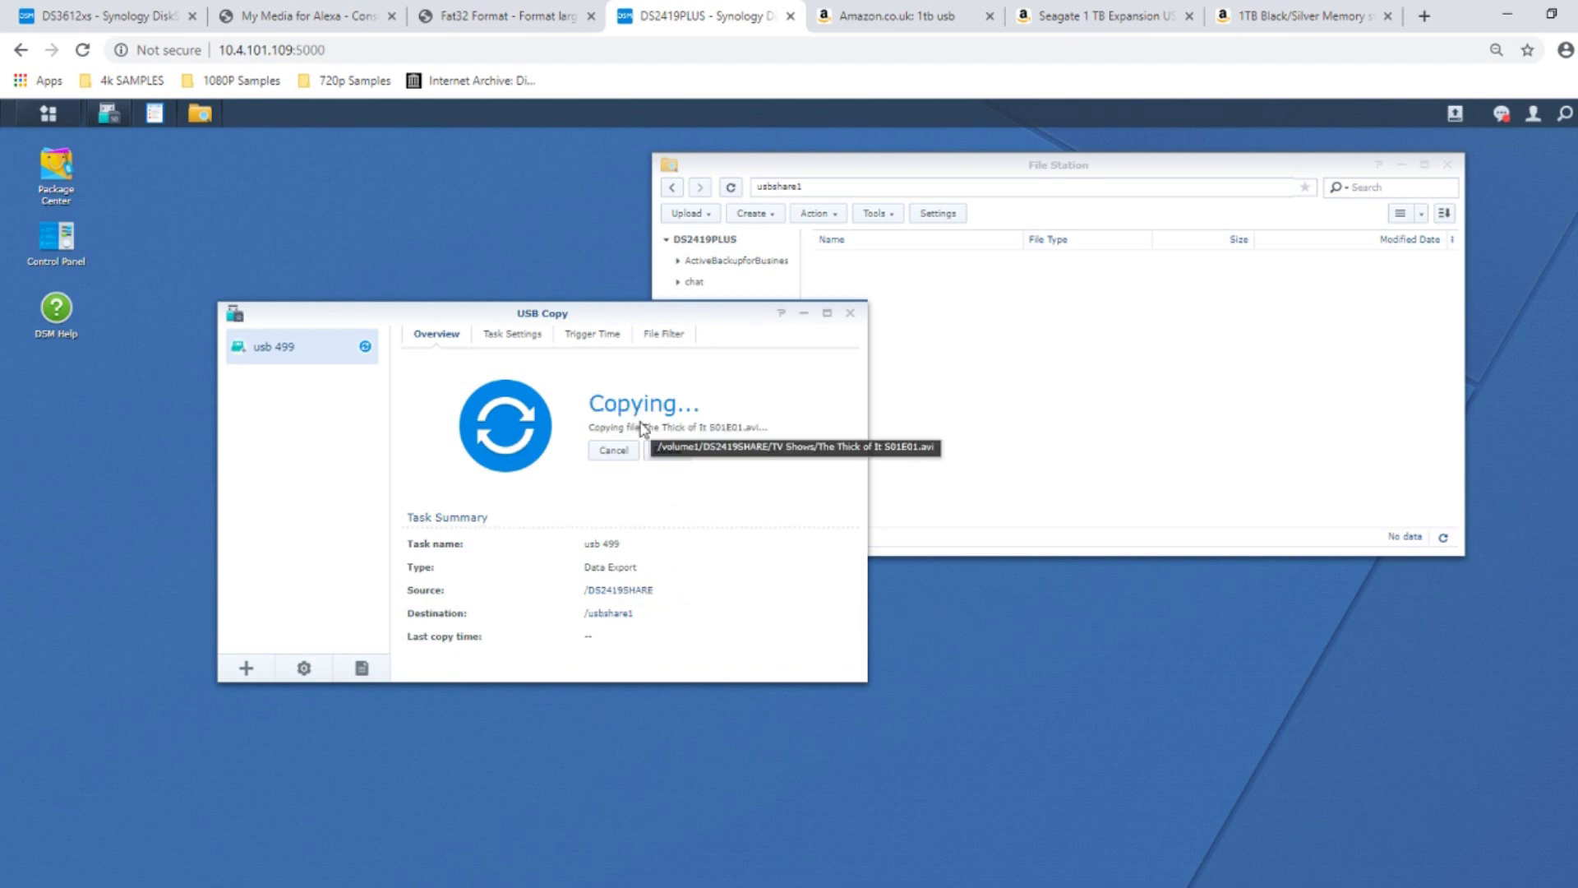
left_click(1083, 374)
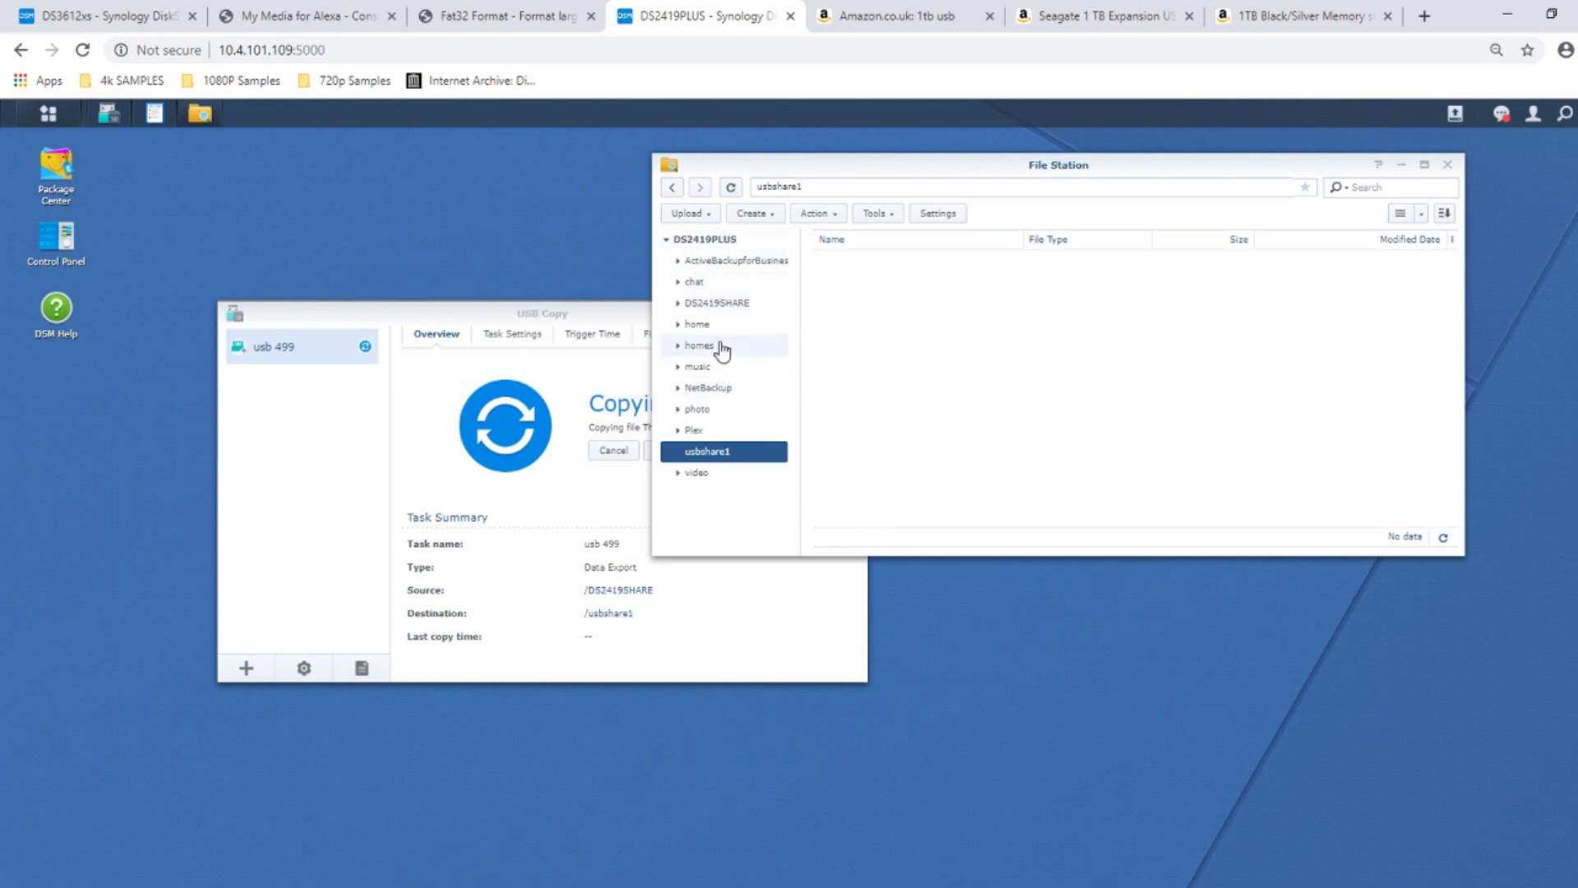
left_click(715, 304)
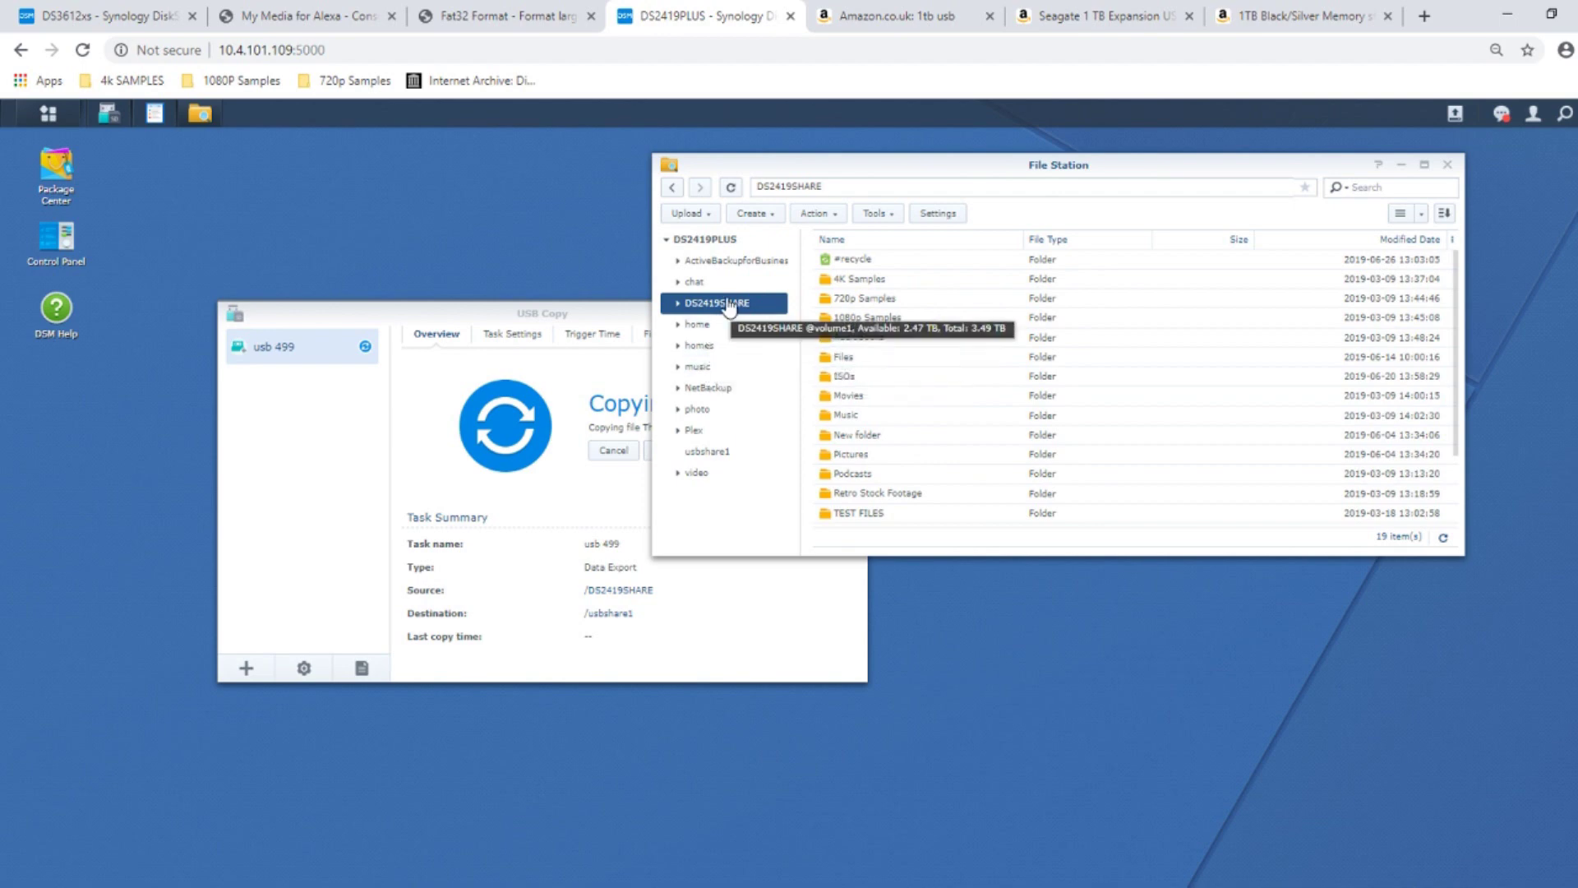
Step: Browse the video, photo and Plex shares, then select photo's five TEST FILES folders
left_click(698, 475)
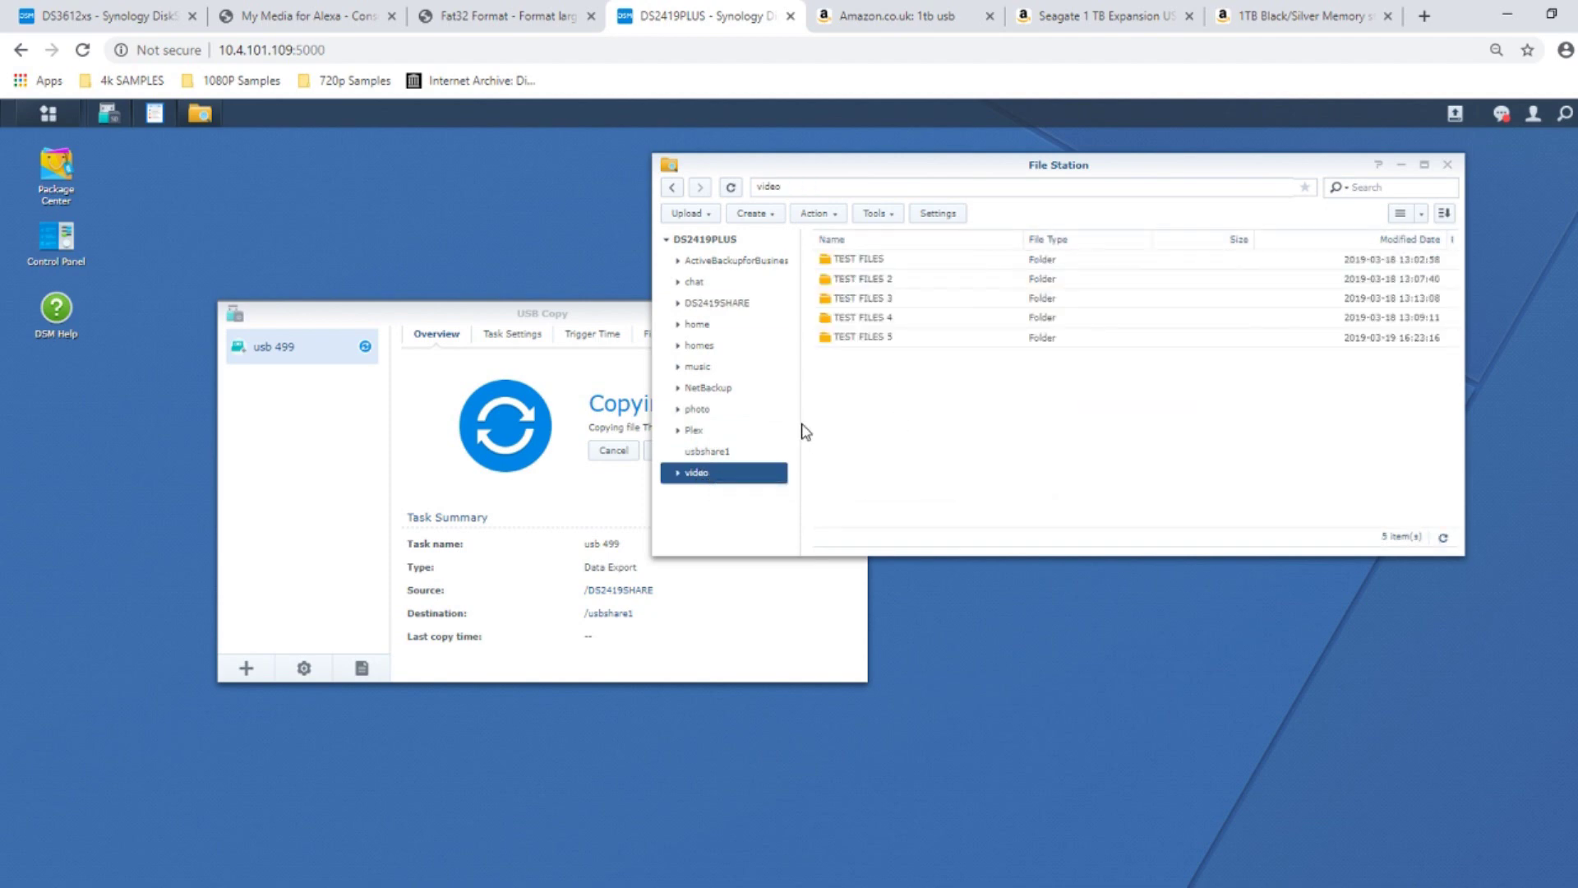
left_click(700, 411)
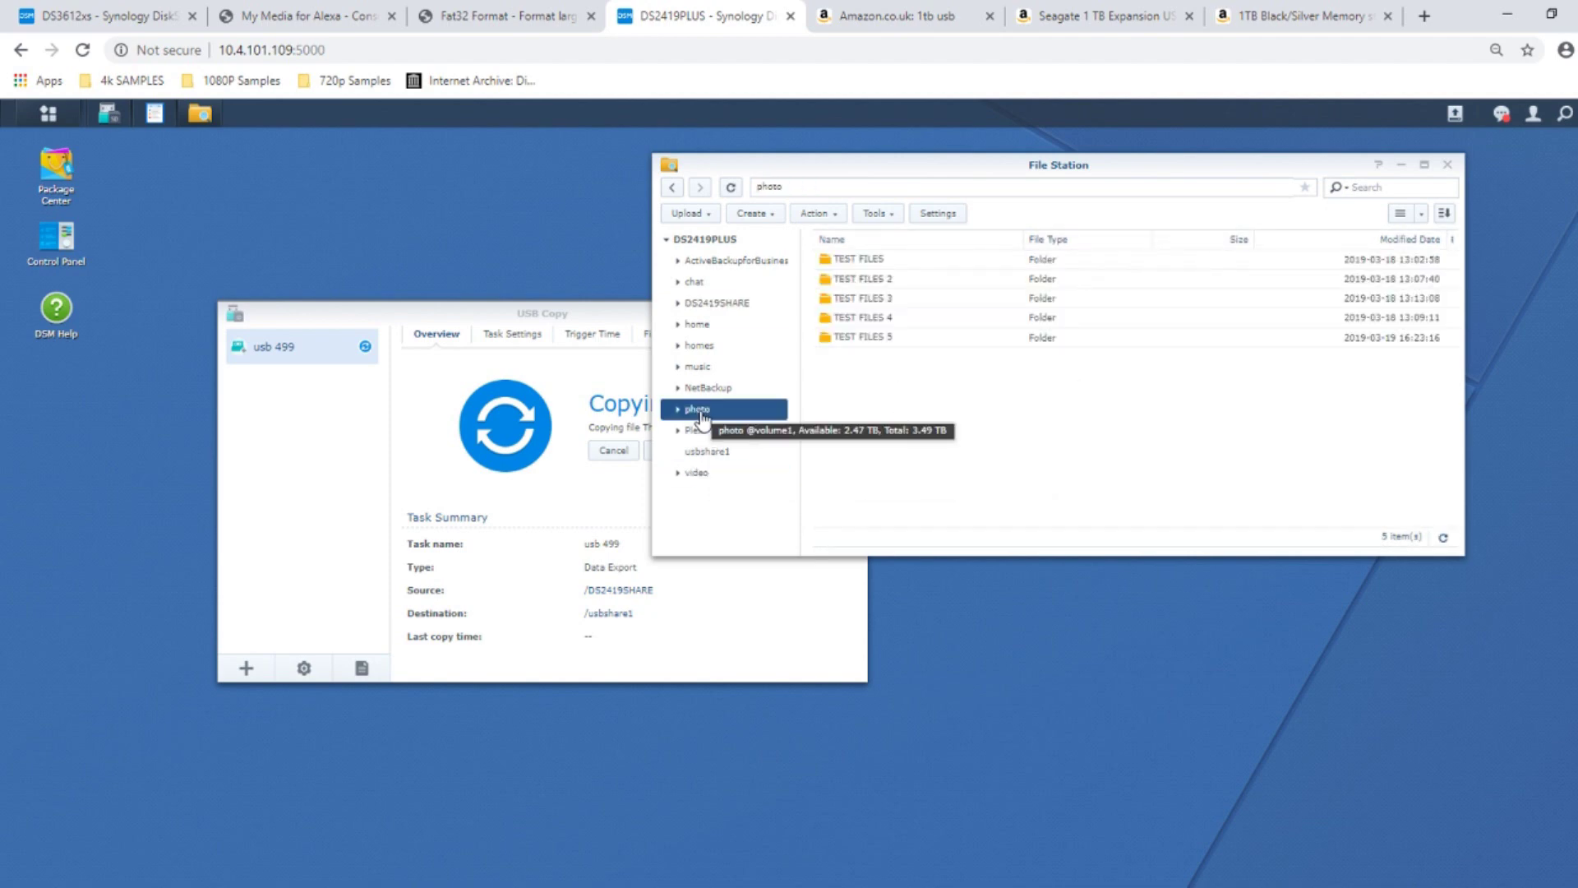
left_click(698, 432)
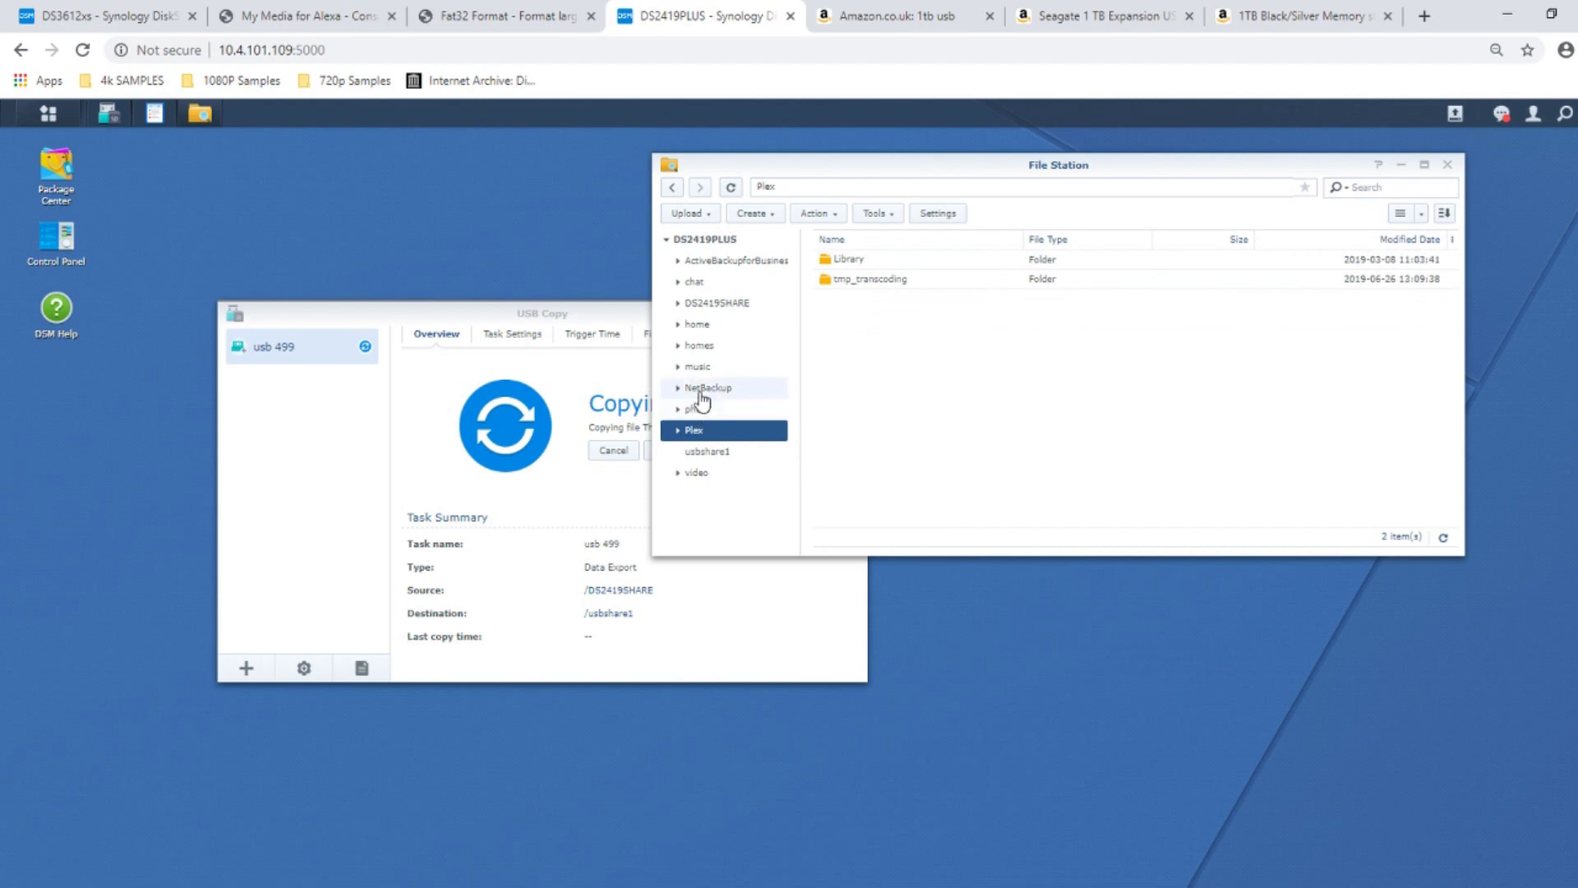
left_click(701, 409)
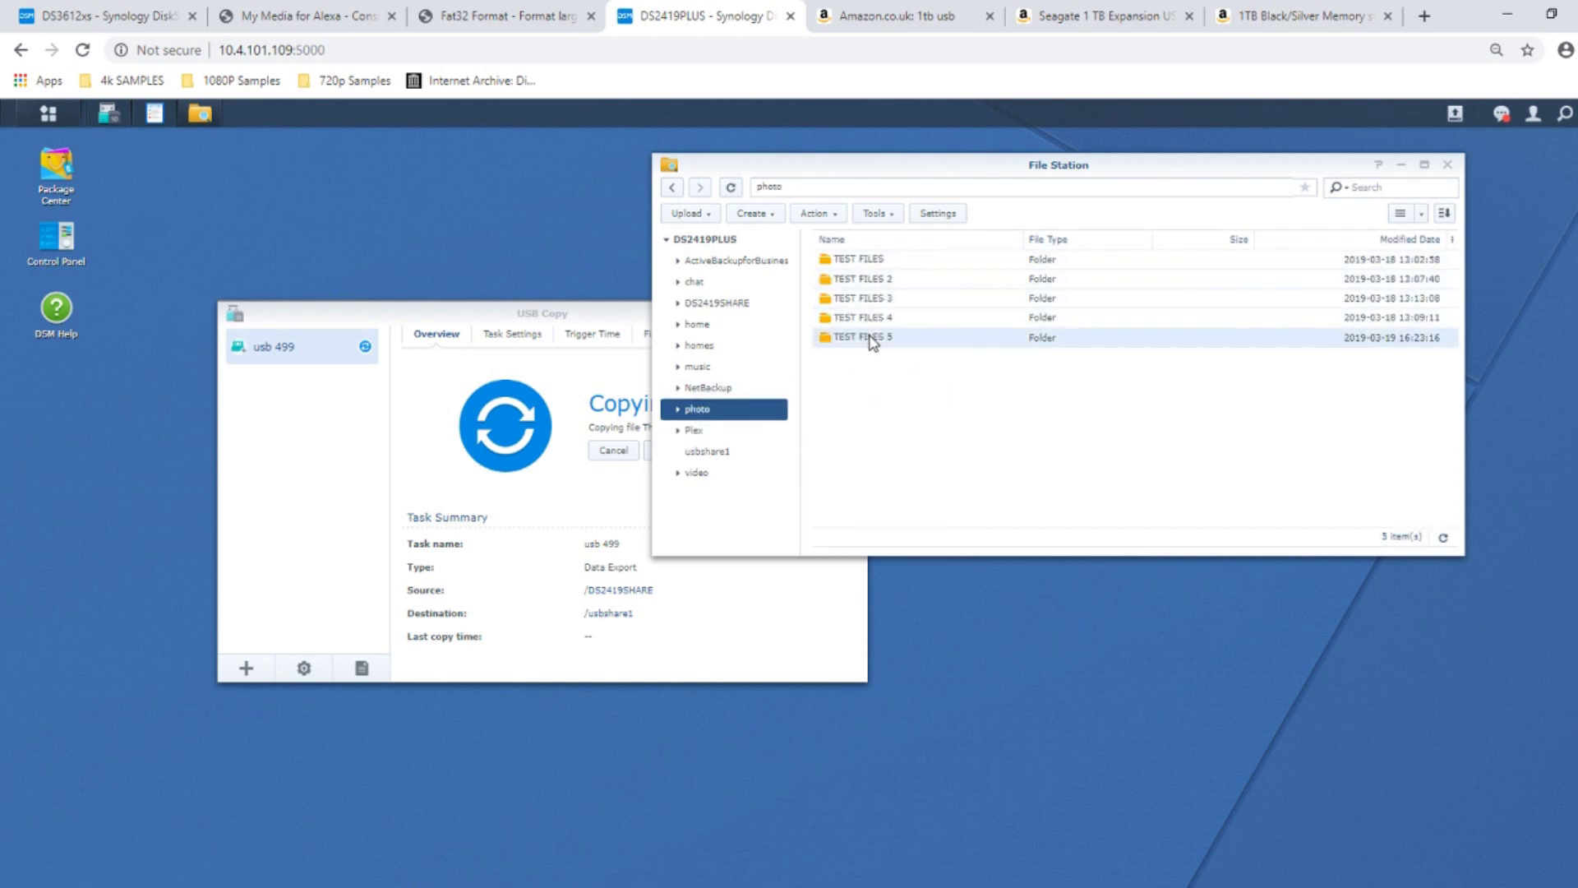
left_click_drag(873, 331, 900, 267)
Step: Copy the five TEST FILES folders and try creating a 'test c p' folder on usbshare1
right_click(887, 276)
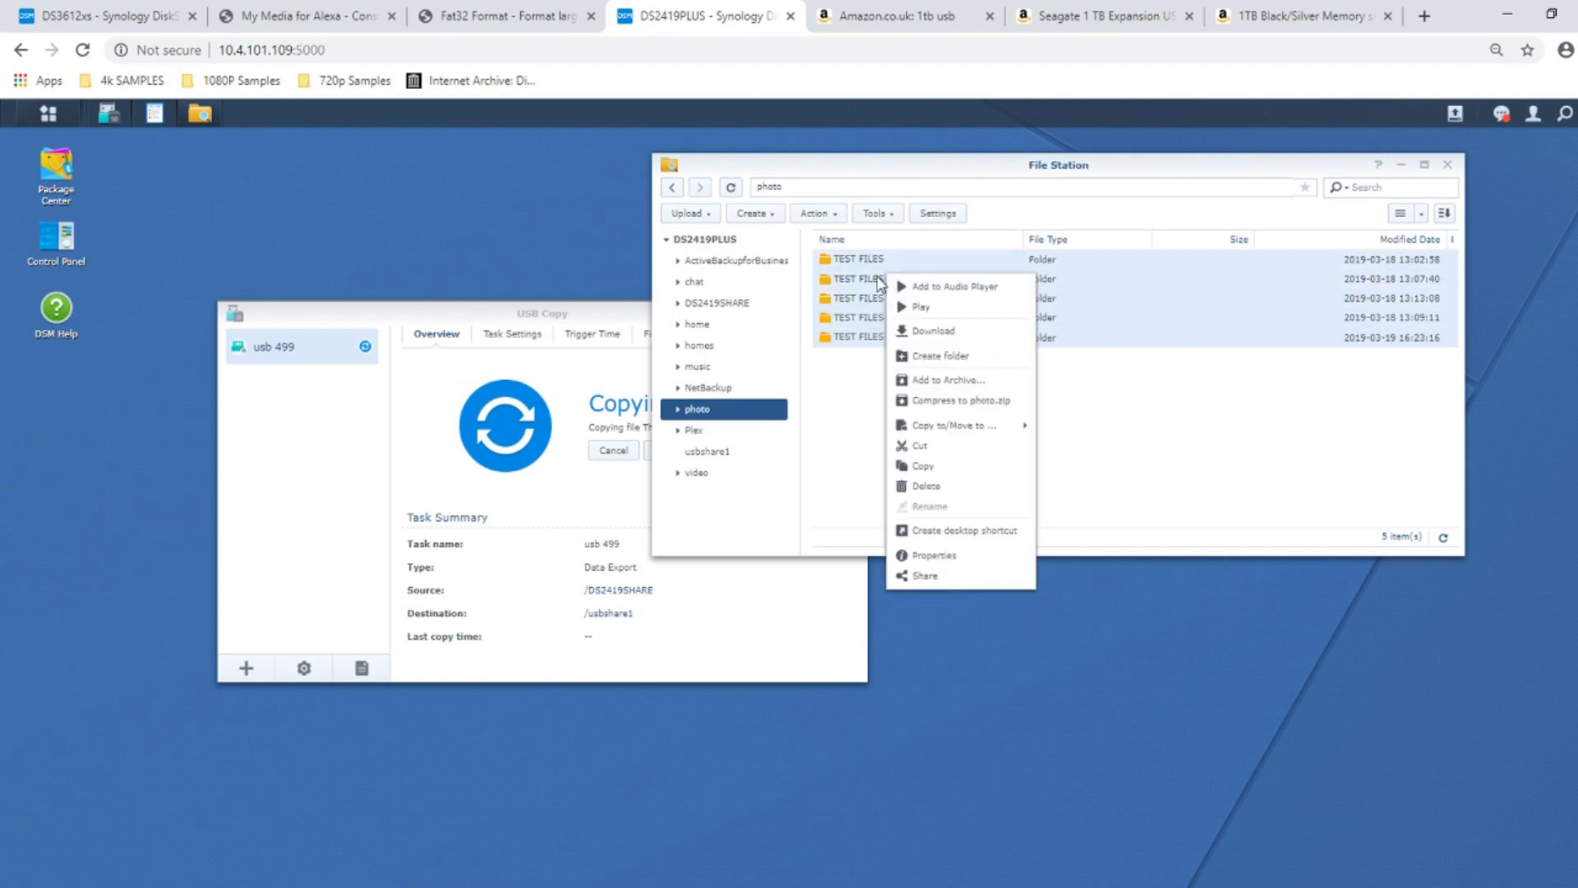
left_click(932, 467)
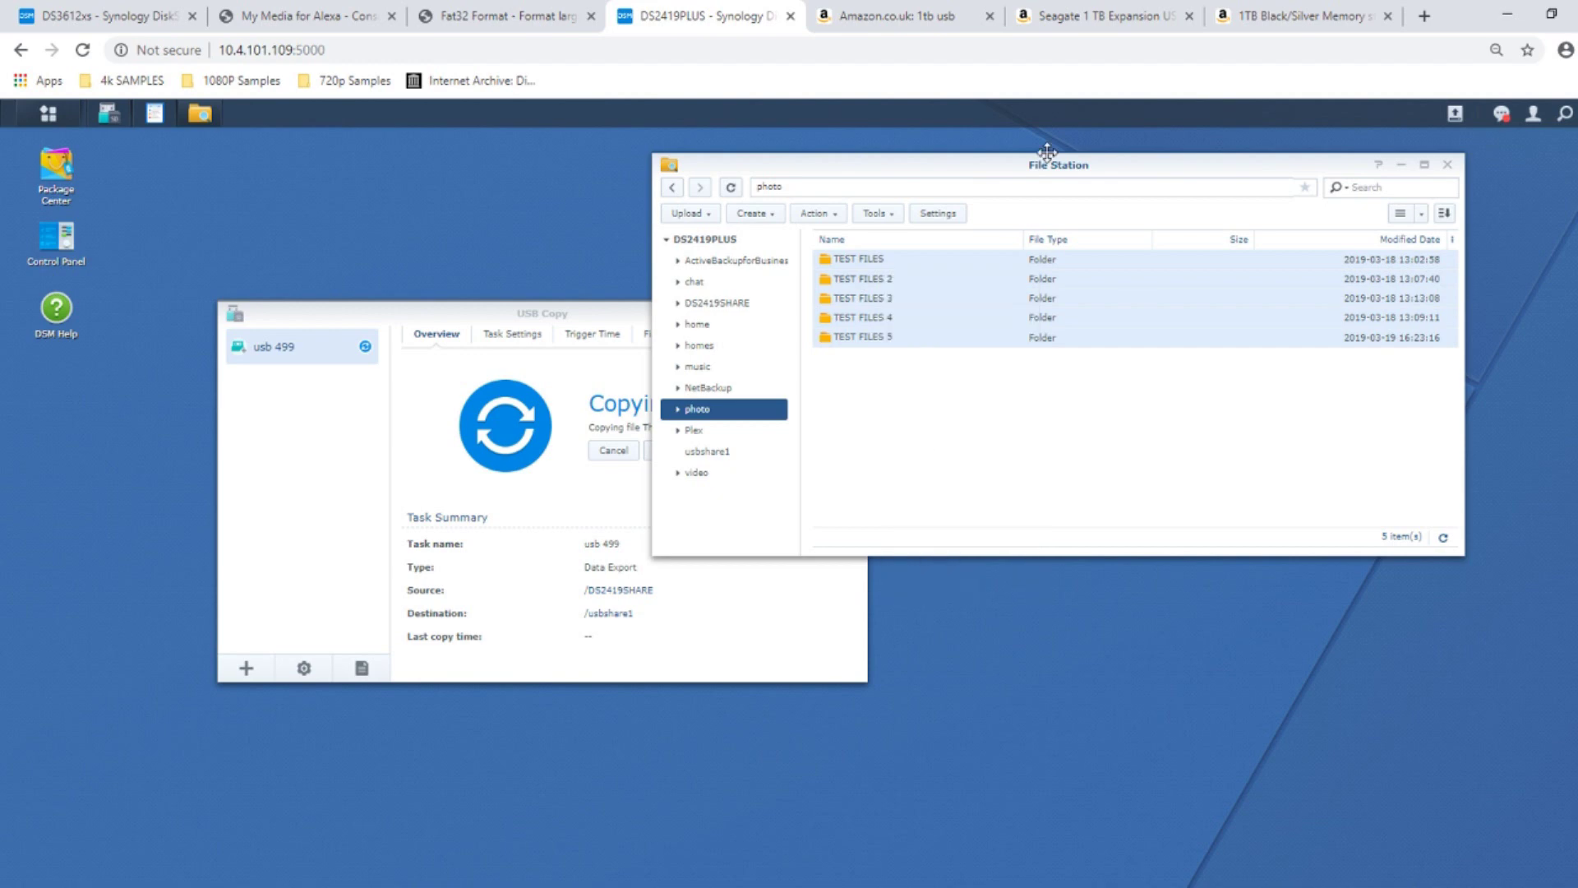
left_click(711, 455)
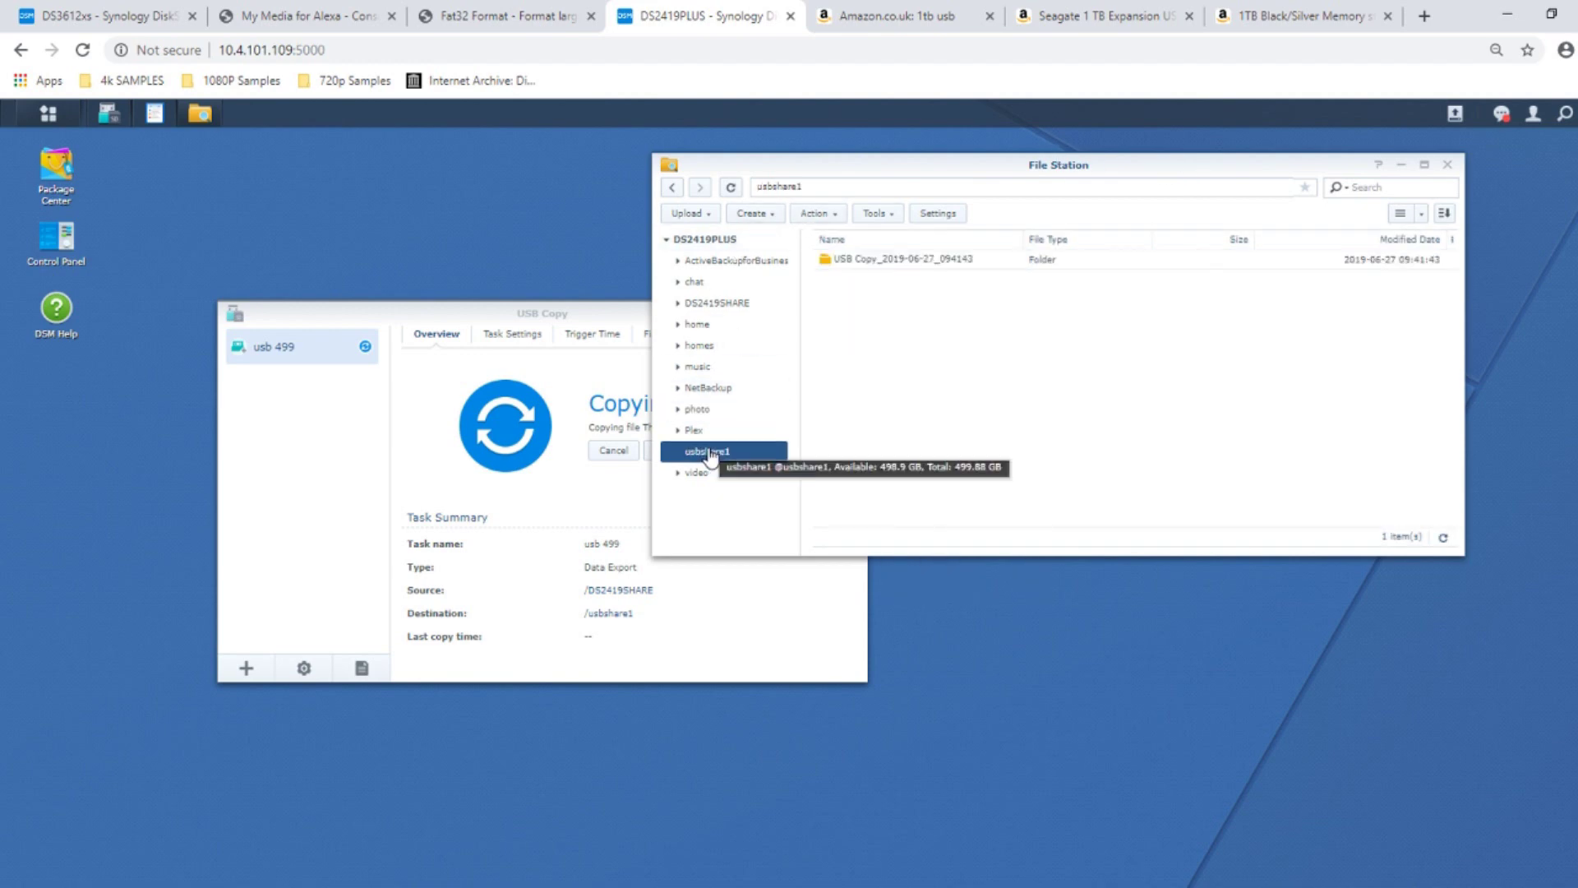
right_click(983, 351)
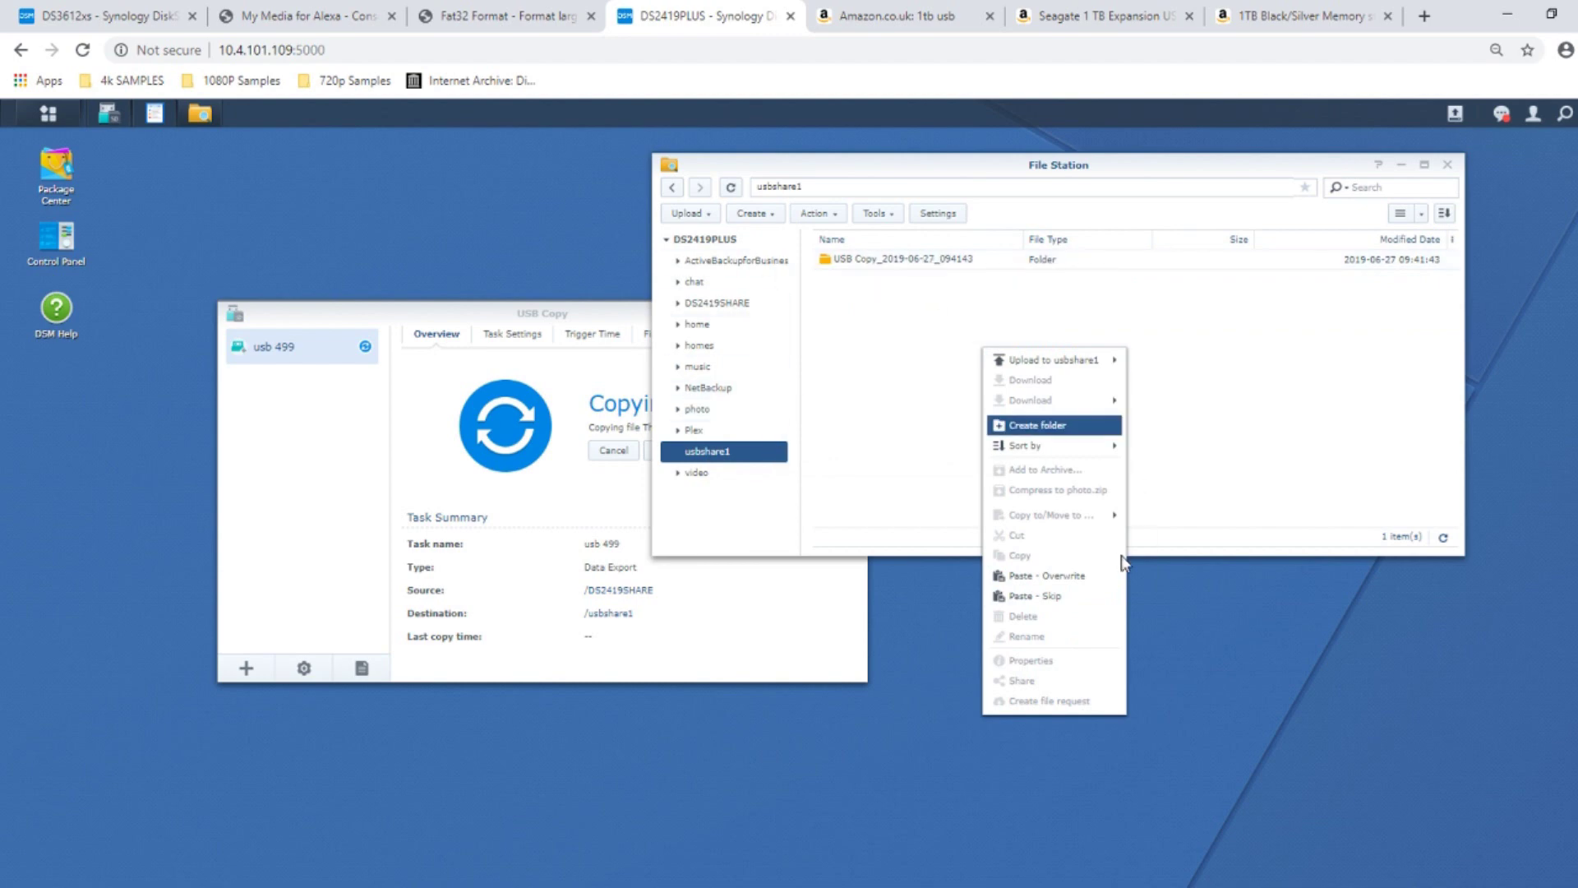
left_click(1038, 427)
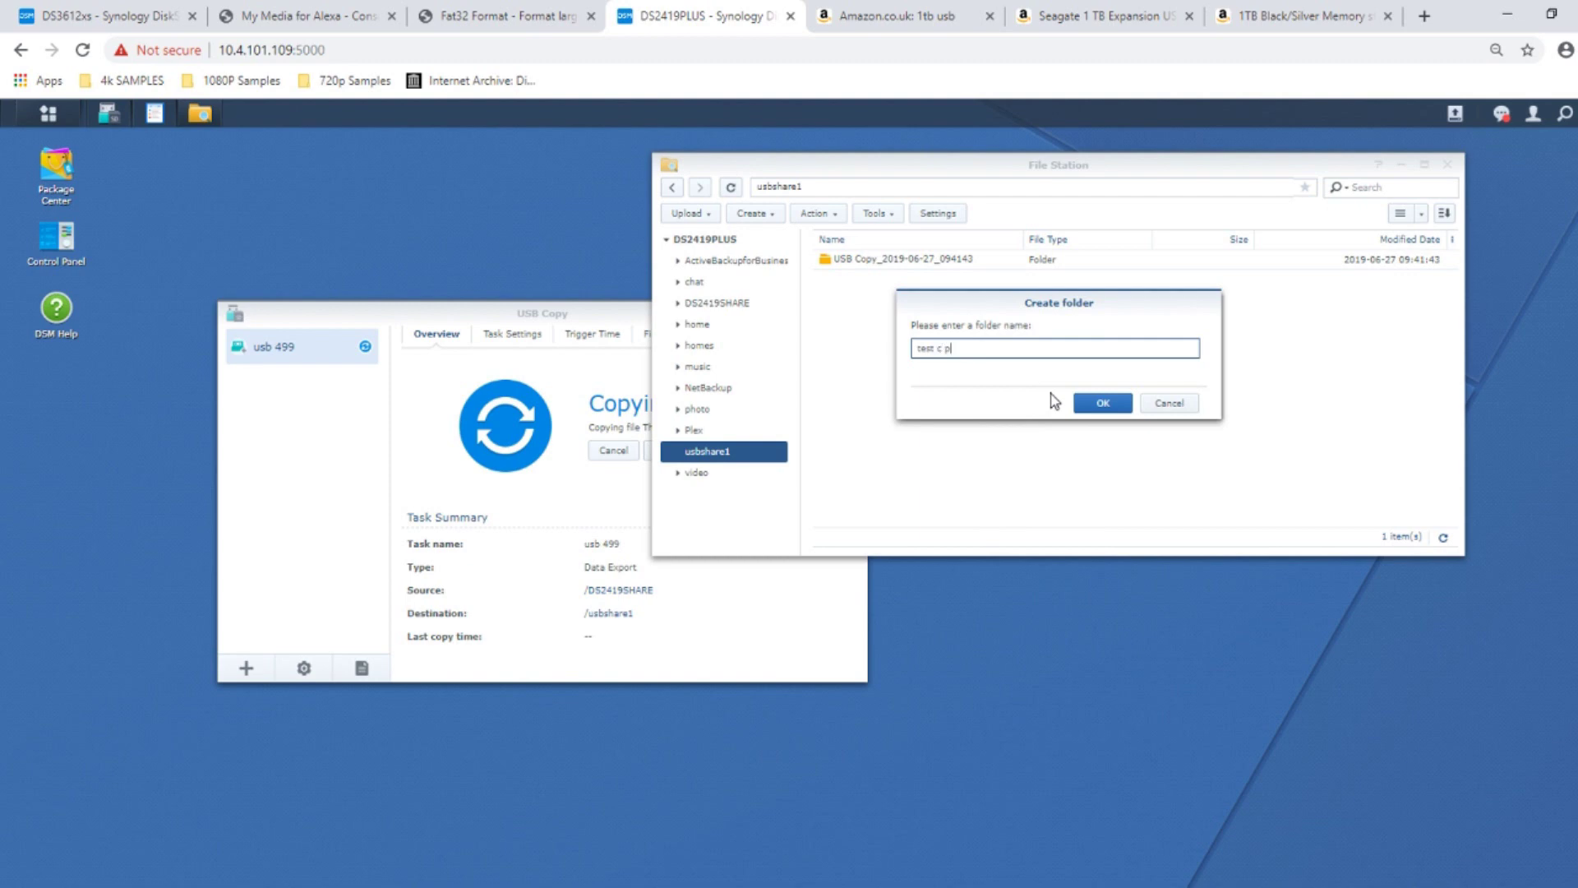
left_click(1102, 399)
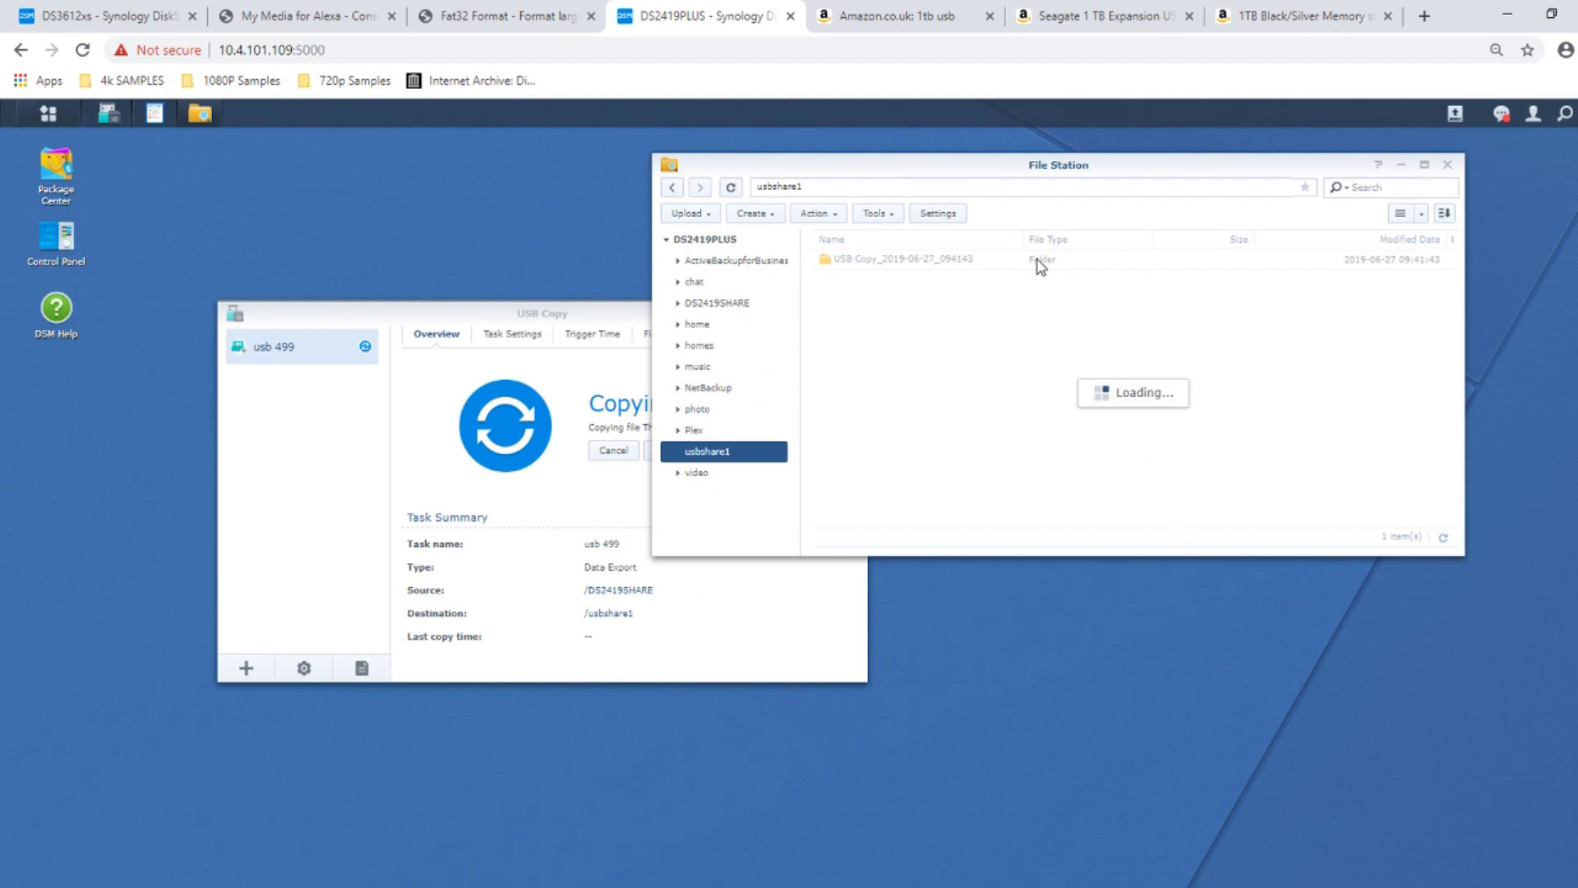
Step: Read the USB improper-ejection notifications, dismiss the folder error, and open the USB Copy folder
left_click(598, 316)
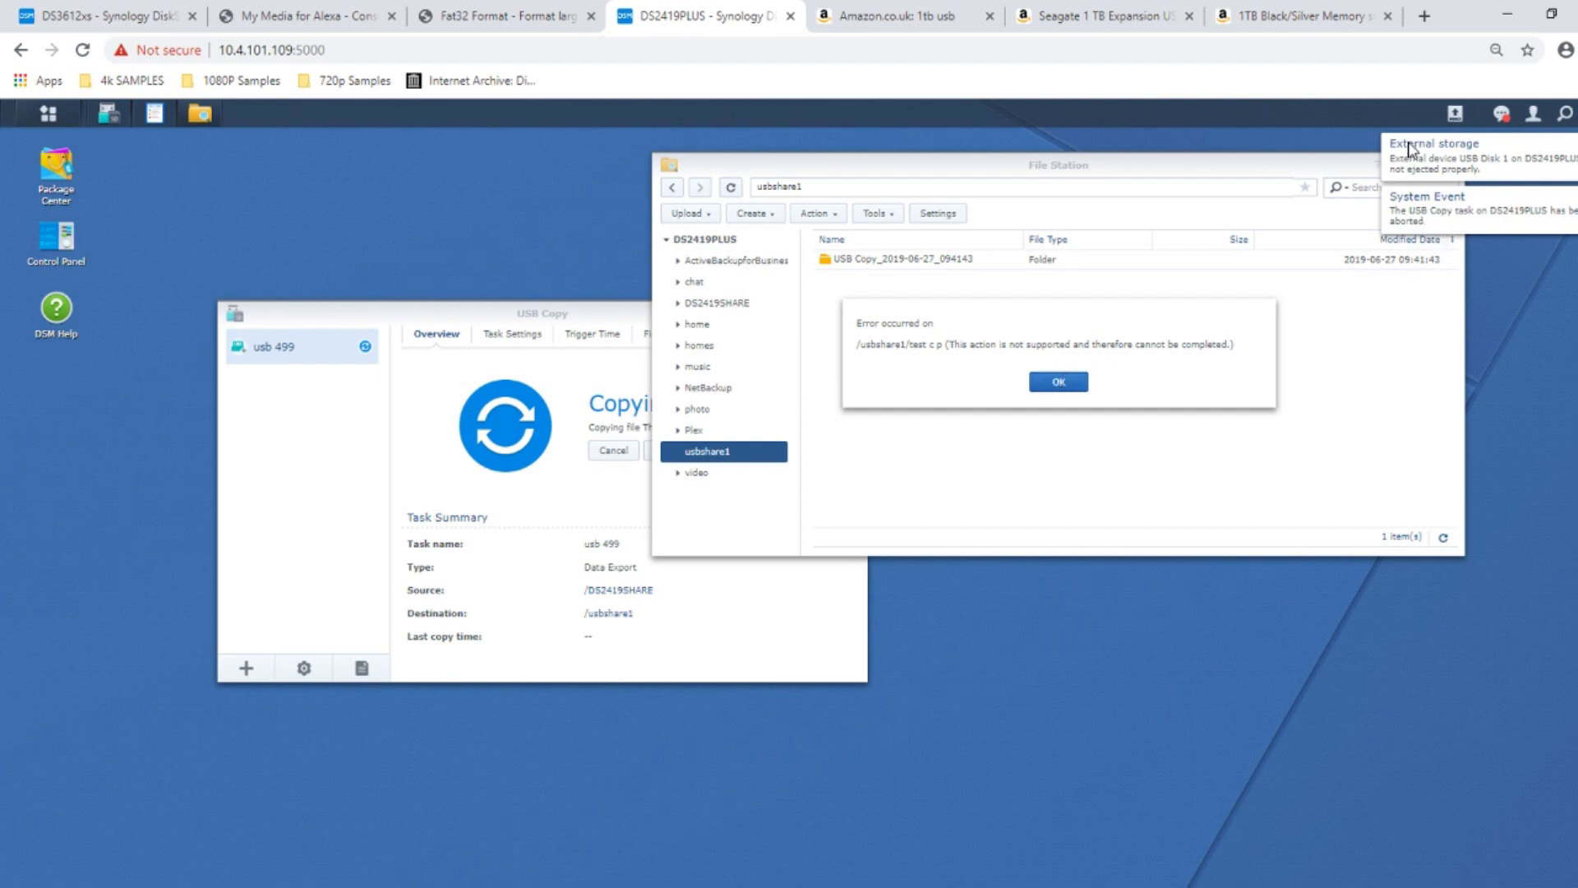
left_click(1501, 116)
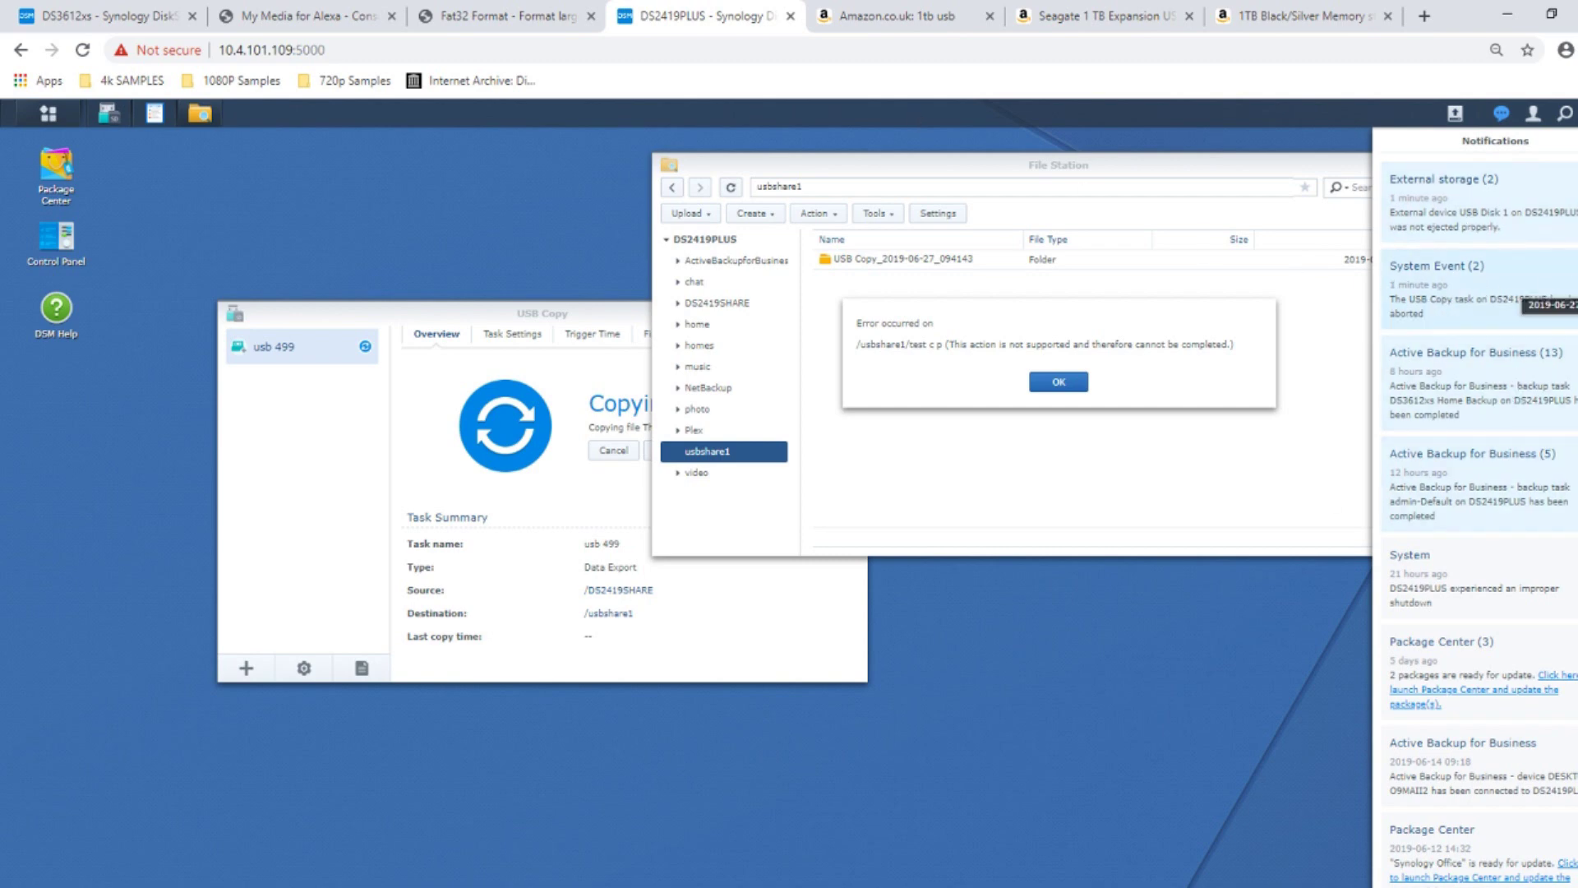
left_click(1509, 305)
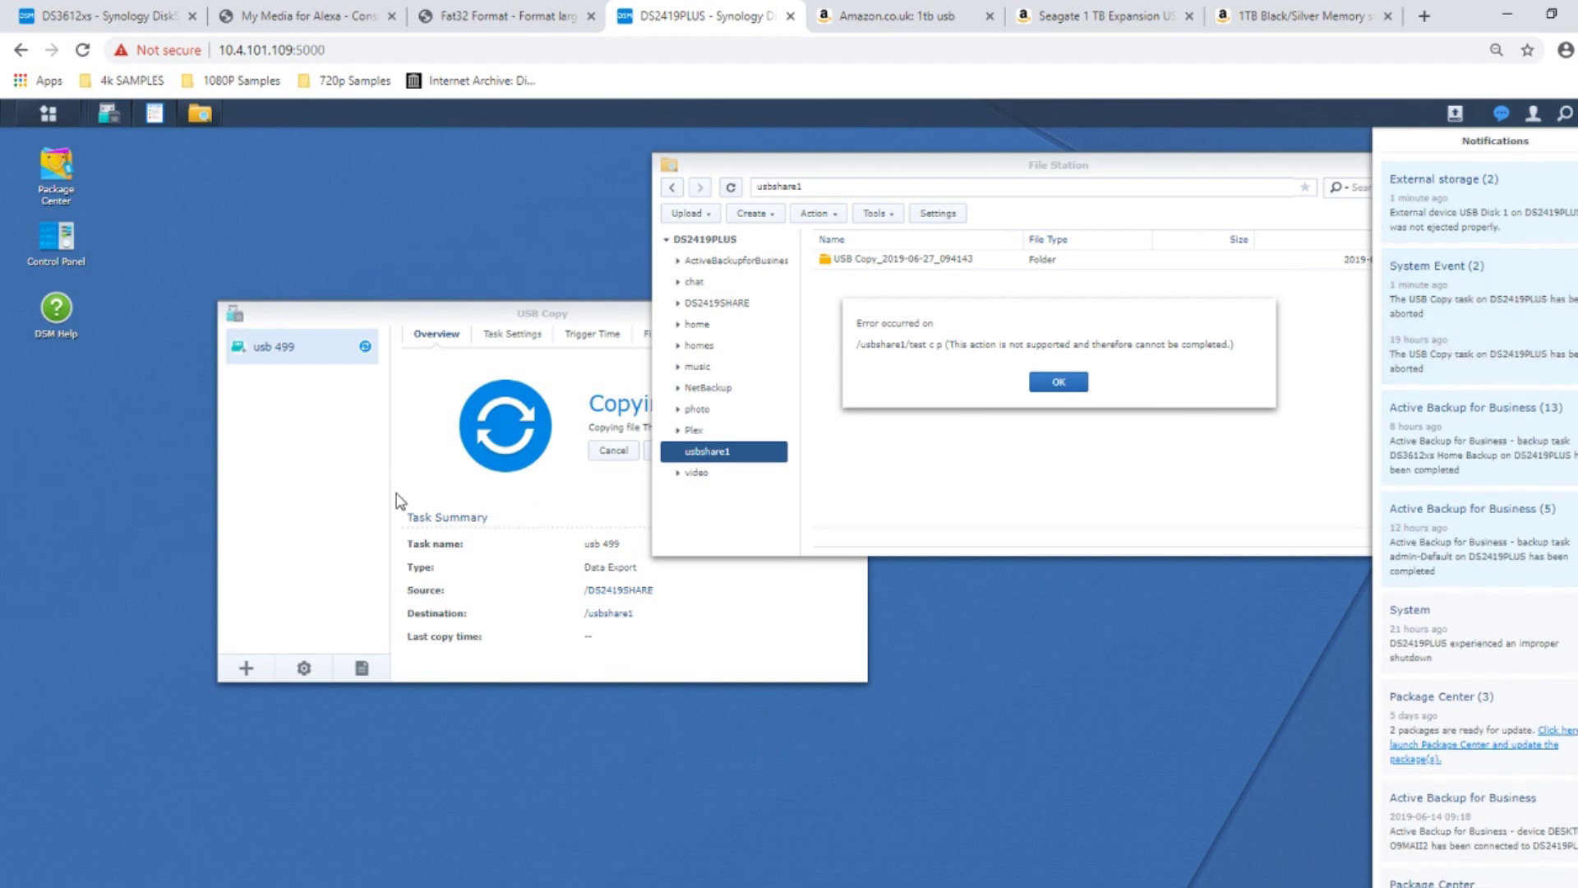
left_click(1062, 381)
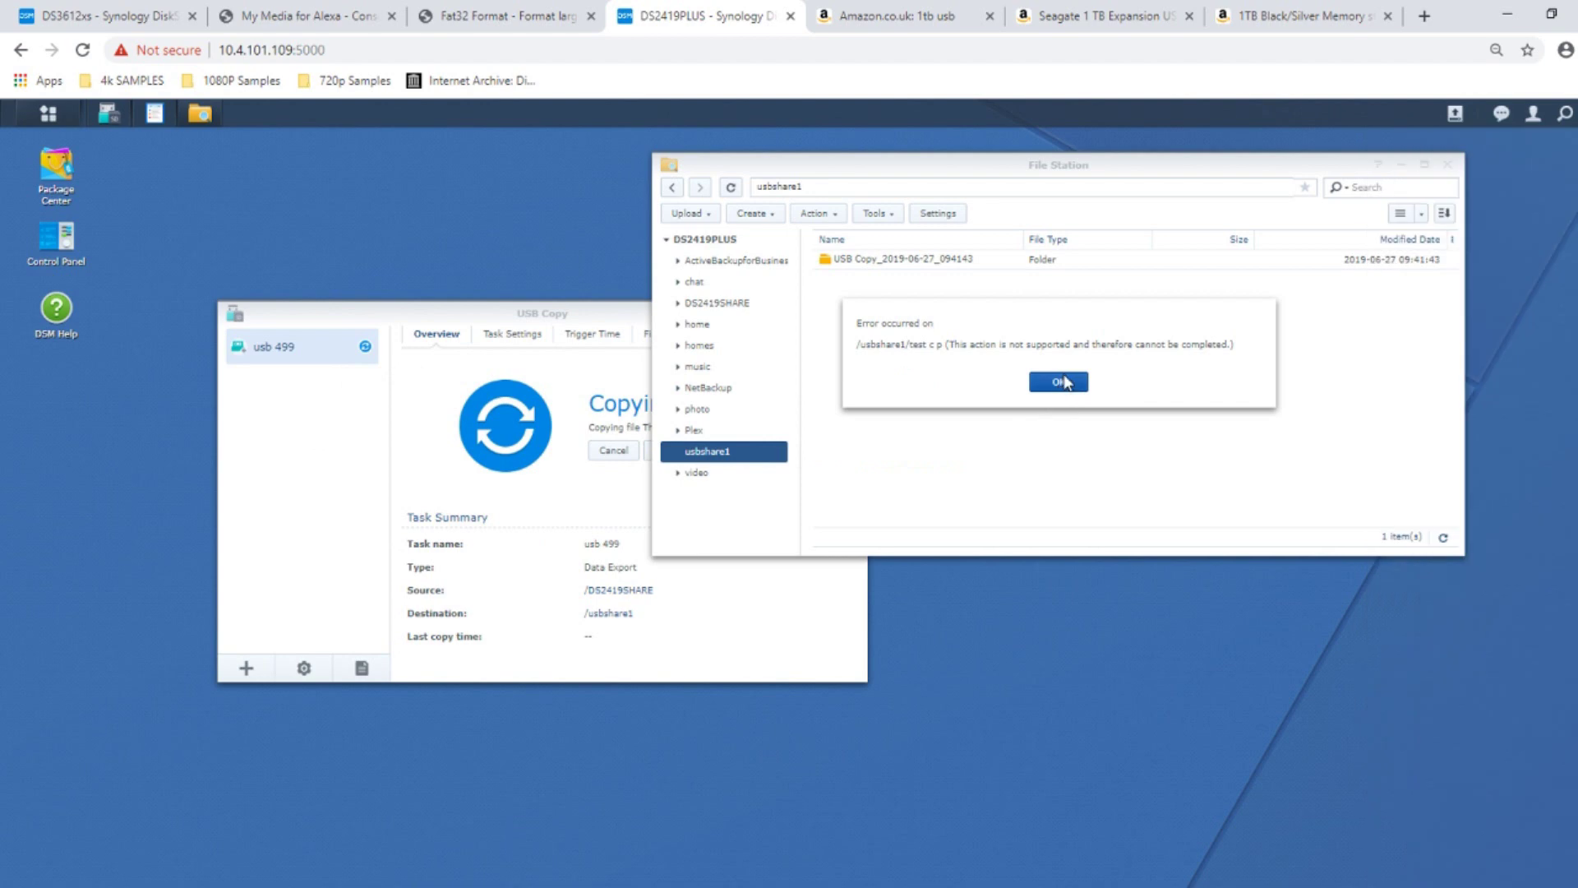
double_click(972, 263)
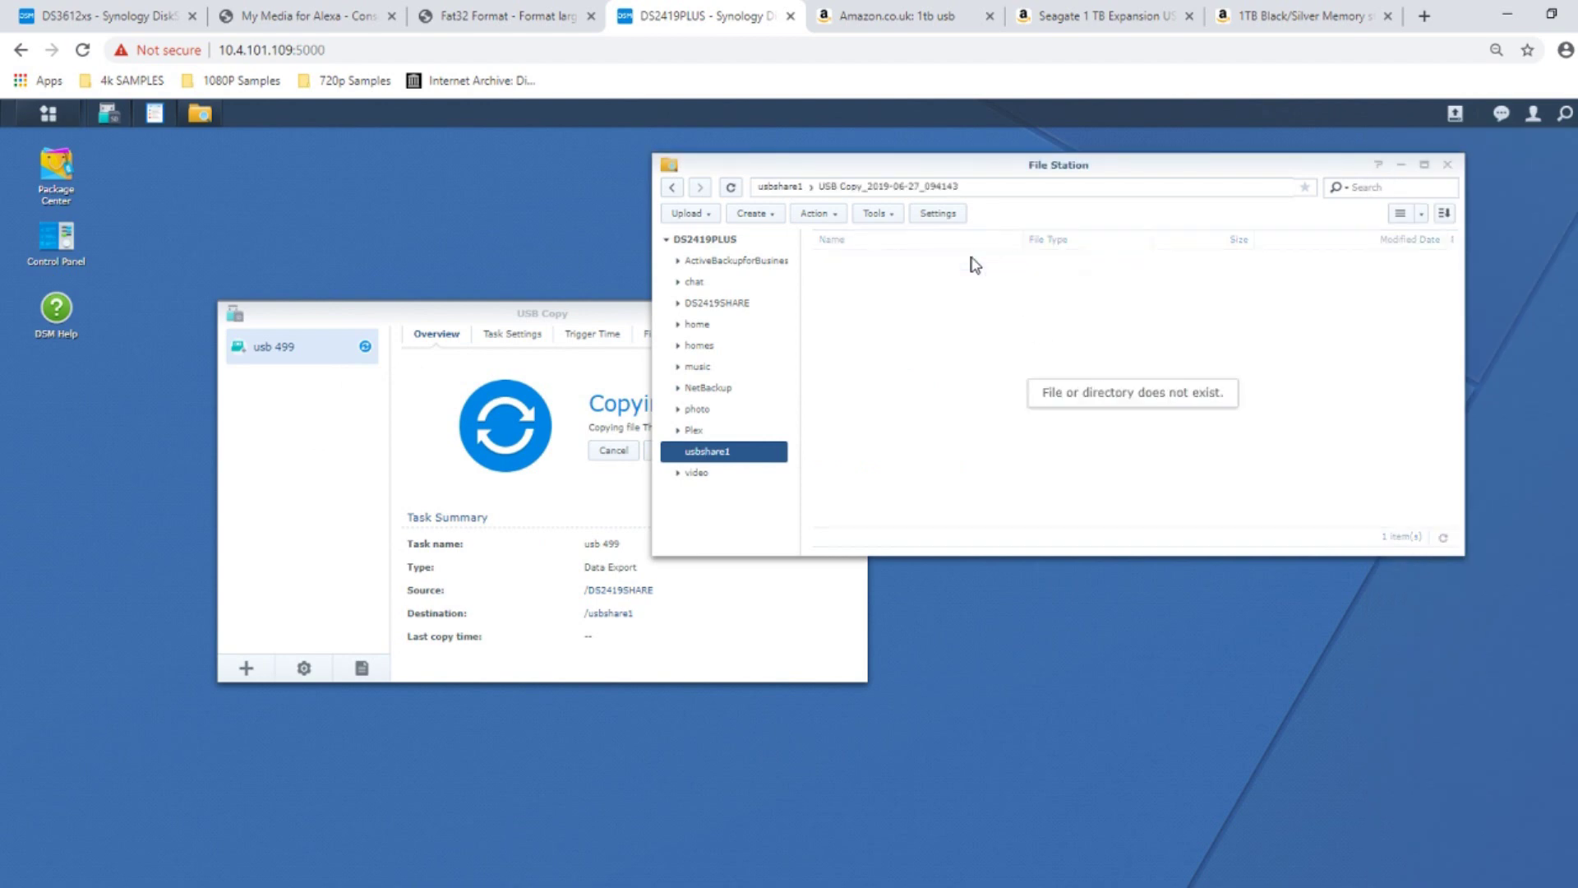
Step: Return to the empty usbshare1 and bring forward usb 499, now Failed, Task canceled
left_click(777, 186)
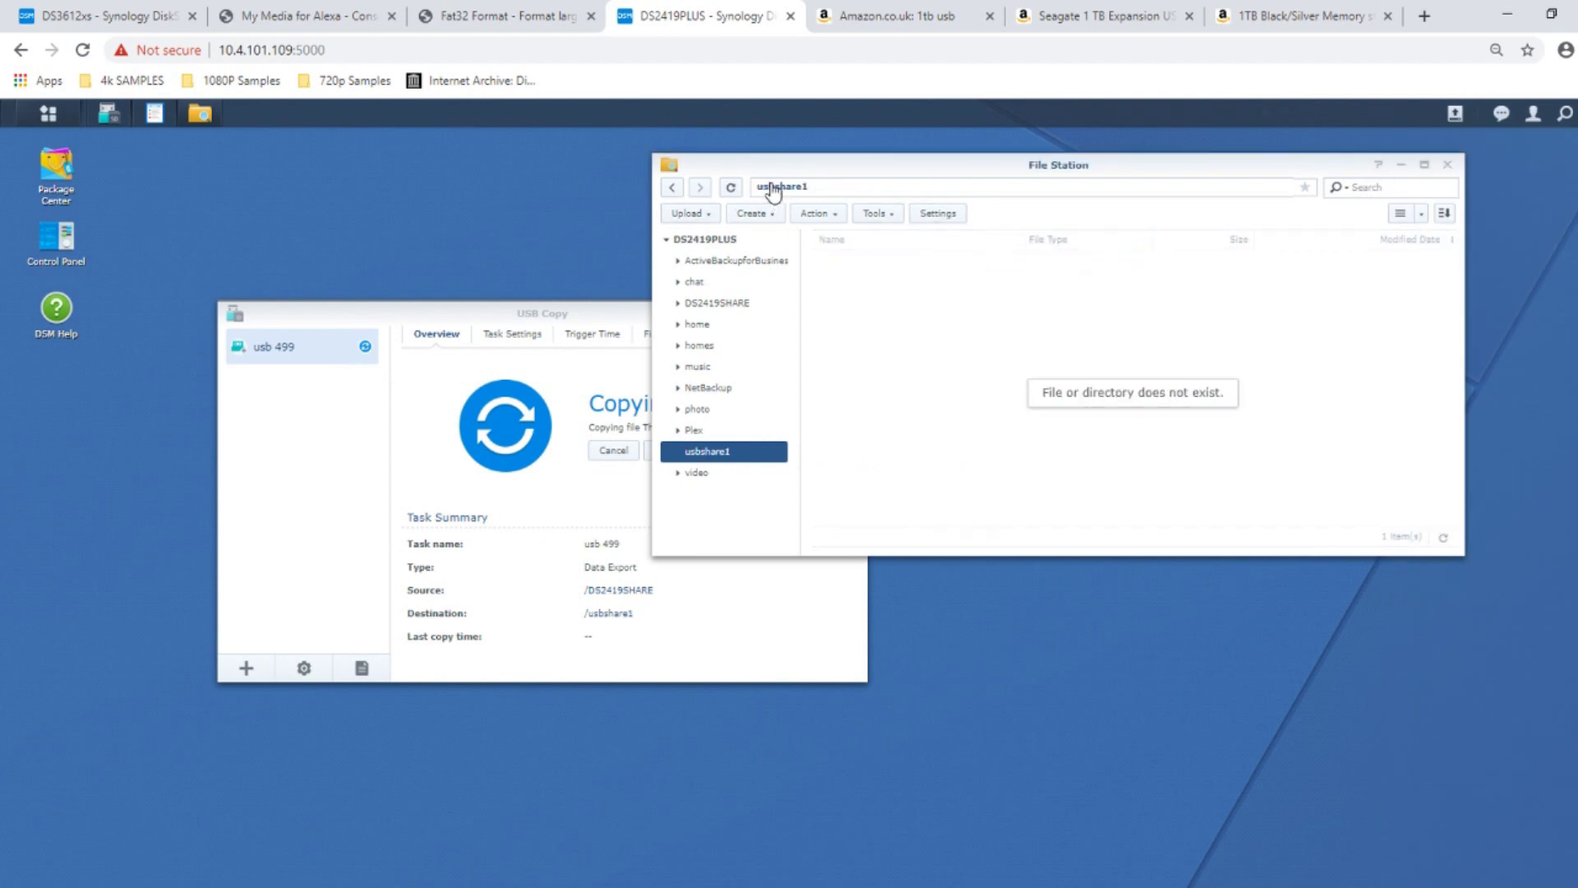
left_click(600, 311)
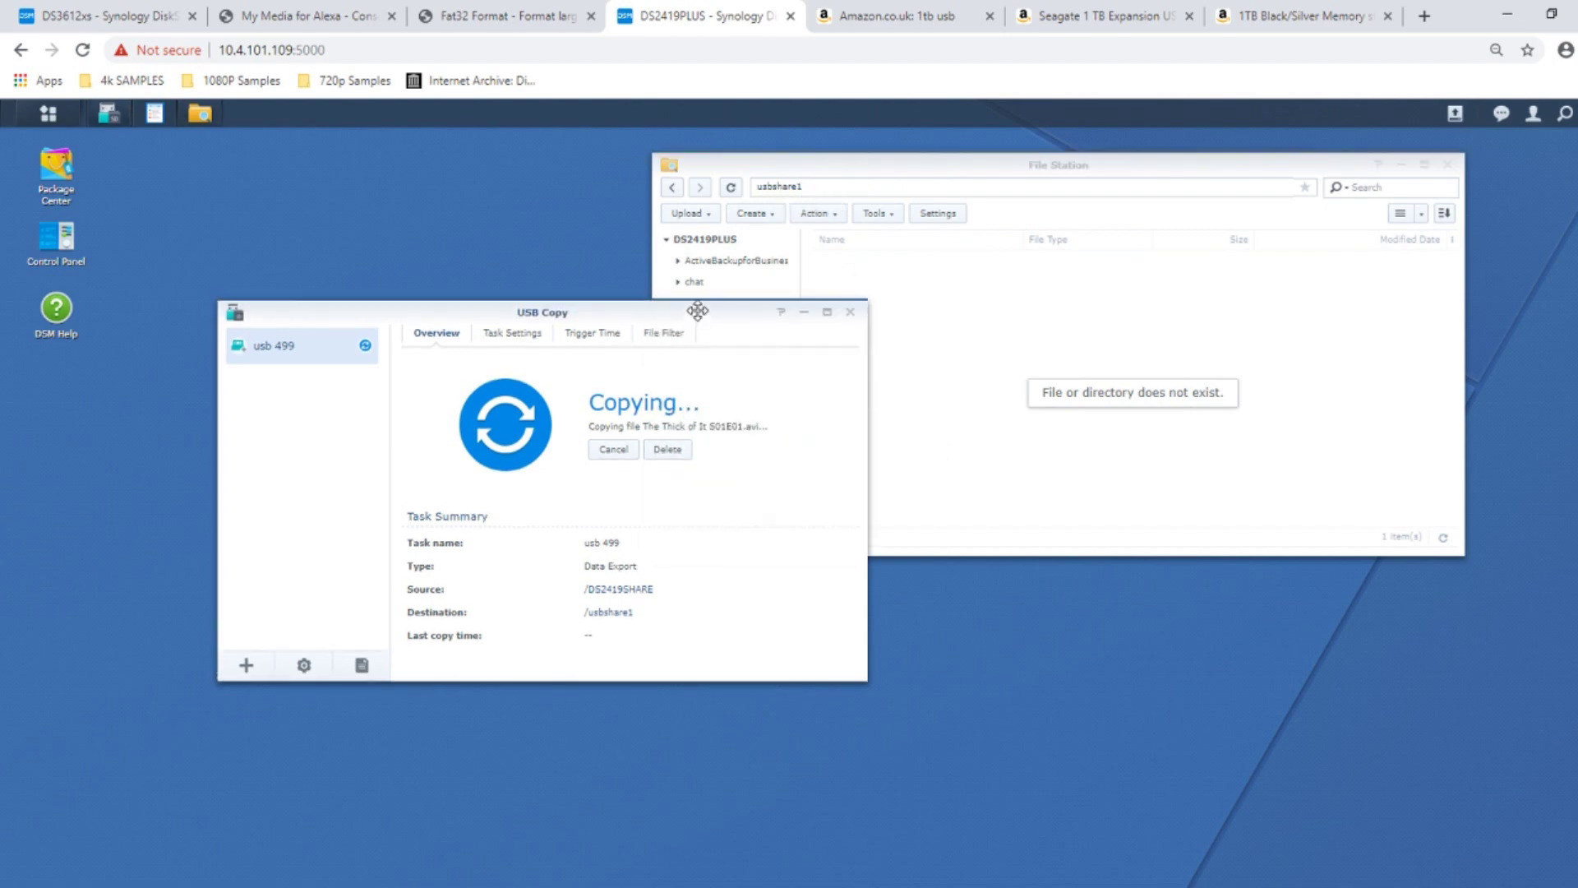
left_click_drag(697, 309, 680, 308)
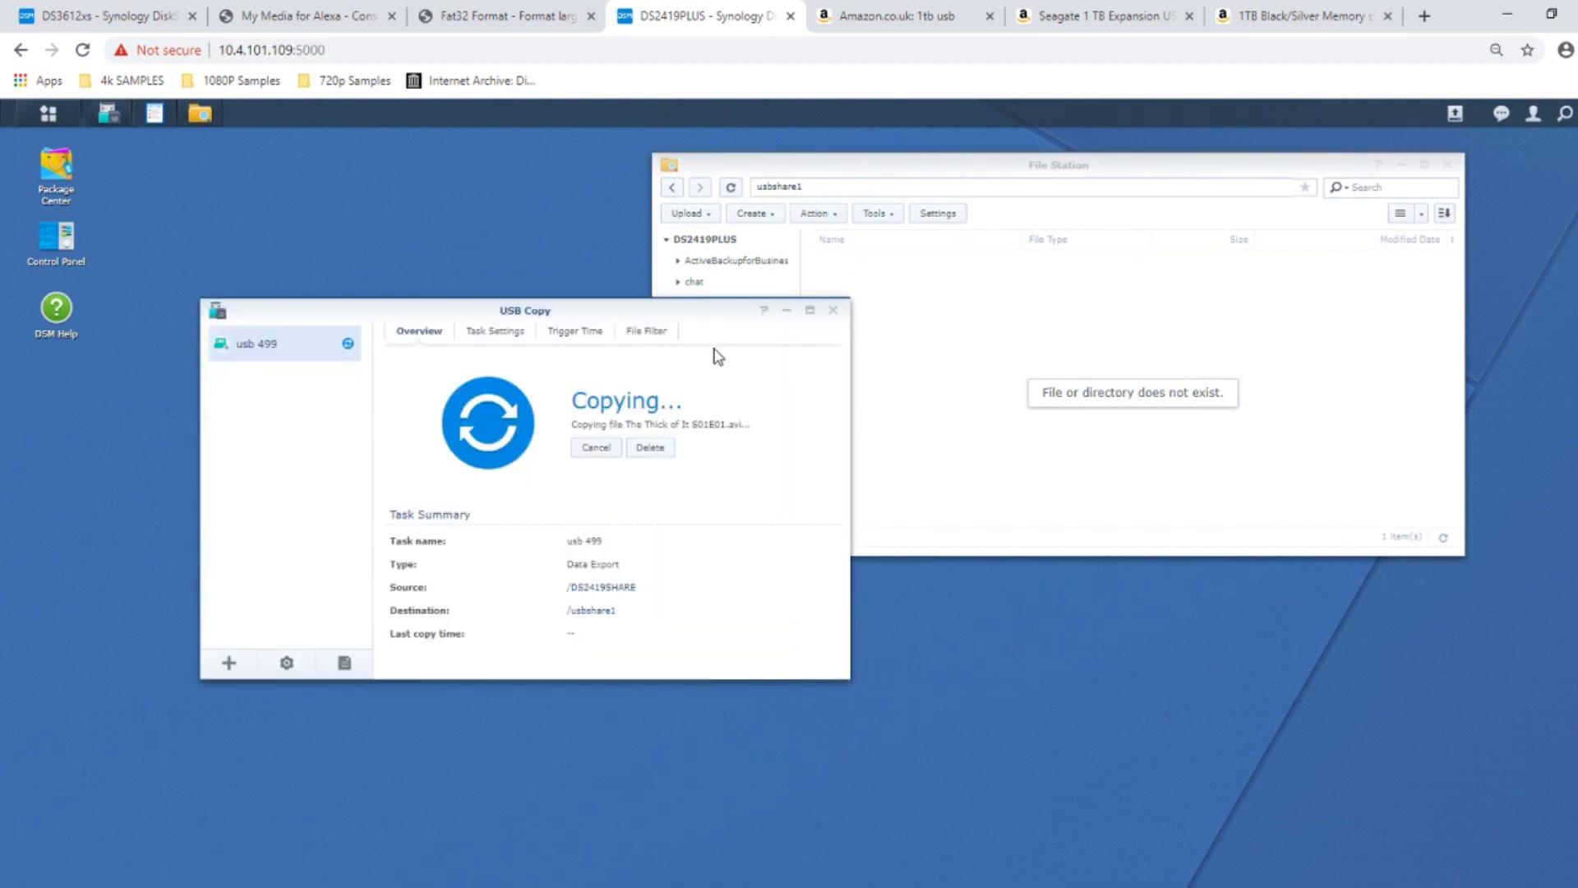
left_click_drag(723, 313, 699, 338)
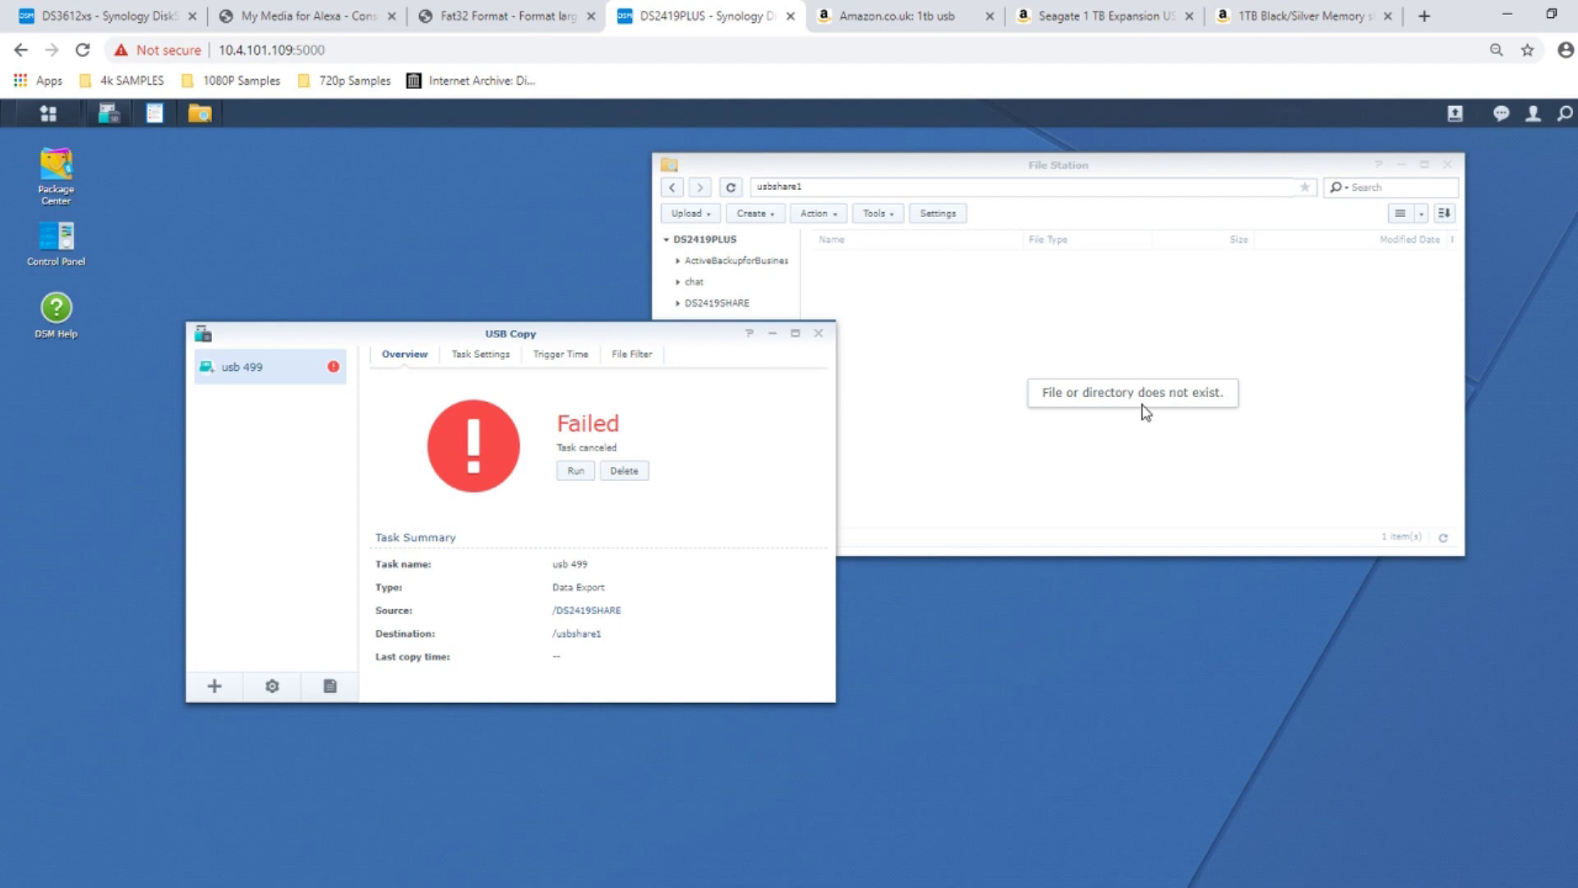
left_click_drag(701, 332, 729, 365)
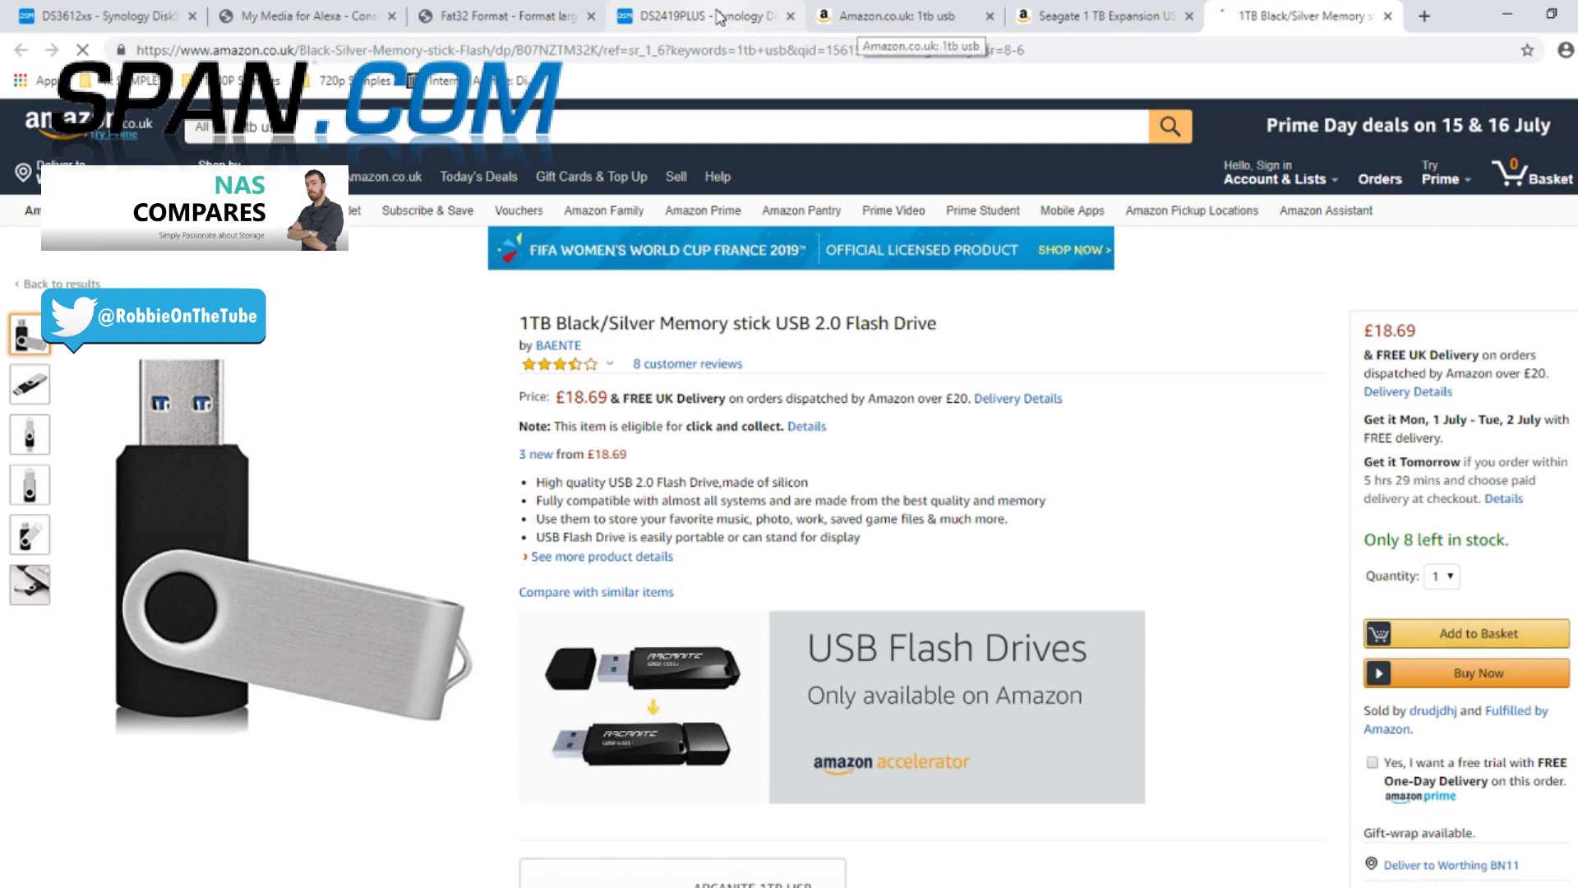
left_click(719, 16)
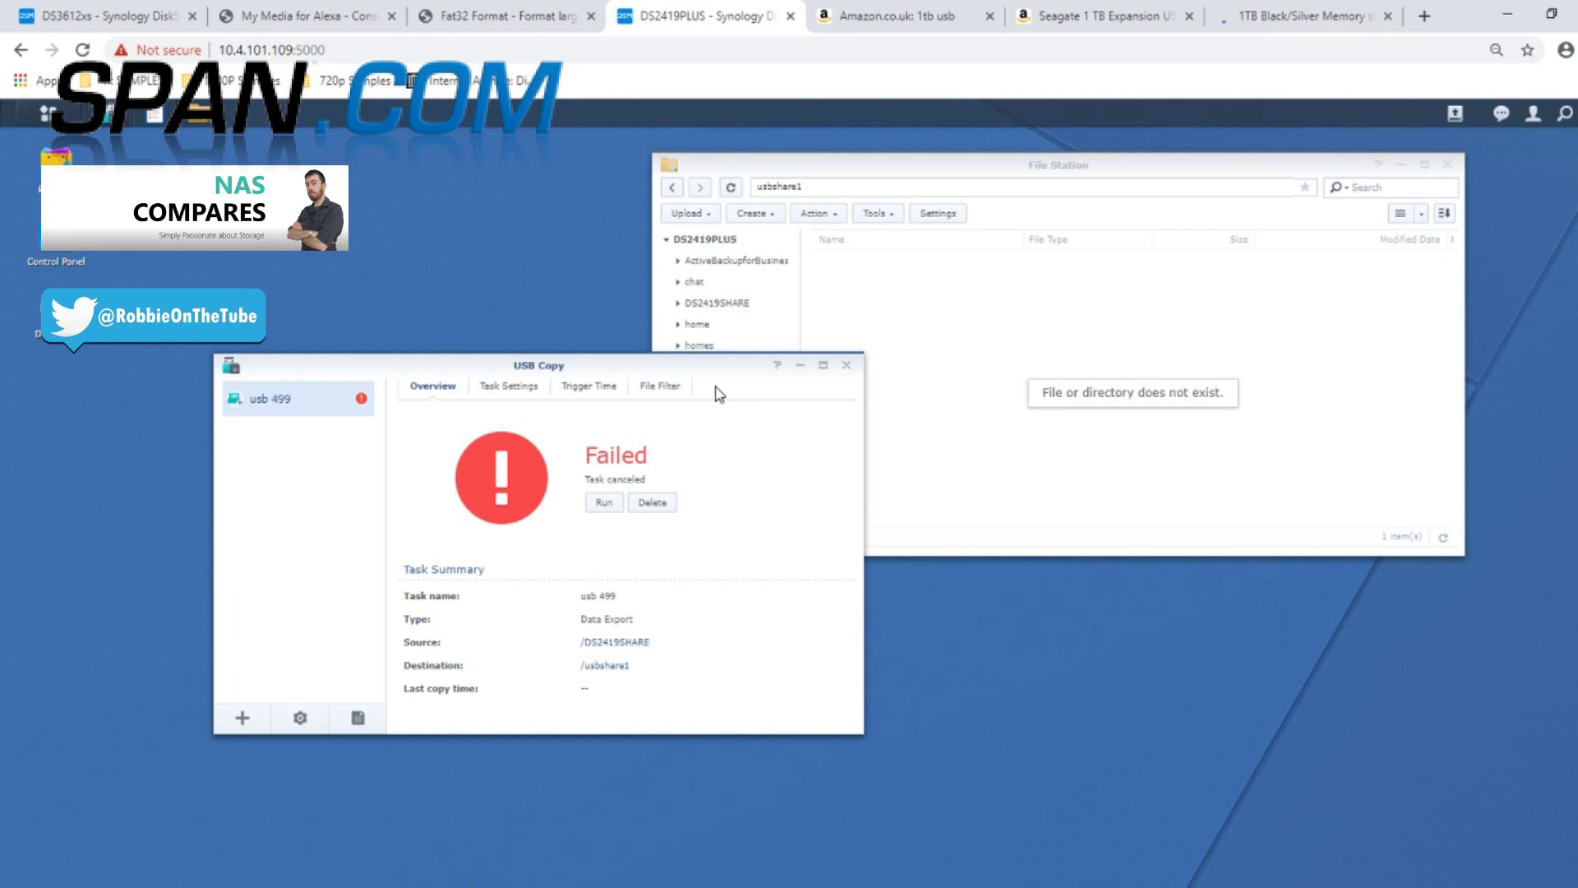
left_click_drag(709, 359, 779, 364)
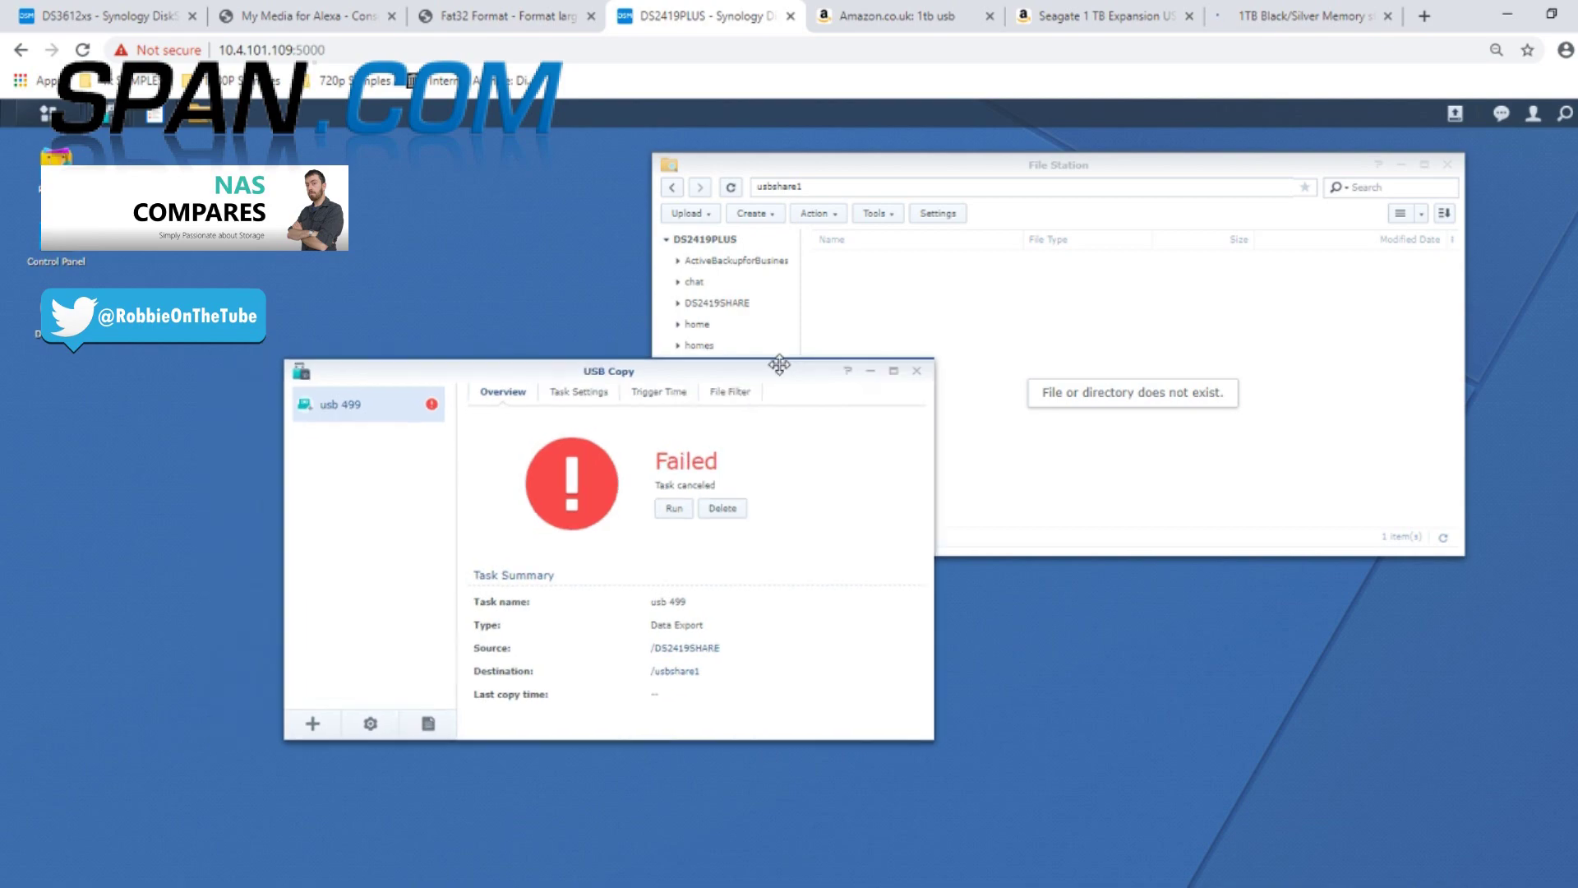